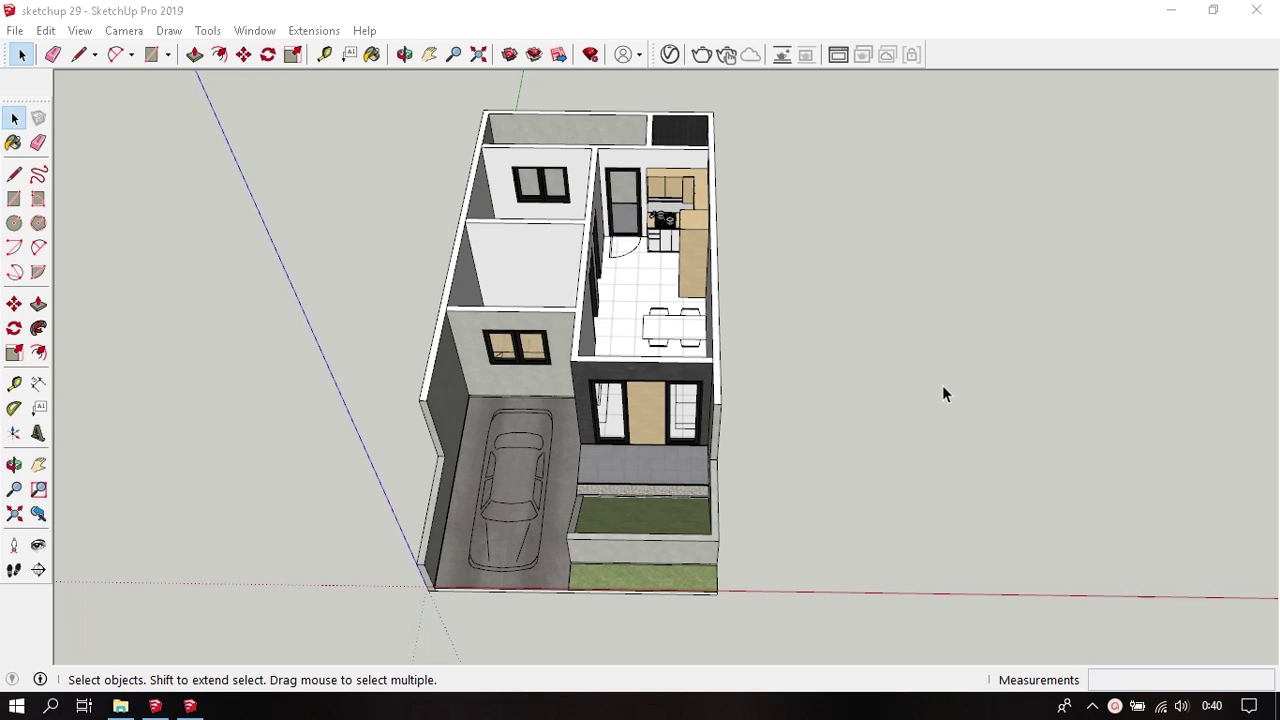
# - Orbit down from the overall house view and zoom in close above the dining table
pyautogui.moveTo(672, 355); pyautogui.dragTo(703, 455, button='middle')
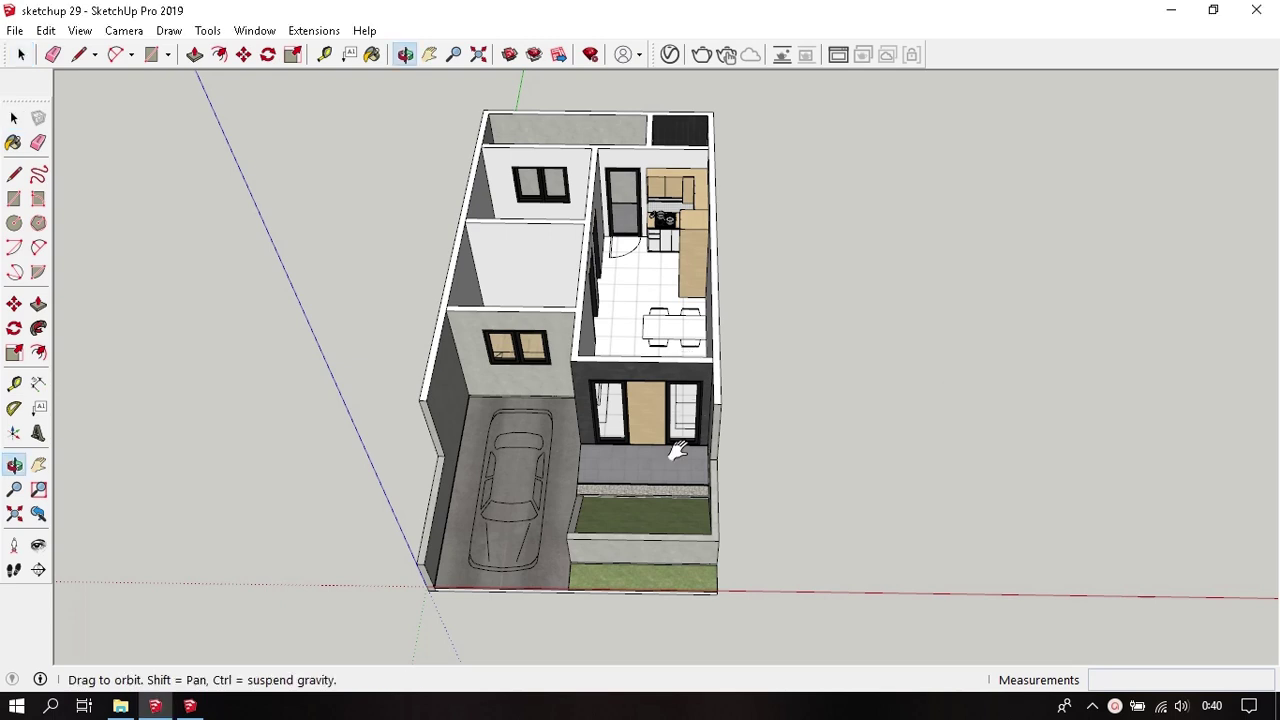
pyautogui.scroll(3, 739, 396)
pyautogui.moveTo(739, 396)
pyautogui.mouseDown(button='middle')
pyautogui.moveTo(693, 433)
pyautogui.moveTo(648, 346)
pyautogui.moveTo(718, 345)
pyautogui.moveTo(727, 358)
pyautogui.mouseUp(button='middle')
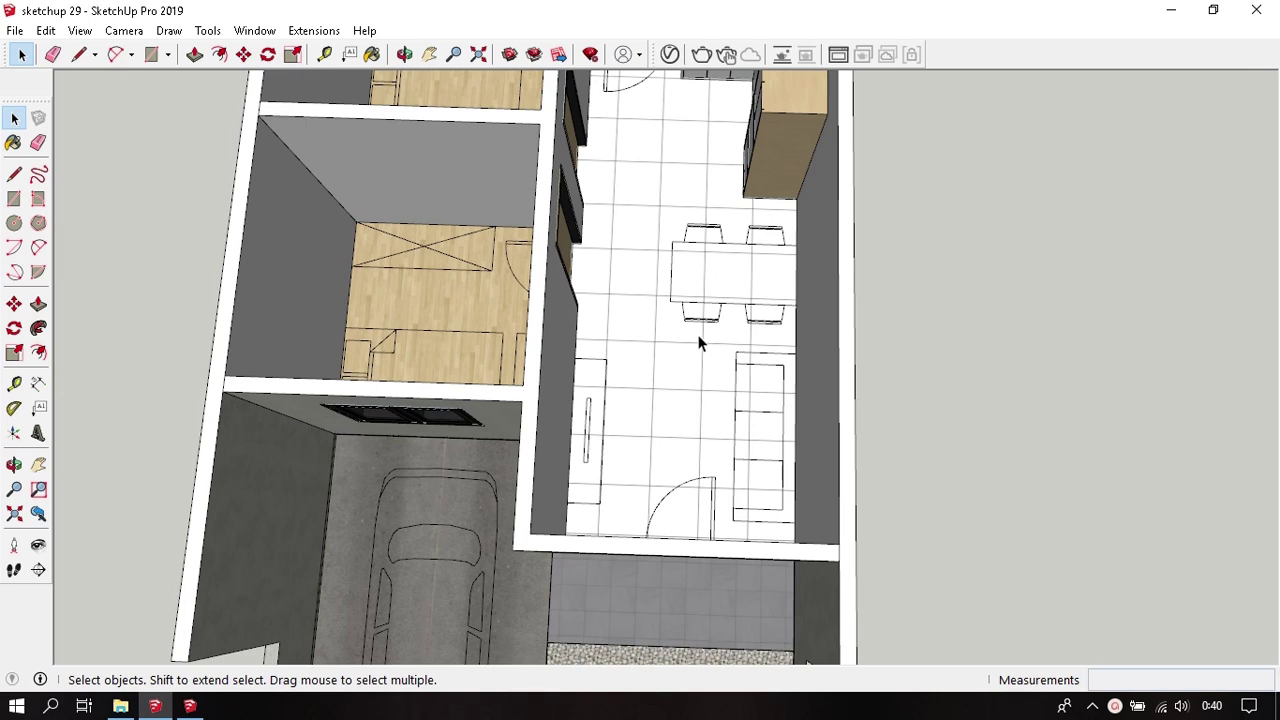
pyautogui.moveTo(698, 345); pyautogui.dragTo(688, 403, button='middle')
pyautogui.scroll(2, 680, 363)
pyautogui.scroll(3, 688, 289)
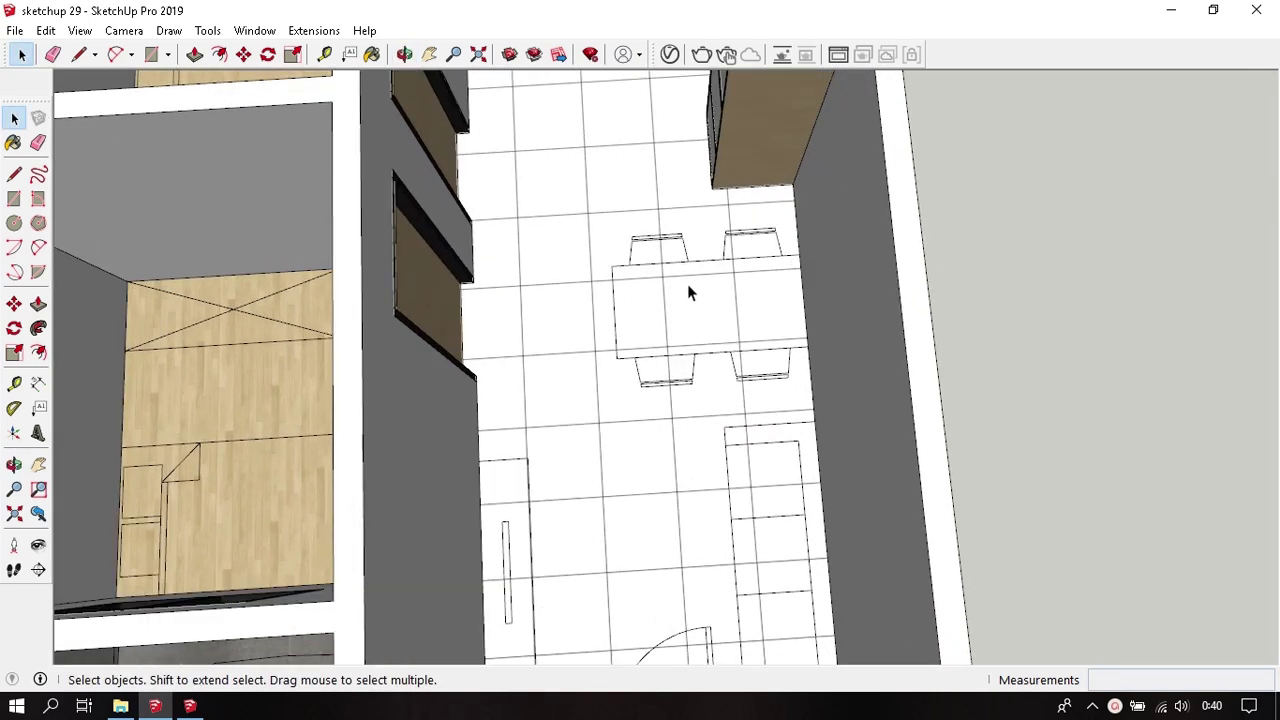
pyautogui.scroll(3, 698, 300)
pyautogui.scroll(1, 680, 300)
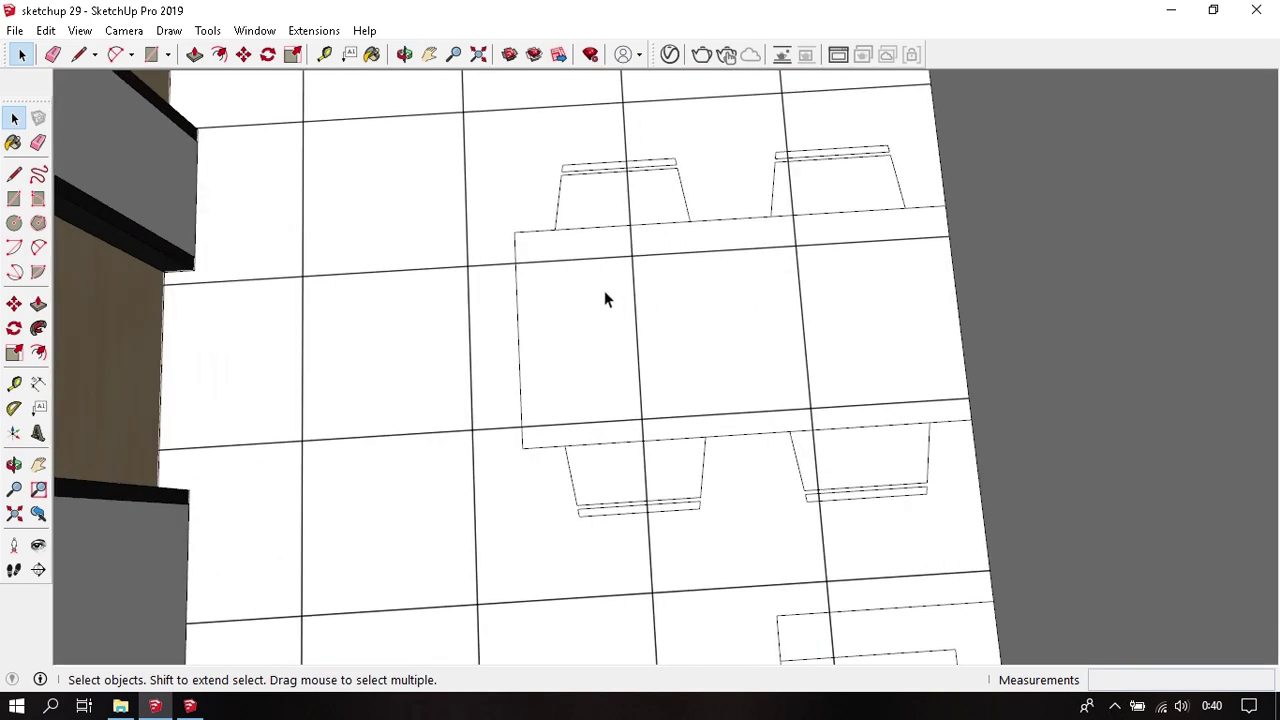
# - Draw a rectangle corner to corner over the dining table's outline
pyautogui.press('r')
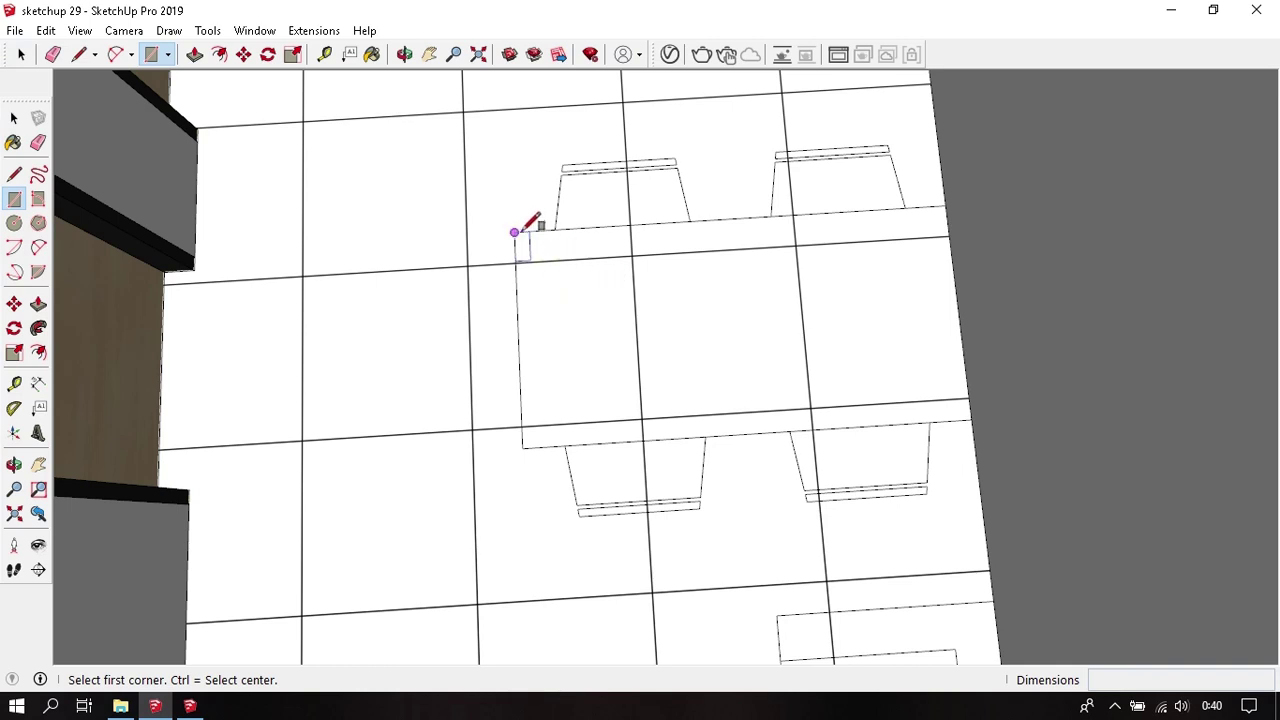
pyautogui.click(514, 232)
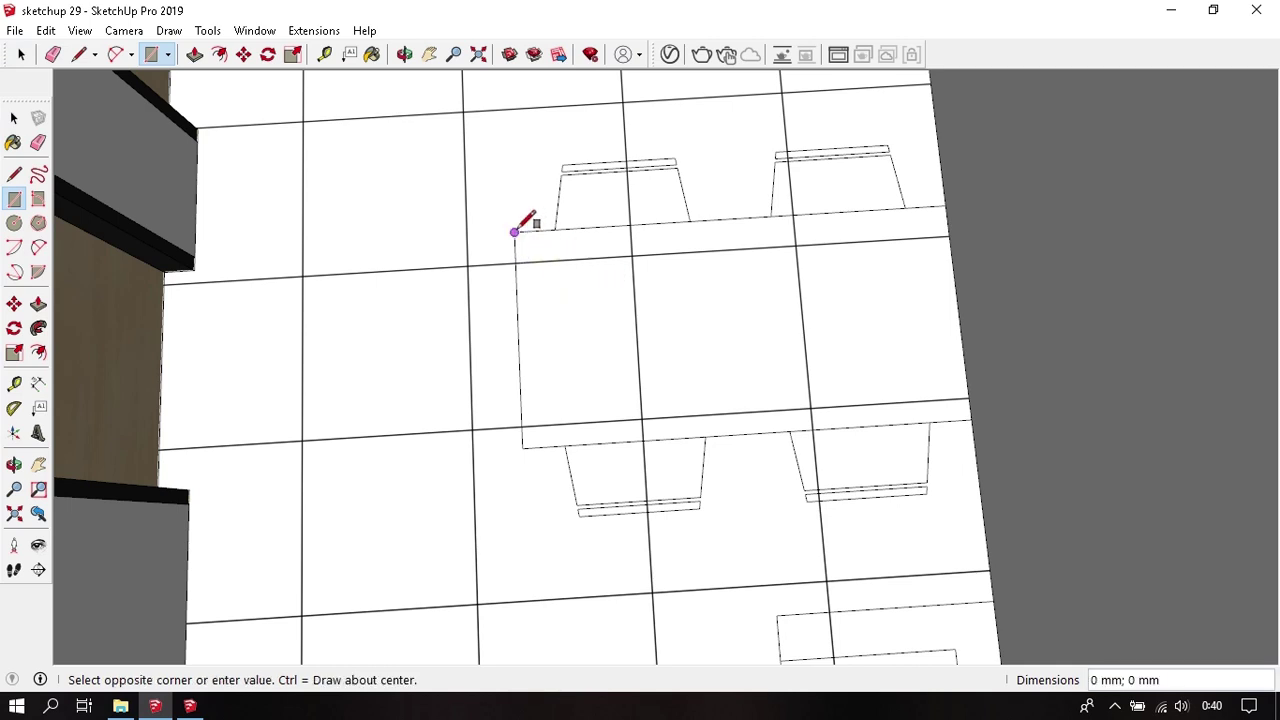
pyautogui.click(967, 420)
pyautogui.press('space')
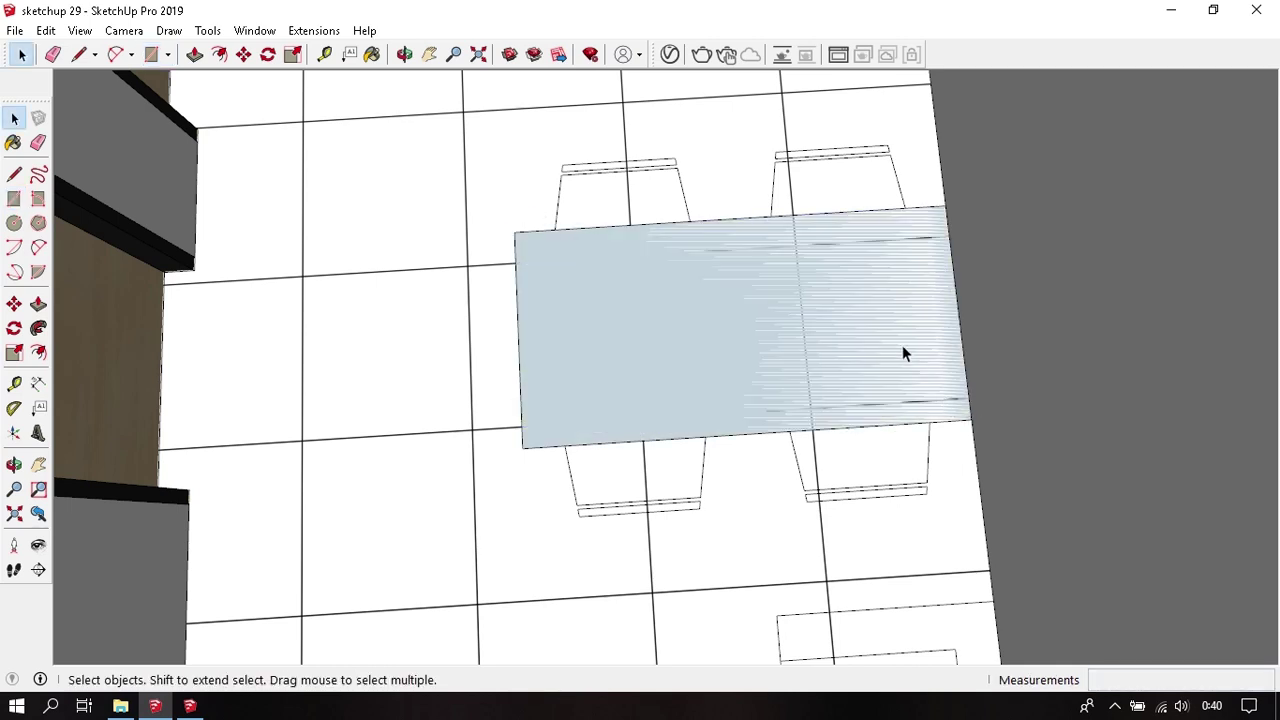
pyautogui.moveTo(607, 413); pyautogui.dragTo(671, 374, button='middle')
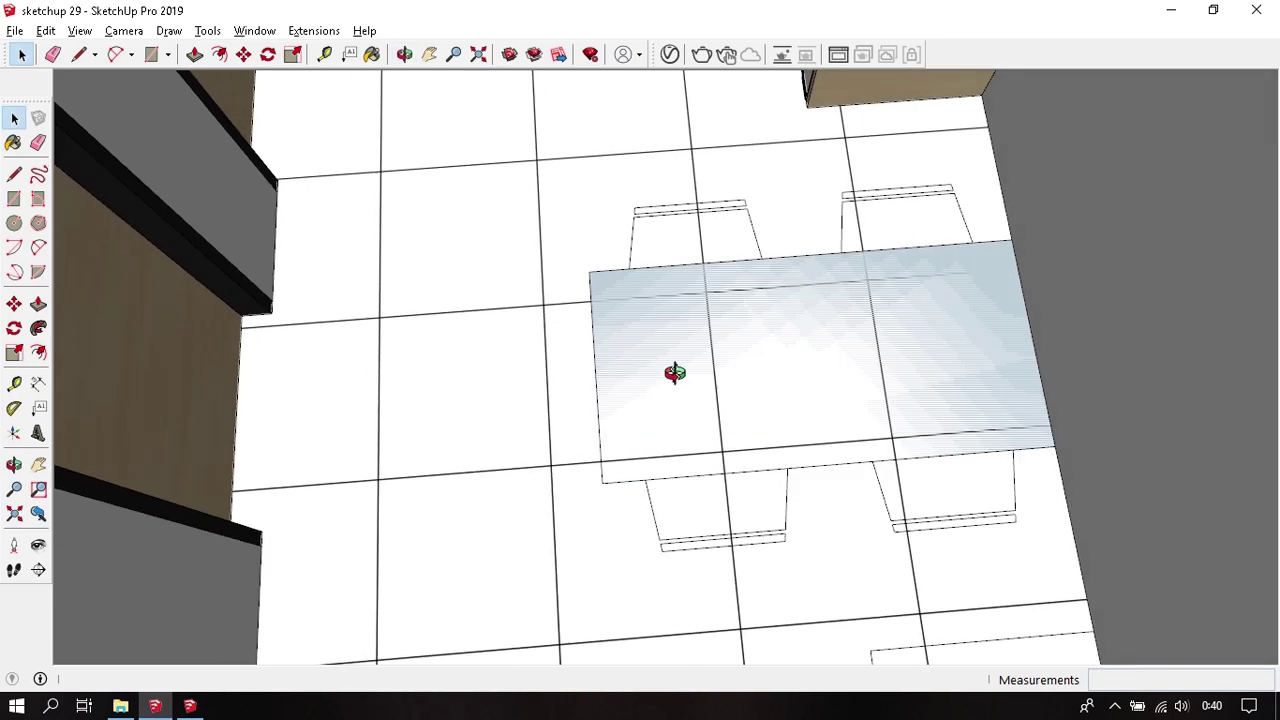
# - Move the new rectangular face 750 mm up the blue axis
pyautogui.click(685, 398)
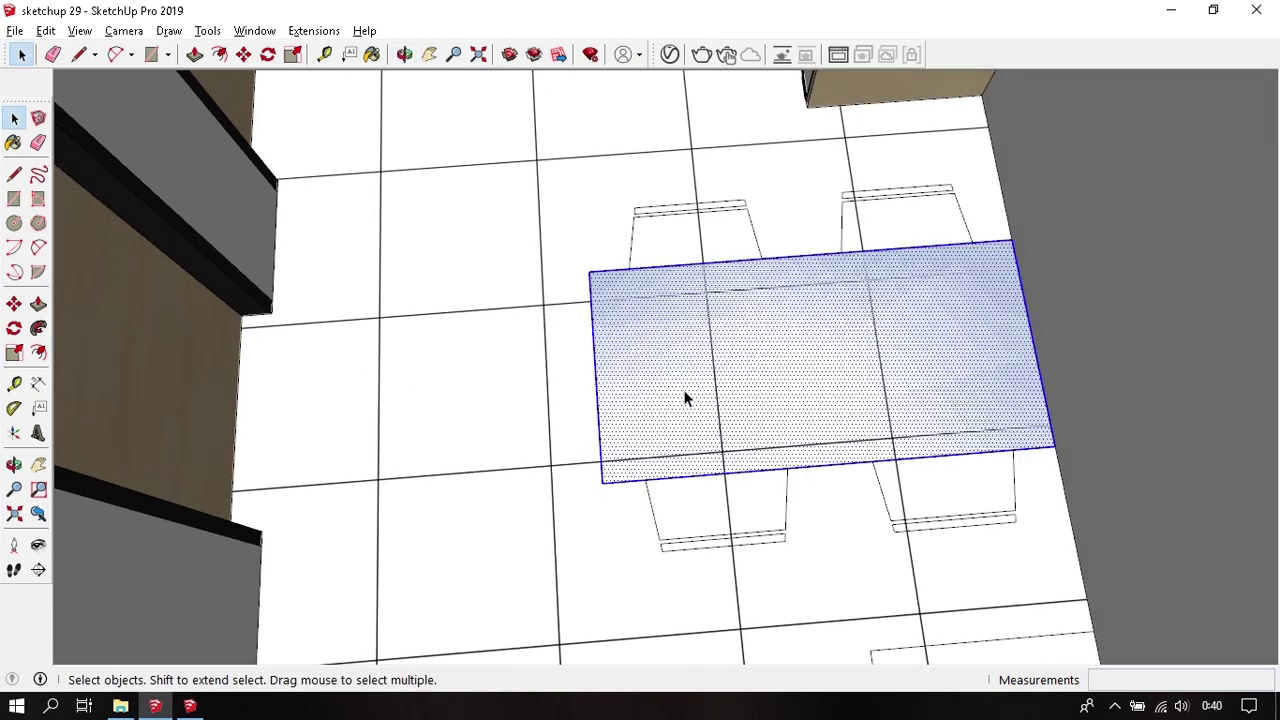
pyautogui.press('m')
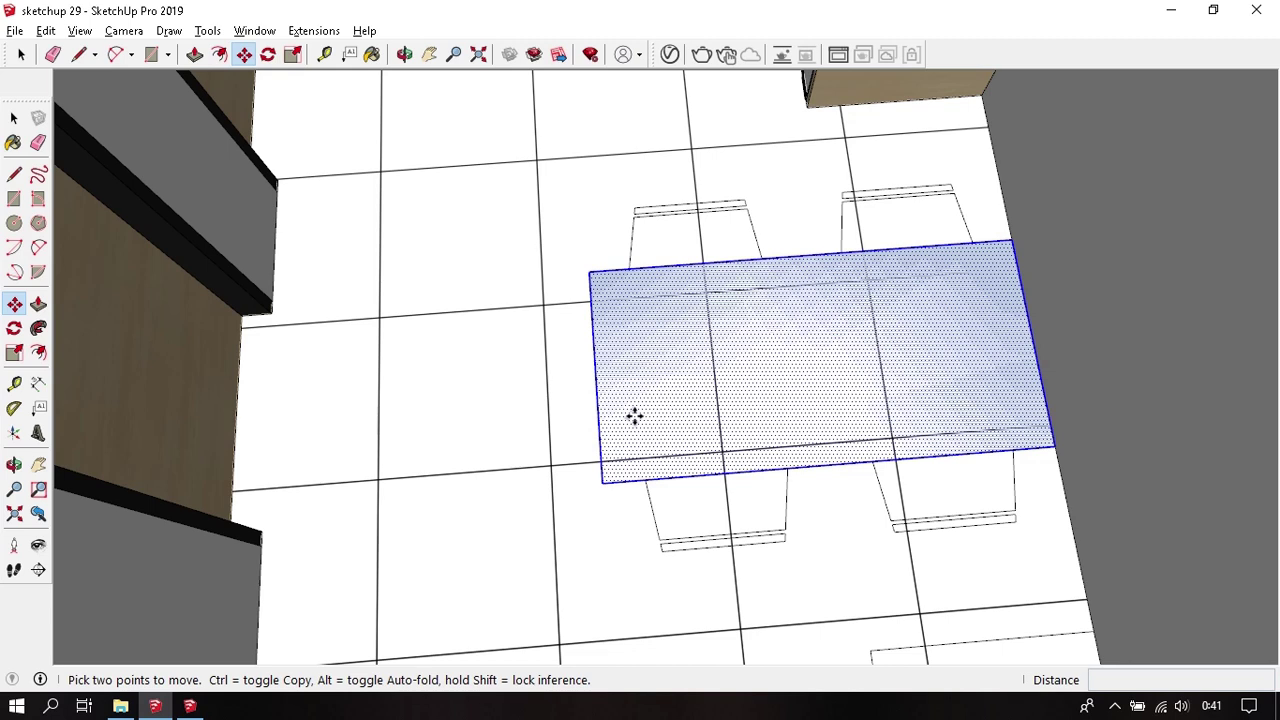
pyautogui.click(634, 416)
pyautogui.scroll(-2, 634, 416)
pyautogui.scroll(-3, 634, 416)
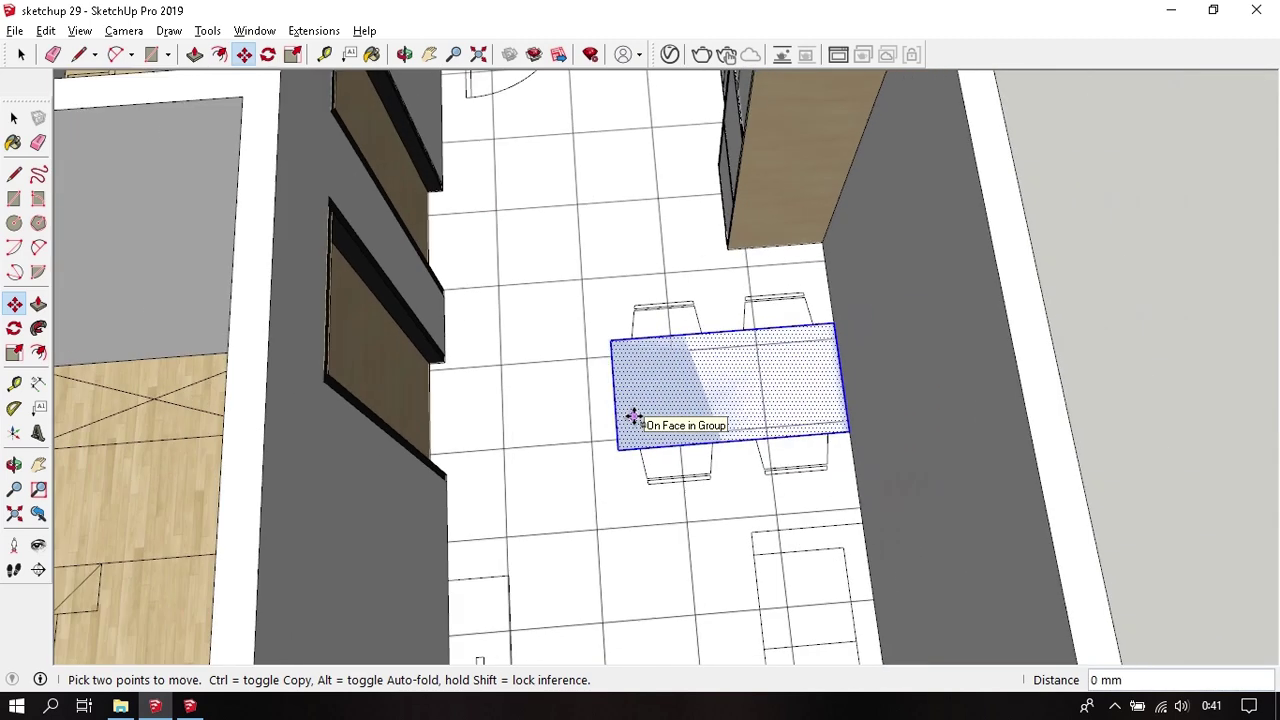
pyautogui.scroll(-1, 634, 416)
pyautogui.moveTo(634, 414); pyautogui.dragTo(700, 286, button='middle')
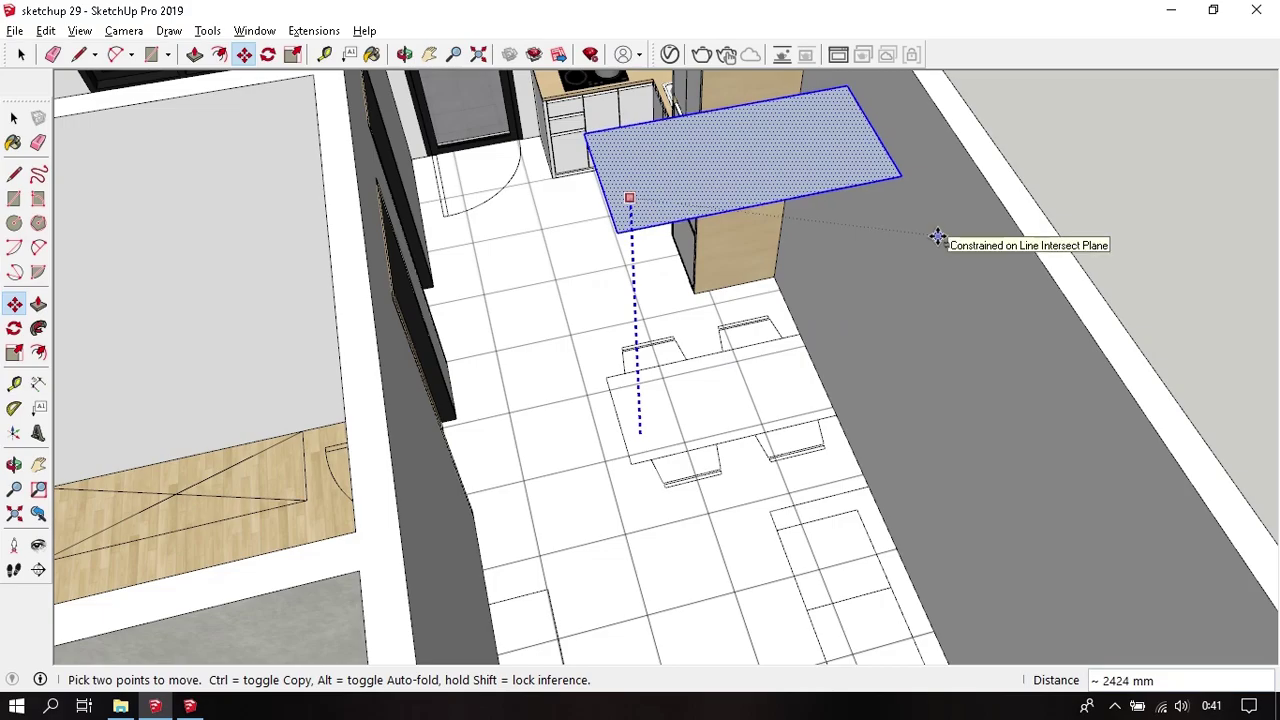
pyautogui.write('7')
pyautogui.press('Return')
pyautogui.press('space')
pyautogui.scroll(3, 666, 451)
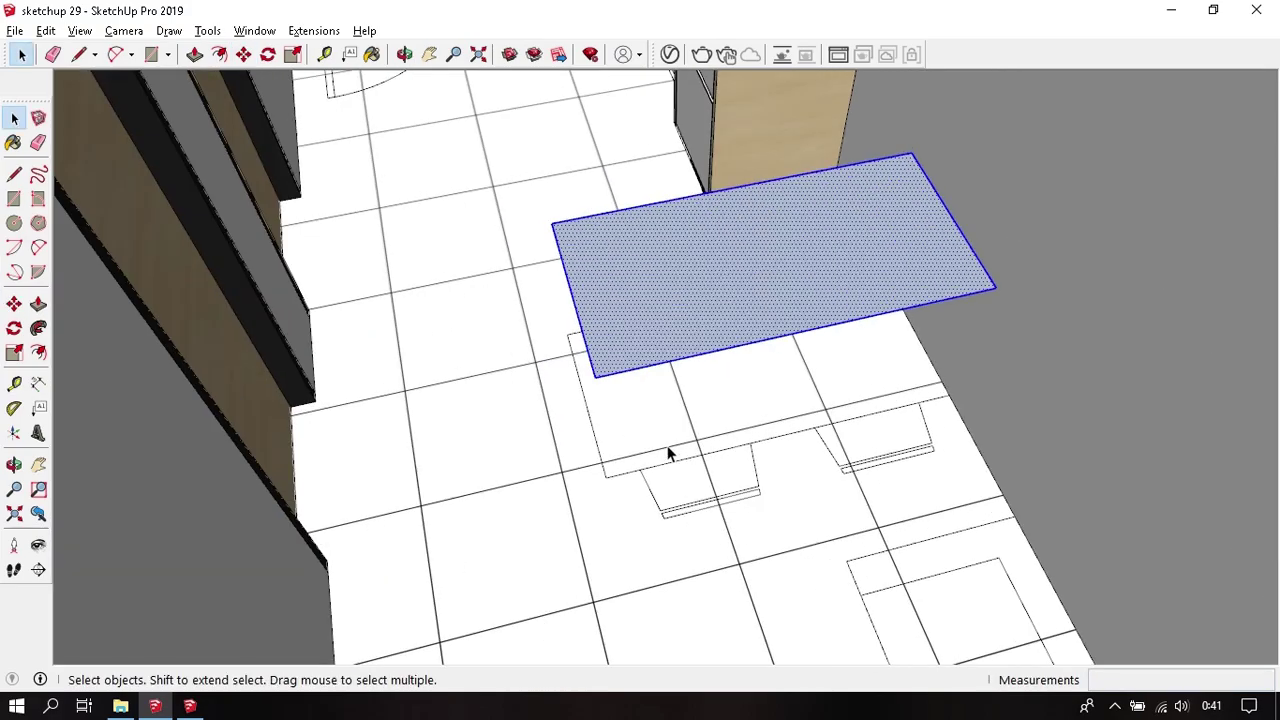
pyautogui.scroll(3, 574, 274)
pyautogui.moveTo(574, 274)
pyautogui.mouseDown(button='middle')
pyautogui.moveTo(614, 374)
pyautogui.moveTo(598, 222)
pyautogui.mouseUp(button='middle')
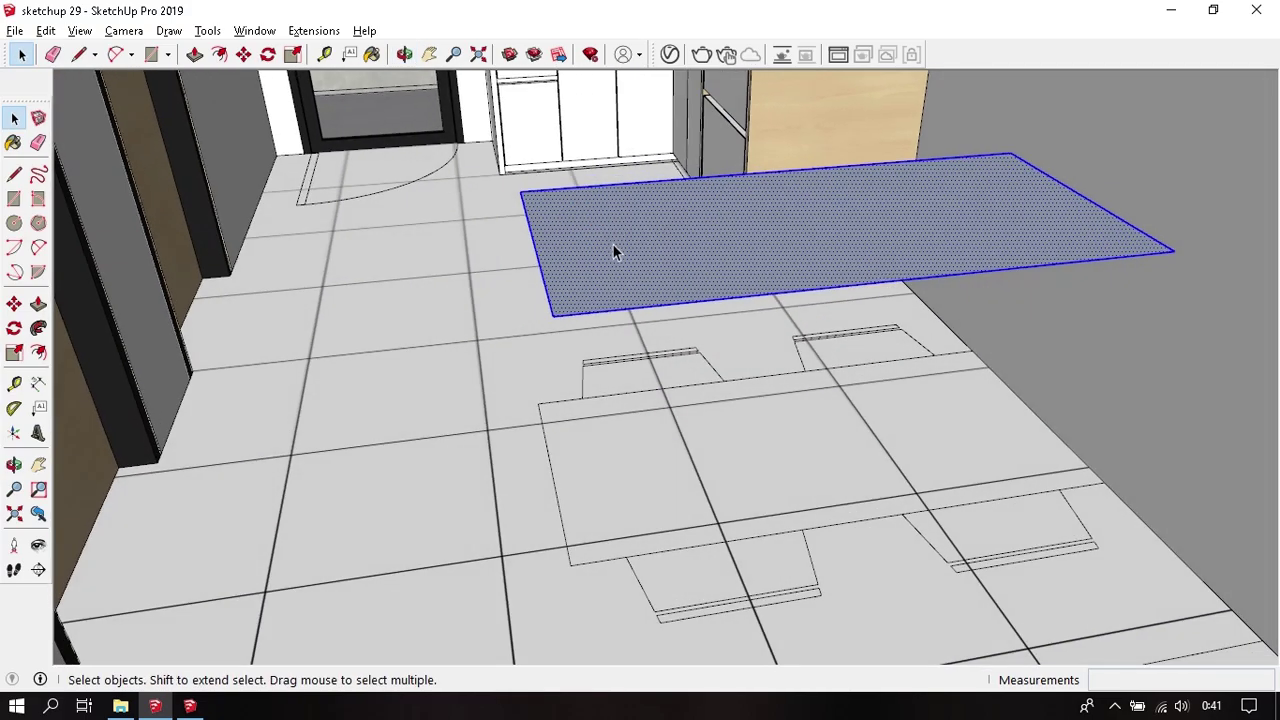
# - Push/pull the raised face 30 mm into a tabletop slab
pyautogui.press('p')
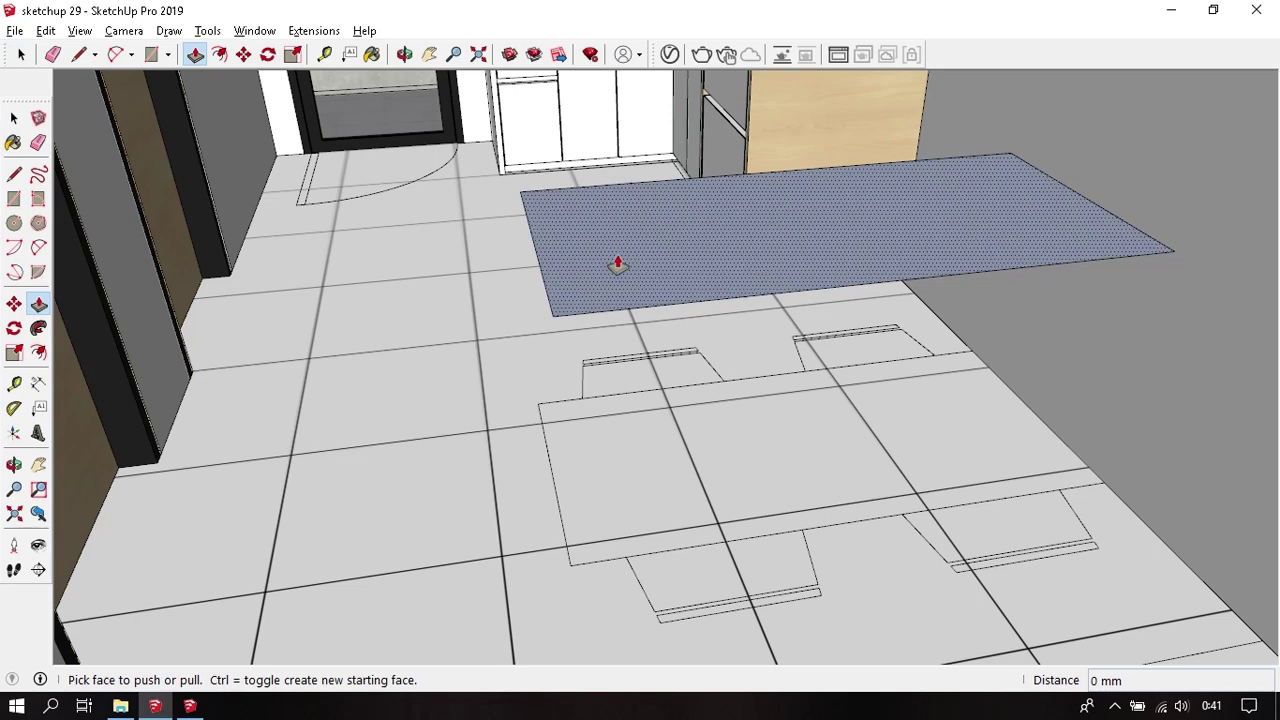
pyautogui.click(617, 265)
pyautogui.write('30')
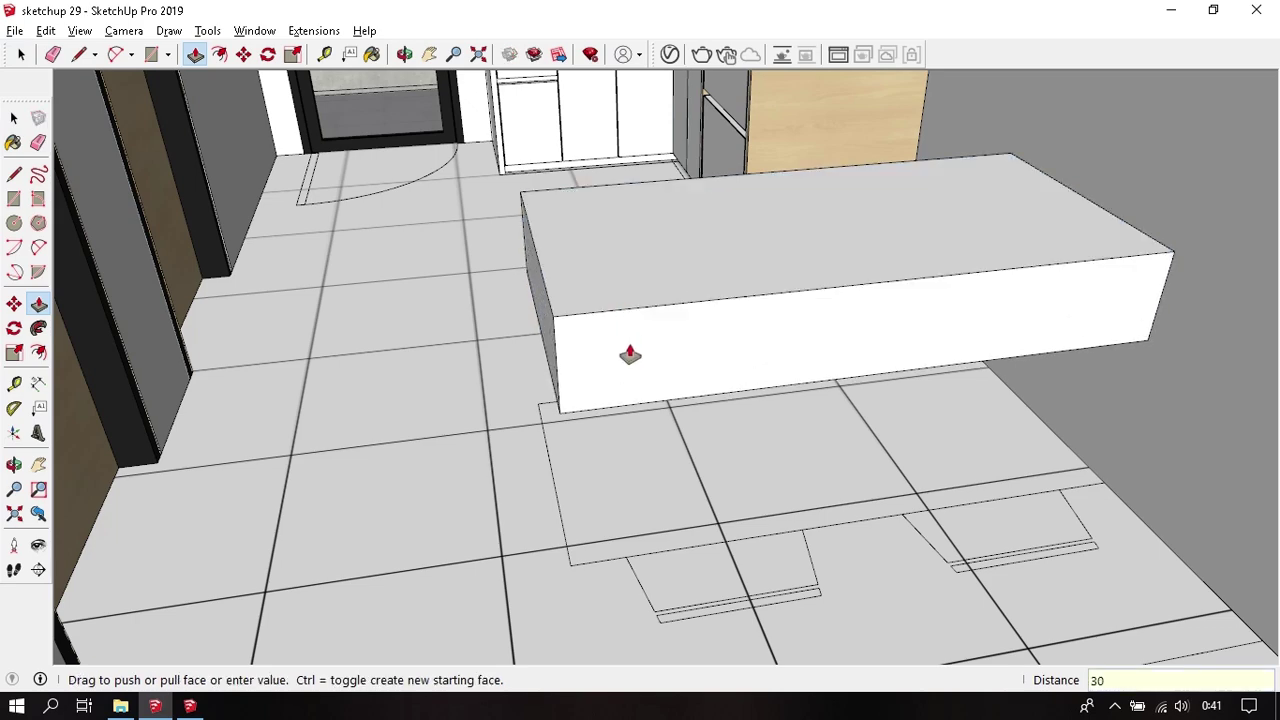
pyautogui.press('Return')
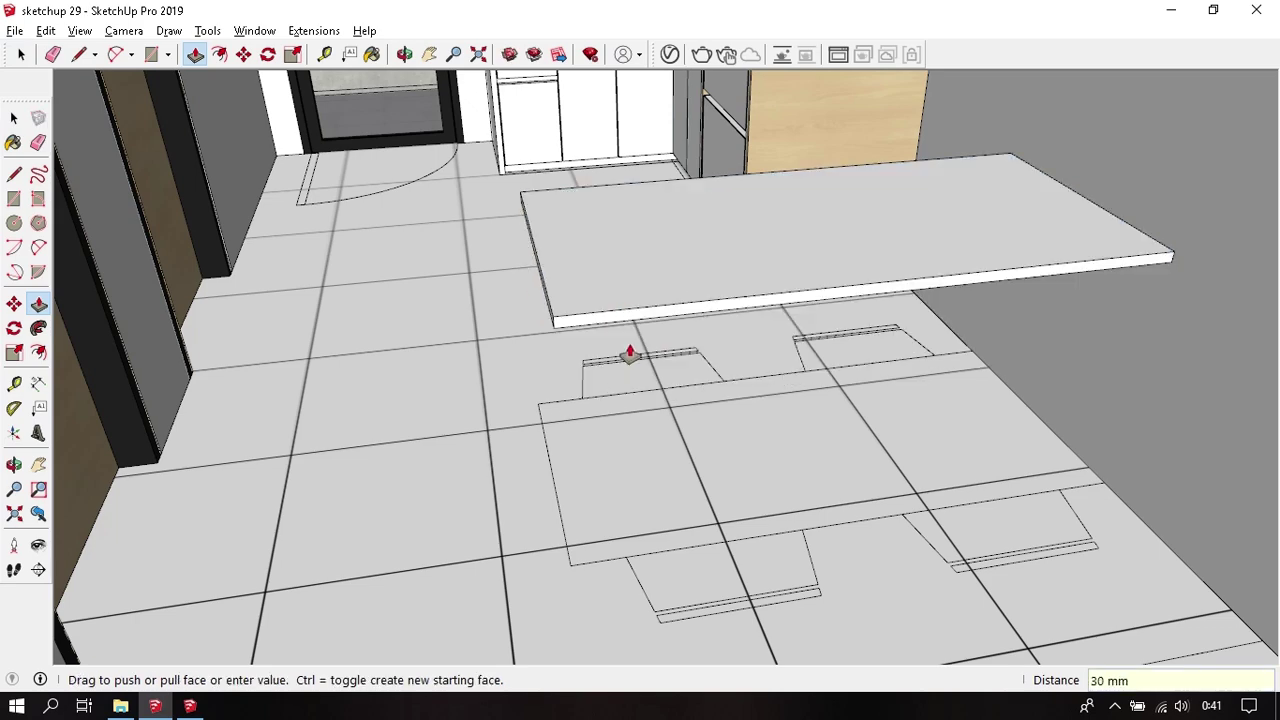
pyautogui.press('space')
# - Select the whole slab and make it a group
pyautogui.tripleClick(641, 266)
pyautogui.rightClick(643, 272)
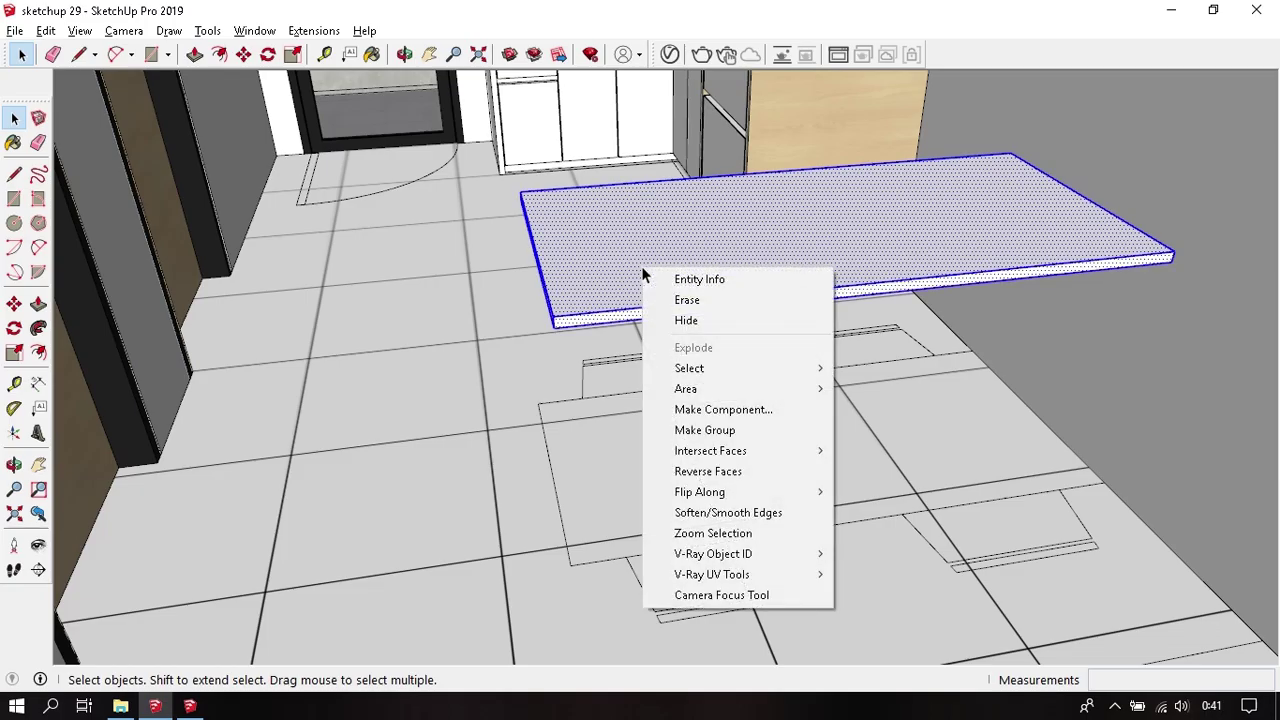
pyautogui.click(704, 432)
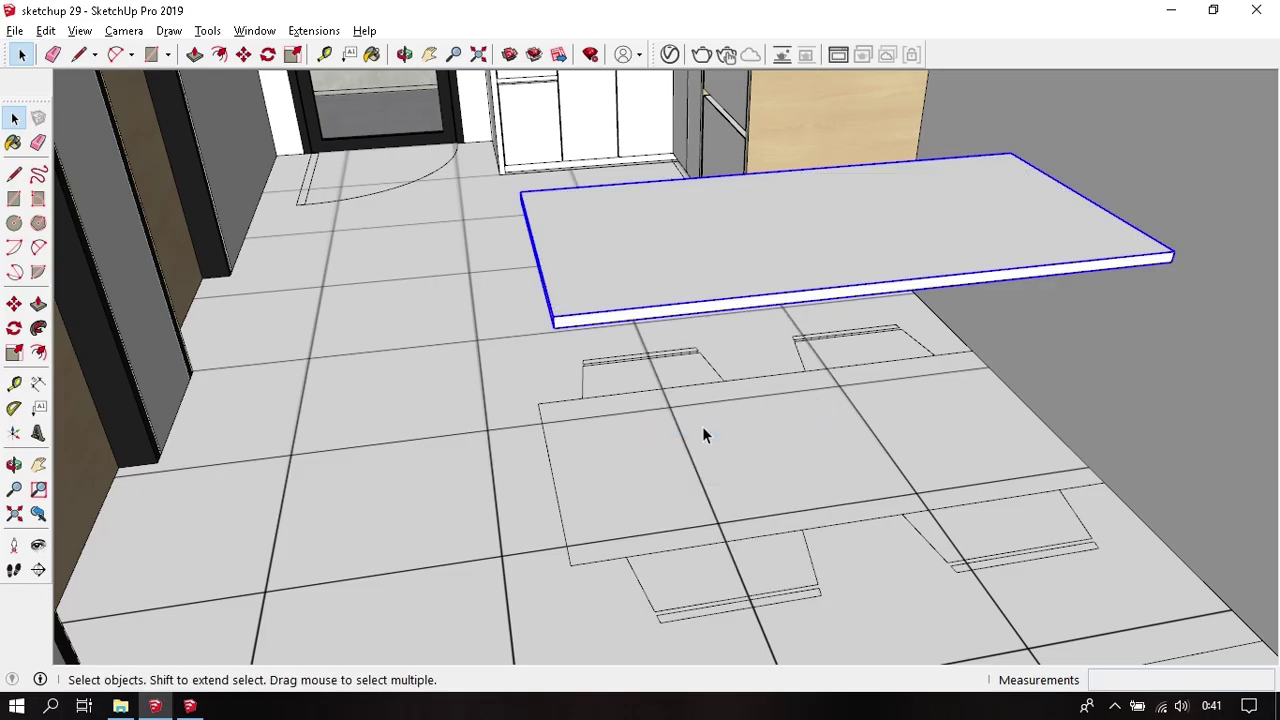
pyautogui.moveTo(702, 426)
pyautogui.mouseDown(button='middle')
pyautogui.moveTo(726, 214)
pyautogui.moveTo(709, 250)
pyautogui.moveTo(674, 509)
pyautogui.moveTo(677, 420)
pyautogui.moveTo(583, 231)
pyautogui.moveTo(508, 240)
pyautogui.moveTo(428, 282)
pyautogui.mouseUp(button='middle')
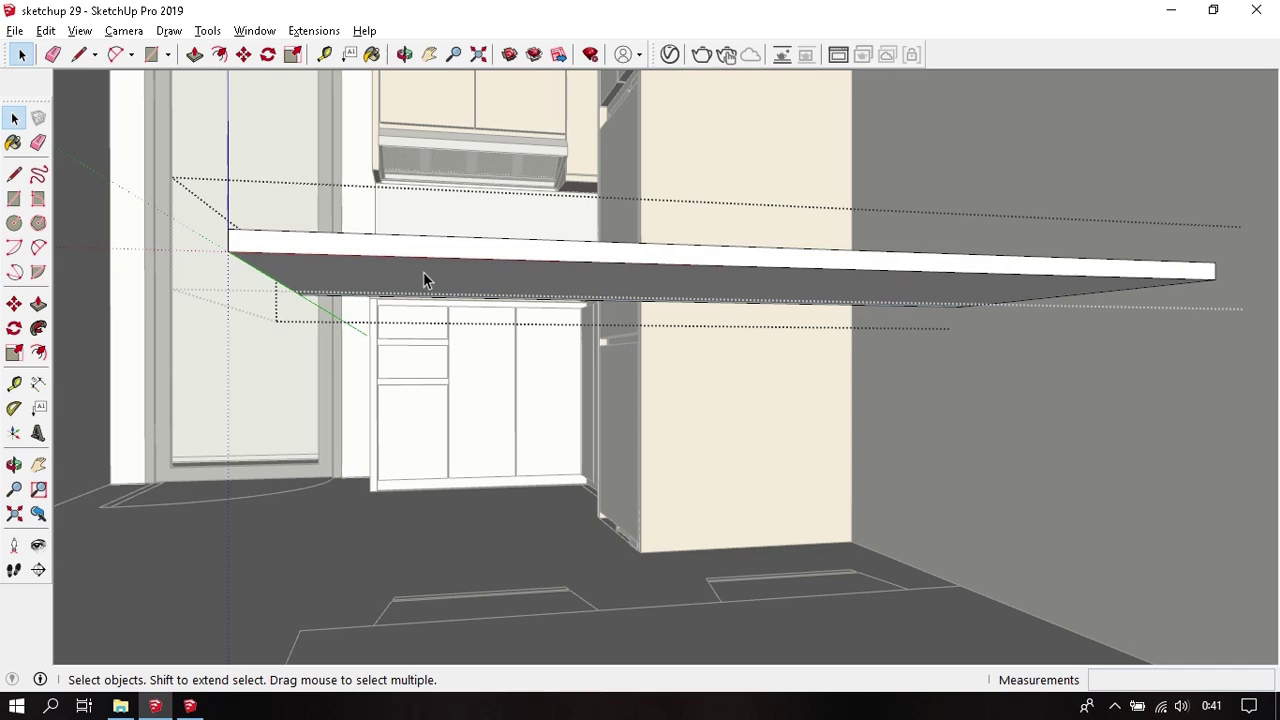
# - Place guide lines inset from the slab's corner and back edge on its underside
pyautogui.moveTo(423, 272)
pyautogui.mouseDown(button='middle')
pyautogui.moveTo(571, 350)
pyautogui.moveTo(529, 249)
pyautogui.moveTo(589, 294)
pyautogui.moveTo(503, 274)
pyautogui.mouseUp(button='middle')
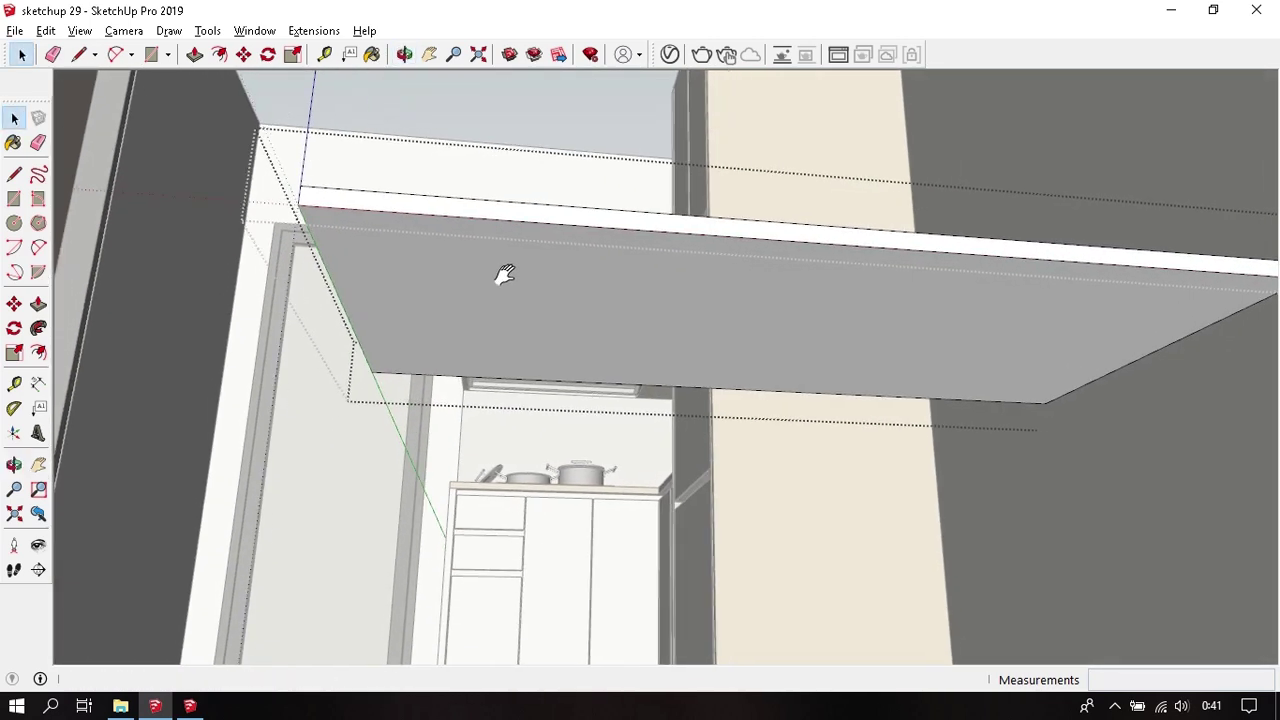
pyautogui.moveTo(554, 323); pyautogui.dragTo(500, 288, button='middle')
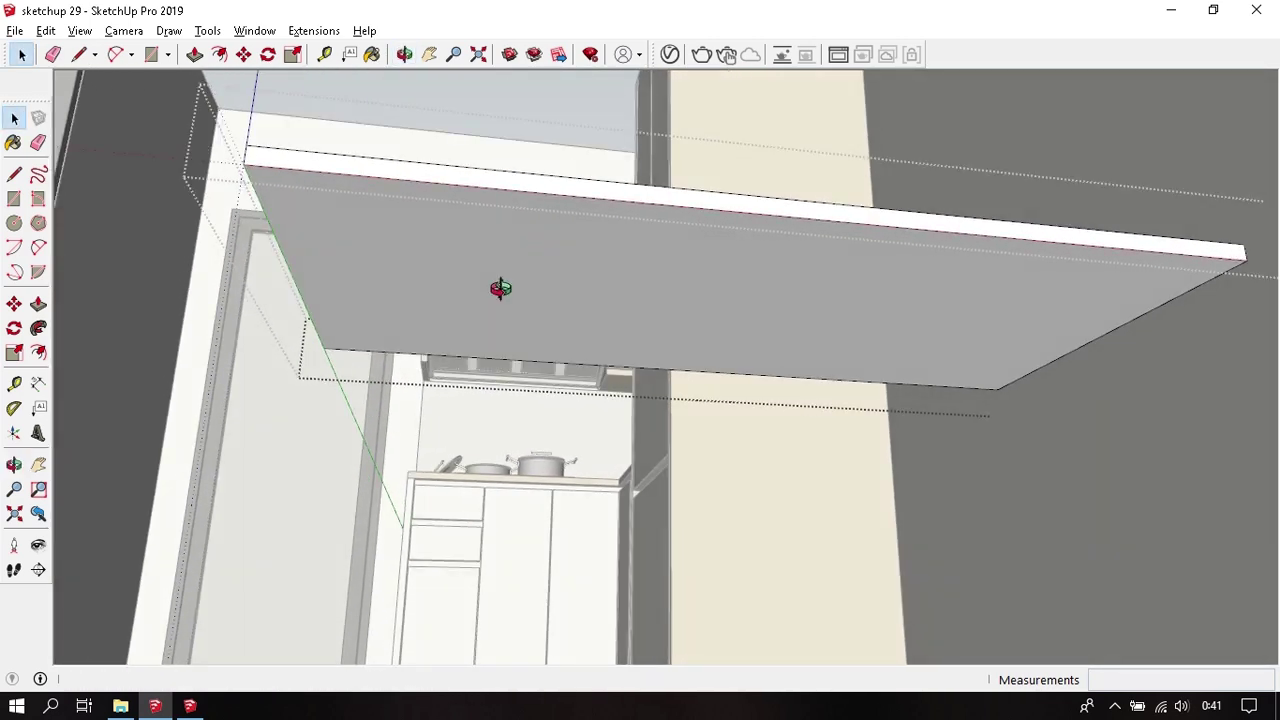
pyautogui.press('t')
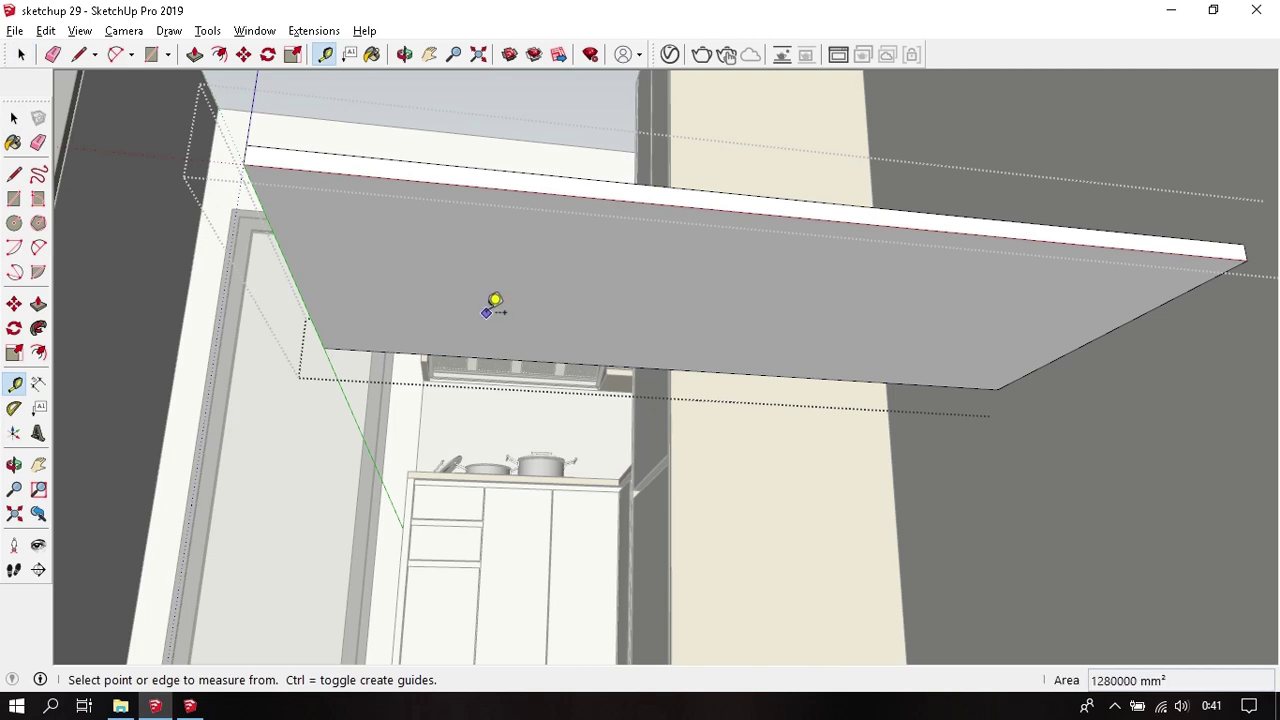
pyautogui.click(286, 260)
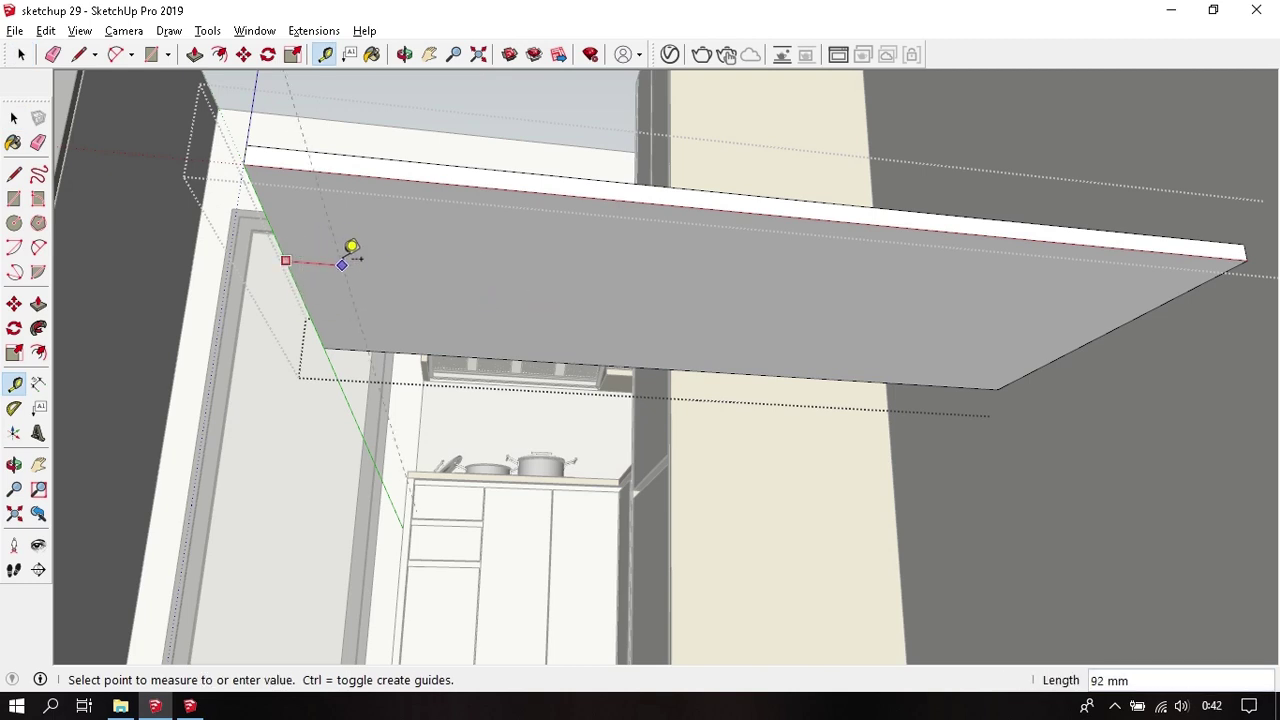
pyautogui.write('30')
pyautogui.press('Return')
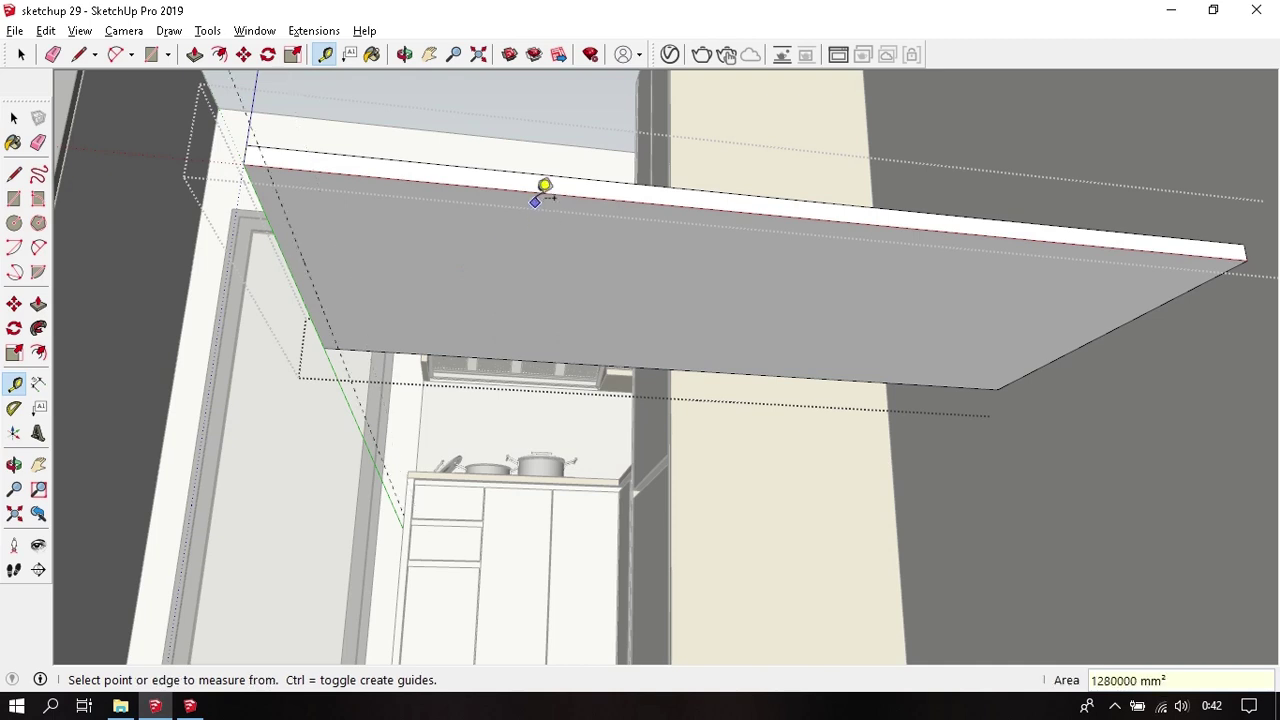
pyautogui.click(536, 192)
pyautogui.write('30')
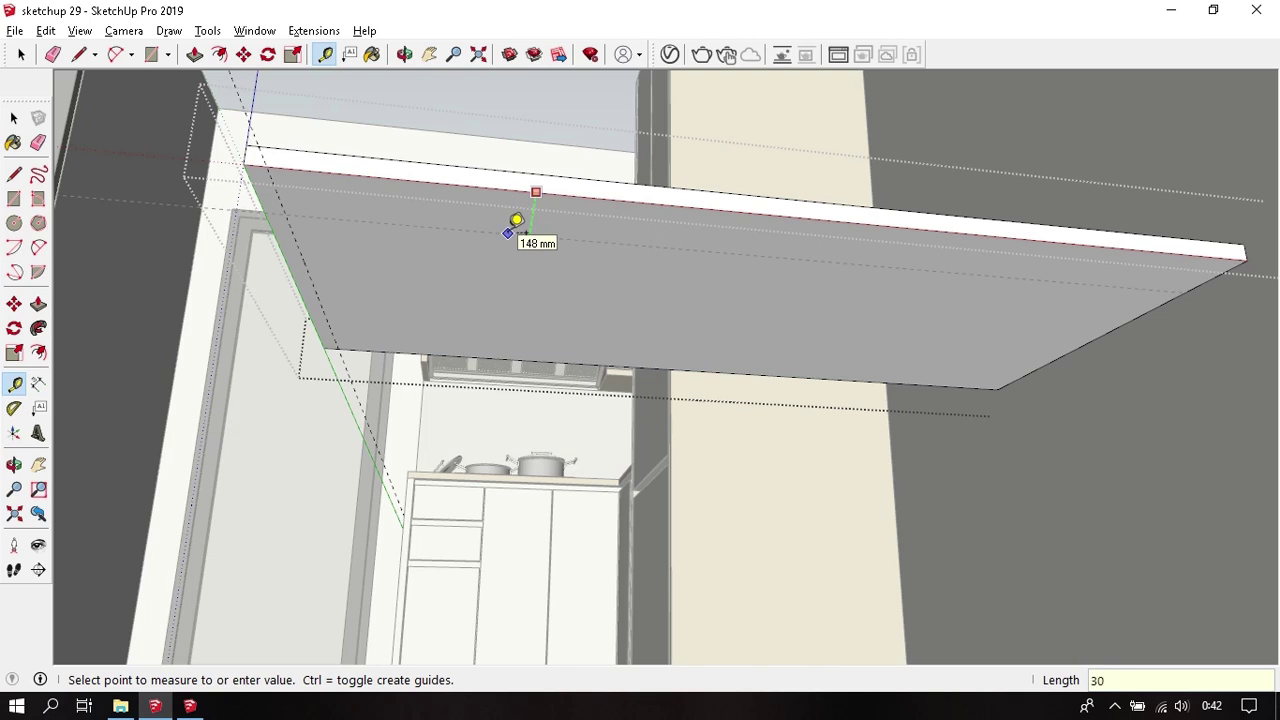
pyautogui.click(510, 230)
# - Add a guide line 30 mm in from the tabletop's front edge
pyautogui.click(1084, 334)
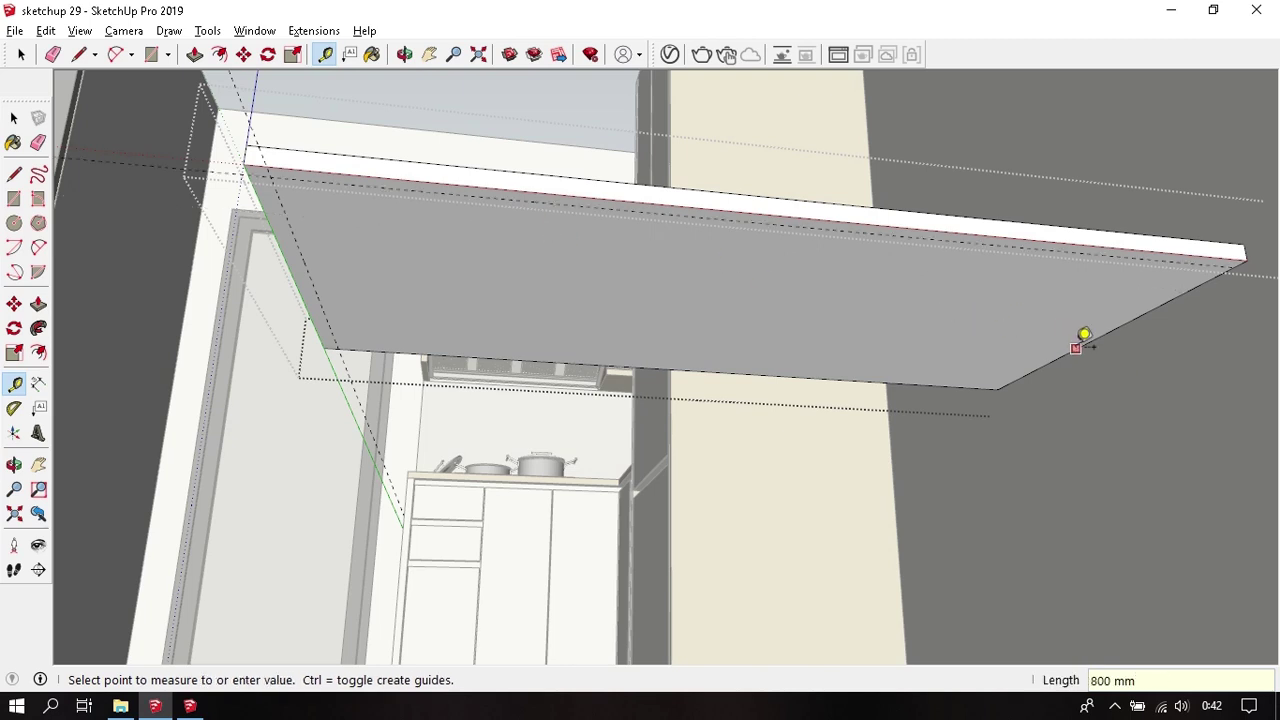
pyautogui.write('30')
pyautogui.press('Return')
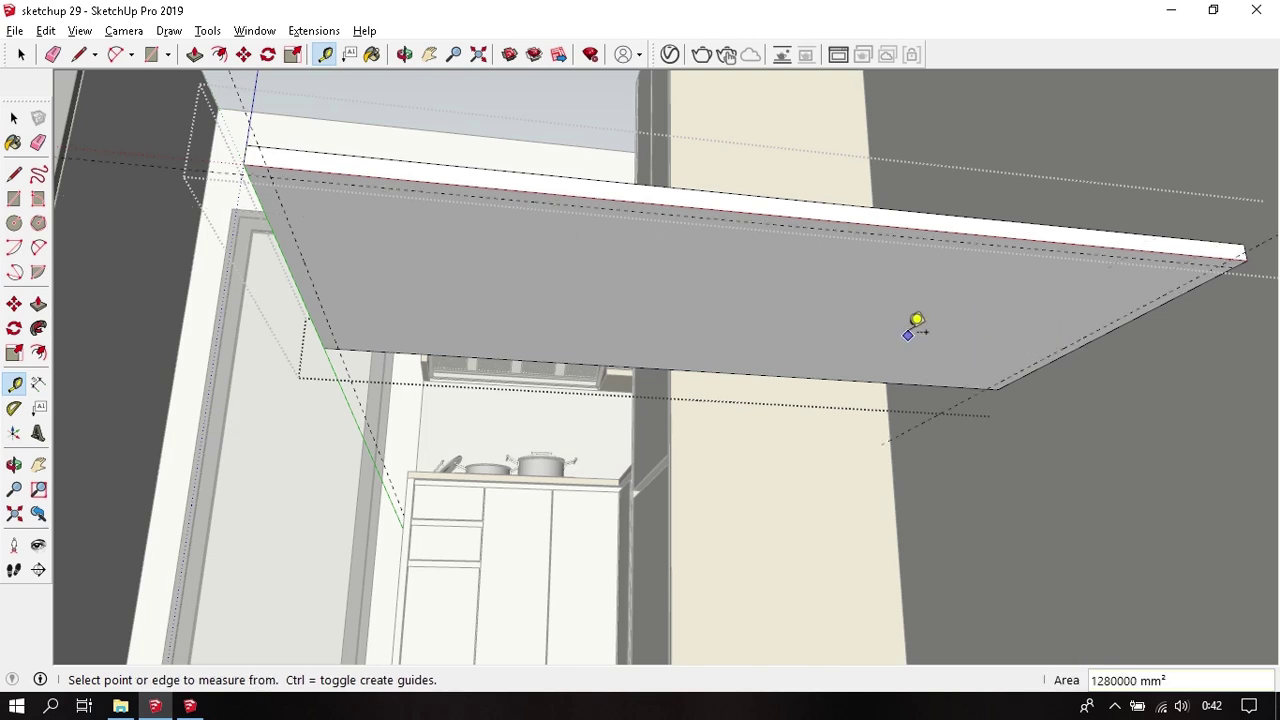
pyautogui.click(779, 375)
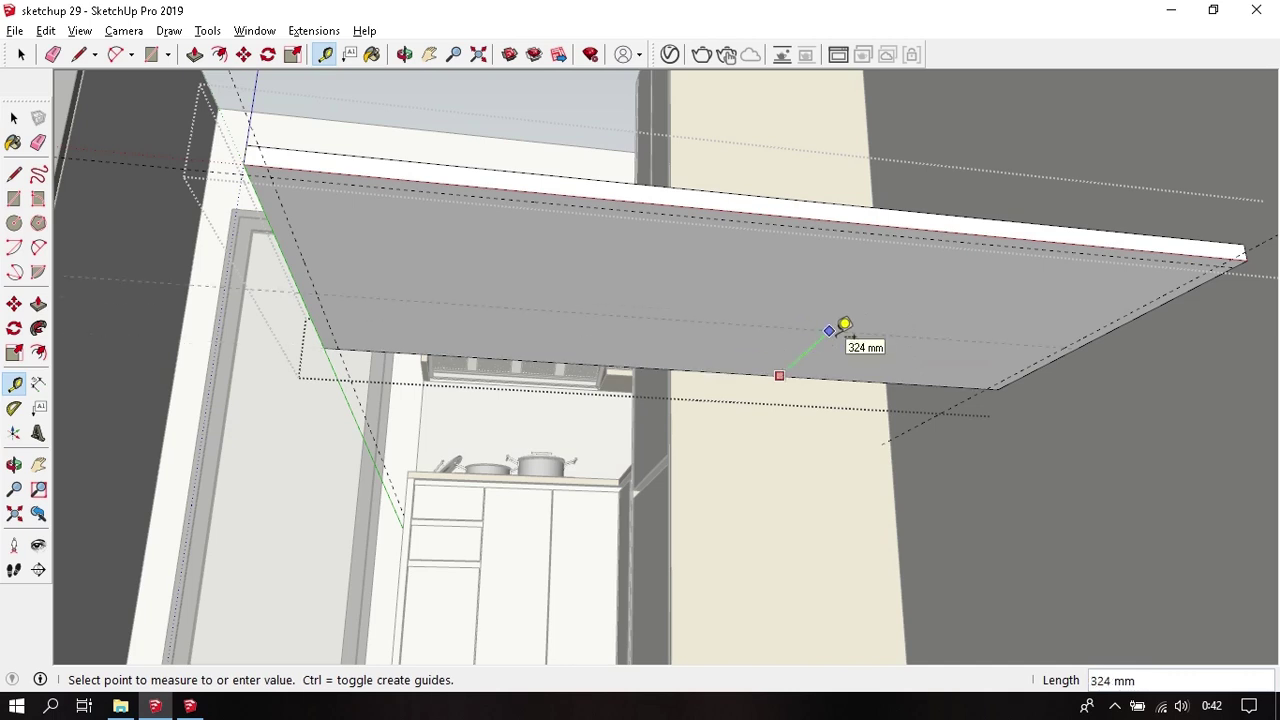
pyautogui.press('Escape')
pyautogui.press('space')
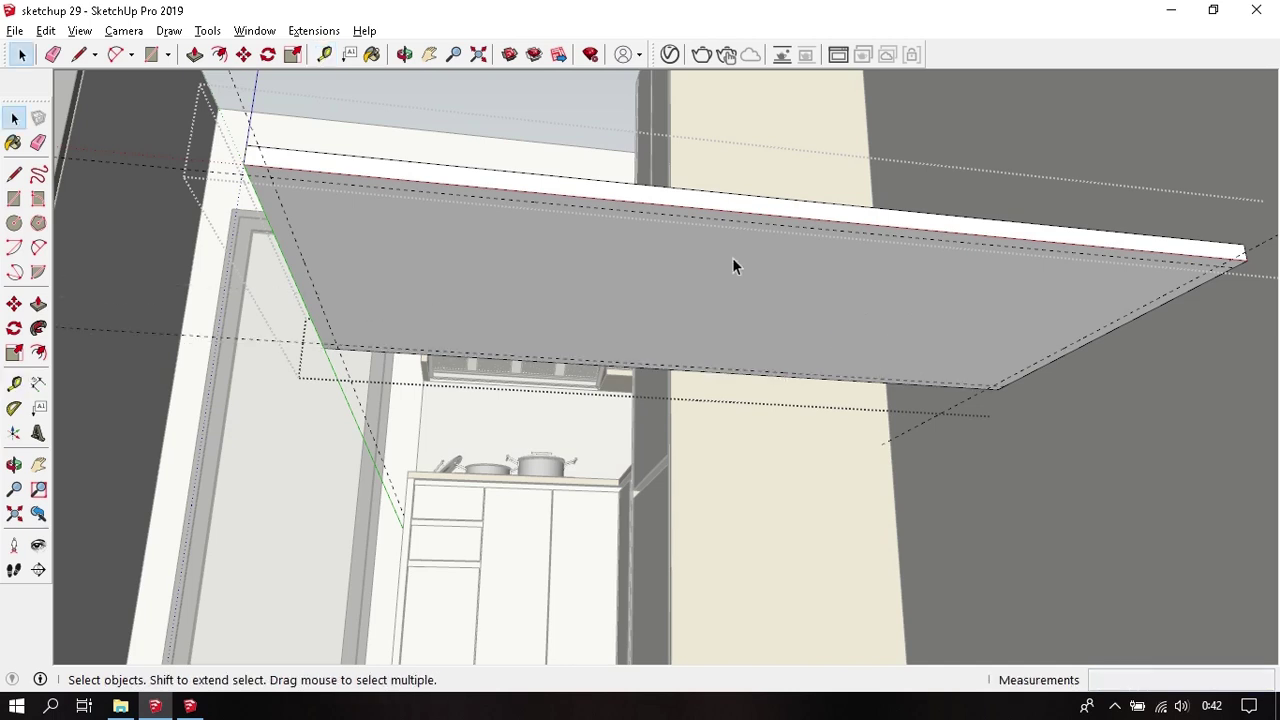
pyautogui.moveTo(732, 265)
pyautogui.mouseDown(button='middle')
pyautogui.moveTo(561, 287)
pyautogui.moveTo(608, 289)
pyautogui.mouseUp(button='middle')
pyautogui.scroll(1, 608, 288)
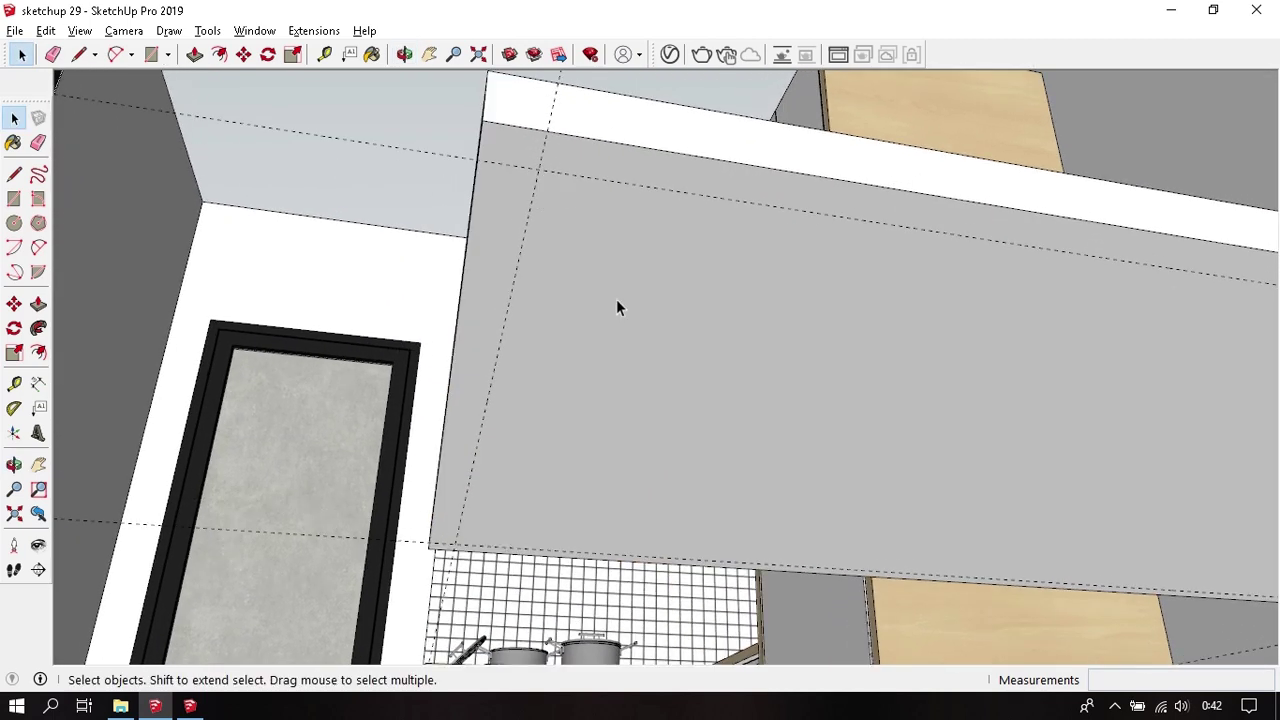
# - Draw a 60 × 60 mm square at the guide intersection under the tabletop corner
pyautogui.press('r')
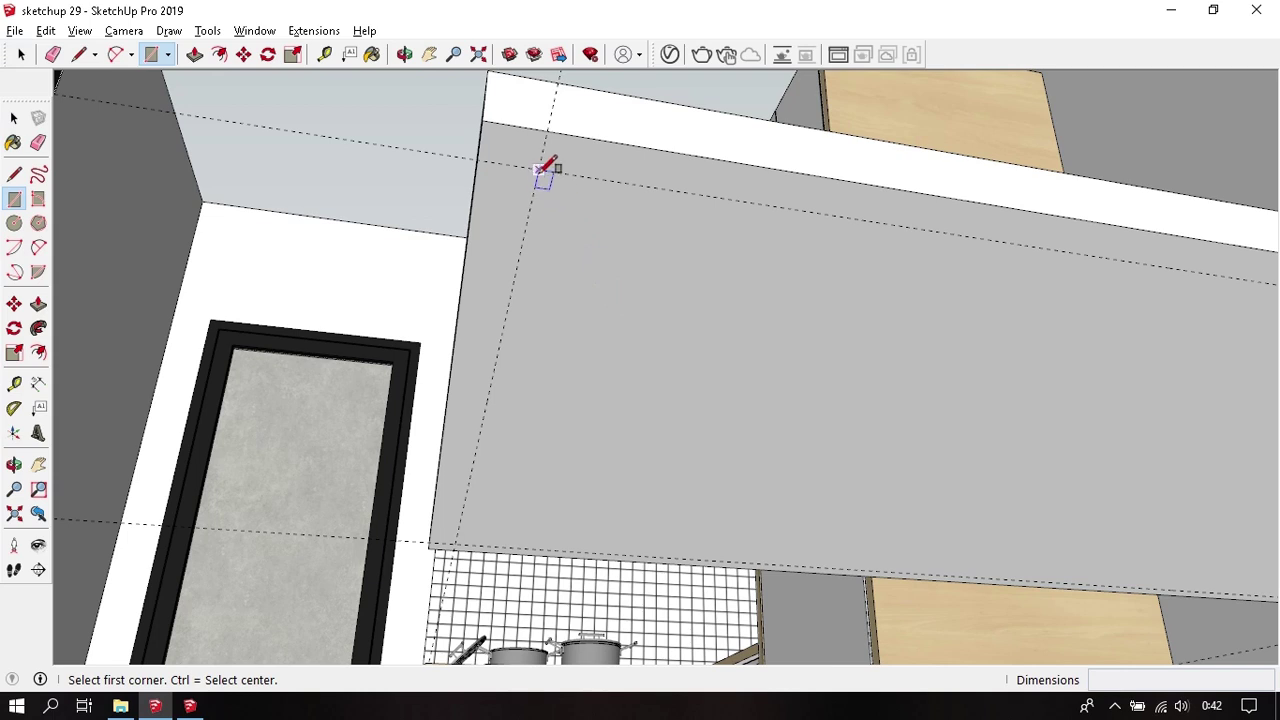
pyautogui.click(538, 170)
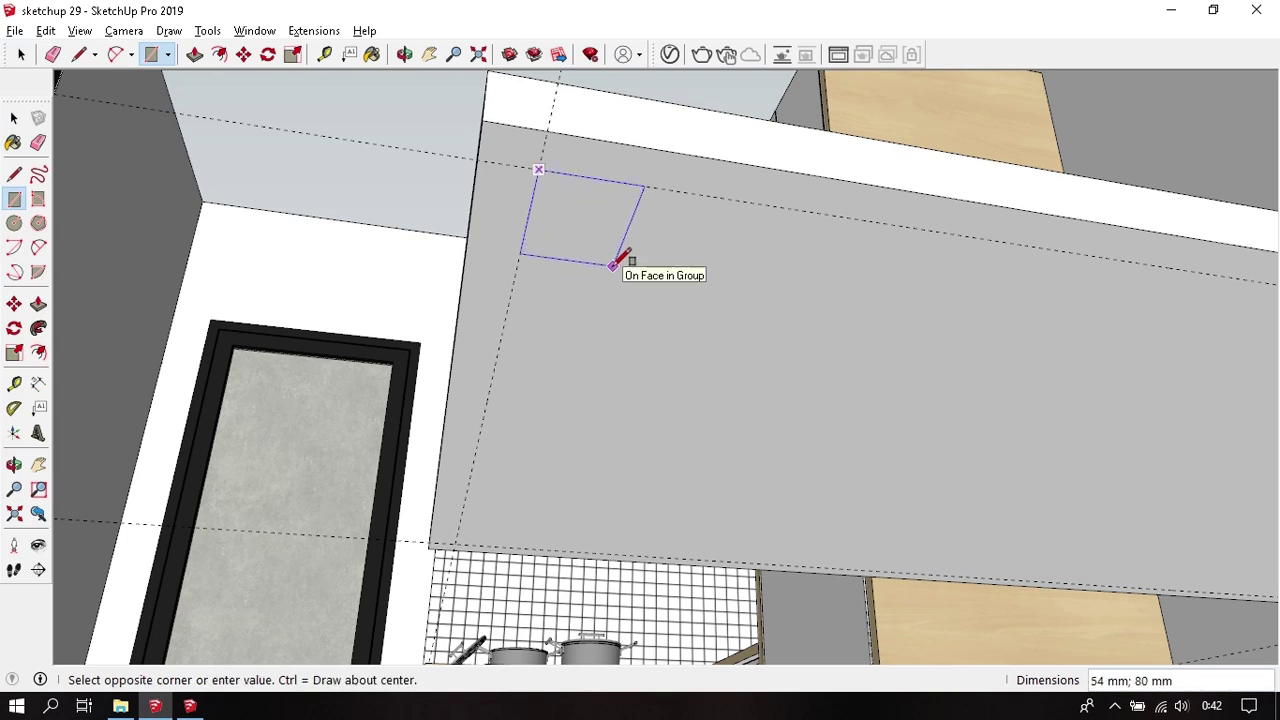
pyautogui.write('60;60')
pyautogui.press('Return')
pyautogui.moveTo(616, 262); pyautogui.dragTo(566, 186, button='middle')
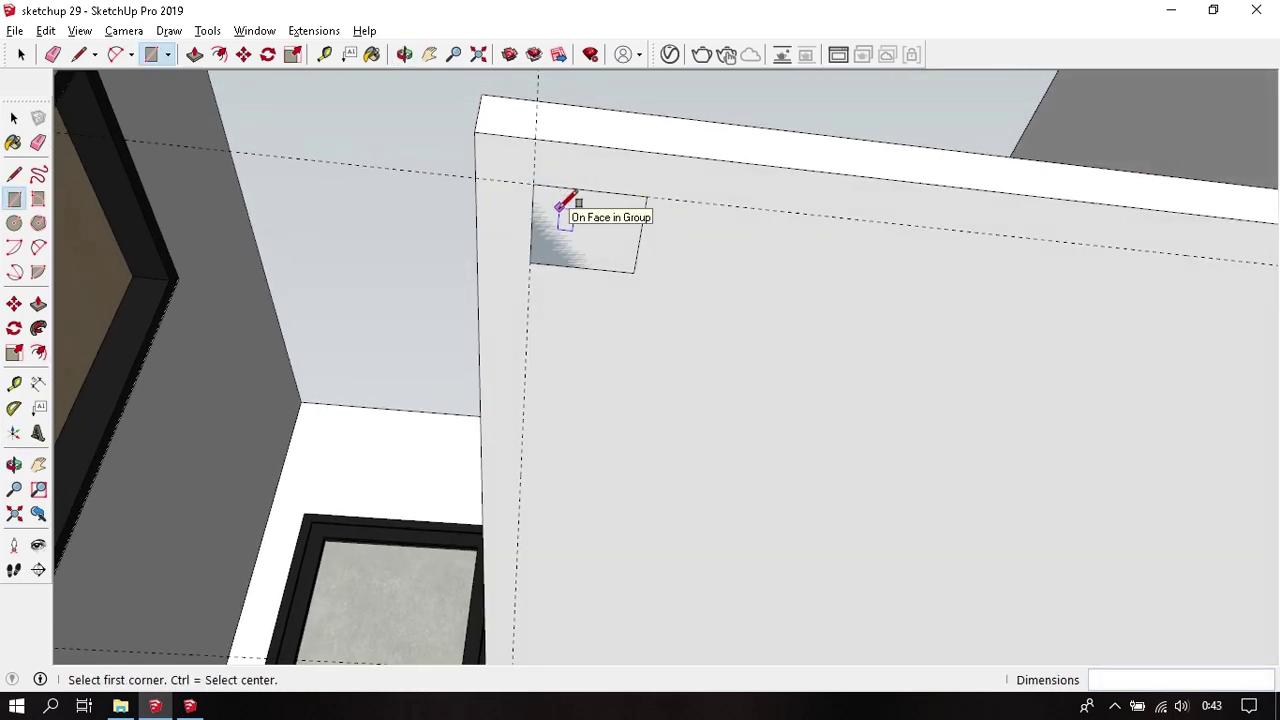
# - Check the square's 60 mm side with the Tape Measure
pyautogui.press('t')
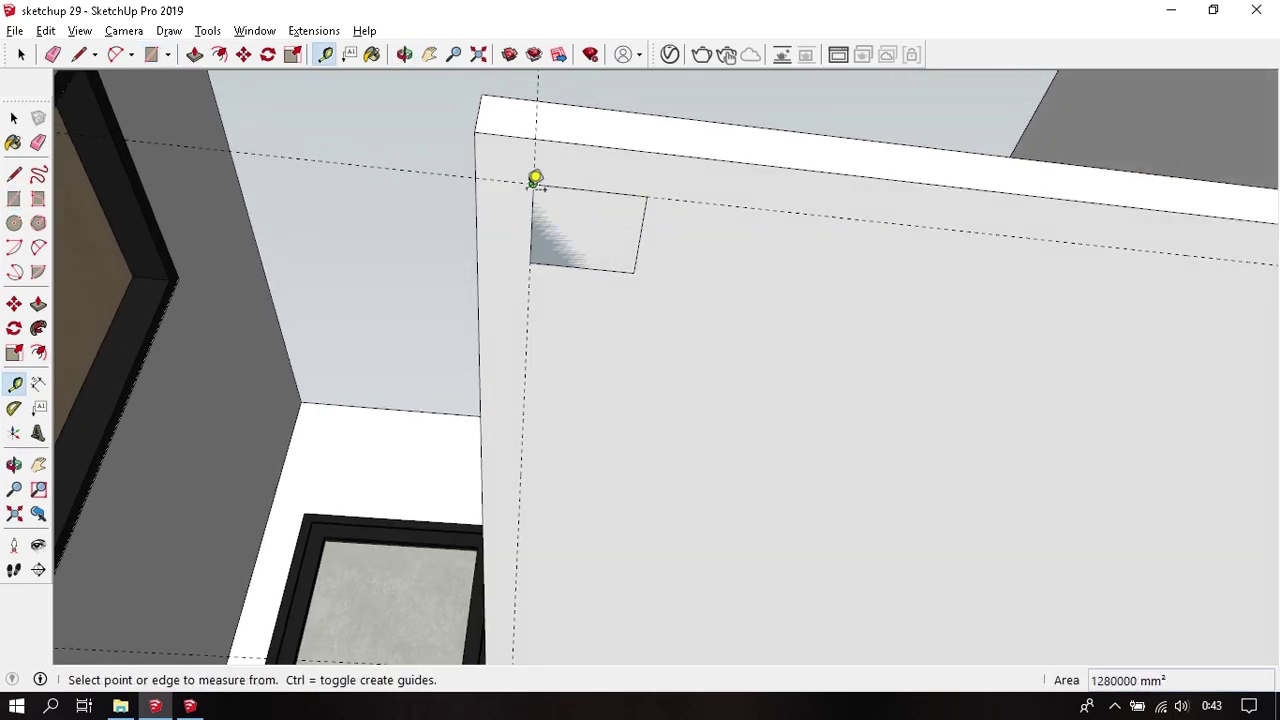
pyautogui.click(533, 183)
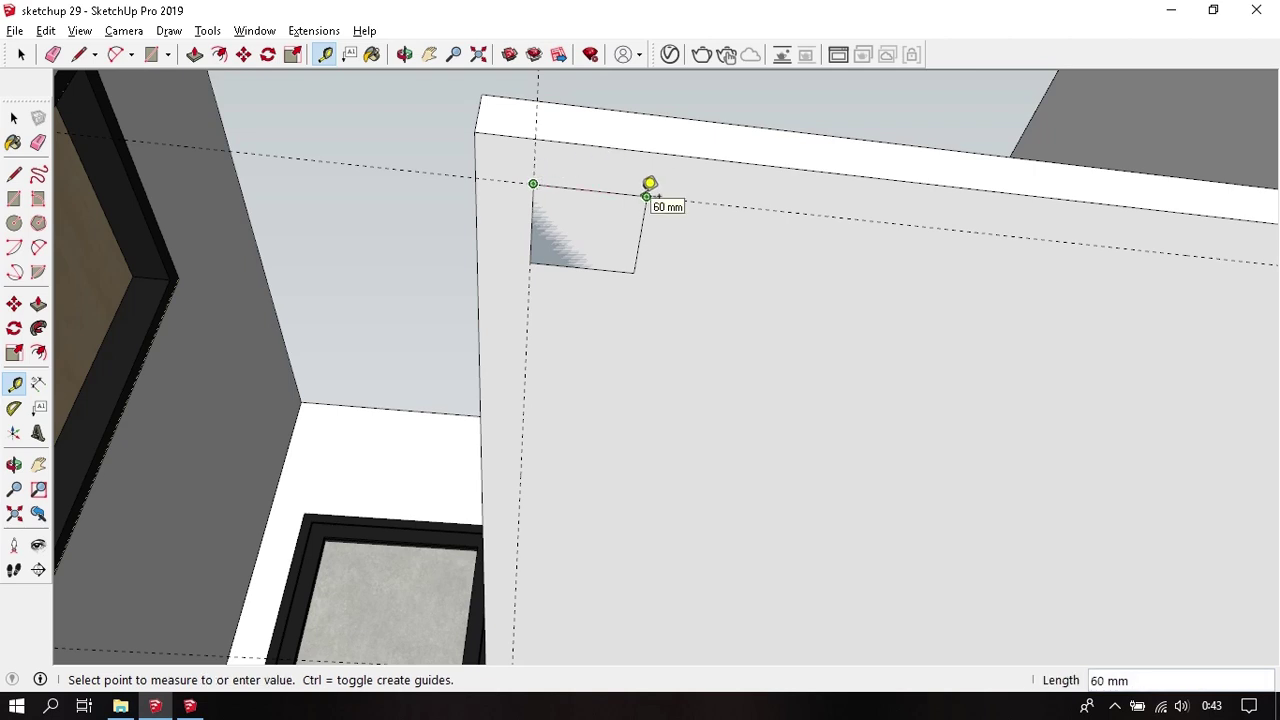
pyautogui.press('space')
pyautogui.press('t')
pyautogui.click(533, 183)
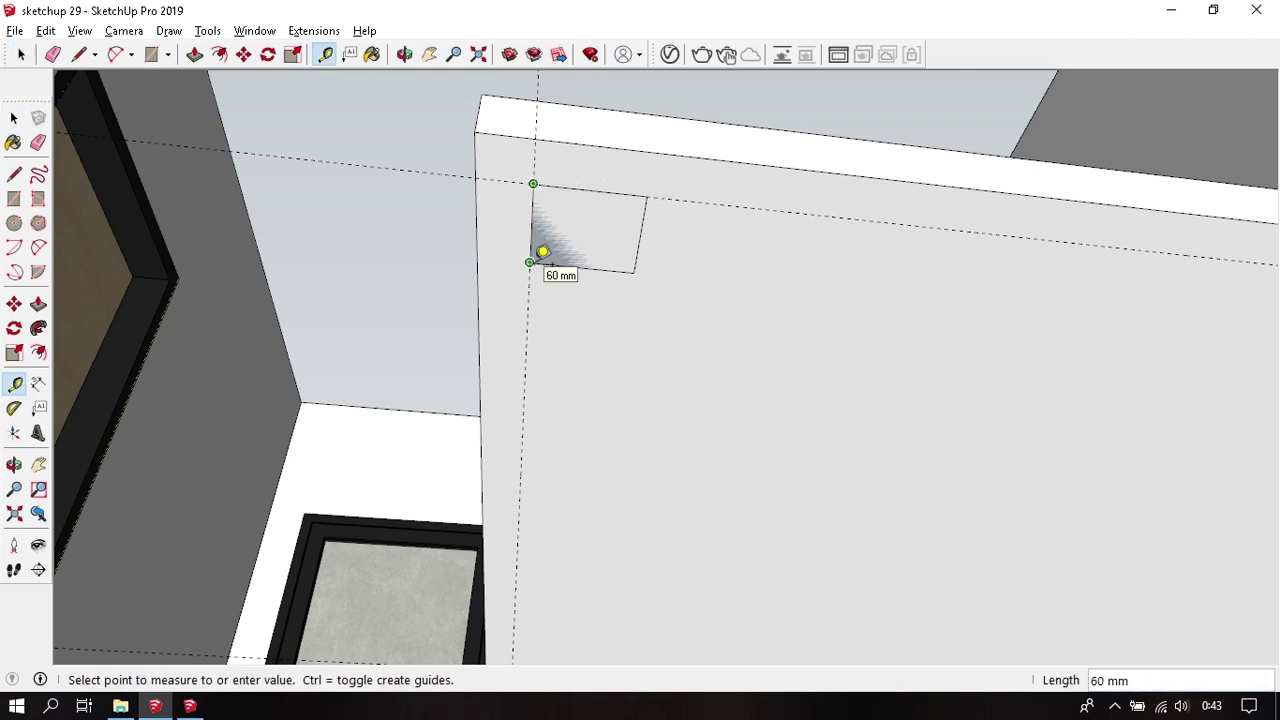
pyautogui.press('space')
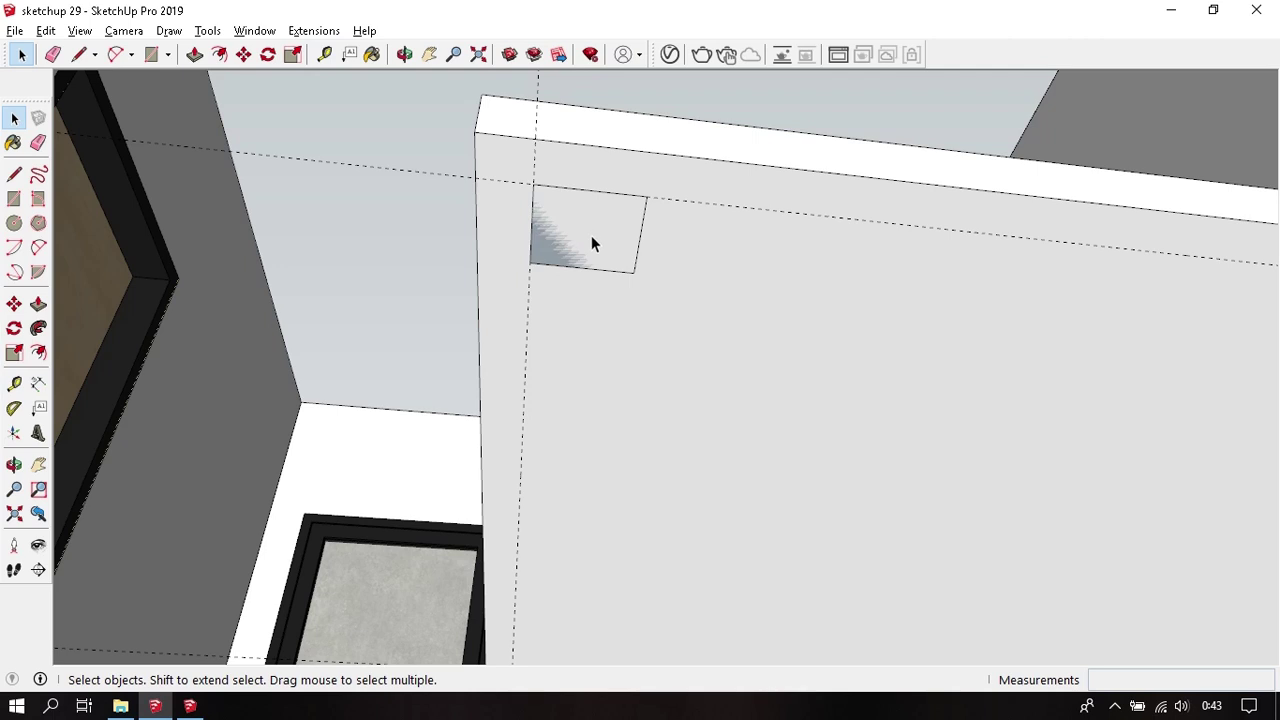
# - Push/pull the square 720 mm down to the floor to form a leg
pyautogui.press('p')
pyautogui.moveTo(591, 245)
pyautogui.mouseDown(button='middle')
pyautogui.moveTo(592, 628)
pyautogui.moveTo(594, 500)
pyautogui.moveTo(637, 451)
pyautogui.moveTo(731, 263)
pyautogui.moveTo(857, 323)
pyautogui.moveTo(531, 506)
pyautogui.mouseUp(button='middle')
pyautogui.click(535, 510)
pyautogui.press('space')
pyautogui.moveTo(640, 380)
pyautogui.mouseDown(button='middle')
pyautogui.moveTo(750, 238)
pyautogui.moveTo(734, 157)
pyautogui.moveTo(711, 246)
pyautogui.moveTo(600, 263)
pyautogui.moveTo(640, 217)
pyautogui.moveTo(577, 183)
pyautogui.moveTo(569, 211)
pyautogui.moveTo(415, 255)
pyautogui.moveTo(437, 266)
pyautogui.mouseUp(button='middle')
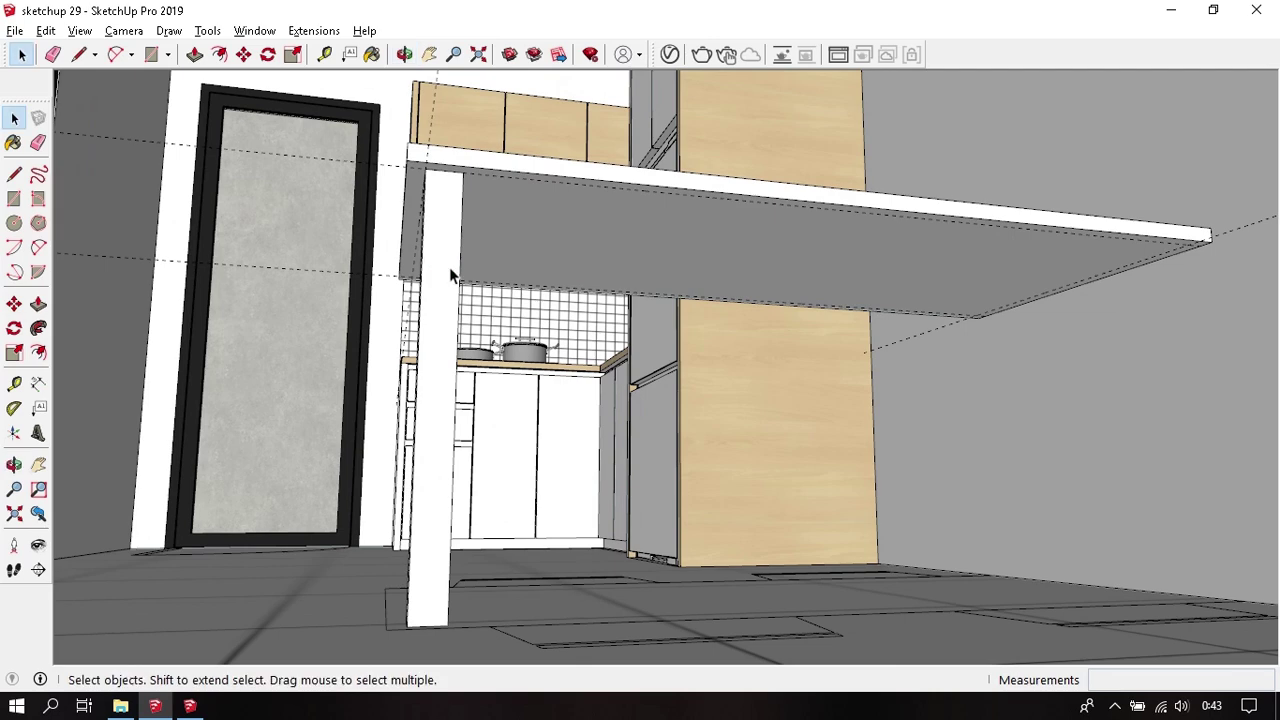
# - Make the leg a component
pyautogui.click(451, 275)
pyautogui.rightClick(451, 270)
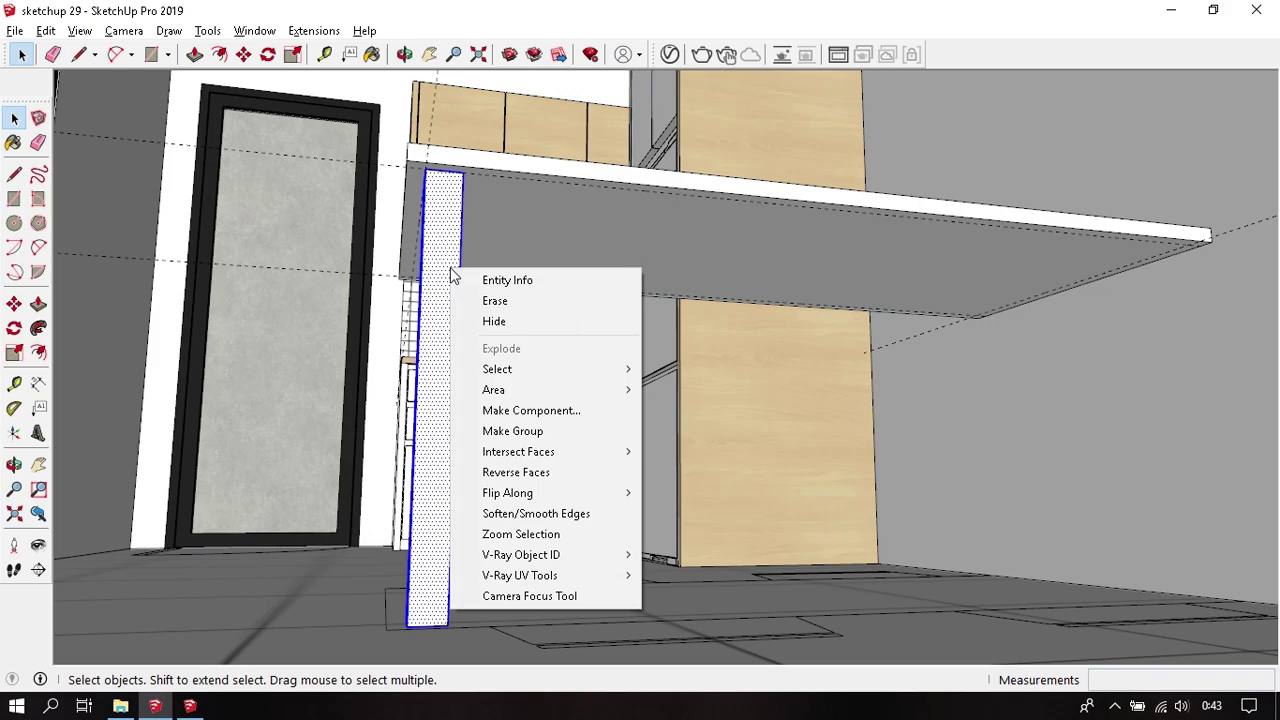
pyautogui.click(565, 414)
pyautogui.press('Return')
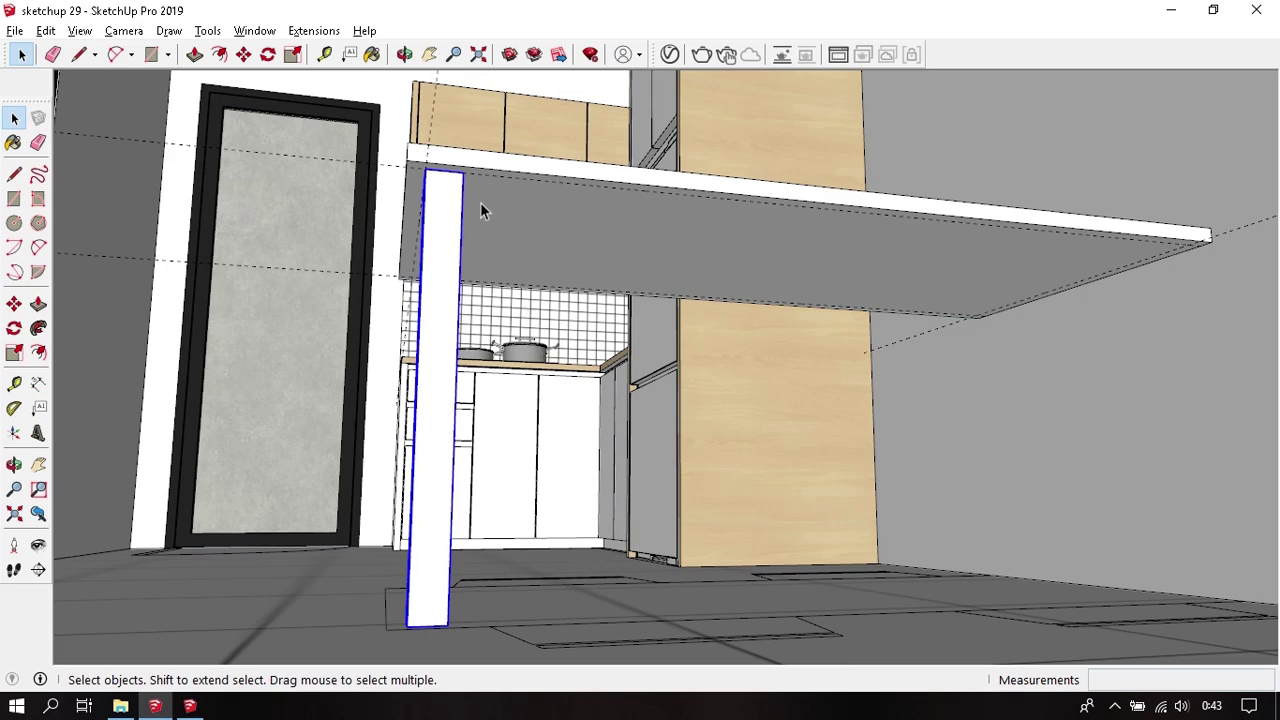
# - Copy the leg to the opposite front corner of the tabletop
pyautogui.press('m')
pyautogui.scroll(2, 480, 193)
pyautogui.scroll(2, 455, 165)
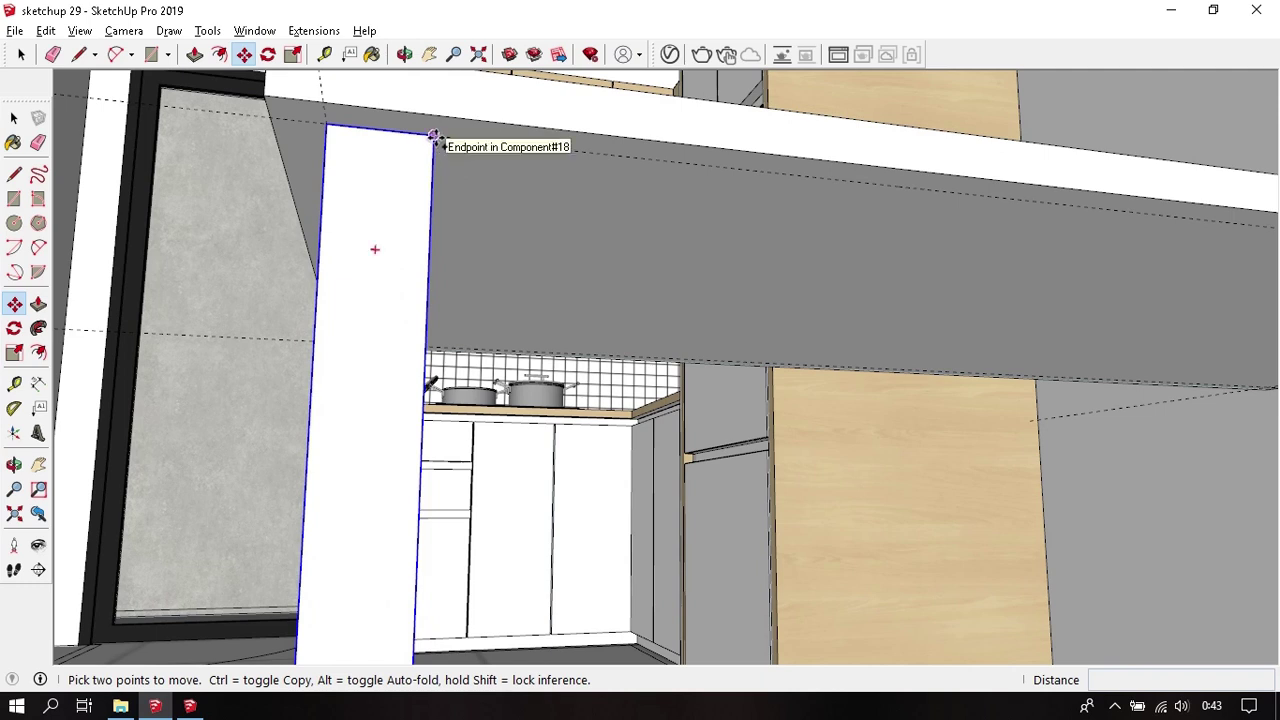
pyautogui.scroll(-2, 433, 135)
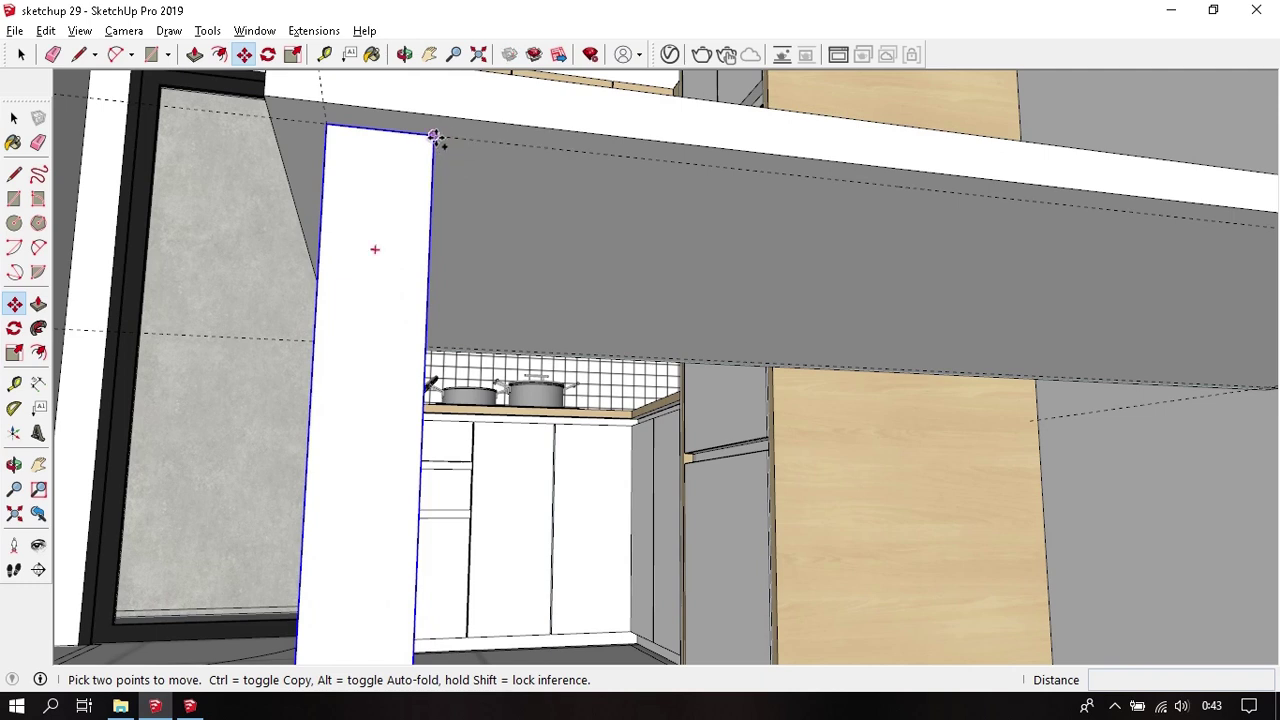
pyautogui.click(440, 137)
pyautogui.press('ctrl')
pyautogui.moveTo(440, 137)
pyautogui.mouseDown(button='middle')
pyautogui.moveTo(777, 189)
pyautogui.moveTo(625, 196)
pyautogui.moveTo(994, 257)
pyautogui.moveTo(951, 211)
pyautogui.mouseUp(button='middle')
pyautogui.click(930, 122)
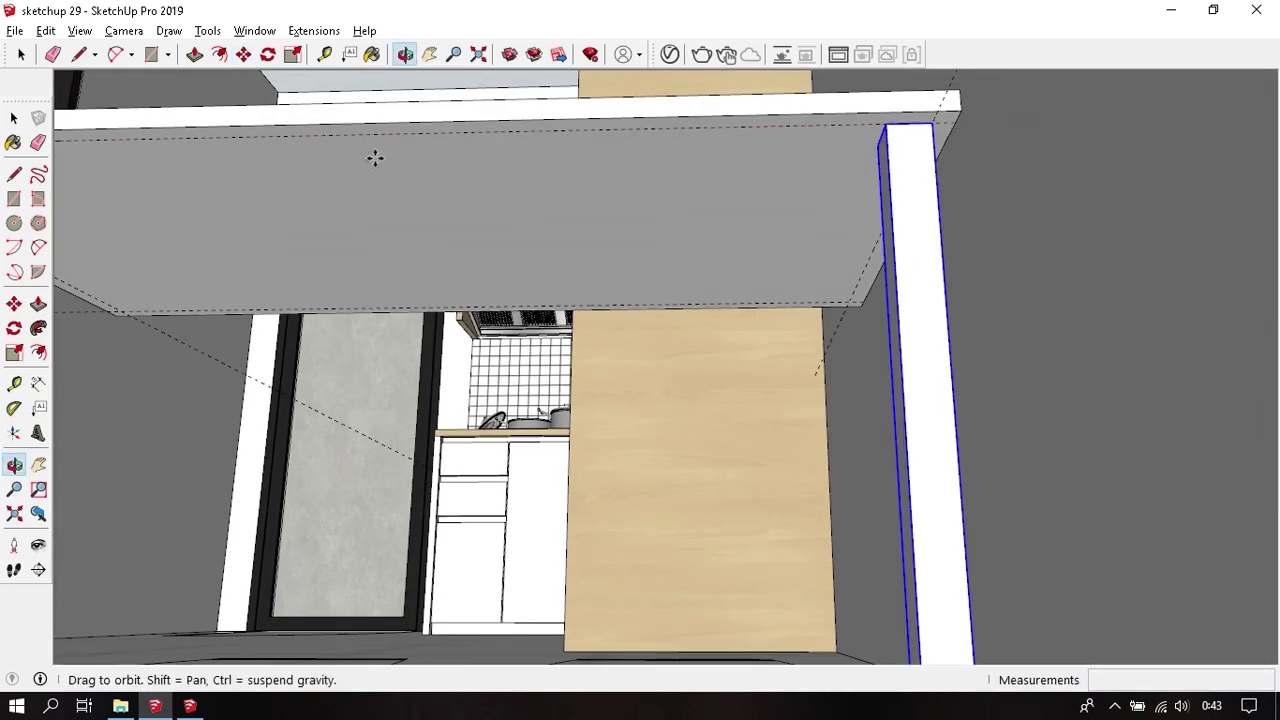
pyautogui.moveTo(371, 157)
pyautogui.mouseDown(button='middle')
pyautogui.moveTo(686, 197)
pyautogui.moveTo(354, 186)
pyautogui.moveTo(605, 240)
pyautogui.mouseUp(button='middle')
pyautogui.press('space')
# - Copy both legs together to the tabletop's back corners
pyautogui.click(573, 221)
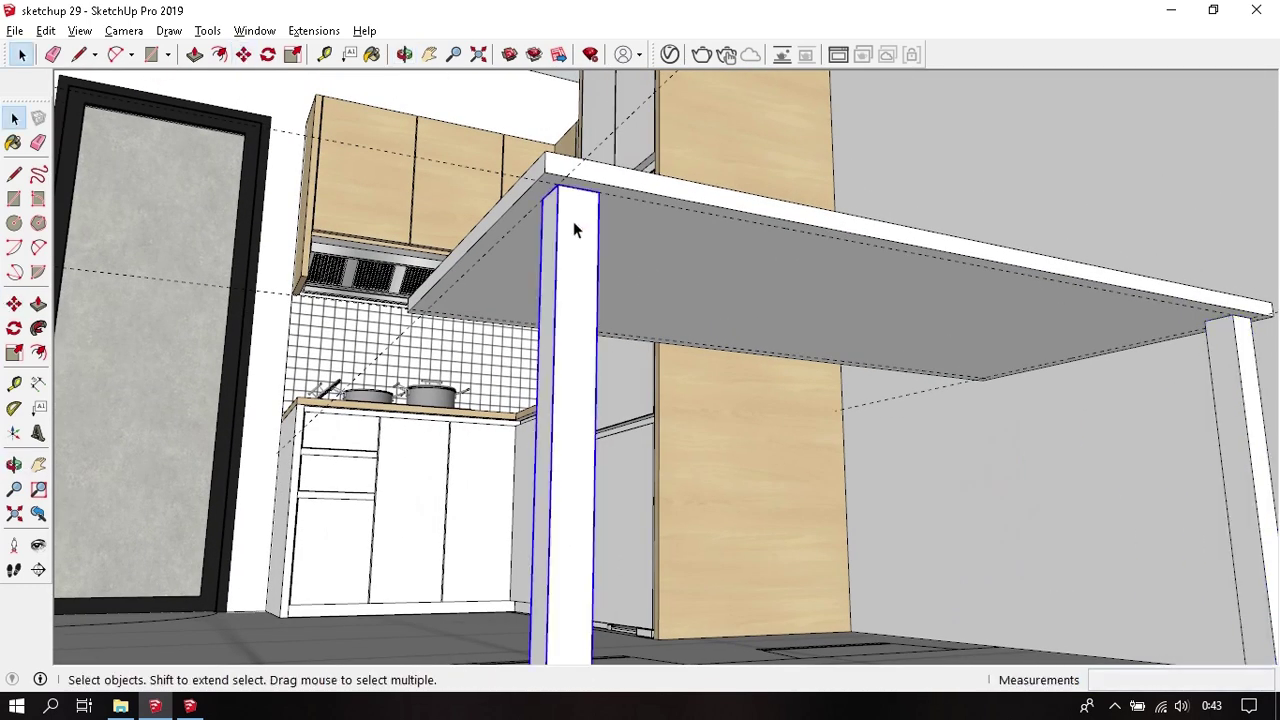
pyautogui.keyDown('shift'); pyautogui.click(1245, 402); pyautogui.keyUp('shift')
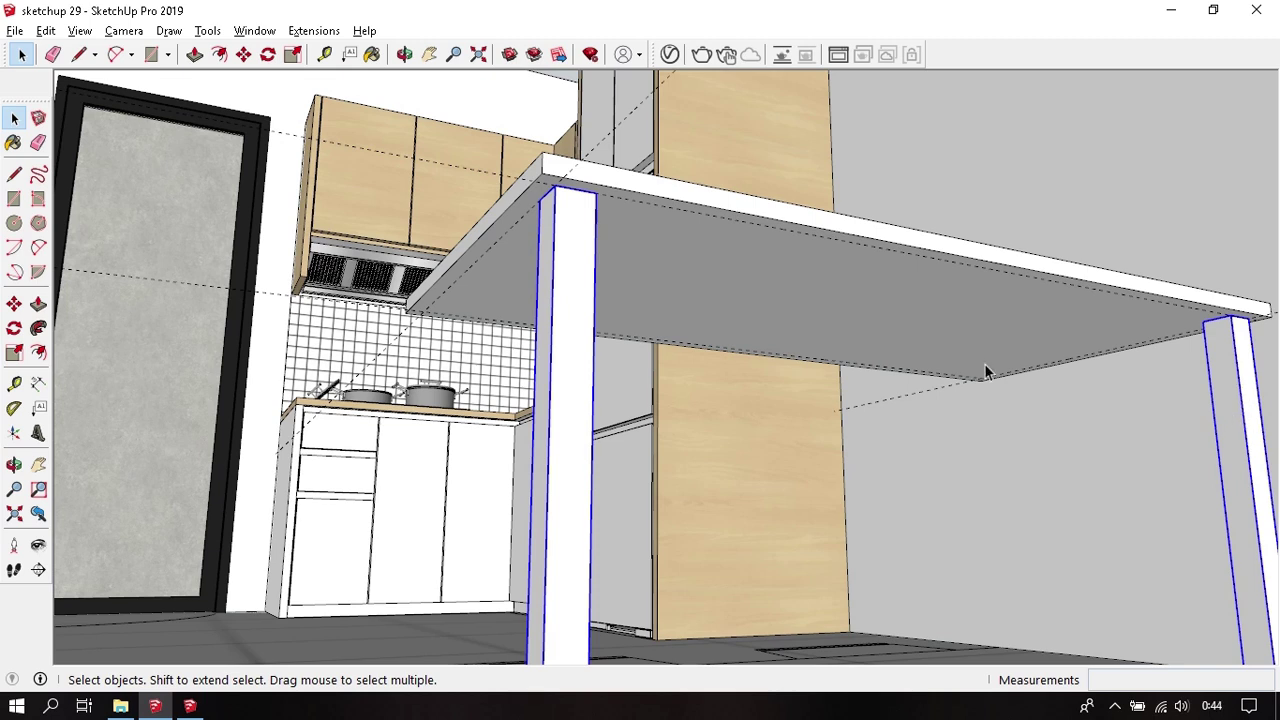
pyautogui.scroll(3, 512, 229)
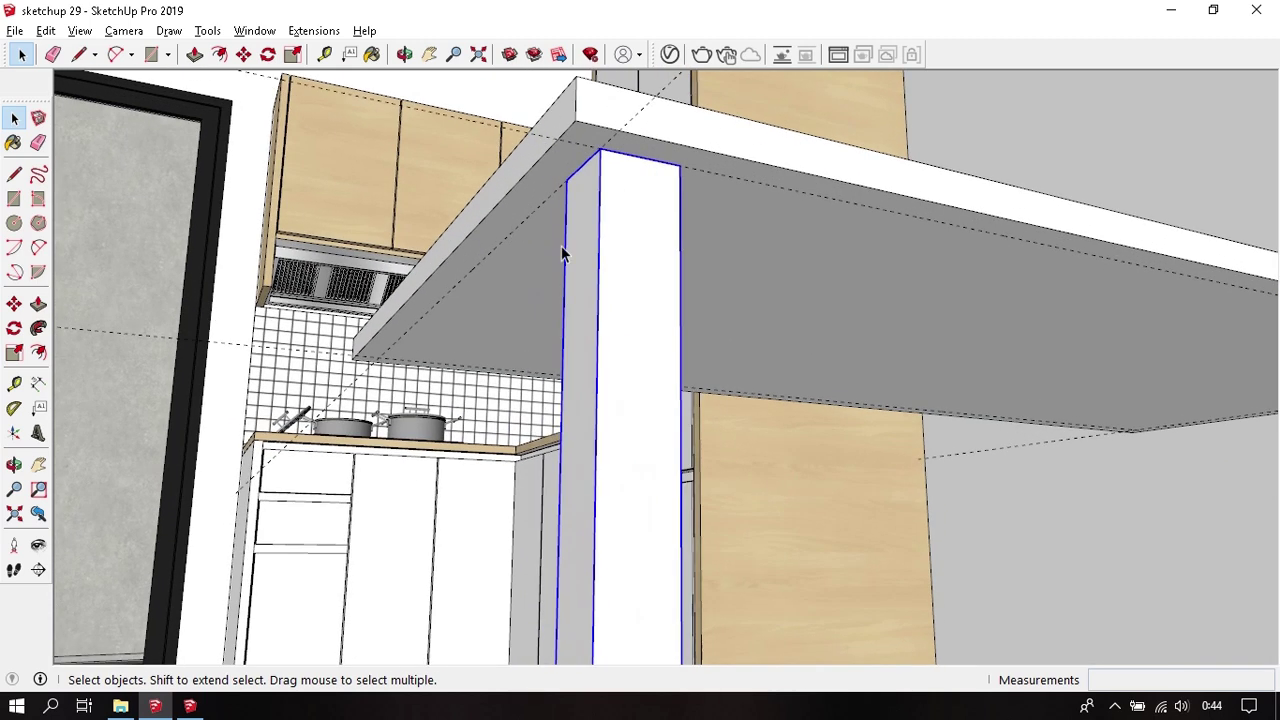
pyautogui.moveTo(563, 251)
pyautogui.mouseDown(button='middle')
pyautogui.moveTo(694, 363)
pyautogui.moveTo(829, 277)
pyautogui.moveTo(1049, 223)
pyautogui.mouseUp(button='middle')
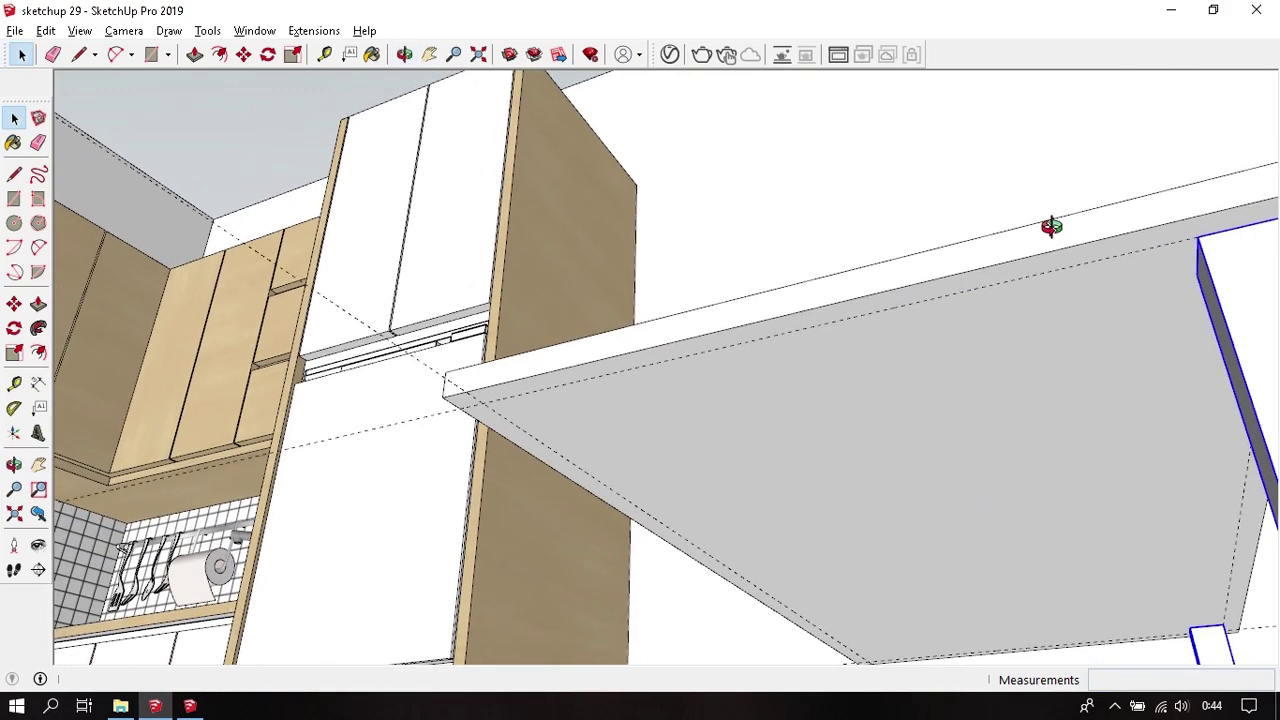
pyautogui.moveTo(1034, 271)
pyautogui.mouseDown(button='middle')
pyautogui.moveTo(963, 251)
pyautogui.moveTo(942, 260)
pyautogui.mouseUp(button='middle')
pyautogui.press('m')
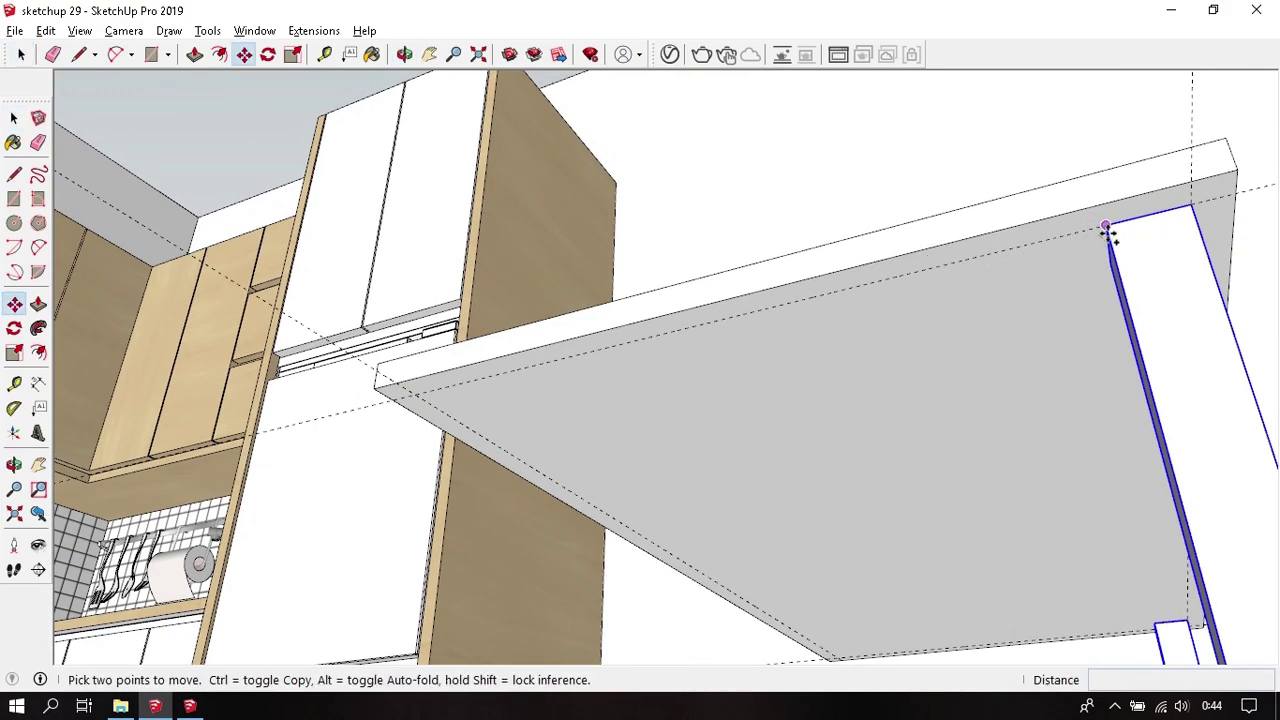
pyautogui.click(1104, 229)
pyautogui.press('ctrl')
pyautogui.moveTo(766, 322)
pyautogui.mouseDown(button='middle')
pyautogui.moveTo(573, 401)
pyautogui.moveTo(771, 386)
pyautogui.mouseUp(button='middle')
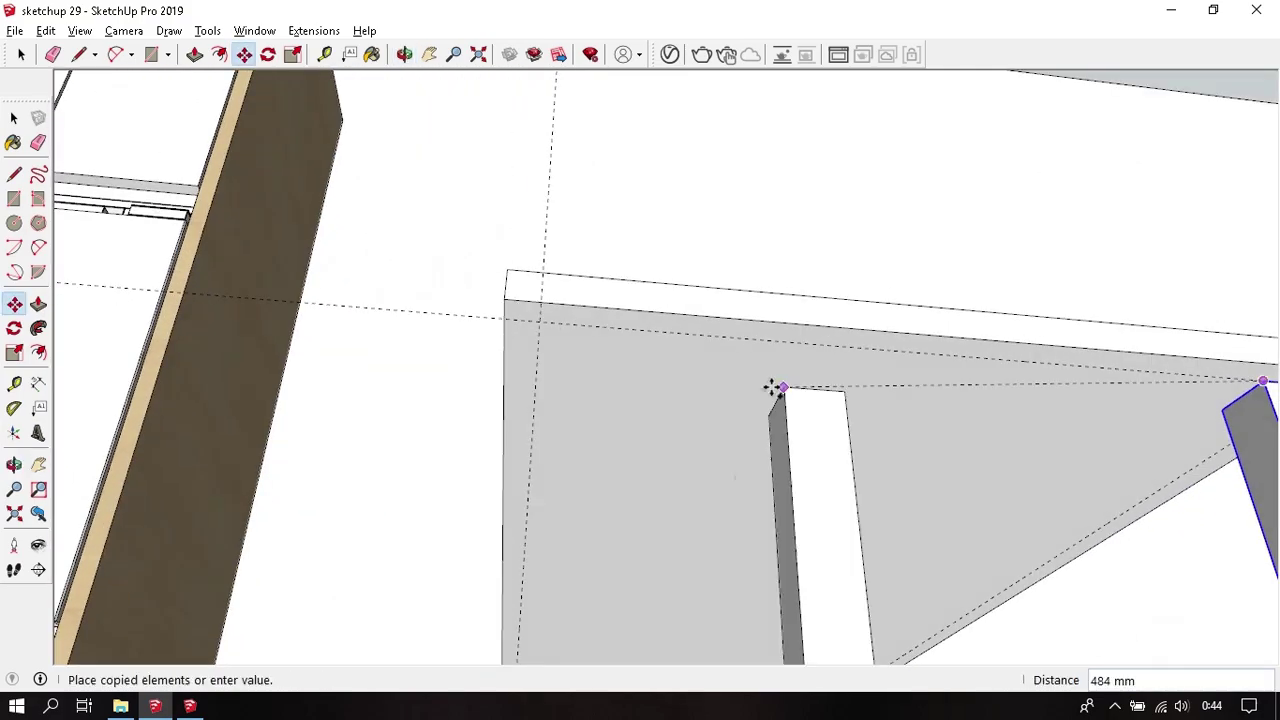
pyautogui.click(545, 326)
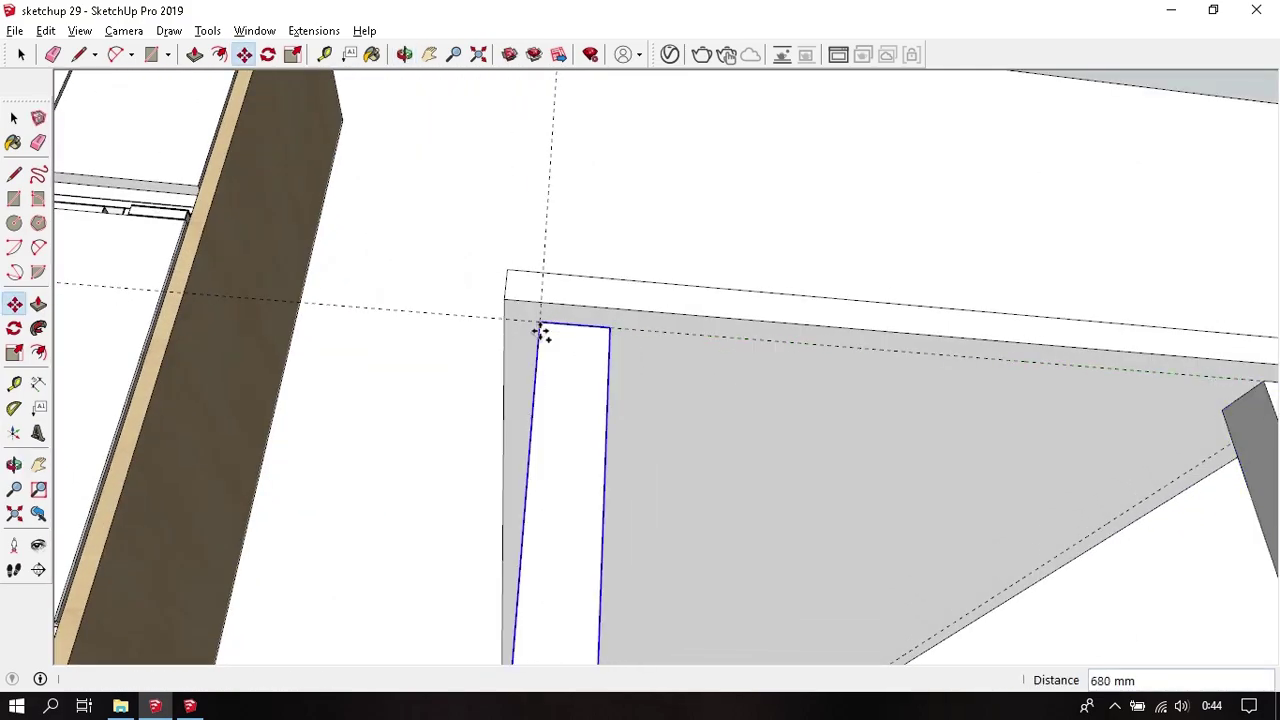
pyautogui.press('space')
# - Orbit and zoom to inspect the four-legged table from a low frontal view
pyautogui.moveTo(912, 375)
pyautogui.mouseDown(button='middle')
pyautogui.moveTo(634, 434)
pyautogui.moveTo(445, 497)
pyautogui.mouseUp(button='middle')
pyautogui.scroll(-3, 445, 497)
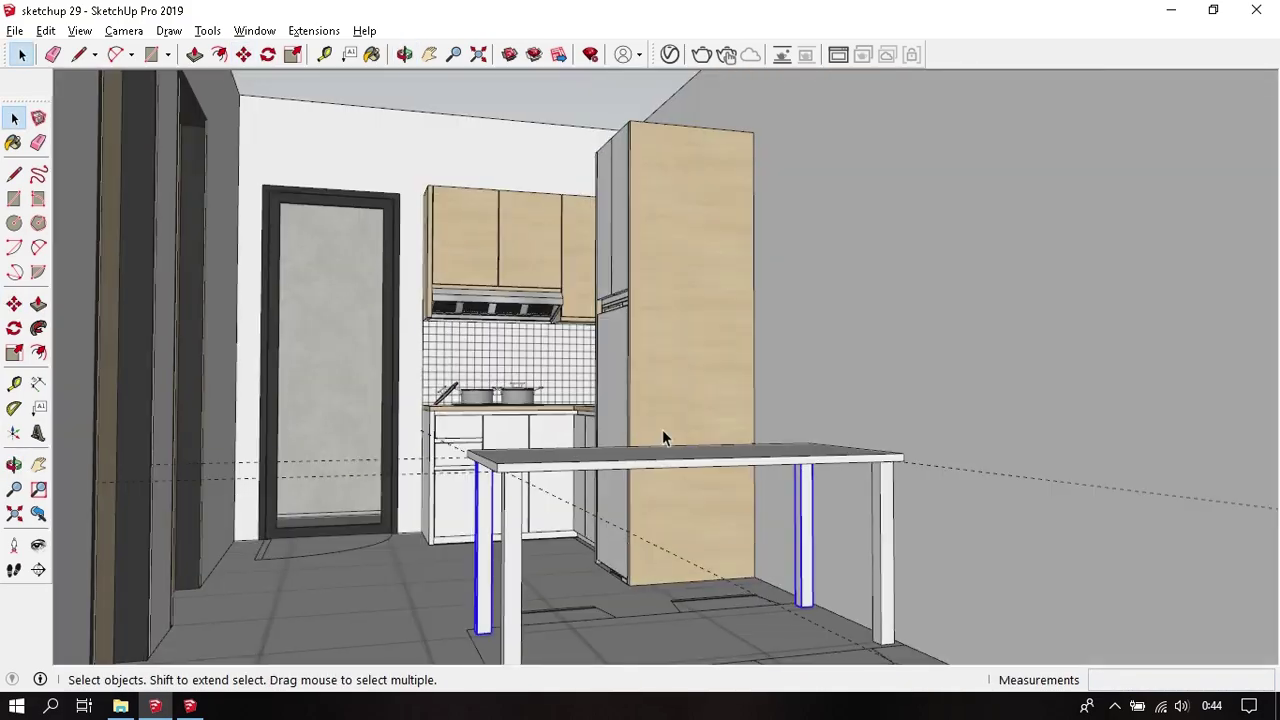
pyautogui.moveTo(662, 429)
pyautogui.mouseDown(button='middle')
pyautogui.moveTo(571, 571)
pyautogui.moveTo(668, 359)
pyautogui.mouseUp(button='middle')
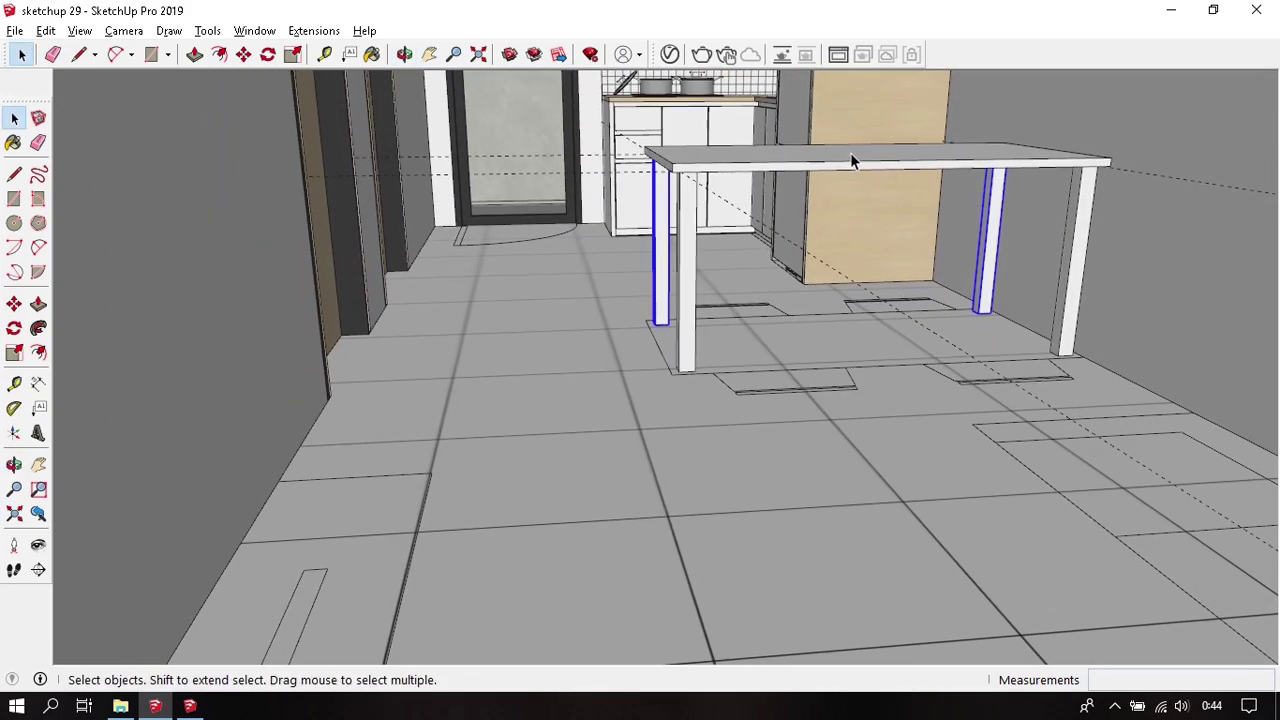
pyautogui.scroll(2, 851, 158)
pyautogui.scroll(2, 851, 155)
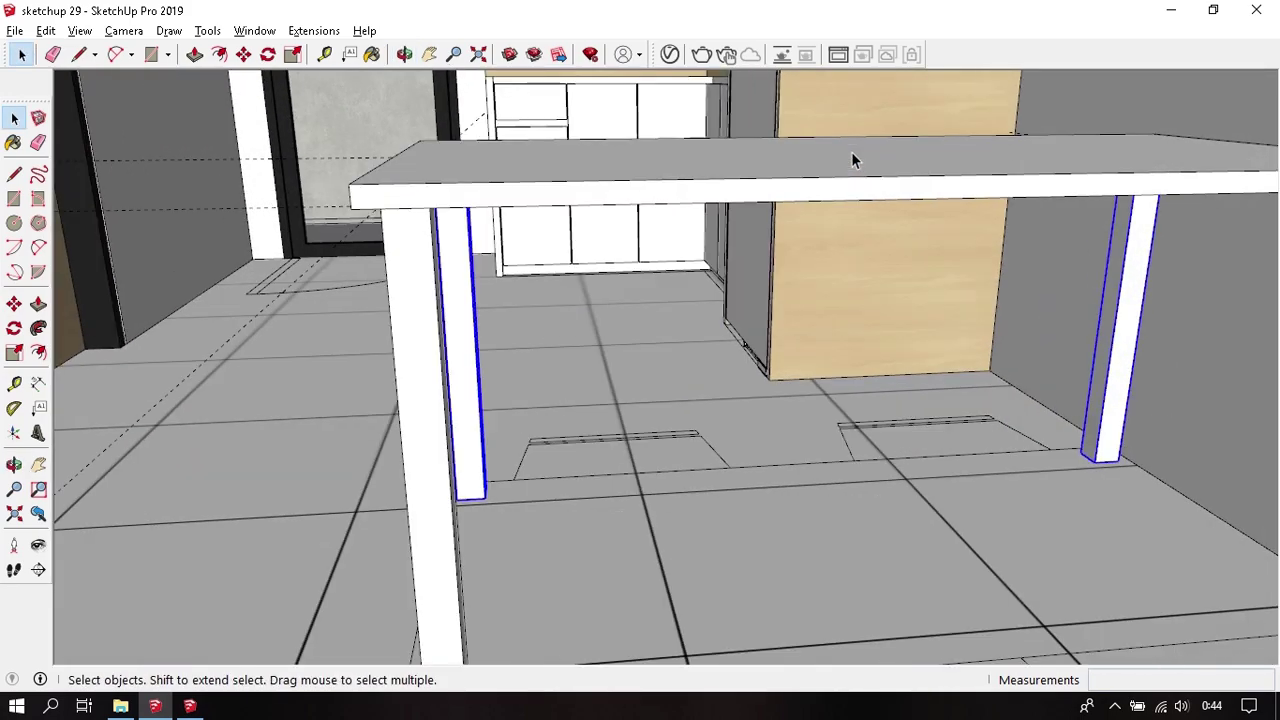
pyautogui.scroll(-2, 855, 157)
pyautogui.moveTo(855, 157)
pyautogui.mouseDown(button='middle')
pyautogui.moveTo(714, 229)
pyautogui.moveTo(722, 316)
pyautogui.moveTo(455, 435)
pyautogui.mouseUp(button='middle')
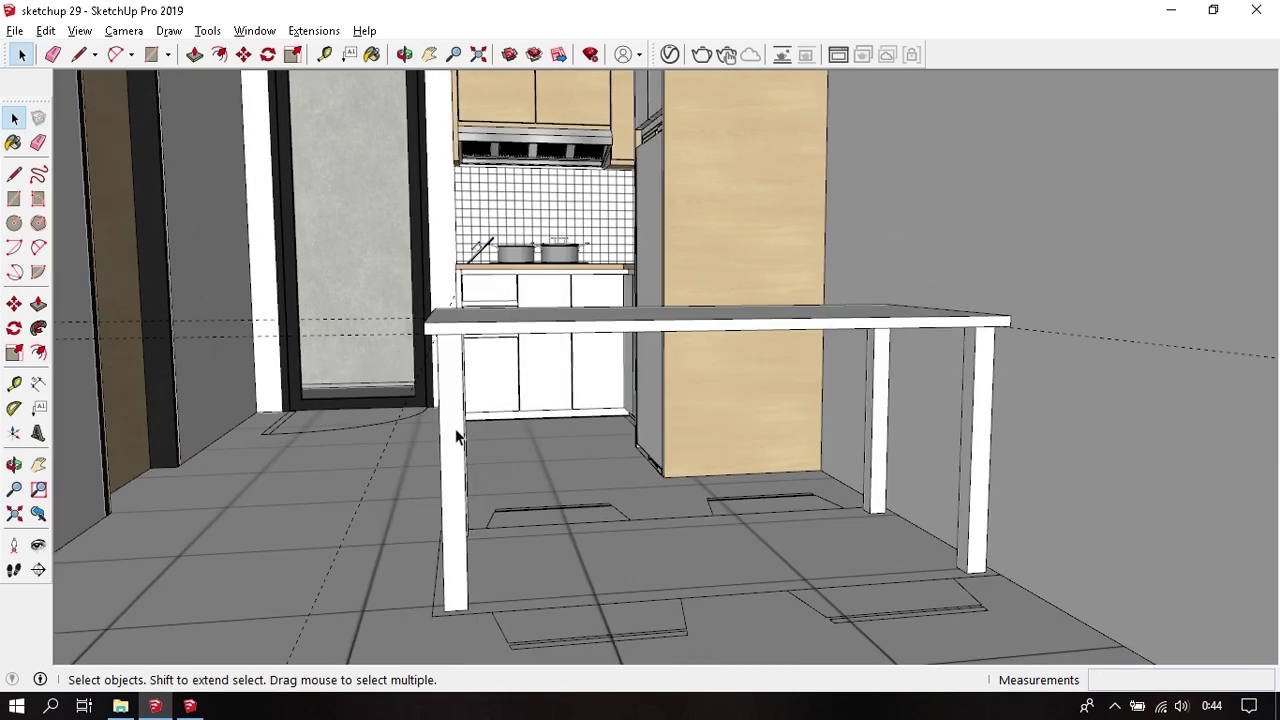
pyautogui.scroll(2, 433, 330)
pyautogui.moveTo(433, 330)
pyautogui.mouseDown(button='middle')
pyautogui.moveTo(503, 337)
pyautogui.moveTo(580, 283)
pyautogui.mouseUp(button='middle')
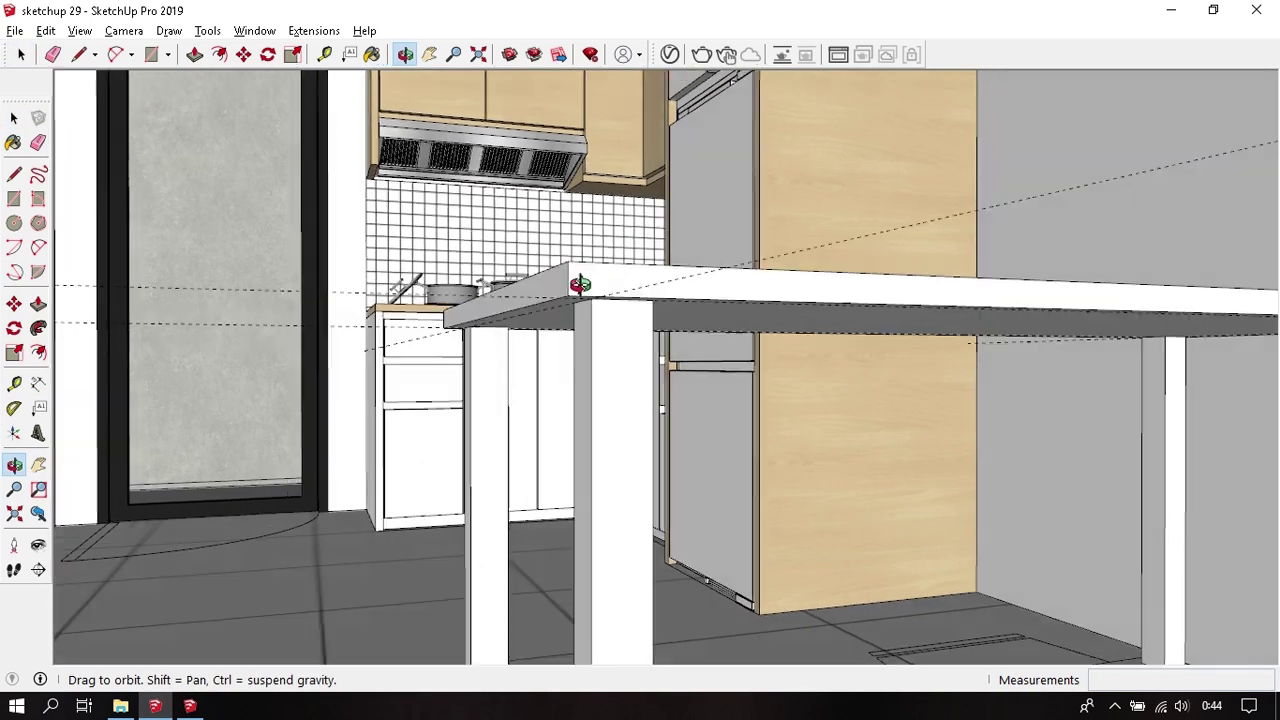
pyautogui.scroll(3, 490, 360)
pyautogui.scroll(-2, 454, 349)
pyautogui.scroll(-3, 454, 345)
pyautogui.scroll(2, 409, 354)
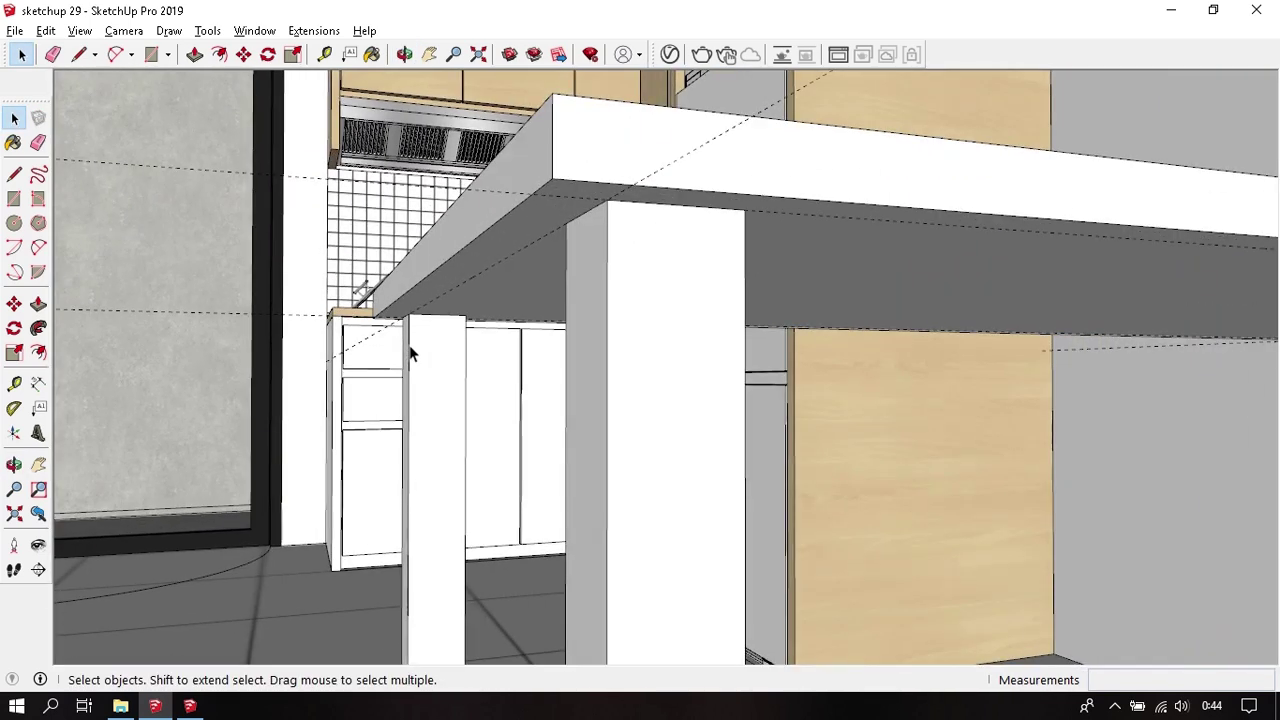
pyautogui.scroll(2, 422, 366)
pyautogui.scroll(1, 422, 364)
pyautogui.scroll(1, 422, 364)
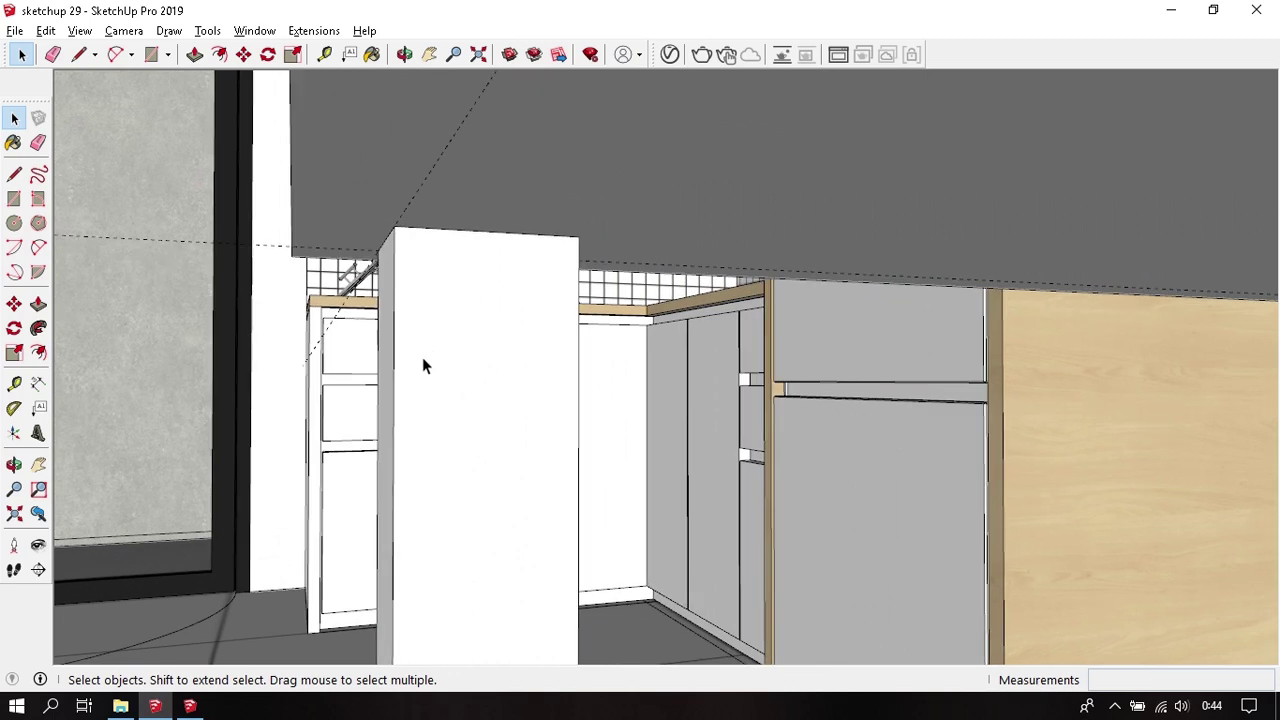
# - Place a guide off the panel edge and draw a 30 × 60 mm rectangle on the pillar top
pyautogui.press('t')
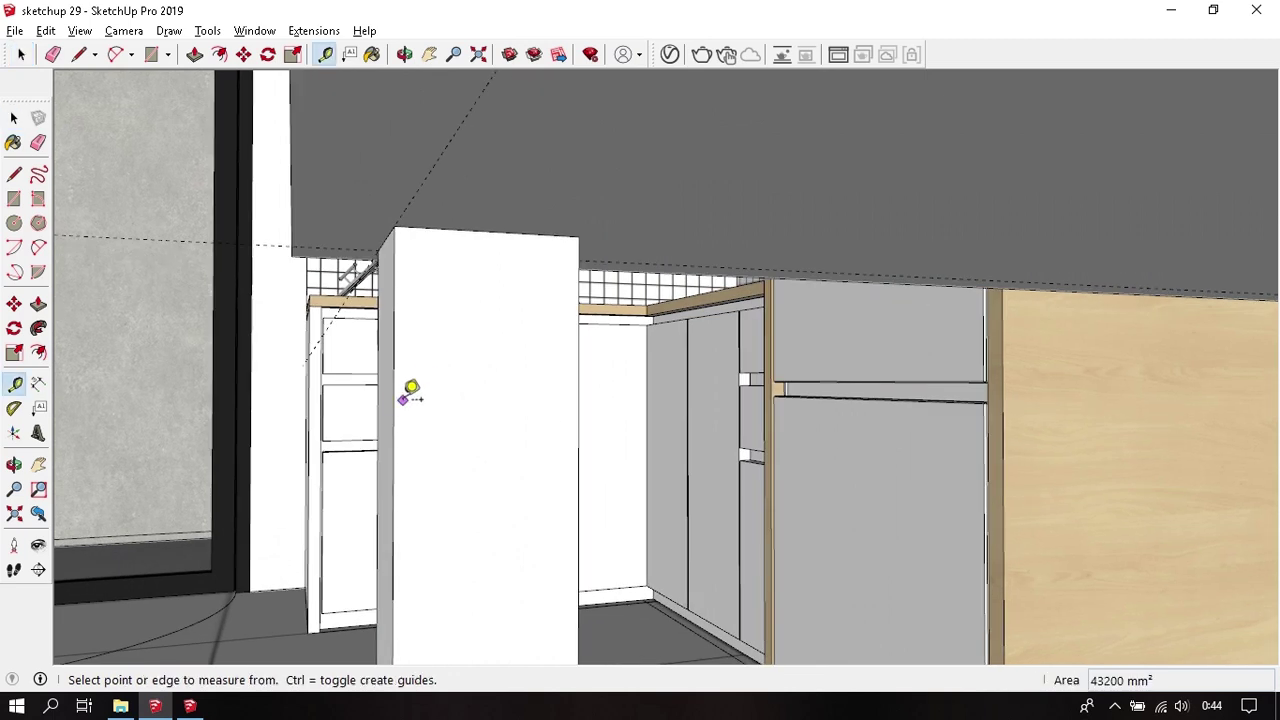
pyautogui.click(396, 400)
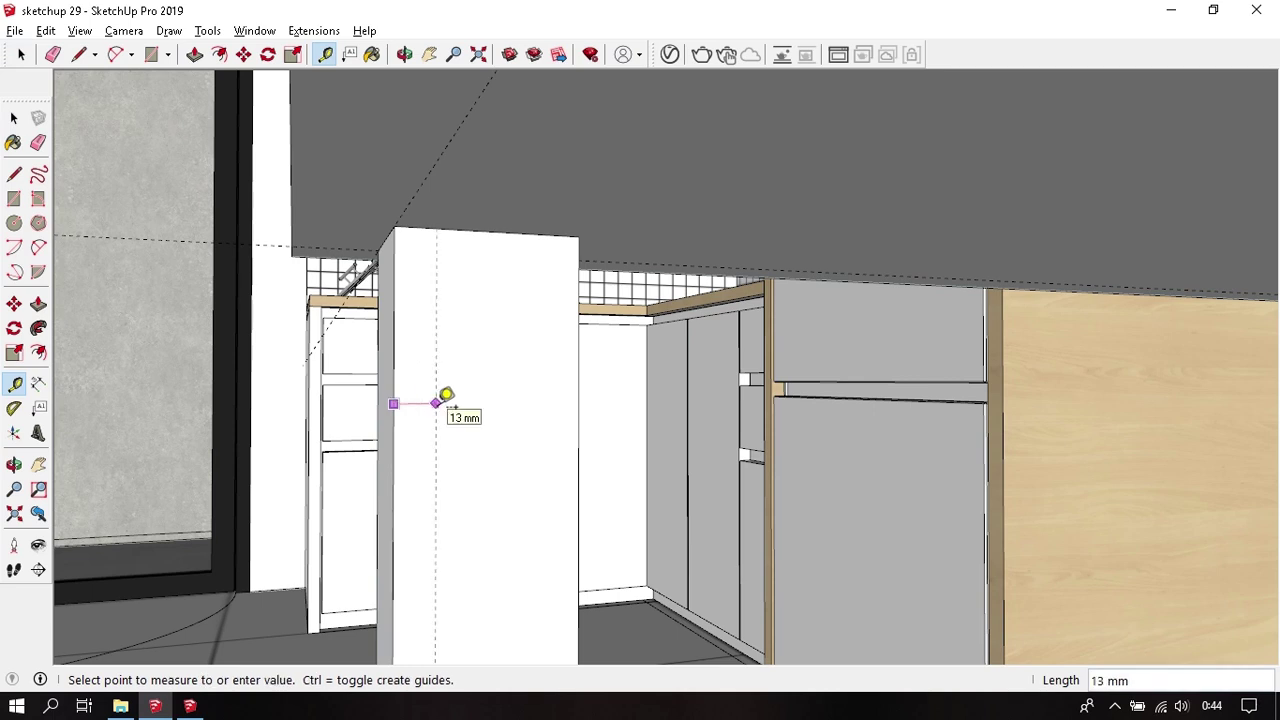
pyautogui.press('Return')
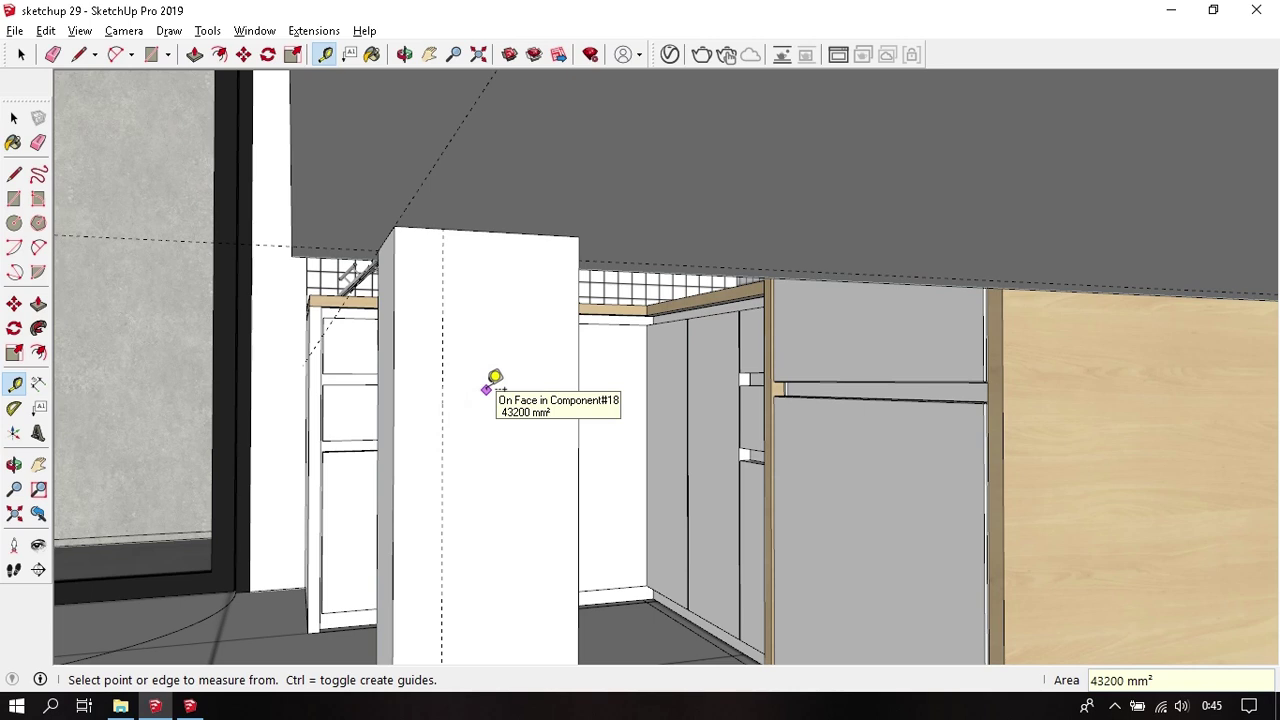
pyautogui.press('r')
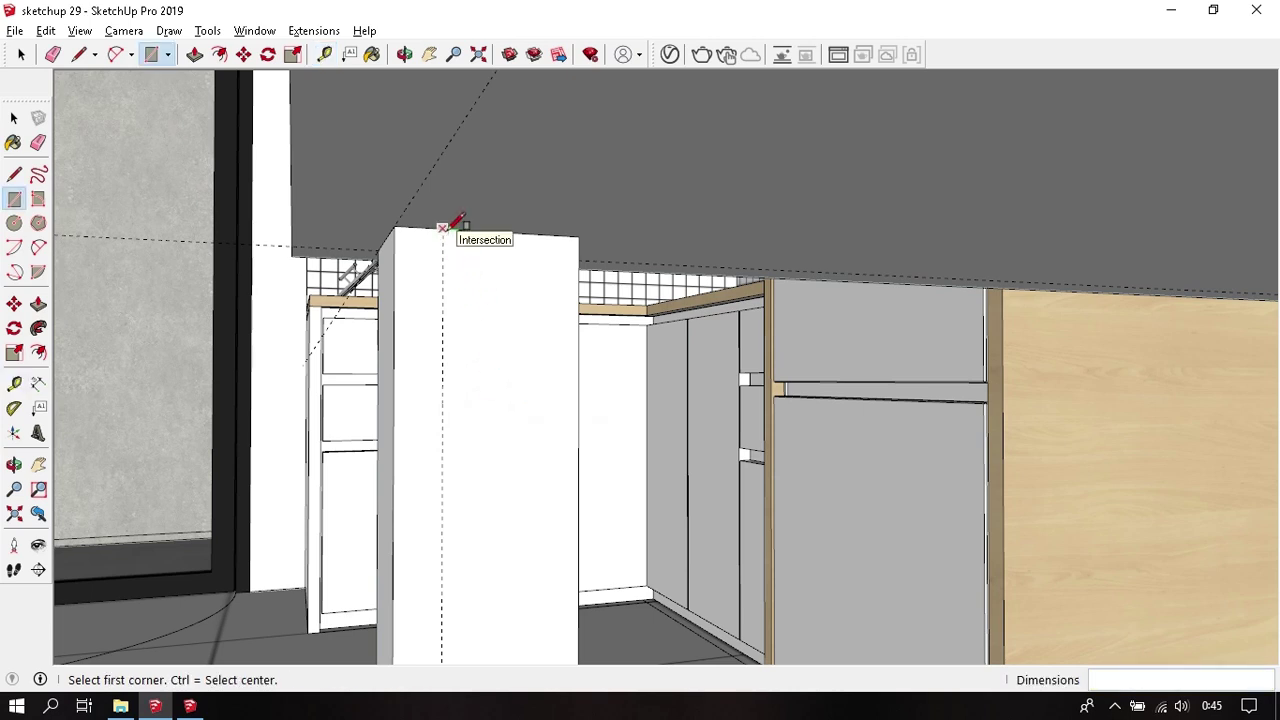
pyautogui.click(442, 229)
pyautogui.write('30;60')
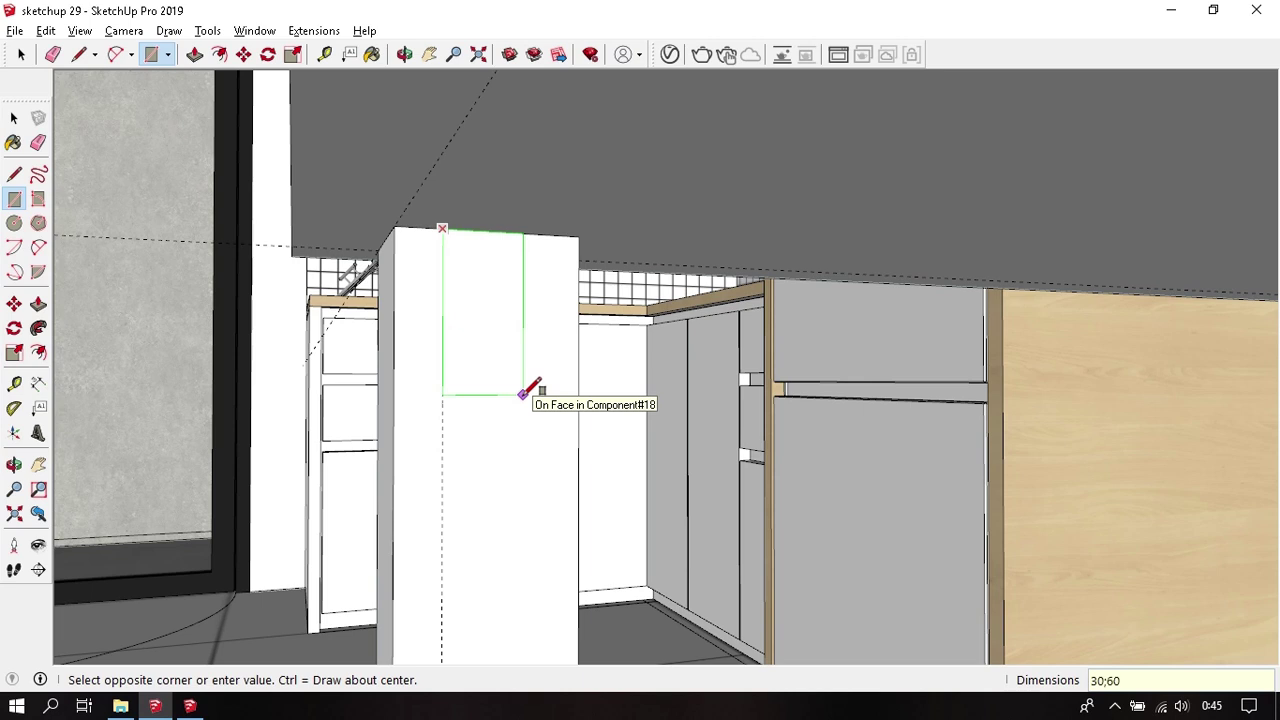
pyautogui.press('Return')
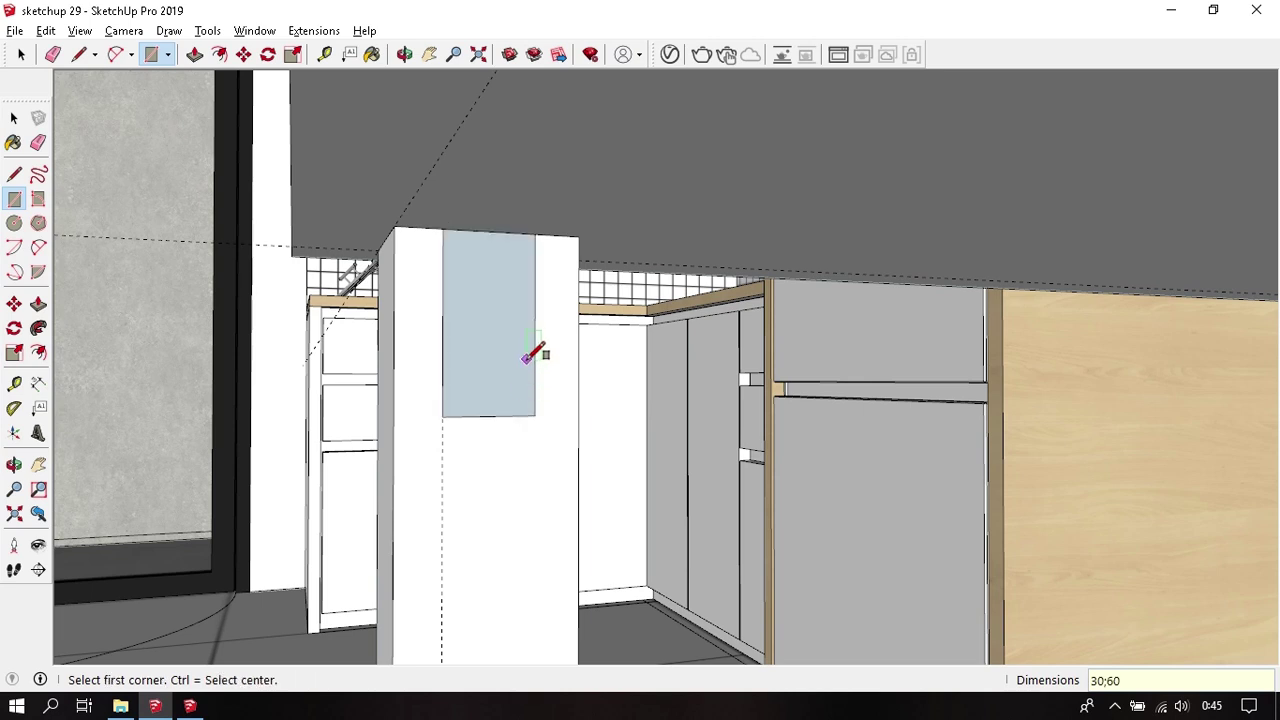
# - Push/pull the rectangle 620 mm under the counter overhang into a beam
pyautogui.press('p')
pyautogui.click(505, 328)
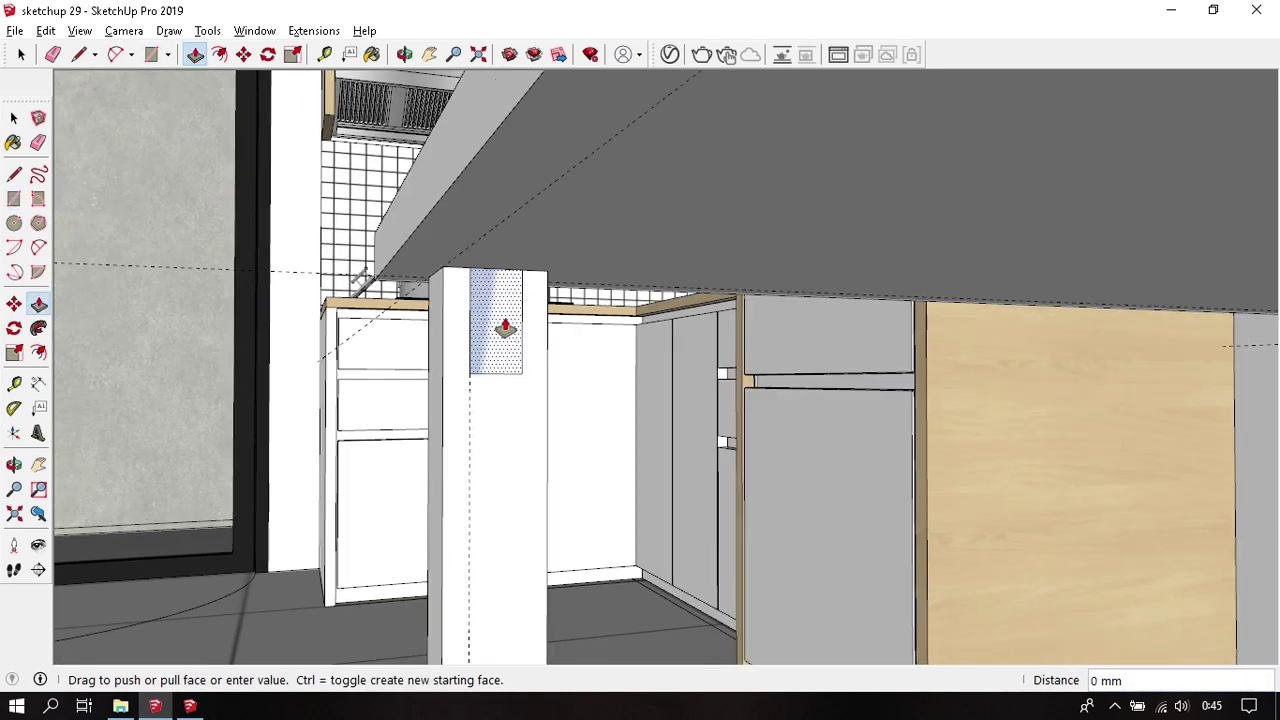
pyautogui.moveTo(505, 328); pyautogui.dragTo(580, 277, button='middle')
pyautogui.click(640, 226)
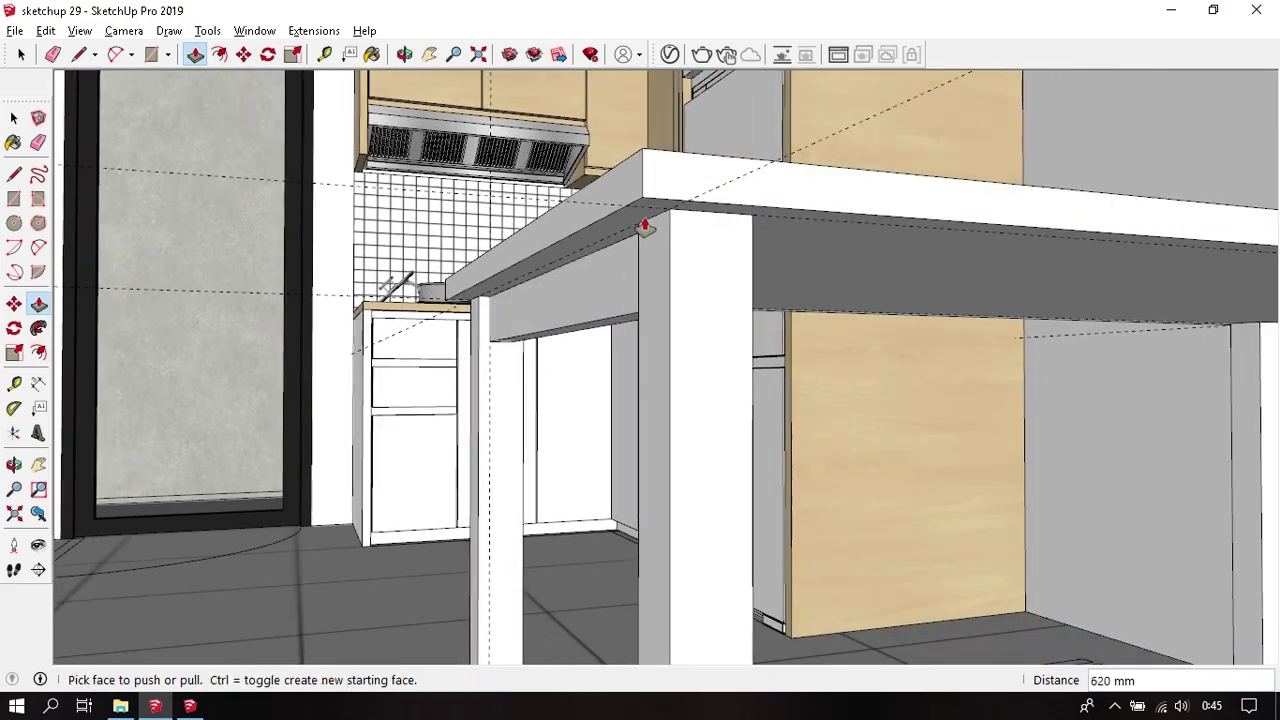
pyautogui.press('space')
# - Make the new beam a component
pyautogui.click(550, 300)
pyautogui.rightClick(550, 305)
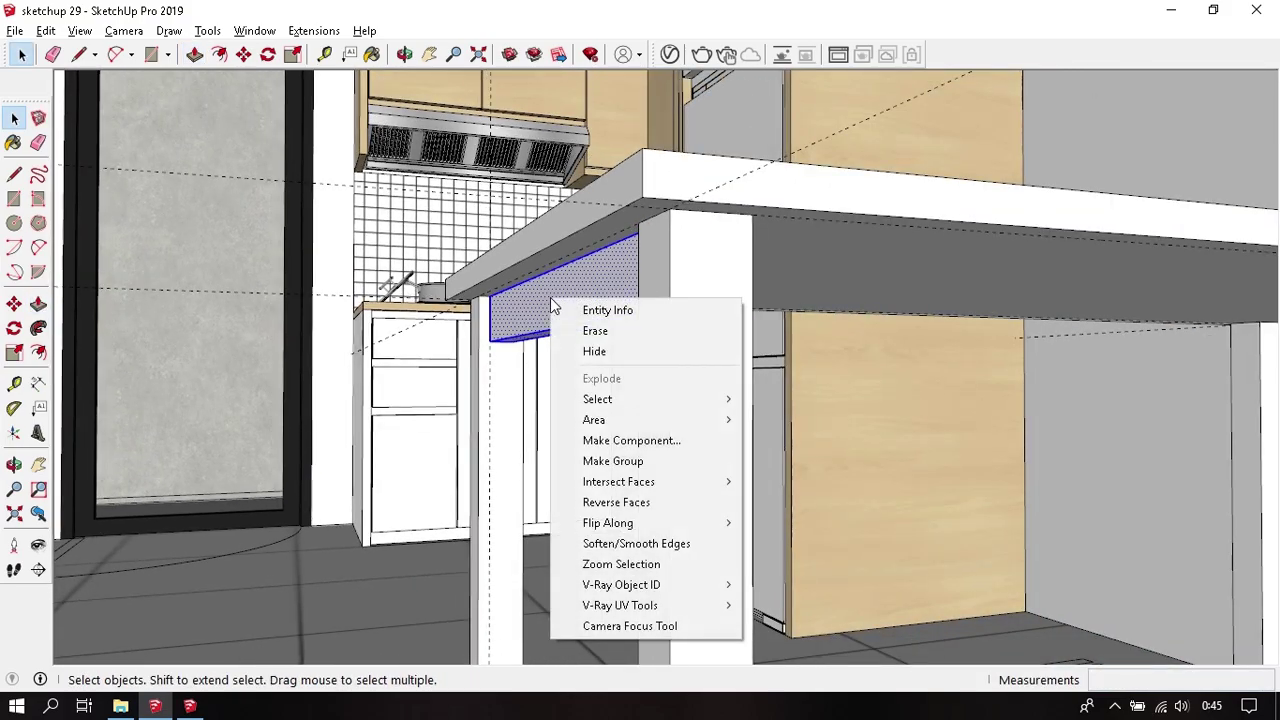
pyautogui.click(628, 442)
pyautogui.click(655, 545)
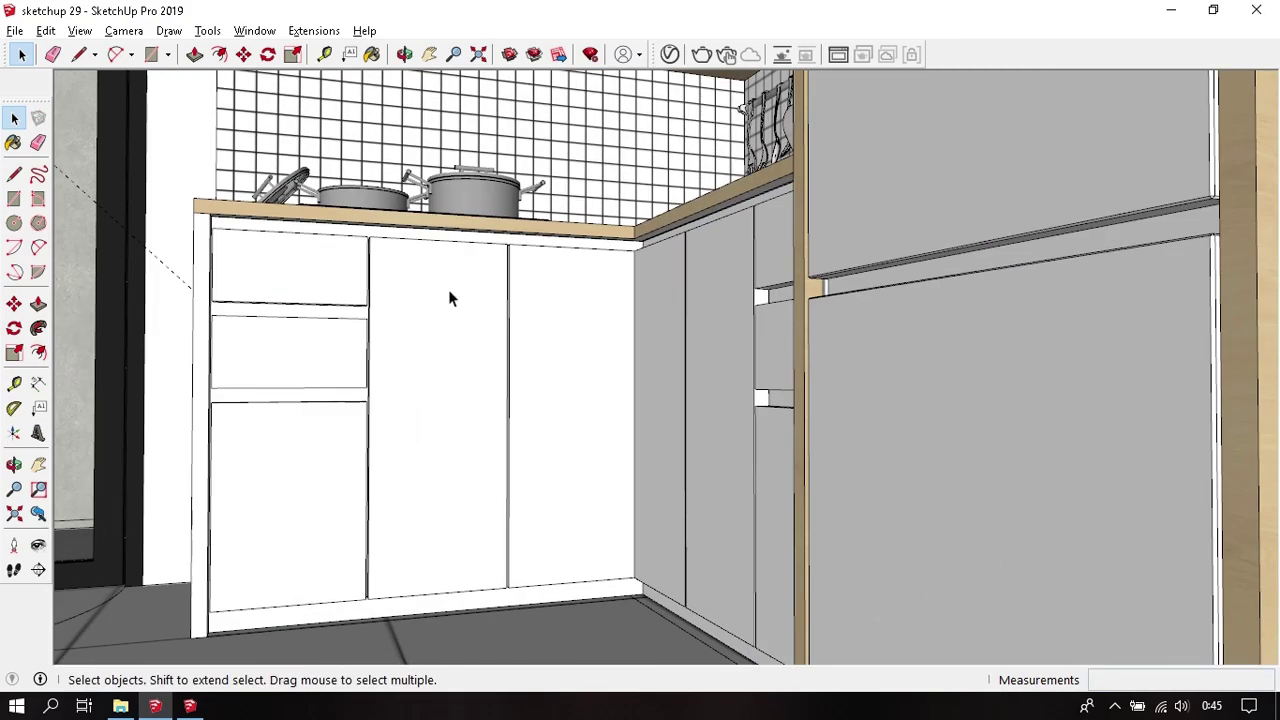
# - Copy the 620 mm beam 1480 mm along so it meets the neighbouring leg
pyautogui.moveTo(448, 289); pyautogui.dragTo(600, 397, button='middle')
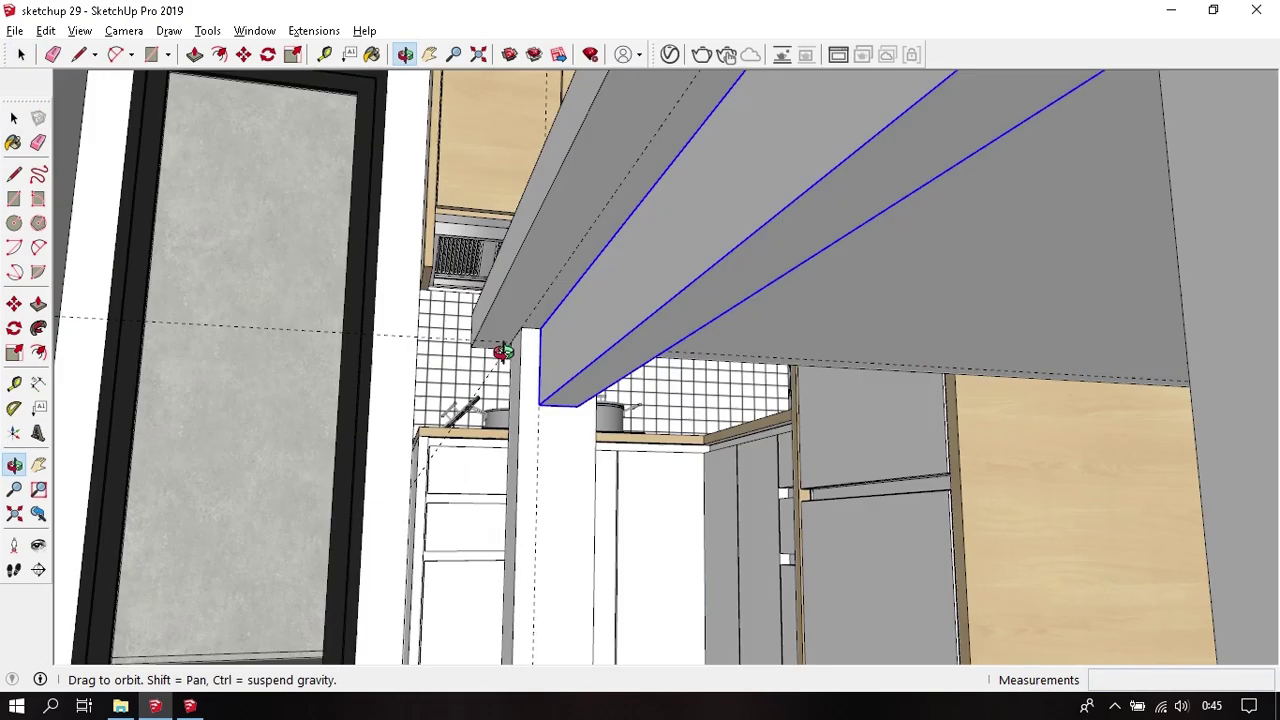
pyautogui.moveTo(499, 278)
pyautogui.mouseDown(button='middle')
pyautogui.moveTo(553, 420)
pyautogui.moveTo(371, 417)
pyautogui.mouseUp(button='middle')
pyautogui.press('m')
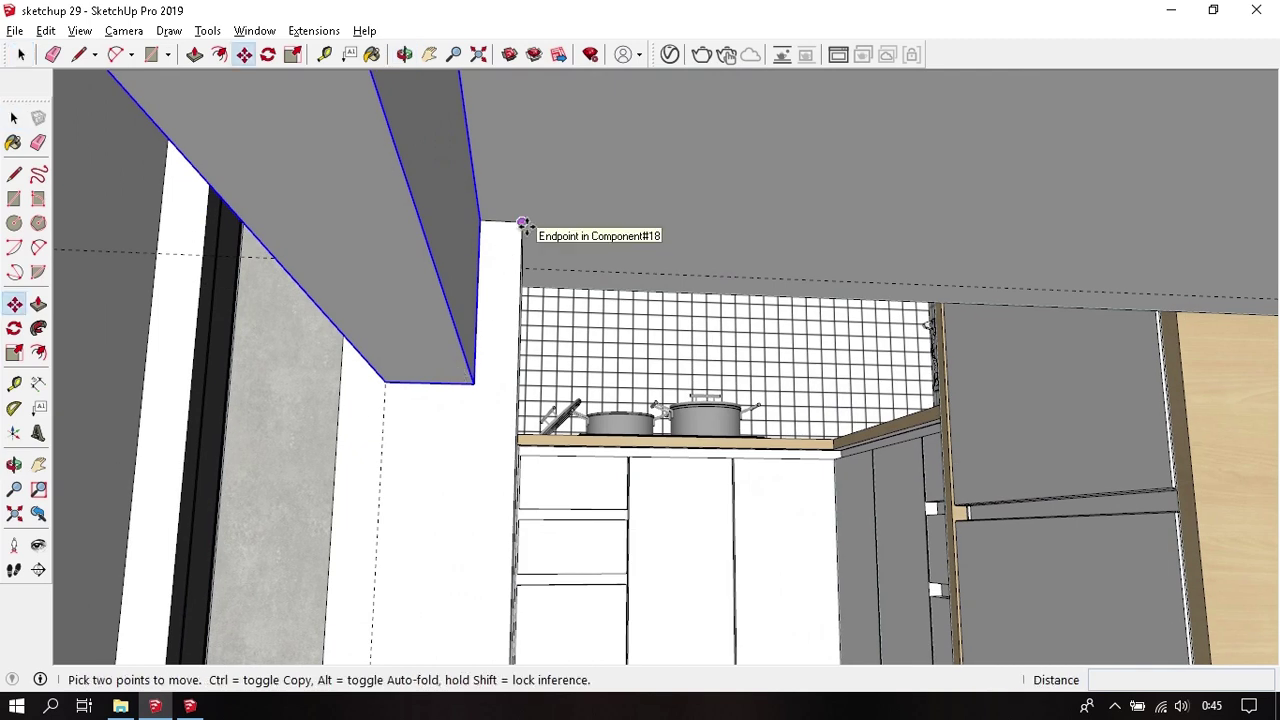
pyautogui.moveTo(528, 228)
pyautogui.mouseDown(button='middle')
pyautogui.moveTo(748, 257)
pyautogui.moveTo(1094, 274)
pyautogui.moveTo(157, 222)
pyautogui.moveTo(760, 237)
pyautogui.moveTo(331, 257)
pyautogui.moveTo(857, 303)
pyautogui.moveTo(679, 268)
pyautogui.moveTo(951, 280)
pyautogui.moveTo(894, 254)
pyautogui.mouseUp(button='middle')
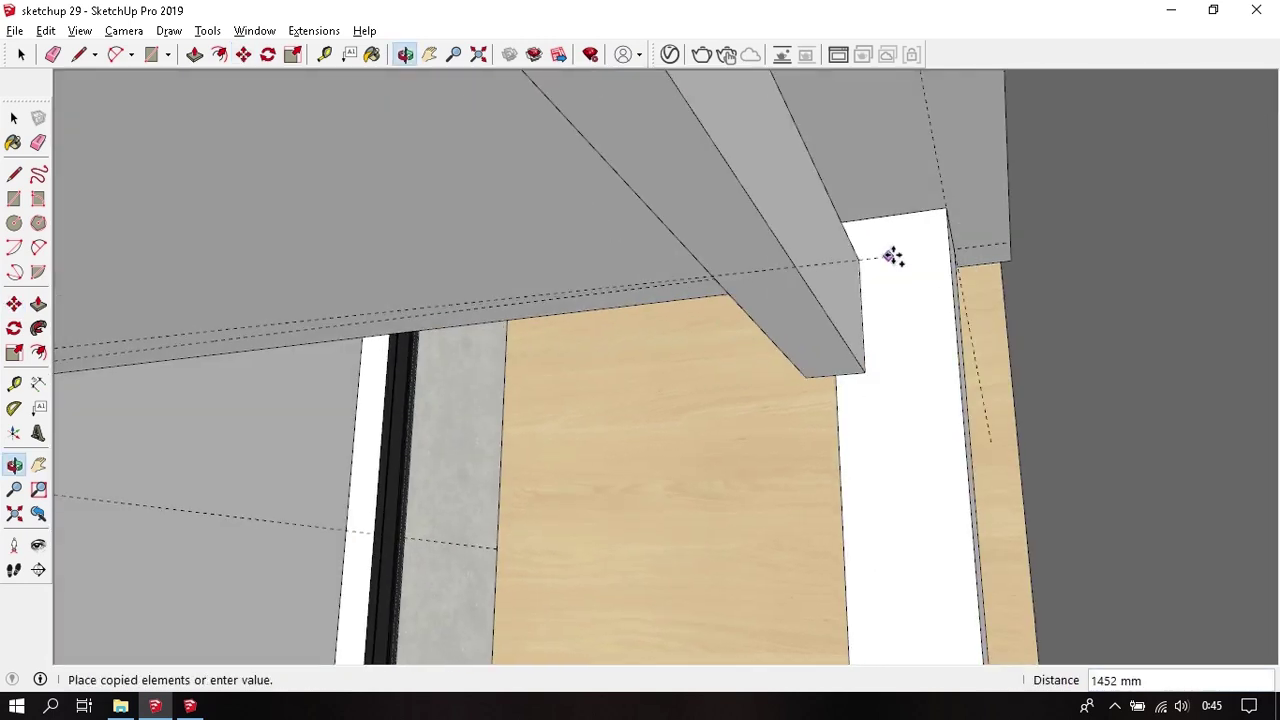
pyautogui.click(948, 218)
pyautogui.press('space')
pyautogui.moveTo(688, 210)
pyautogui.mouseDown(button='middle')
pyautogui.moveTo(966, 163)
pyautogui.moveTo(640, 349)
pyautogui.moveTo(870, 349)
pyautogui.moveTo(834, 434)
pyautogui.moveTo(680, 334)
pyautogui.mouseUp(button='middle')
# - Set a 15 mm guide from the leg edge and draw a 60 by 30 mm rectangle on the leg top
pyautogui.press('t')
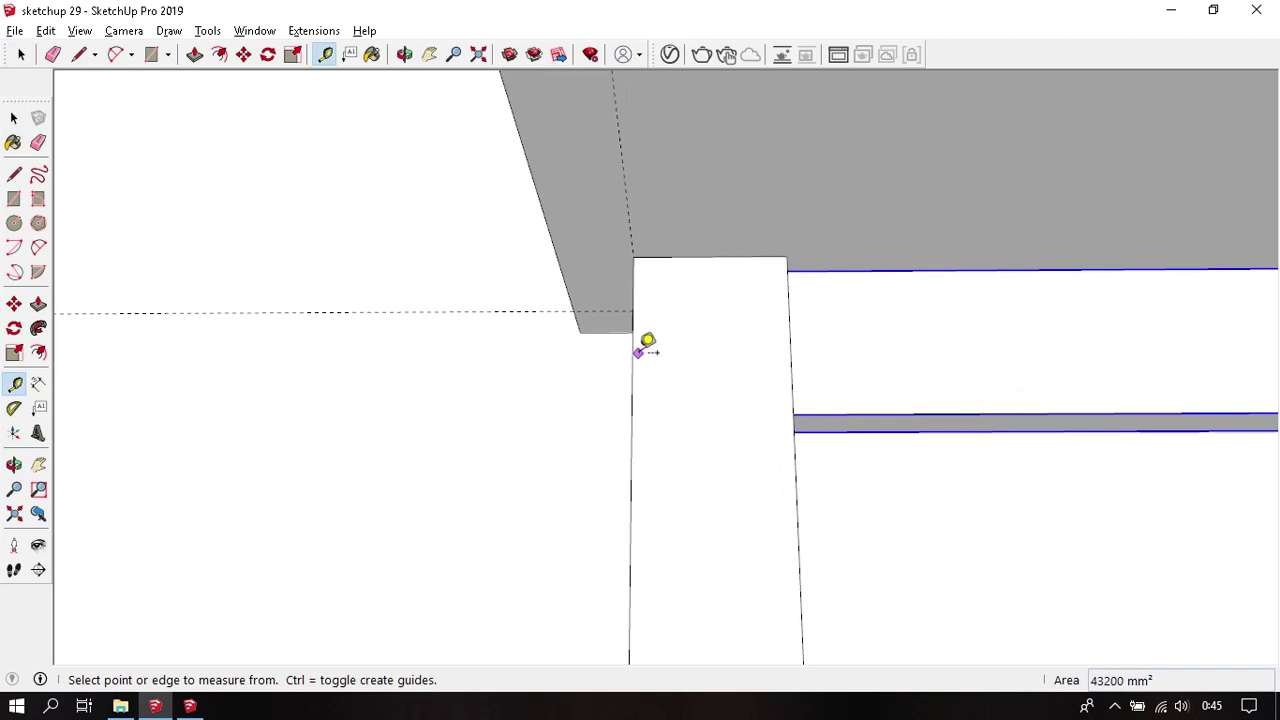
pyautogui.click(632, 355)
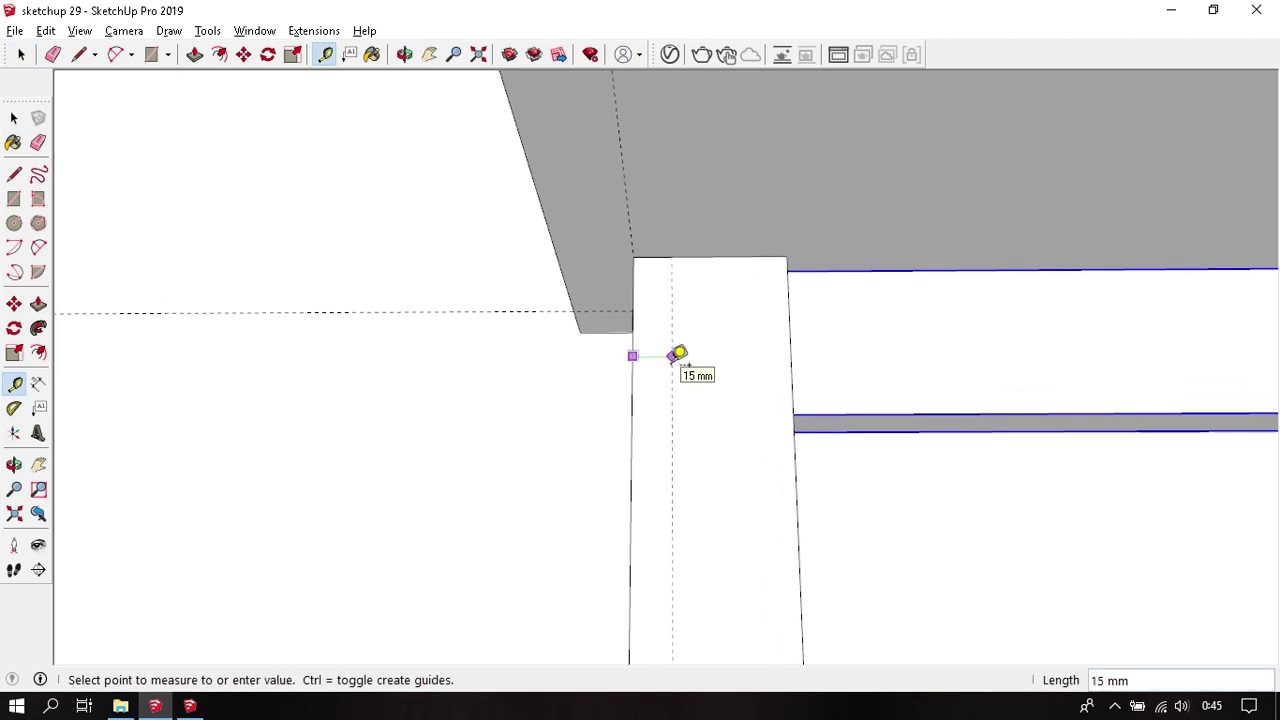
pyautogui.press('Return')
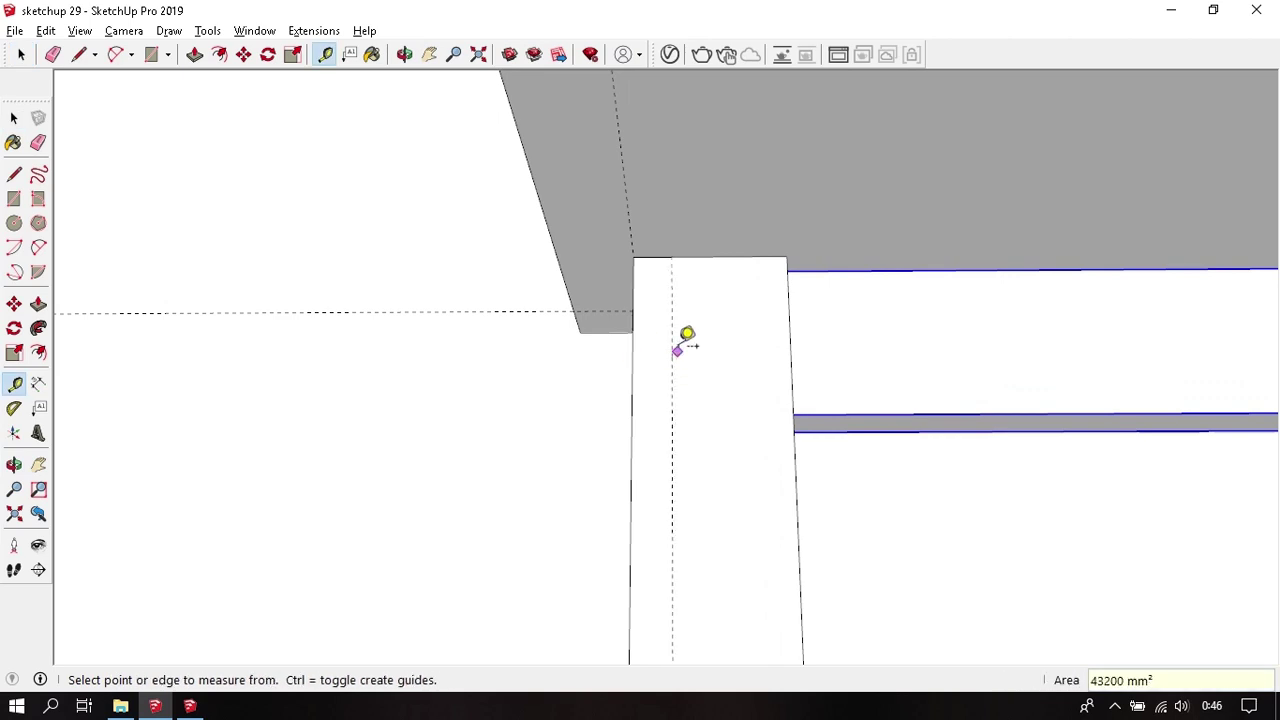
pyautogui.press('r')
pyautogui.click(672, 257)
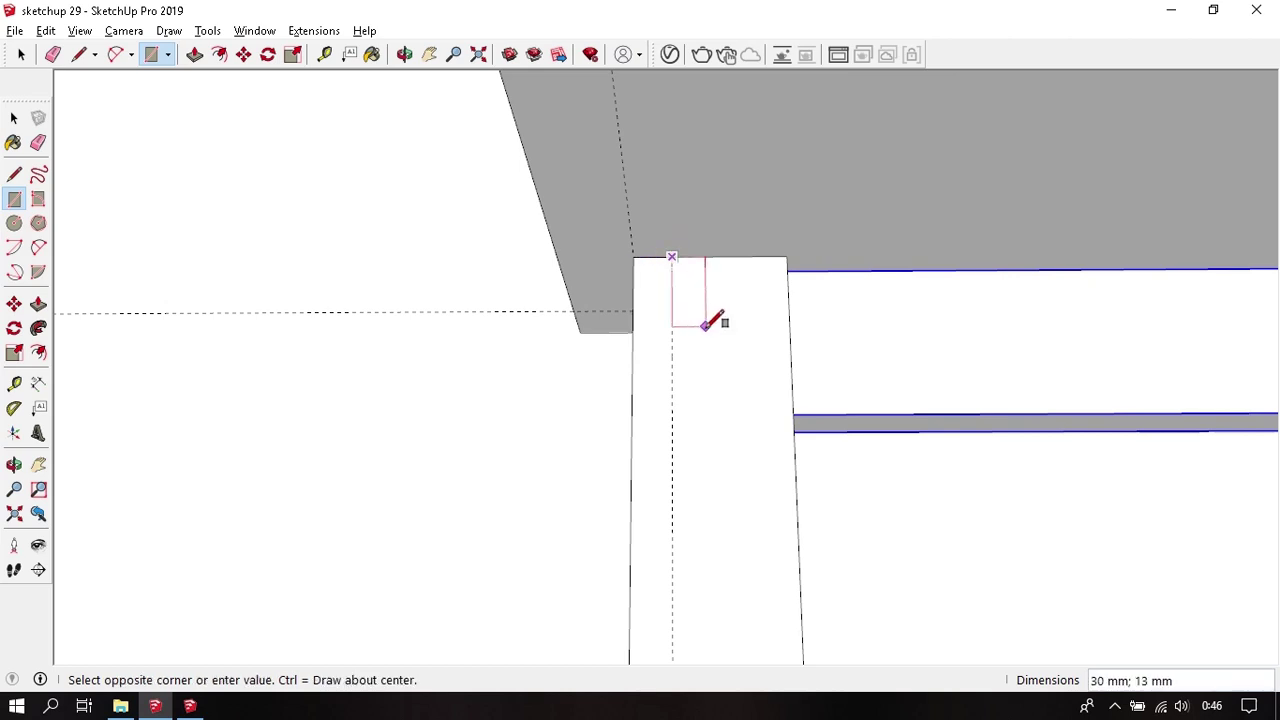
pyautogui.write('60;30')
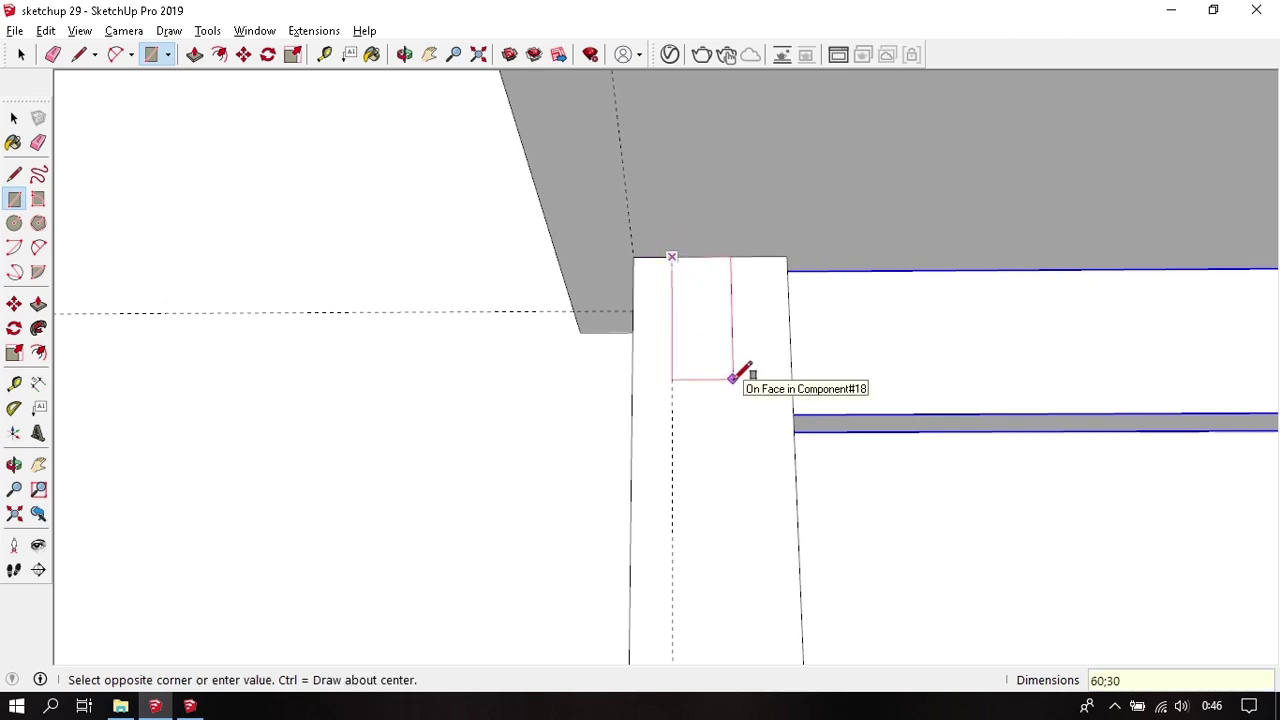
pyautogui.press('Return')
# - Push/Pull the rectangle 1420 mm along under the tabletop to form the apron
pyautogui.press('p')
pyautogui.click(691, 394)
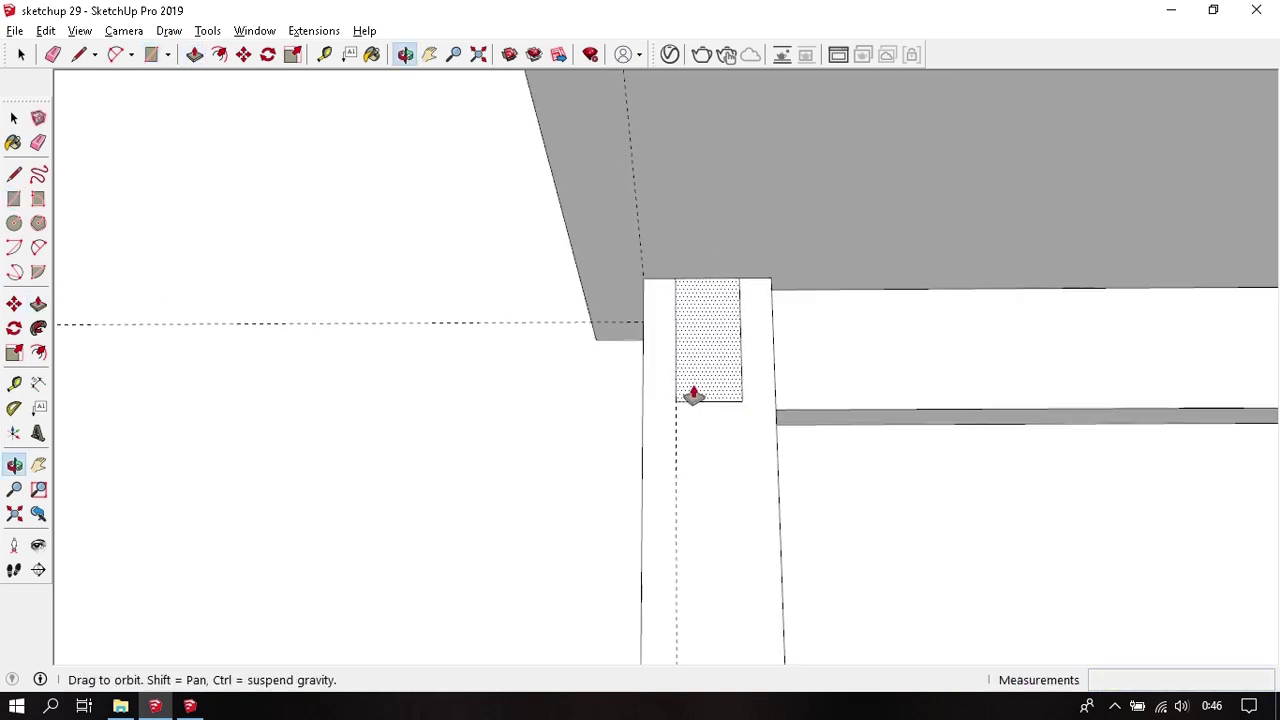
pyautogui.moveTo(691, 394); pyautogui.dragTo(777, 449, button='middle')
pyautogui.moveTo(782, 398)
pyautogui.mouseDown(button='middle')
pyautogui.moveTo(817, 320)
pyautogui.moveTo(894, 271)
pyautogui.moveTo(743, 309)
pyautogui.moveTo(775, 343)
pyautogui.moveTo(880, 320)
pyautogui.moveTo(860, 300)
pyautogui.moveTo(900, 257)
pyautogui.moveTo(922, 296)
pyautogui.moveTo(956, 262)
pyautogui.mouseUp(button='middle')
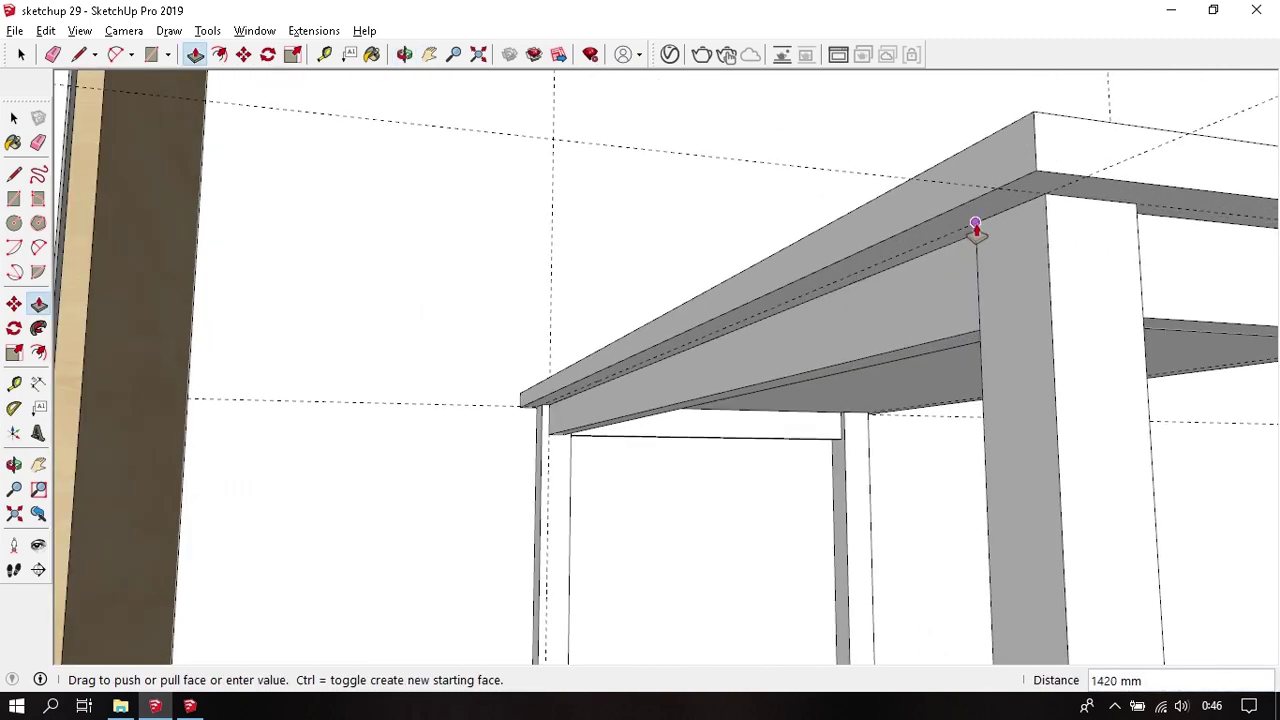
pyautogui.click(975, 230)
# - Turn the new front apron into a component
pyautogui.press('space')
pyautogui.click(751, 341)
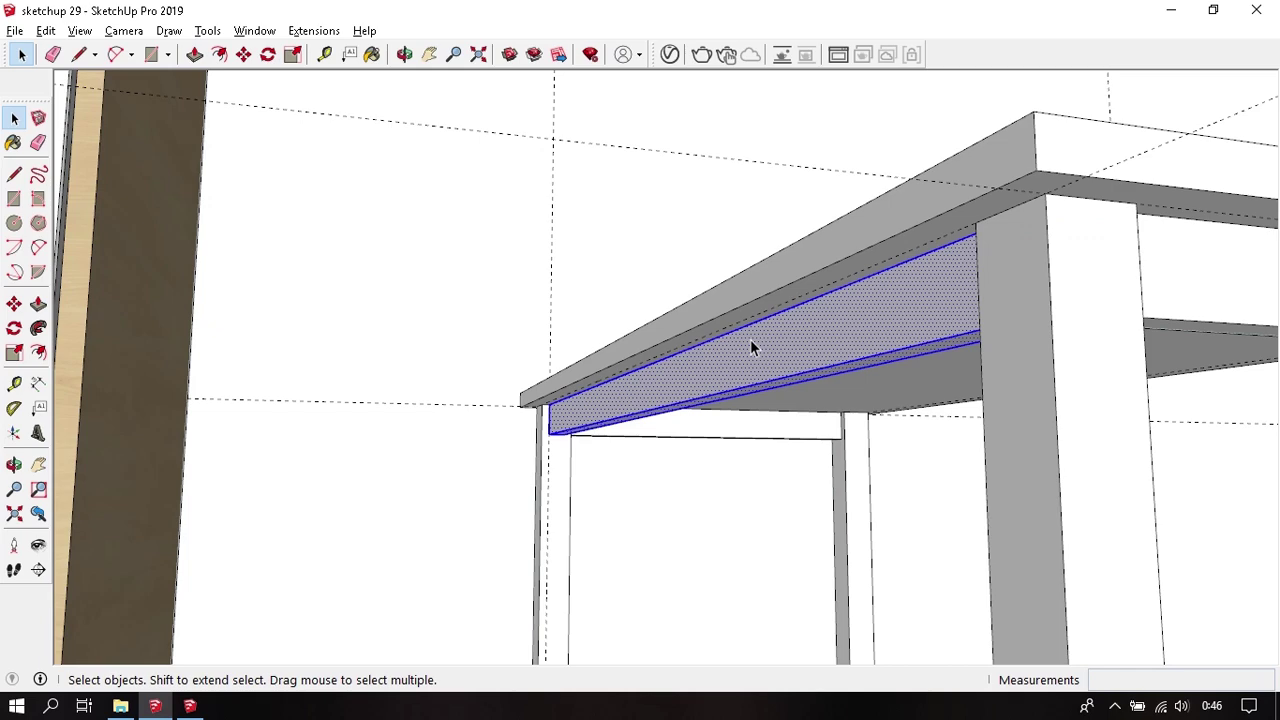
pyautogui.rightClick(752, 345)
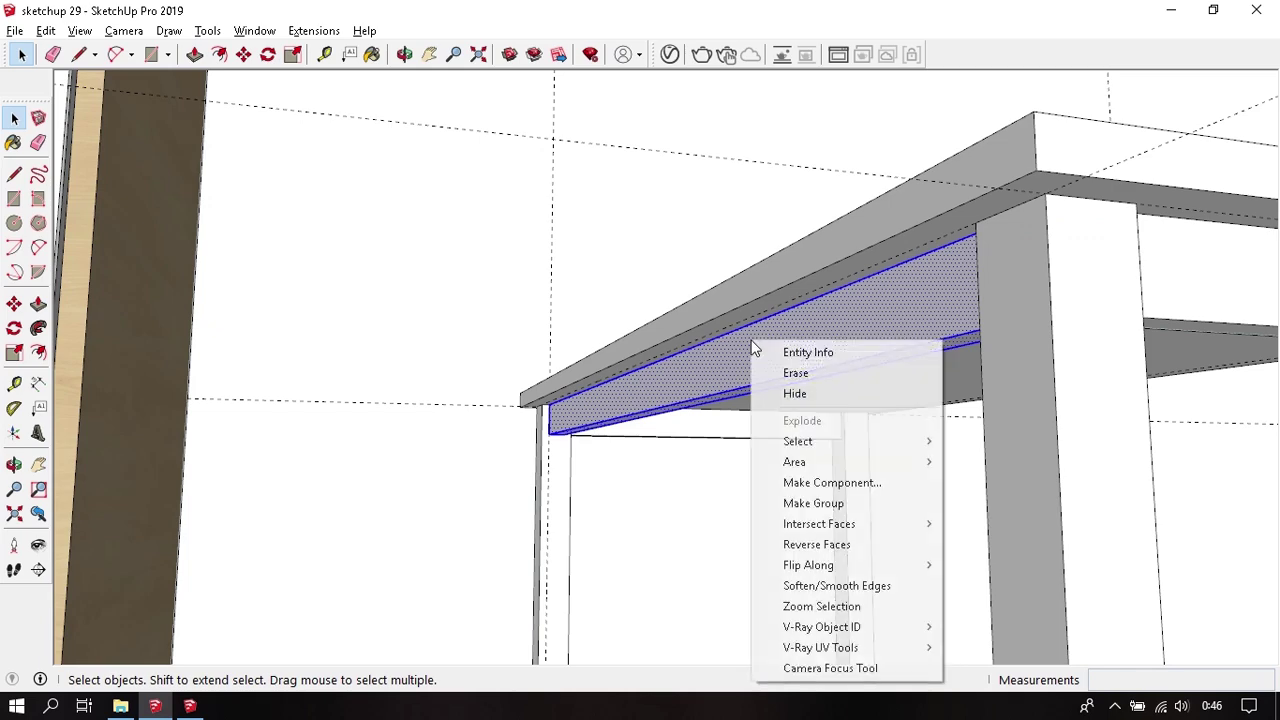
pyautogui.click(840, 483)
pyautogui.click(668, 549)
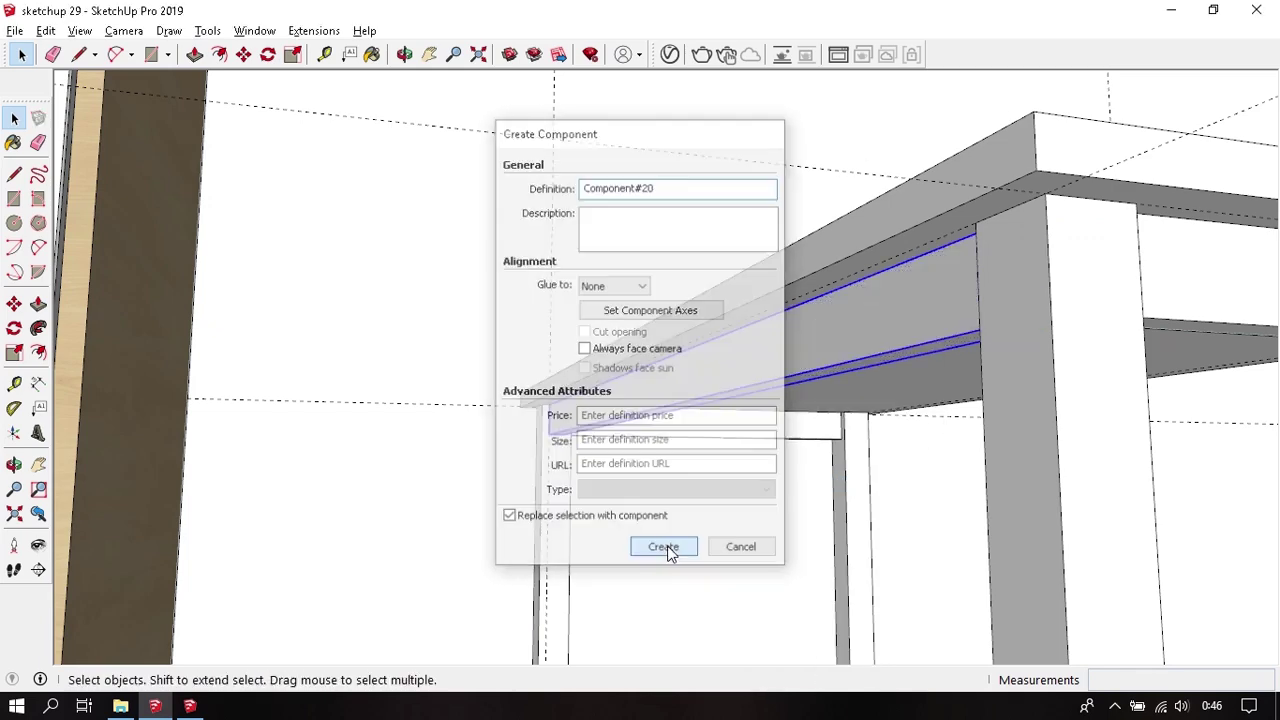
pyautogui.scroll(5, 557, 444)
# - Copy the apron beam from its end point 680 mm across to the opposite leg
pyautogui.moveTo(557, 444); pyautogui.dragTo(557, 316, button='middle')
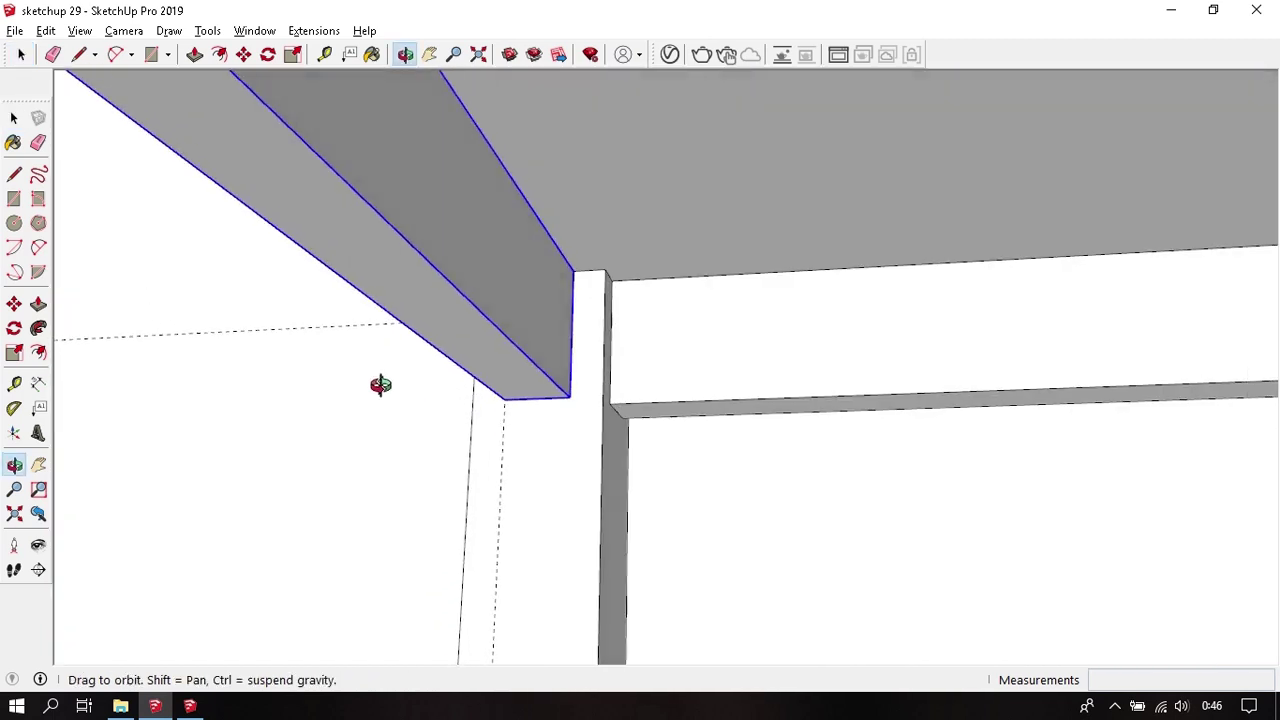
pyautogui.press('m')
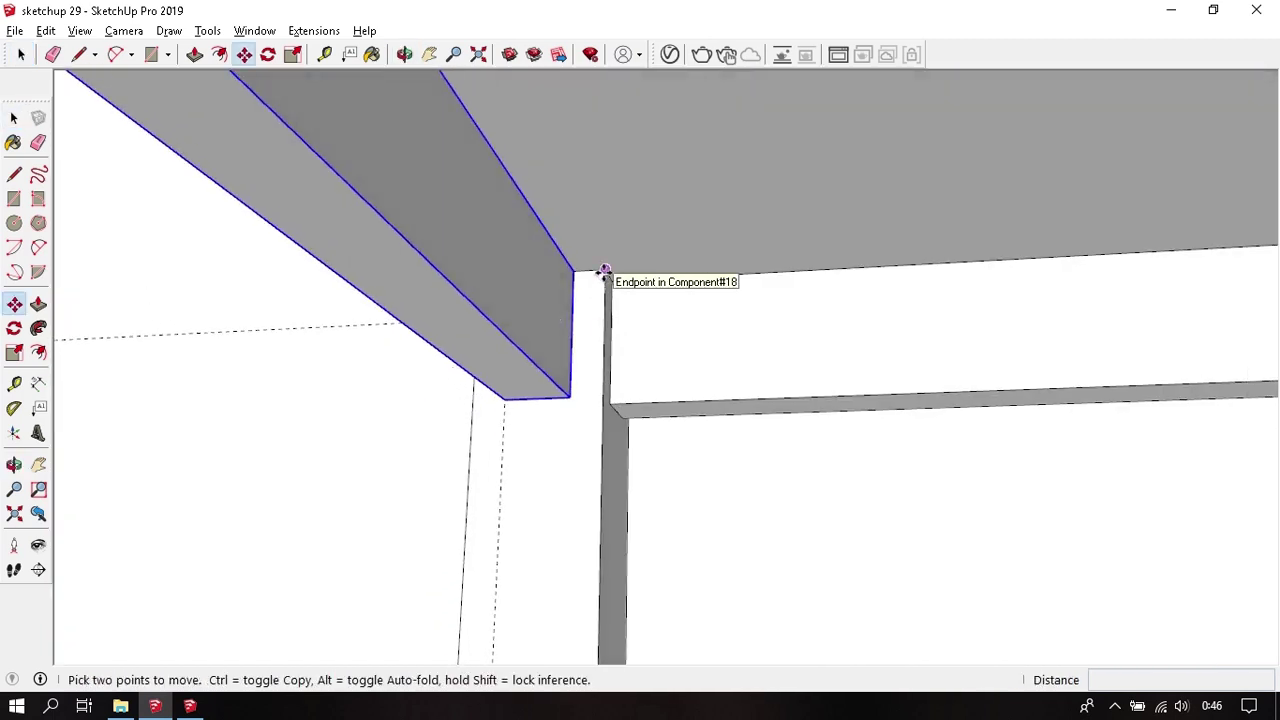
pyautogui.click(604, 272)
pyautogui.press('ctrl')
pyautogui.moveTo(937, 365)
pyautogui.mouseDown(button='middle')
pyautogui.moveTo(346, 363)
pyautogui.moveTo(765, 310)
pyautogui.mouseUp(button='middle')
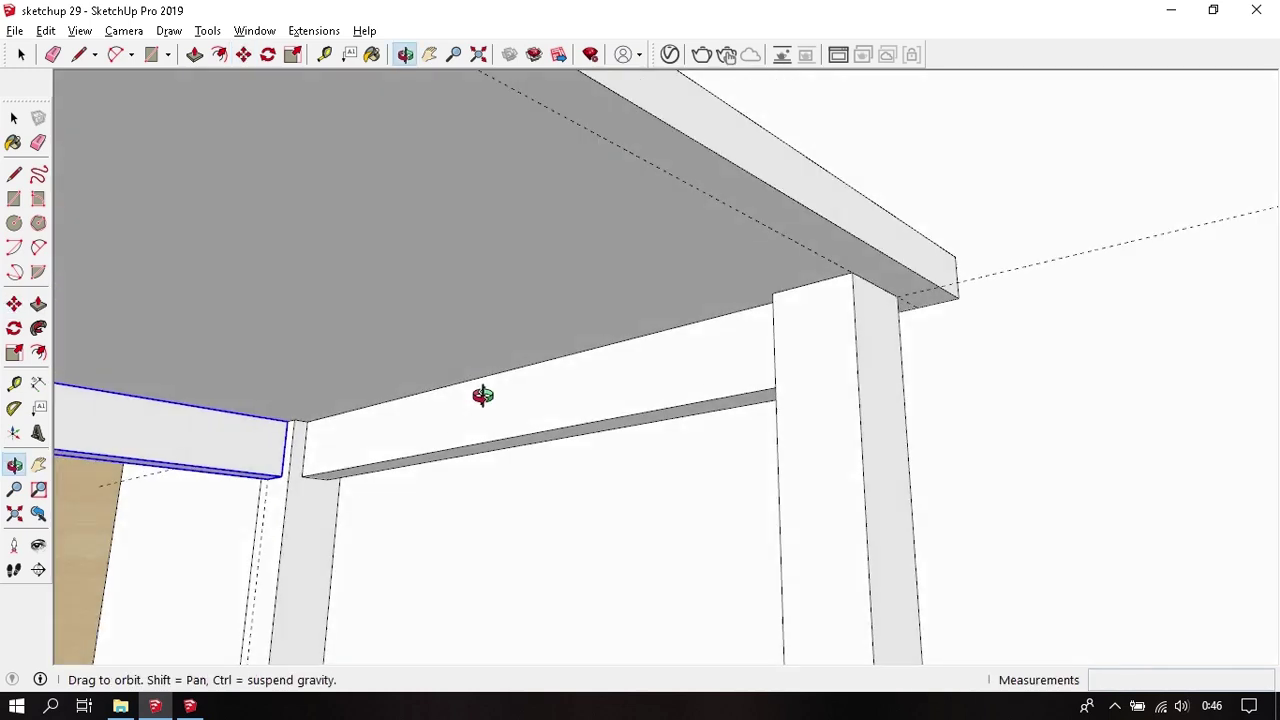
pyautogui.click(829, 278)
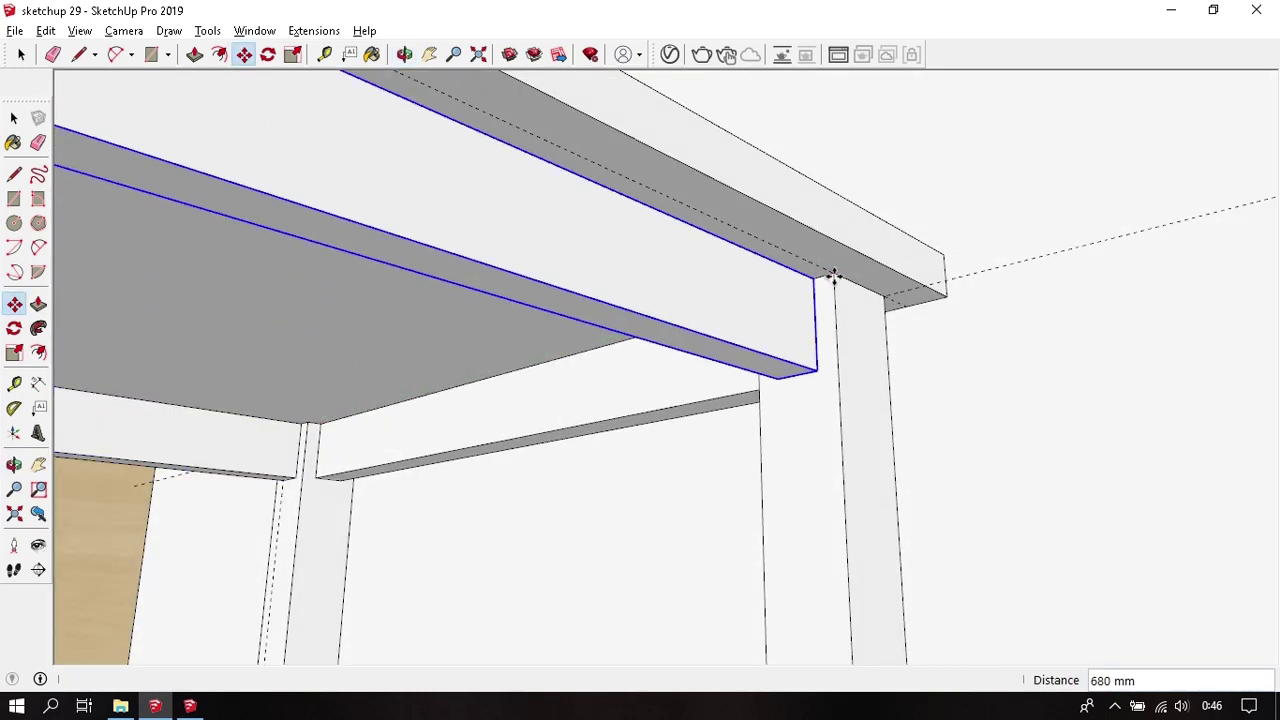
pyautogui.press('space')
pyautogui.moveTo(688, 458)
pyautogui.mouseDown(button='middle')
pyautogui.moveTo(751, 297)
pyautogui.moveTo(780, 320)
pyautogui.moveTo(643, 386)
pyautogui.moveTo(1054, 318)
pyautogui.moveTo(823, 494)
pyautogui.moveTo(886, 403)
pyautogui.moveTo(789, 520)
pyautogui.mouseUp(button='middle')
# - Cancel a started line on the tabletop and orbit to a low view beside the table
pyautogui.press('l')
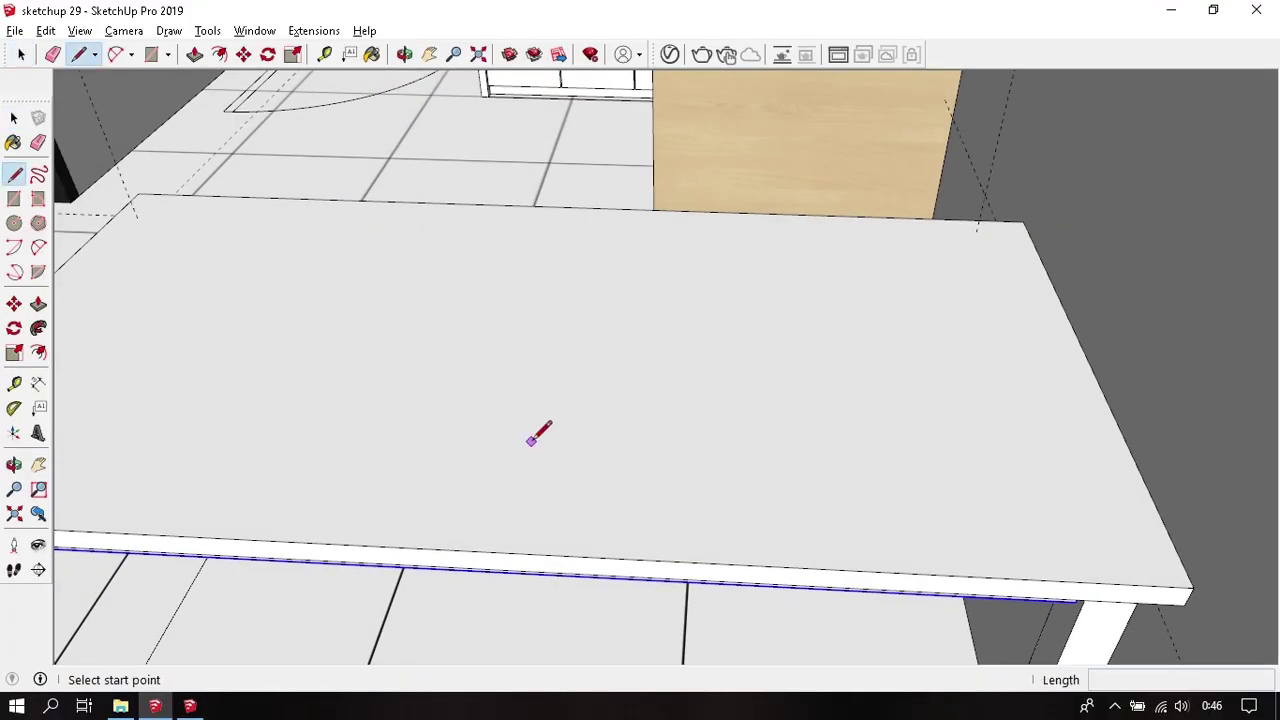
pyautogui.click(531, 440)
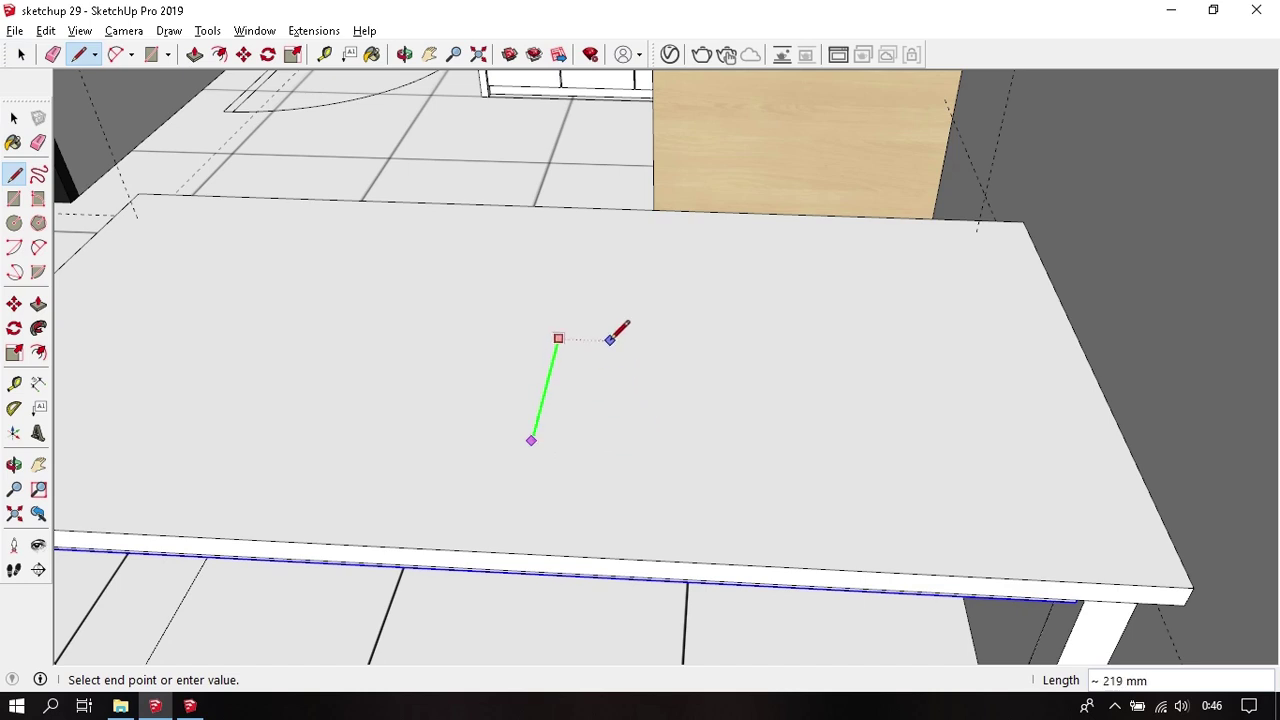
pyautogui.press('space')
pyautogui.moveTo(703, 469)
pyautogui.mouseDown(button='middle')
pyautogui.moveTo(973, 331)
pyautogui.moveTo(748, 315)
pyautogui.moveTo(716, 278)
pyautogui.moveTo(618, 323)
pyautogui.mouseUp(button='middle')
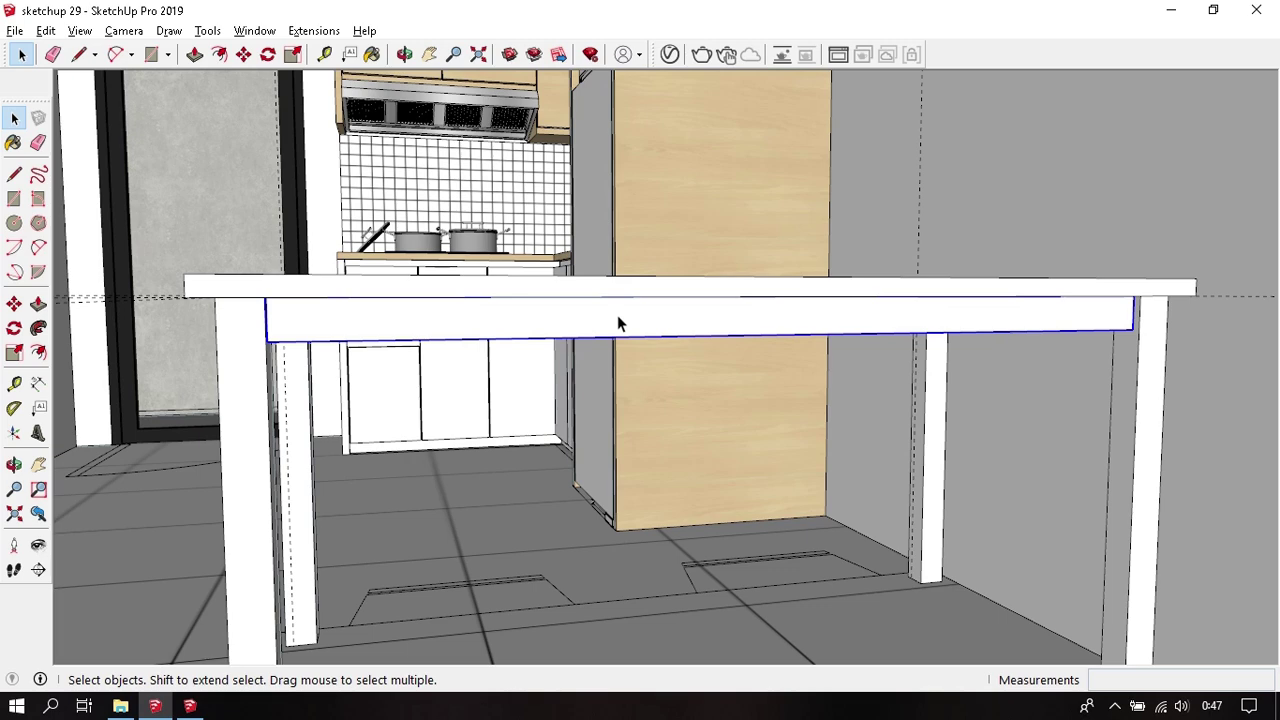
pyautogui.moveTo(566, 332)
pyautogui.mouseDown(button='middle')
pyautogui.moveTo(551, 334)
pyautogui.moveTo(636, 422)
pyautogui.mouseUp(button='middle')
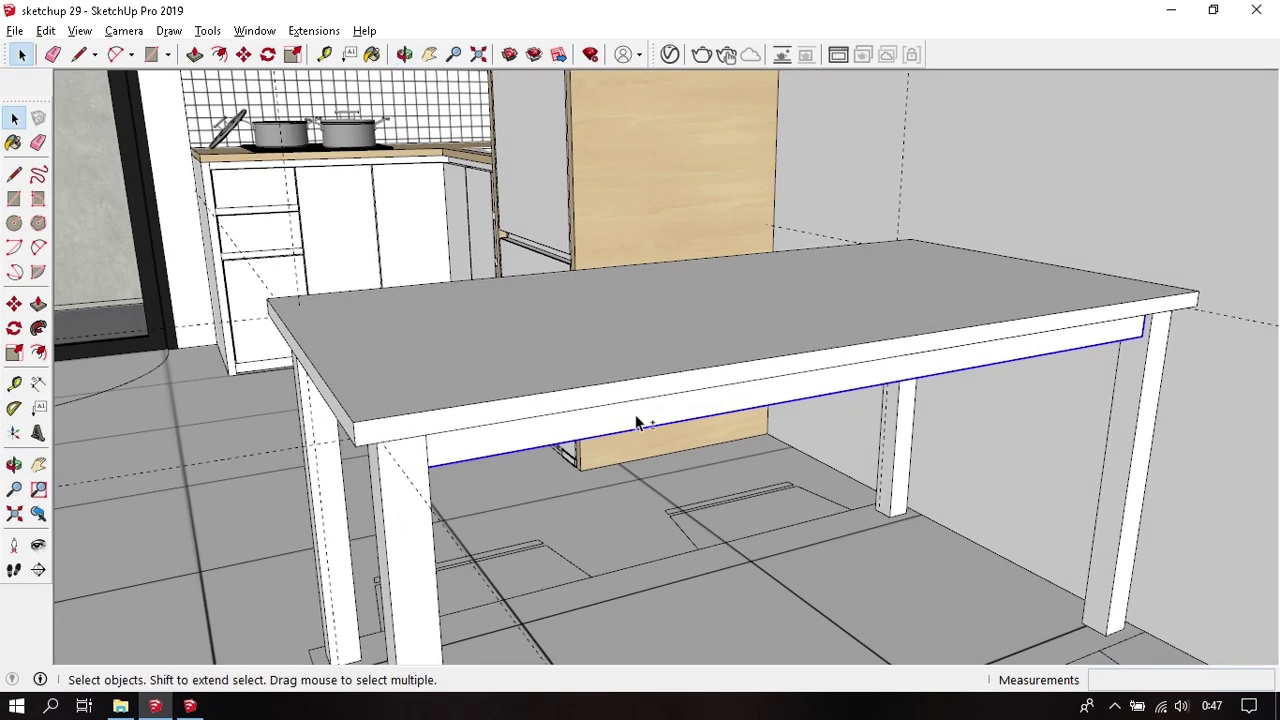
pyautogui.moveTo(427, 378)
pyautogui.mouseDown(button='middle')
pyautogui.moveTo(420, 429)
pyautogui.moveTo(494, 263)
pyautogui.moveTo(420, 308)
pyautogui.mouseUp(button='middle')
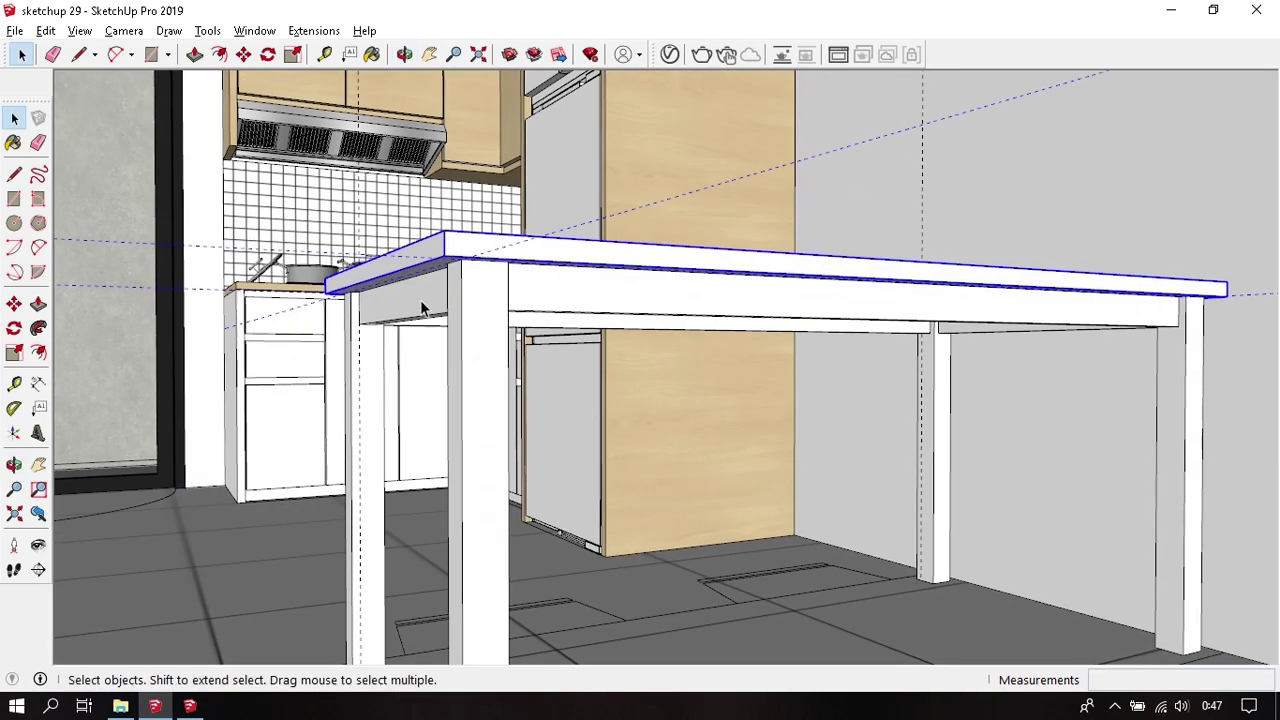
# - Shift-select the left, middle, back middle and right back legs plus the front and right back aprons
pyautogui.keyDown('shift'); pyautogui.click(372, 365); pyautogui.keyUp('shift')
pyautogui.keyDown('shift'); pyautogui.click(455, 334); pyautogui.keyUp('shift')
pyautogui.keyDown('shift'); pyautogui.click(818, 320); pyautogui.keyUp('shift')
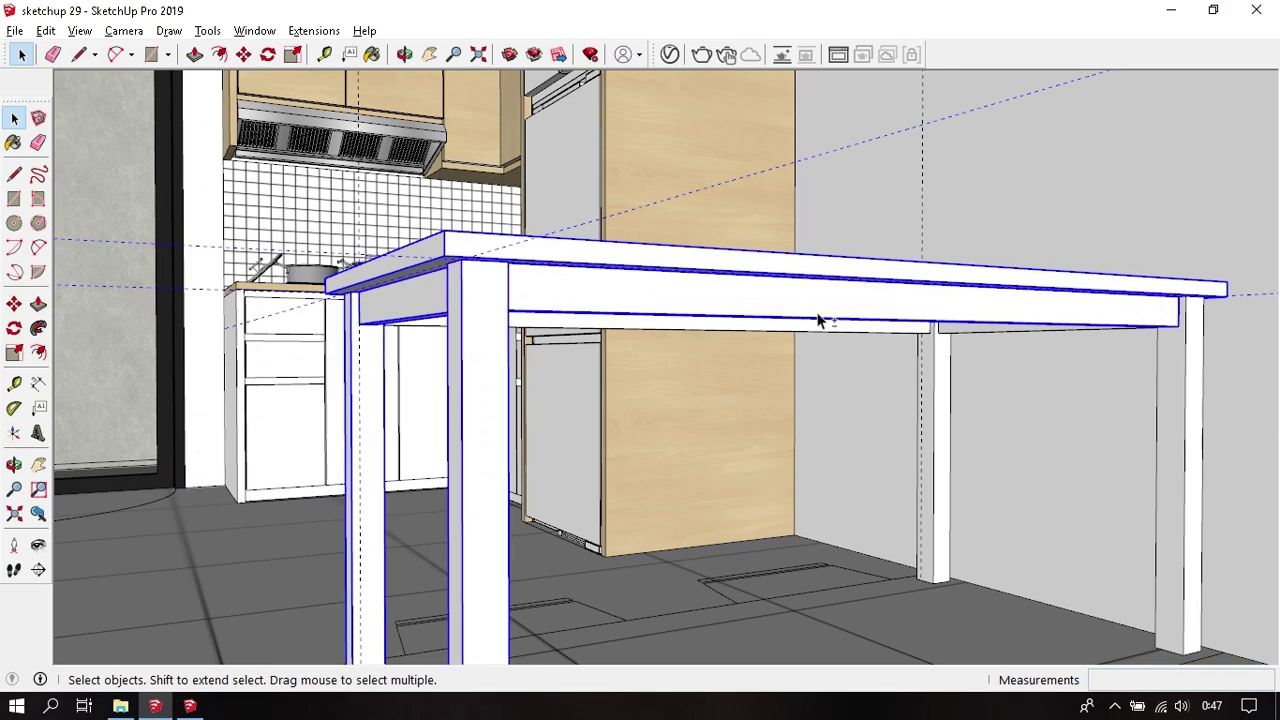
pyautogui.keyDown('shift'); pyautogui.click(946, 398); pyautogui.keyUp('shift')
pyautogui.keyDown('shift'); pyautogui.click(1198, 360); pyautogui.keyUp('shift')
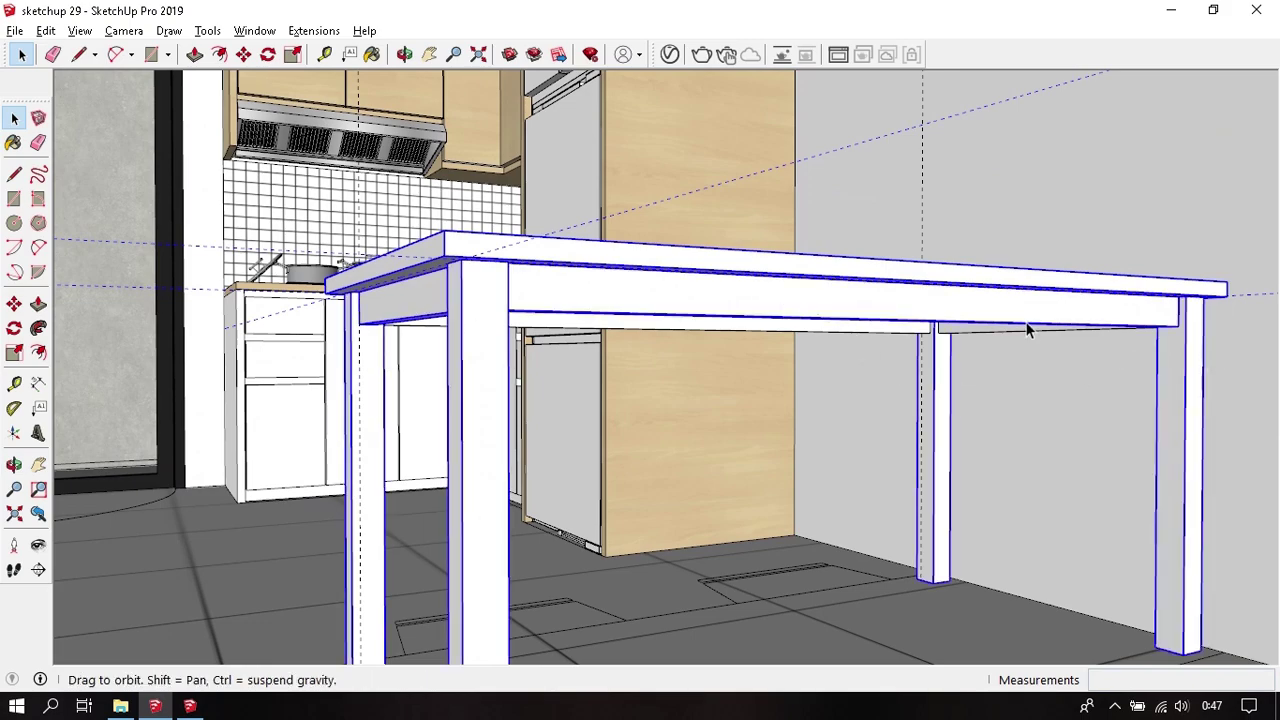
pyautogui.moveTo(1198, 360); pyautogui.dragTo(995, 338, button='middle')
pyautogui.keyDown('shift'); pyautogui.click(1003, 350); pyautogui.keyUp('shift')
# - Add the front apron to the selection and make all table pieces one group
pyautogui.keyDown('shift'); pyautogui.click(845, 343); pyautogui.keyUp('shift')
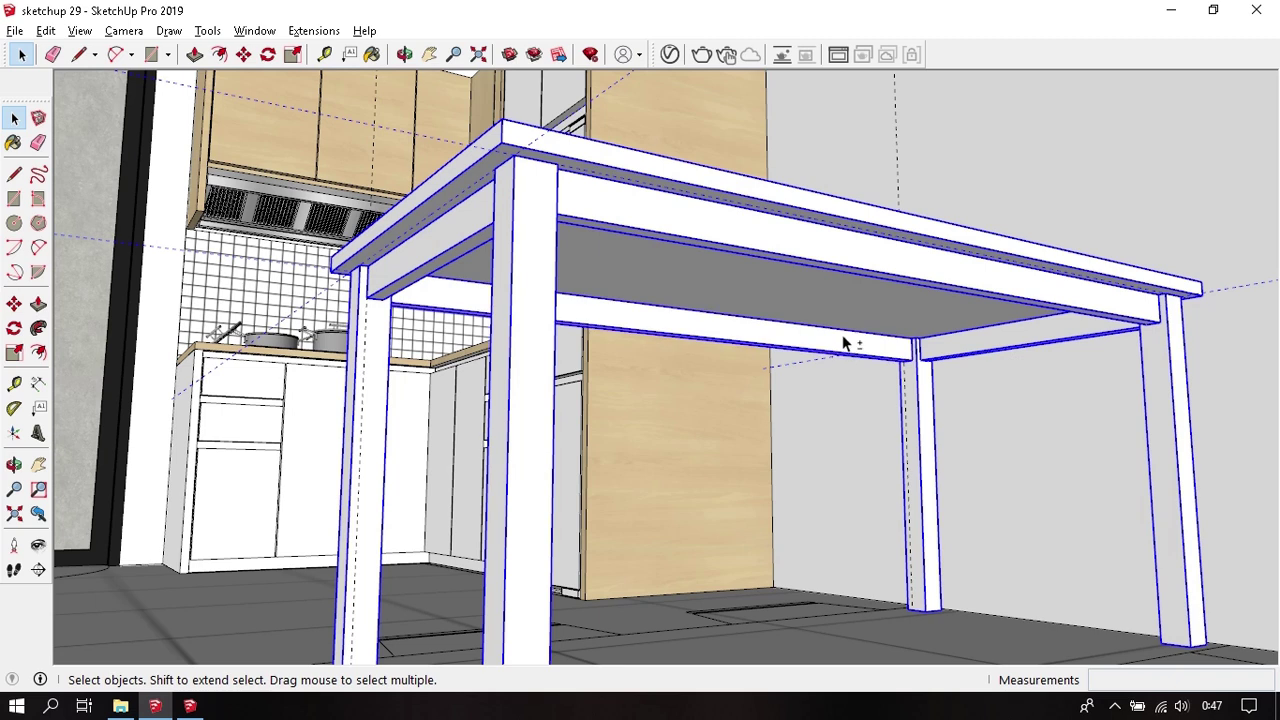
pyautogui.rightClick(848, 289)
pyautogui.click(929, 446)
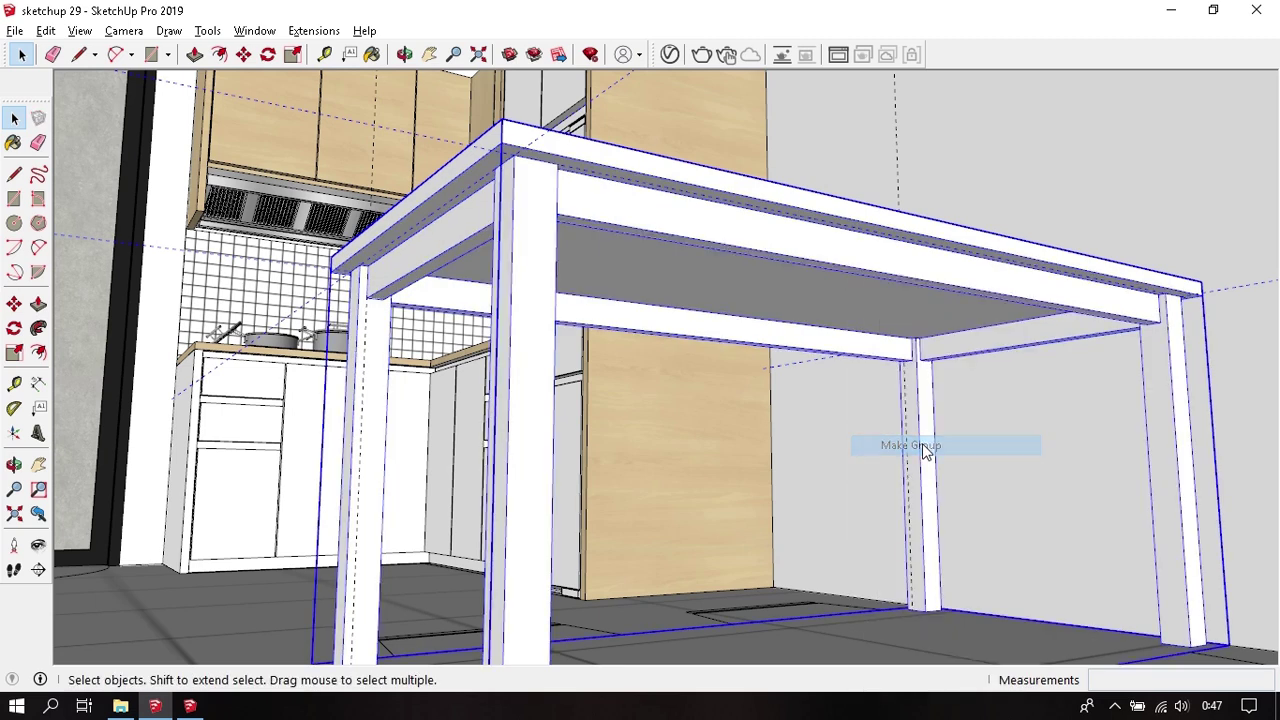
pyautogui.moveTo(876, 290)
pyautogui.mouseDown(button='middle')
pyautogui.moveTo(782, 272)
pyautogui.moveTo(606, 594)
pyautogui.mouseUp(button='middle')
pyautogui.scroll(-5, 600, 366)
pyautogui.scroll(-3, 600, 366)
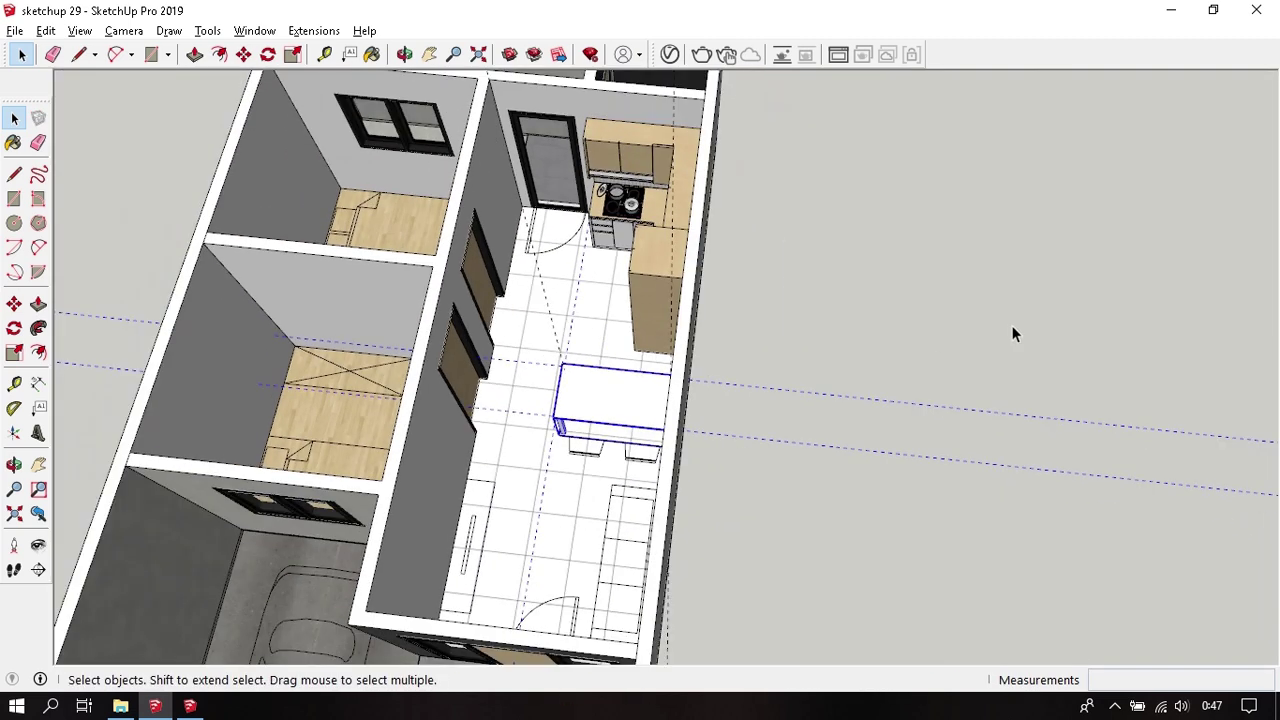
pyautogui.scroll(2, 596, 486)
# - Delete all guide lines with Edit > Delete Guides
pyautogui.click(46, 31)
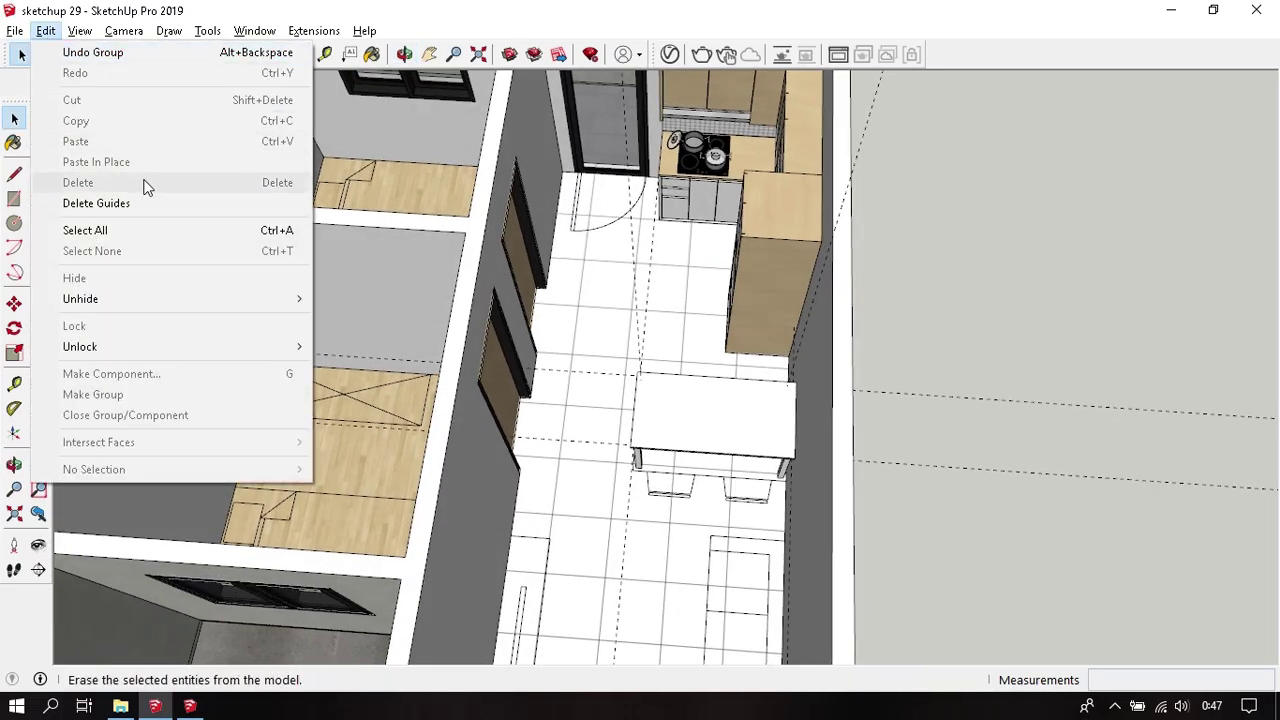
pyautogui.click(141, 200)
pyautogui.scroll(3, 715, 473)
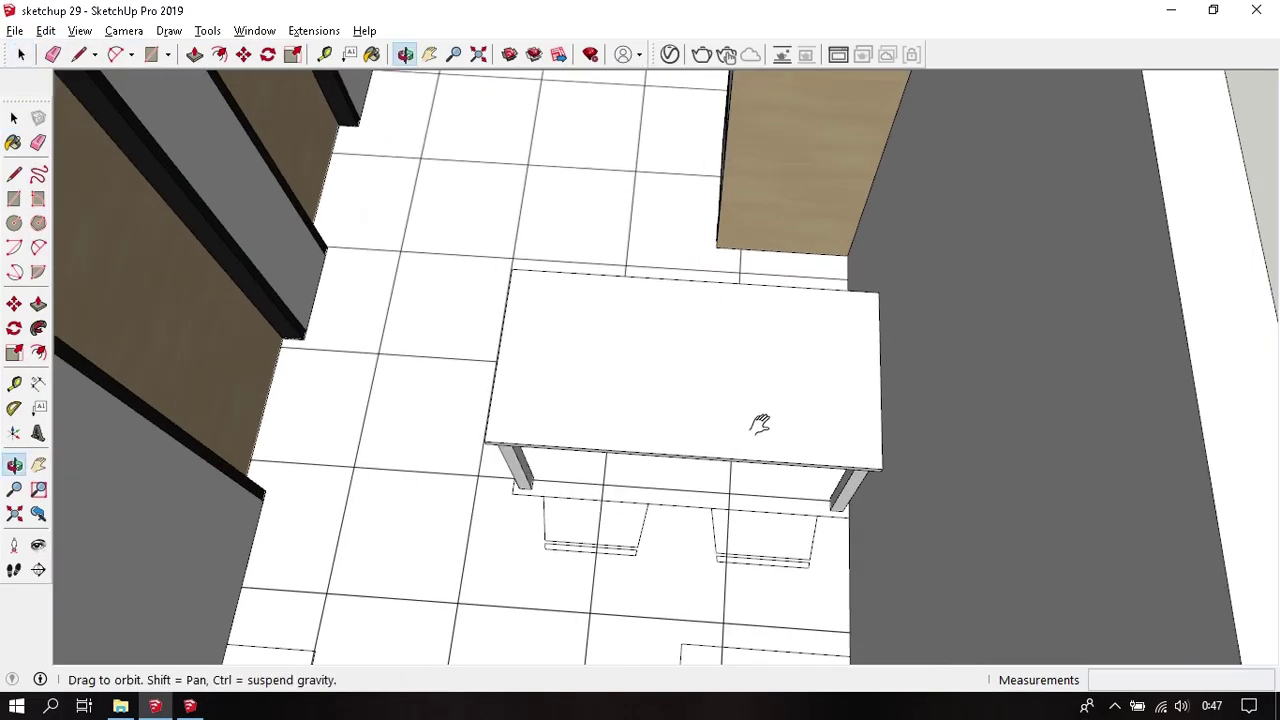
# - Open the 'dining chair' model from the video 29 folder in a new window
pyautogui.moveTo(716, 474); pyautogui.dragTo(786, 611, button='middle')
pyautogui.moveTo(771, 509)
pyautogui.mouseDown(button='middle')
pyautogui.moveTo(782, 510)
pyautogui.moveTo(819, 372)
pyautogui.mouseUp(button='middle')
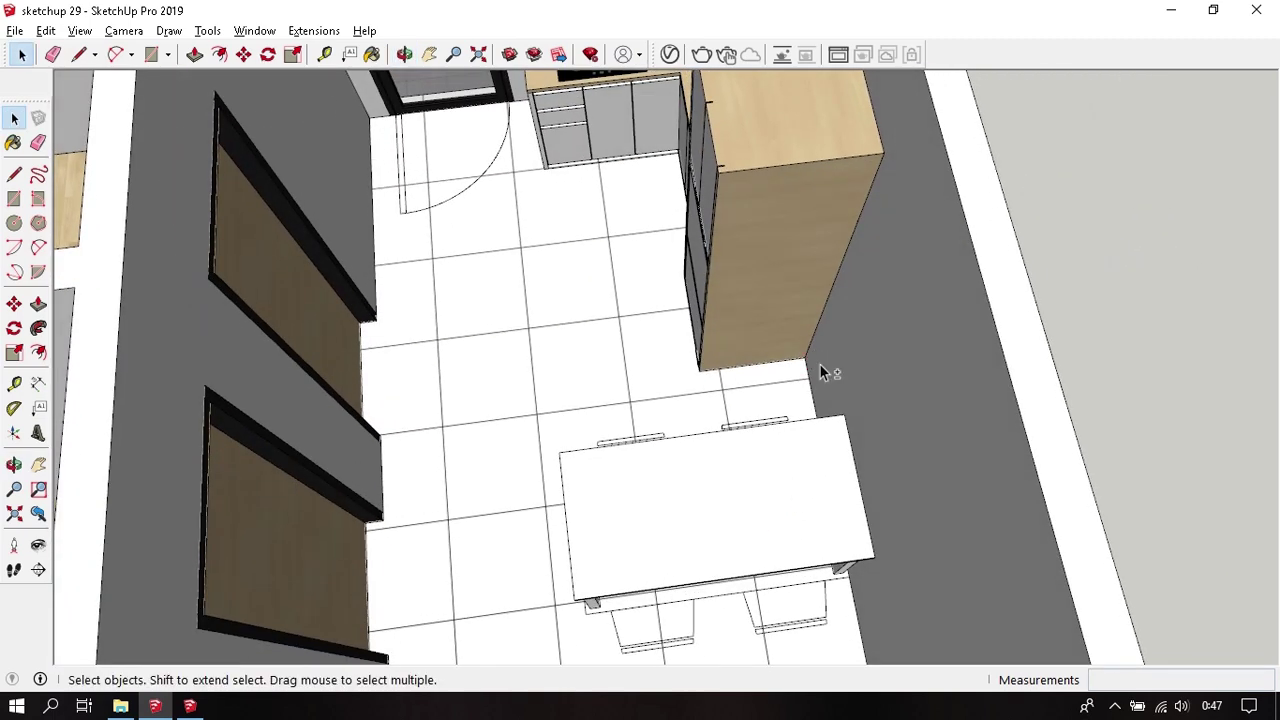
pyautogui.moveTo(745, 500)
pyautogui.mouseDown(button='middle')
pyautogui.moveTo(737, 523)
pyautogui.moveTo(703, 434)
pyautogui.mouseUp(button='middle')
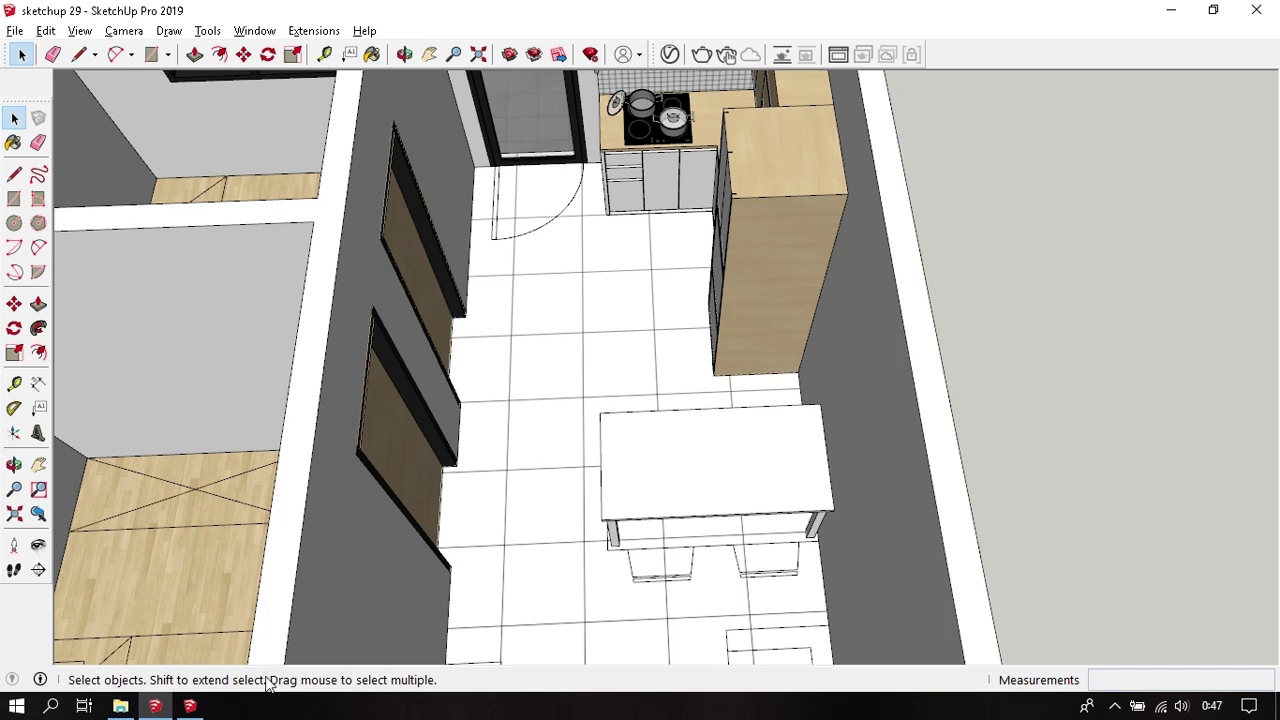
pyautogui.click(120, 706)
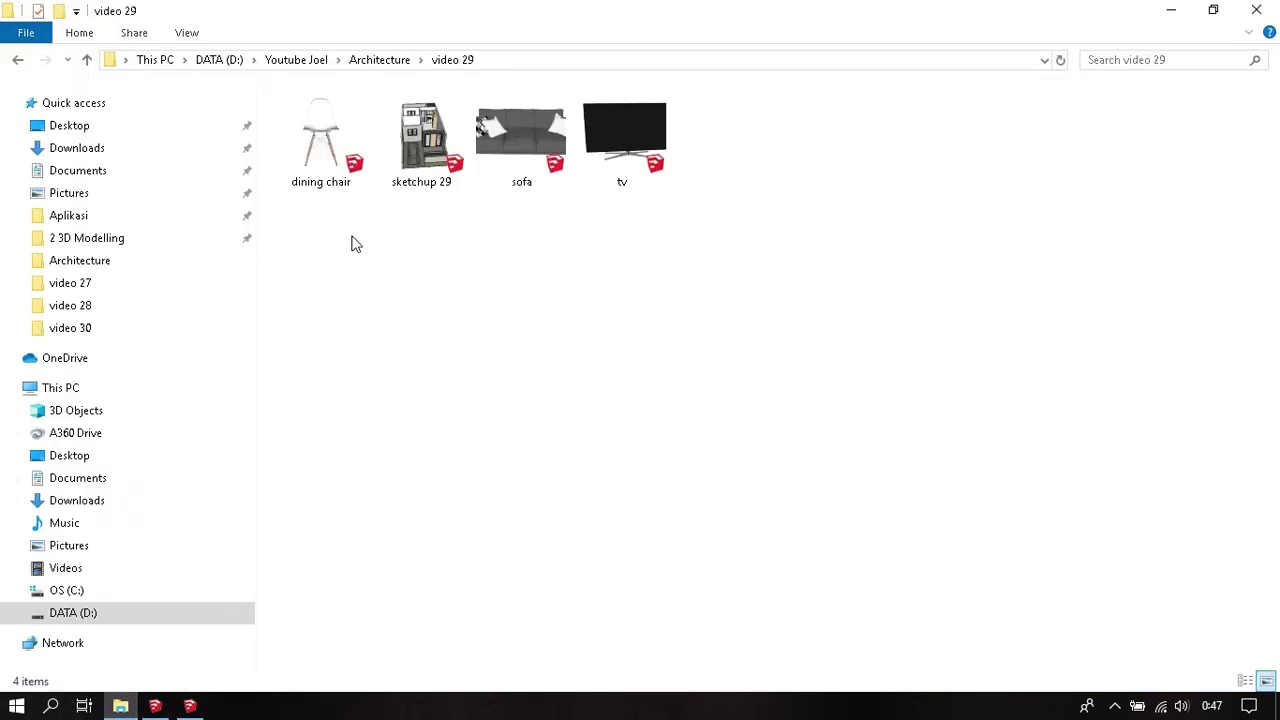
pyautogui.doubleClick(338, 140)
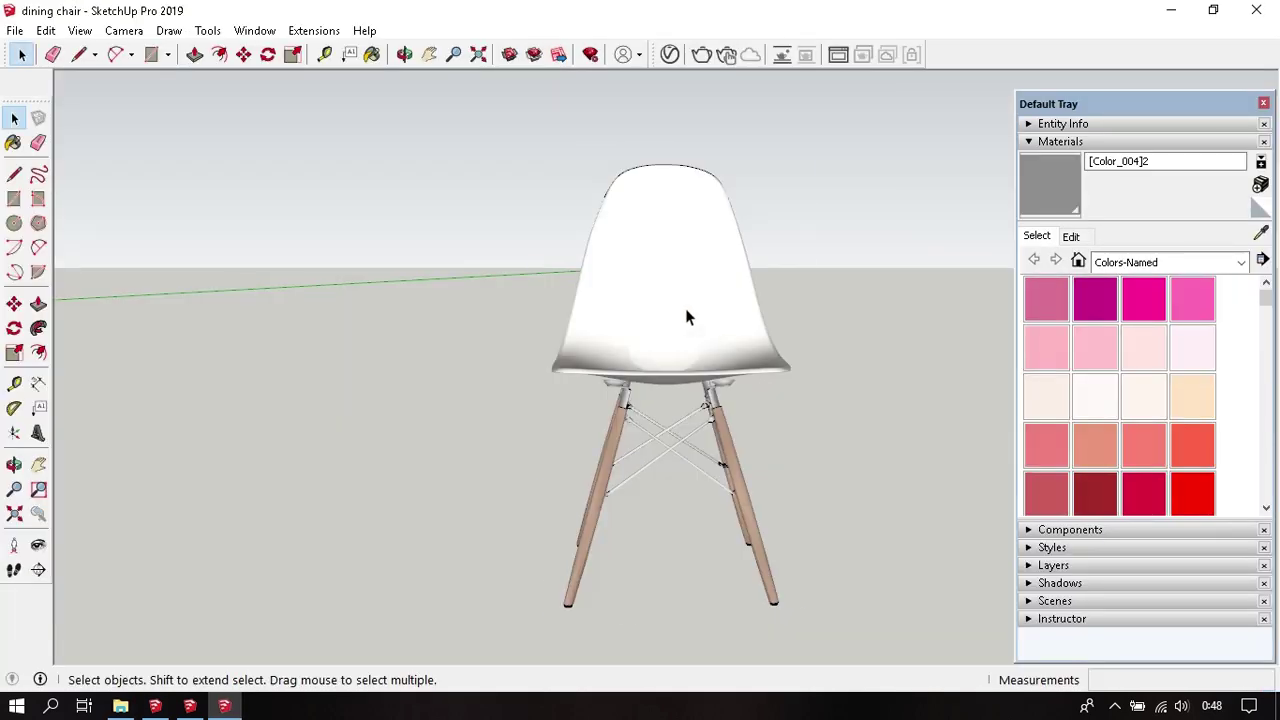
# - Copy the dining chair and paste it into the kitchen model beside the table
pyautogui.click(686, 312)
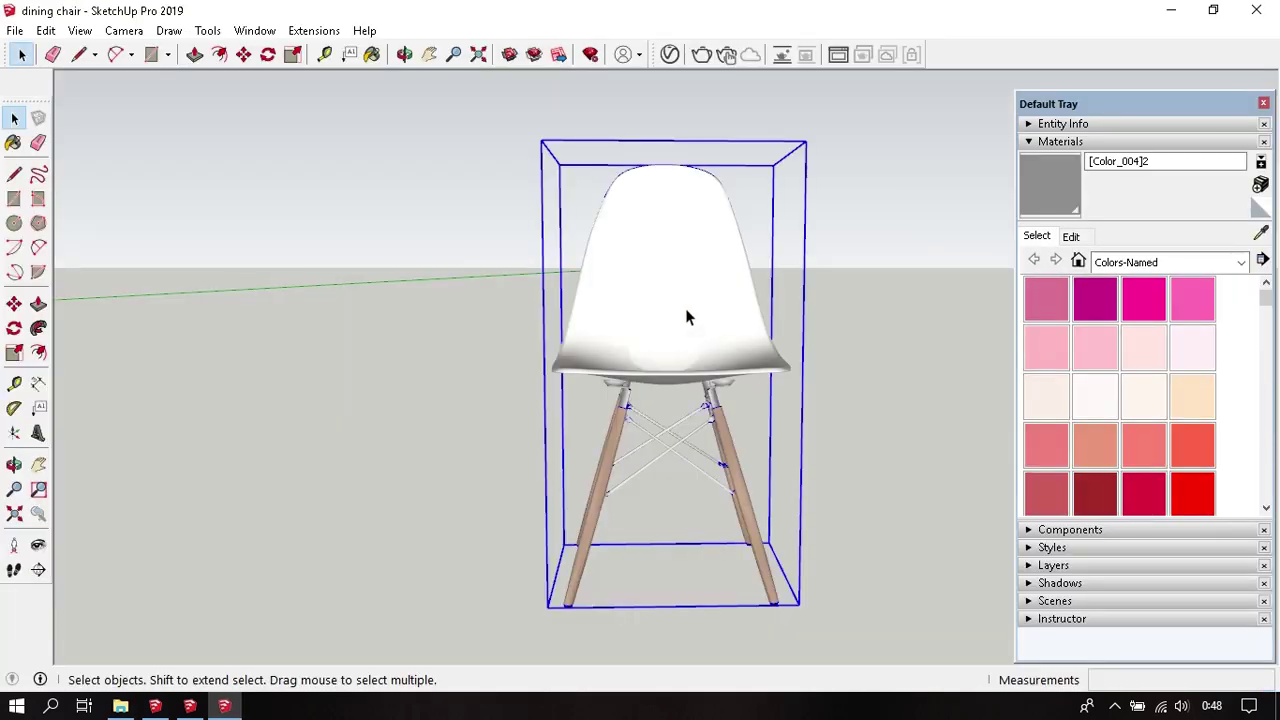
pyautogui.click(202, 642)
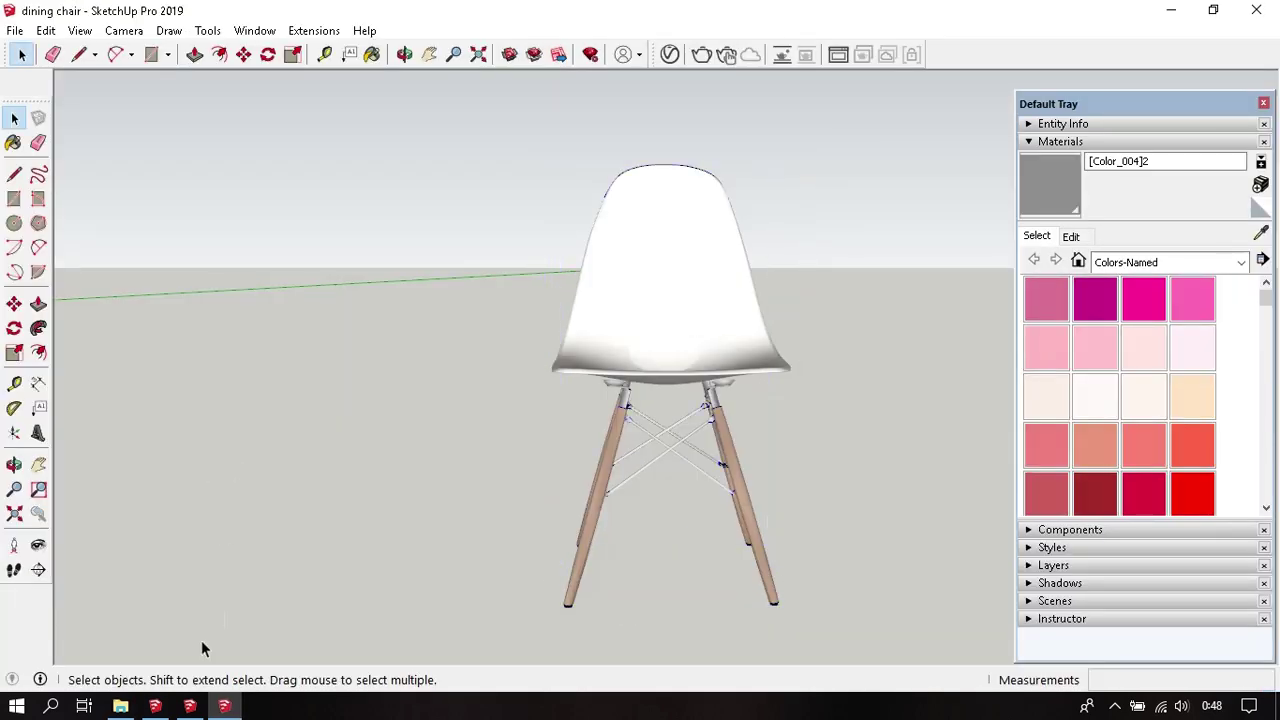
pyautogui.click(168, 706)
pyautogui.moveTo(393, 596); pyautogui.dragTo(612, 465, button='middle')
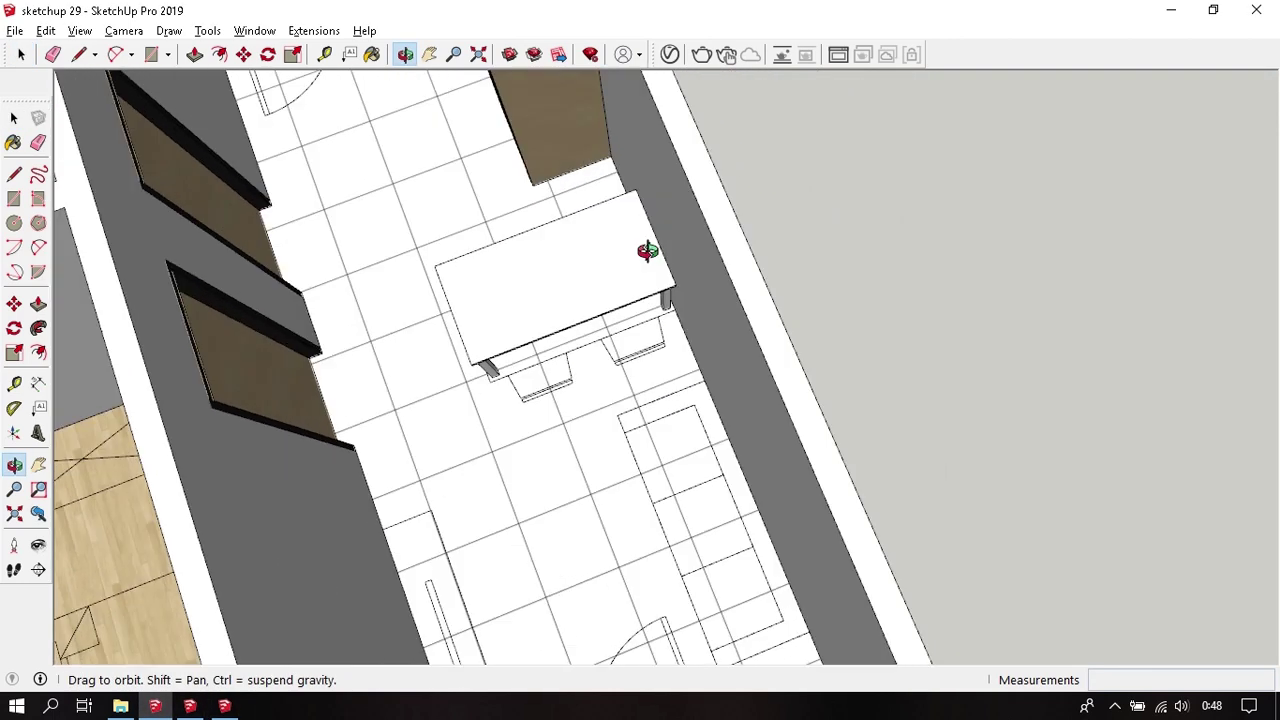
pyautogui.scroll(1, 612, 465)
pyautogui.hotkey('ctrl', 'v')
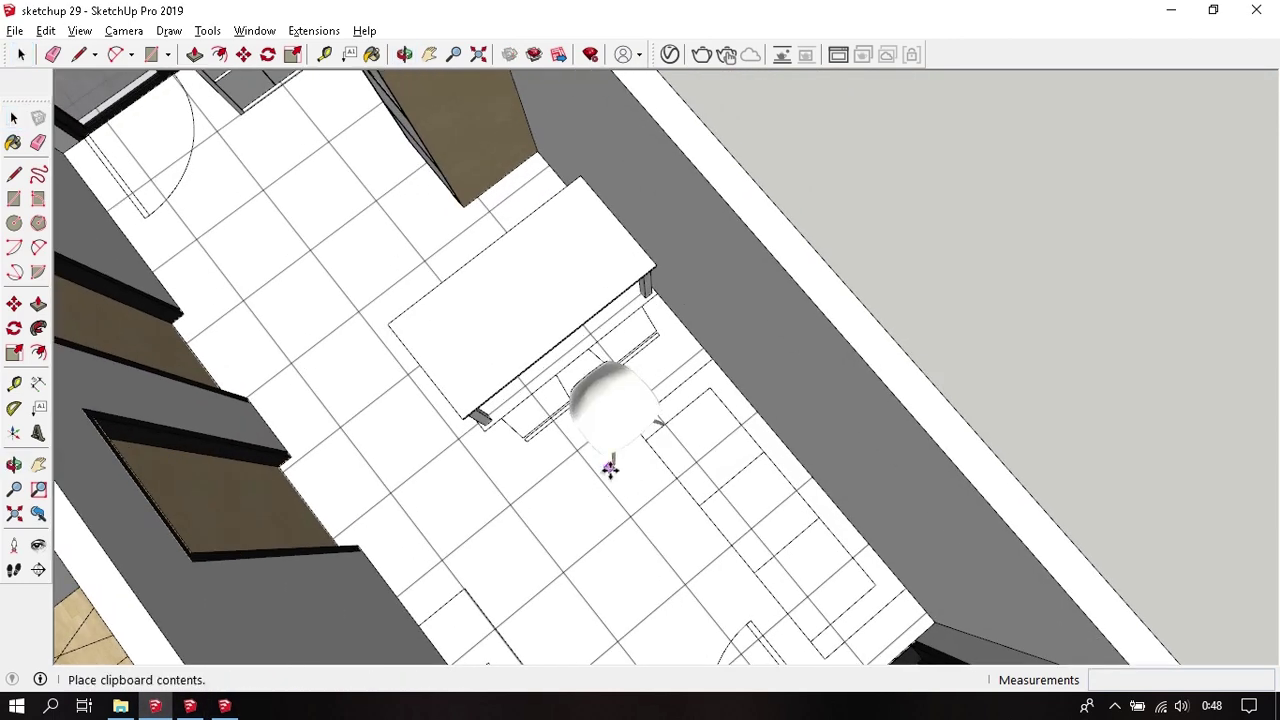
pyautogui.click(609, 503)
pyautogui.scroll(3, 600, 463)
pyautogui.moveTo(600, 463)
pyautogui.keyDown('shift'); pyautogui.mouseDown(button='middle')
pyautogui.moveTo(725, 333)
pyautogui.moveTo(609, 343)
pyautogui.moveTo(617, 354)
pyautogui.mouseUp(button='middle'); pyautogui.keyUp('shift')
# - Rotate the pasted chair 180° to face the table
pyautogui.press('m')
pyautogui.press('q')
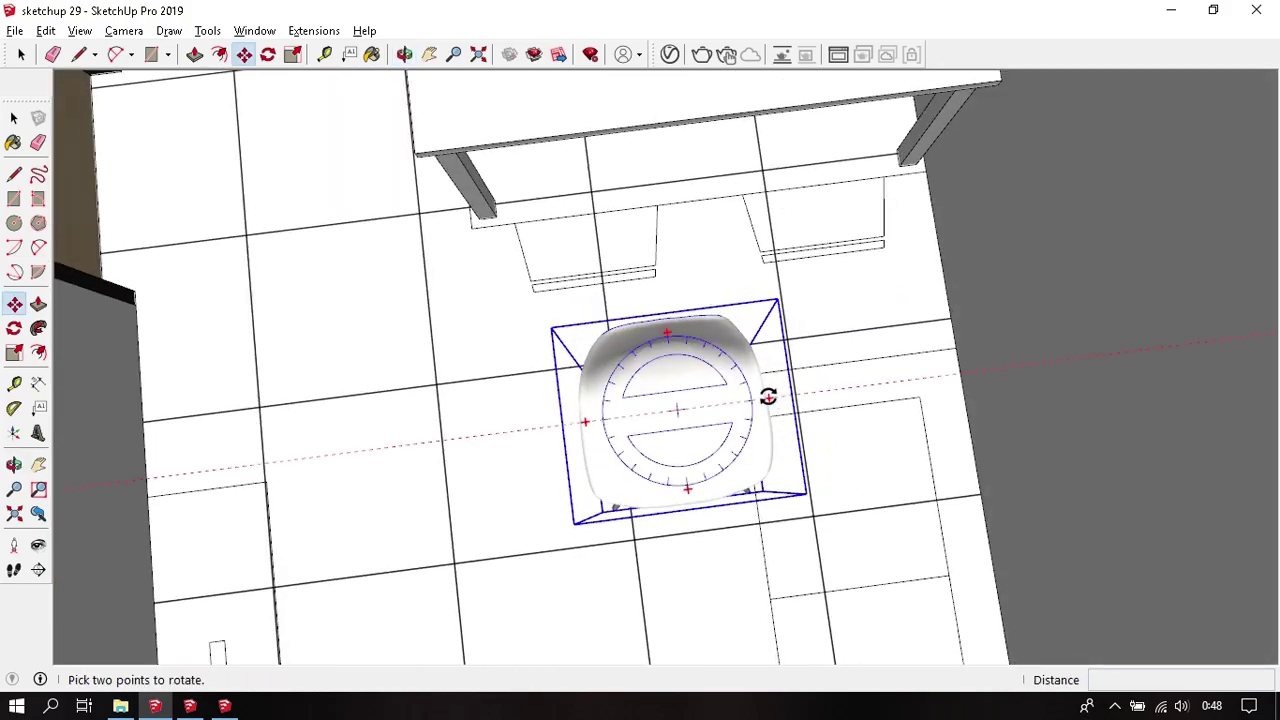
pyautogui.click(768, 397)
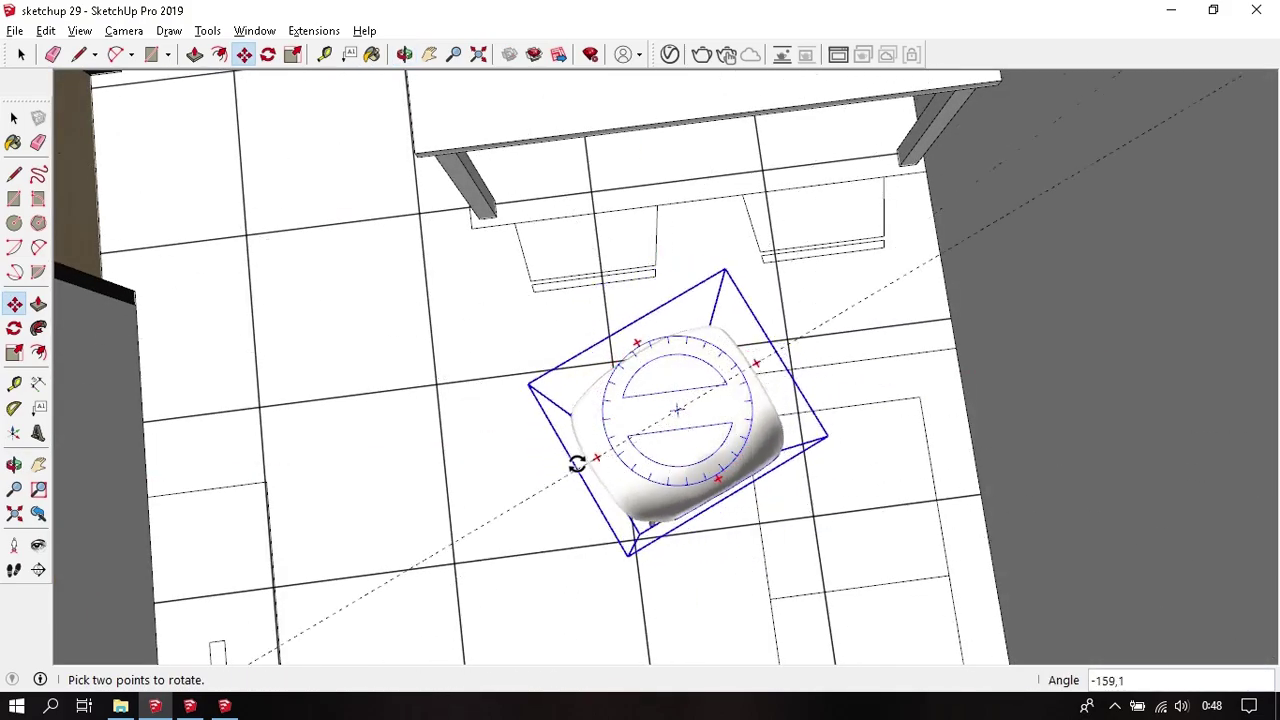
pyautogui.click(574, 420)
# - Move the chair into place under the table edge
pyautogui.press('m')
pyautogui.moveTo(680, 451); pyautogui.dragTo(625, 448, button='middle')
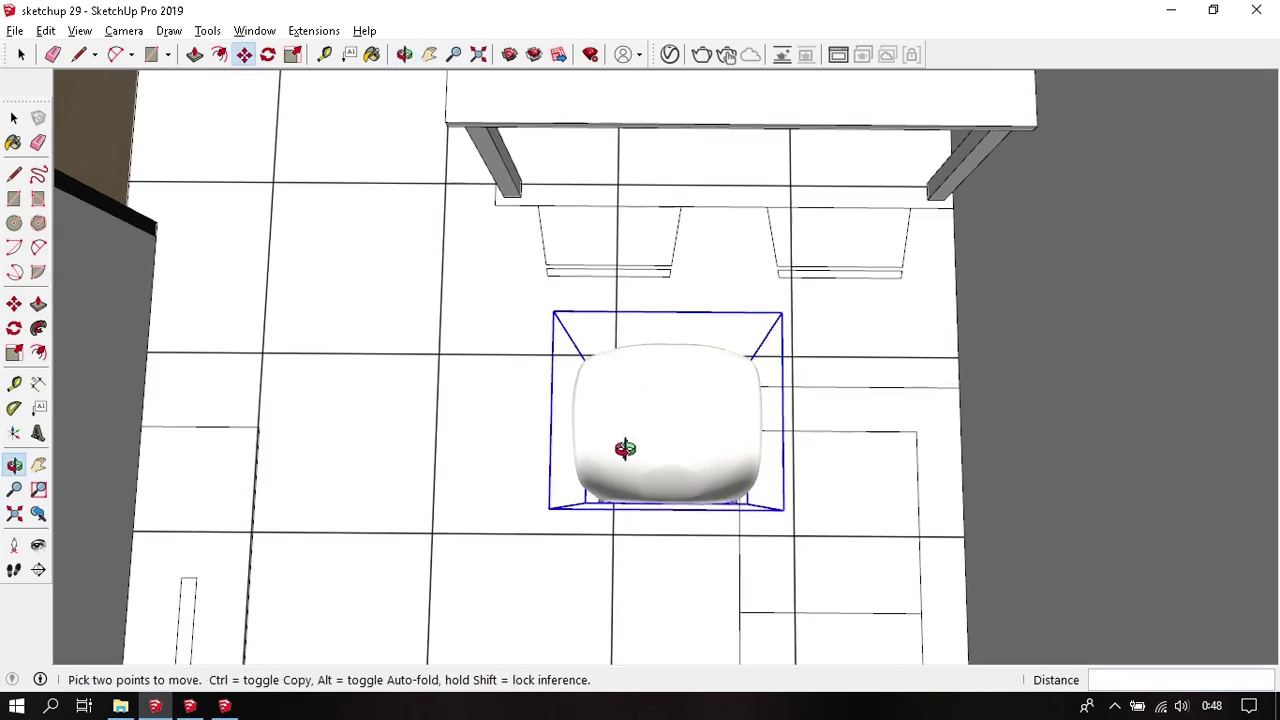
pyautogui.moveTo(661, 500); pyautogui.dragTo(663, 525, button='middle')
pyautogui.click(663, 525)
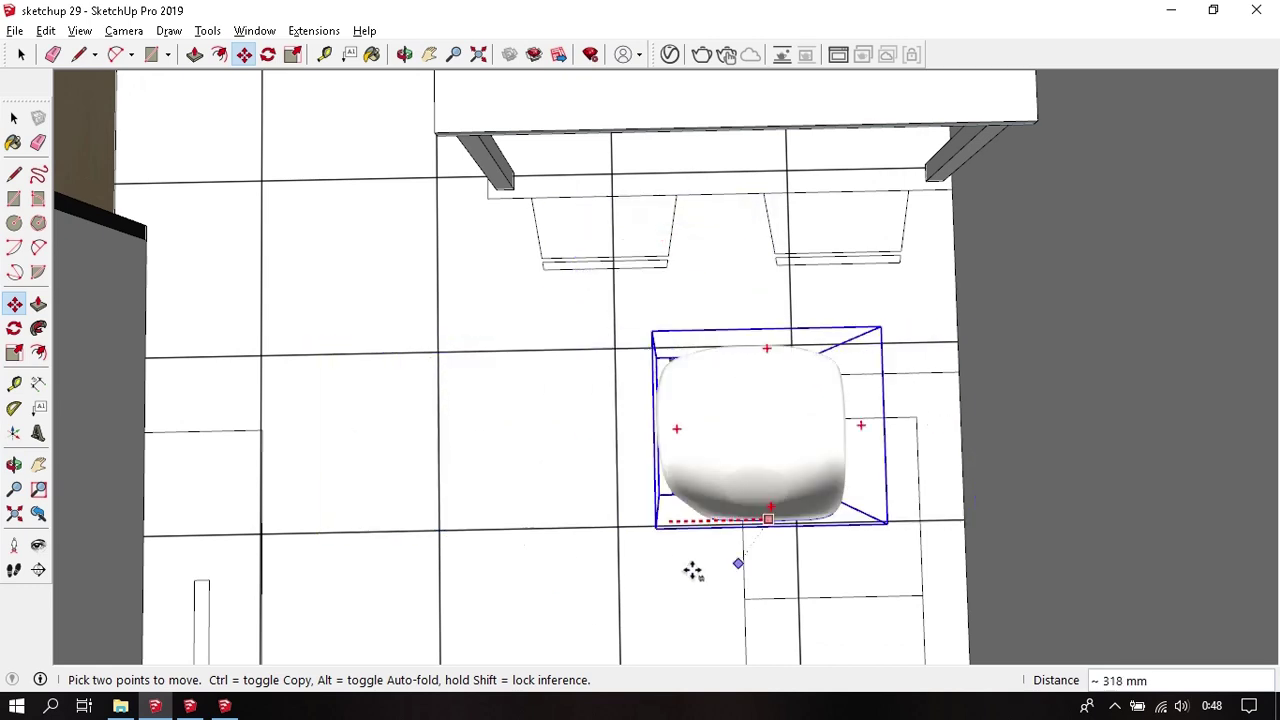
pyautogui.click(837, 269)
pyautogui.scroll(-3, 606, 551)
pyautogui.scroll(2, 690, 545)
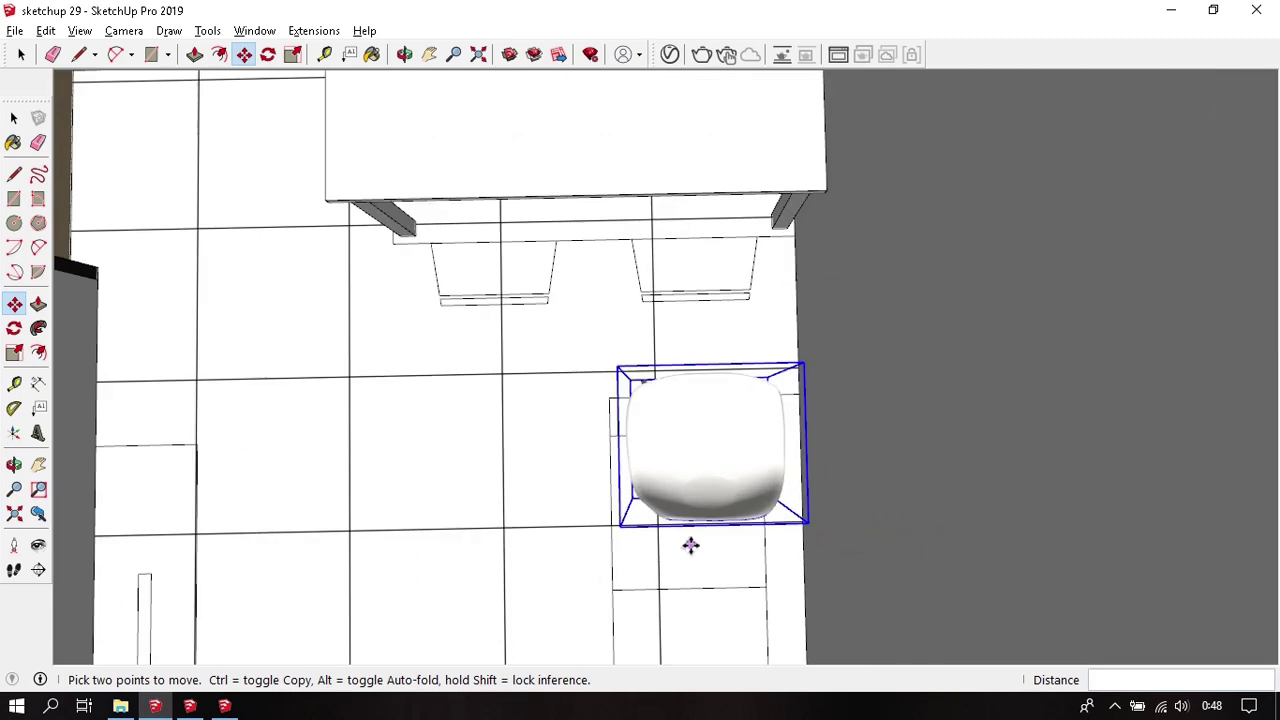
pyautogui.click(712, 521)
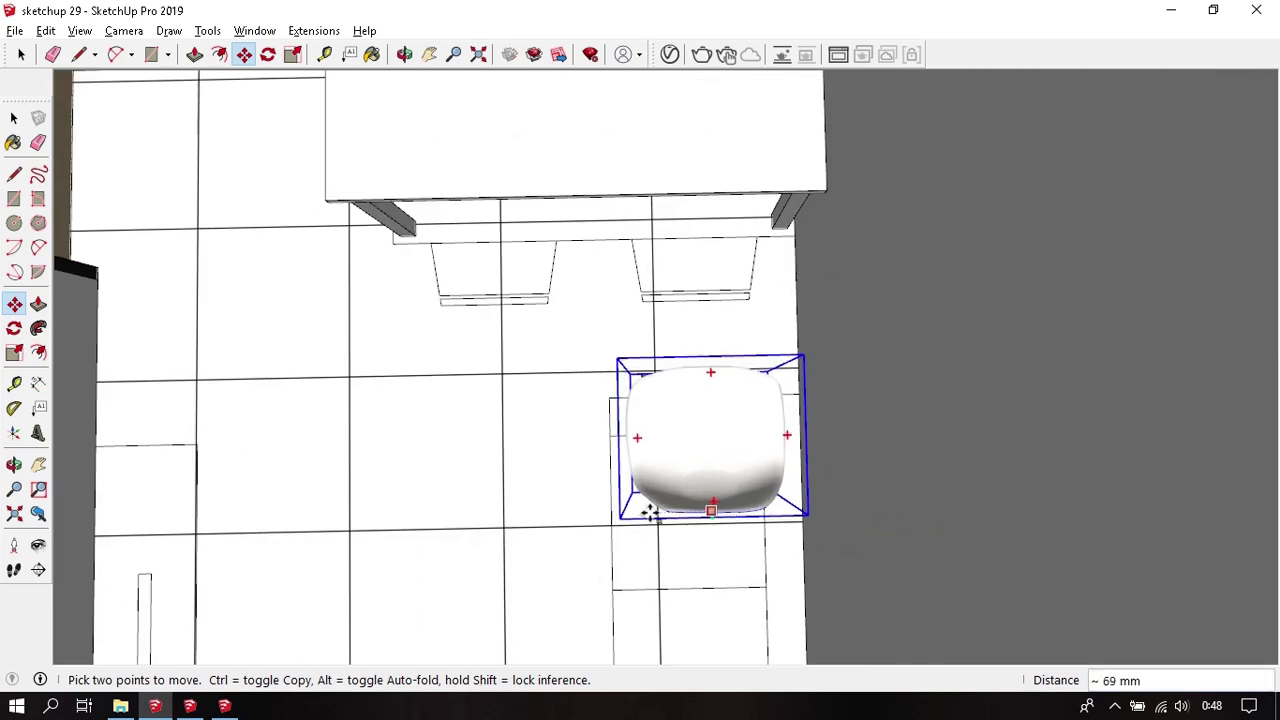
pyautogui.click(472, 320)
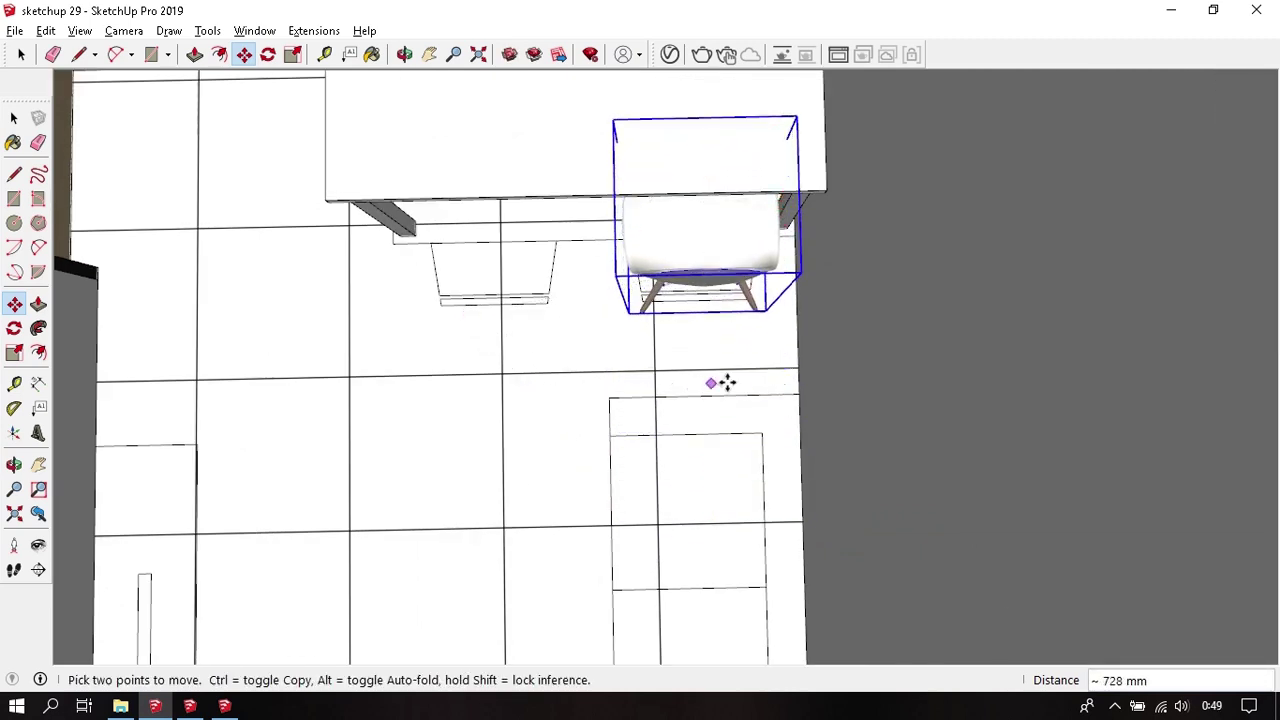
pyautogui.click(629, 357)
pyautogui.click(627, 354)
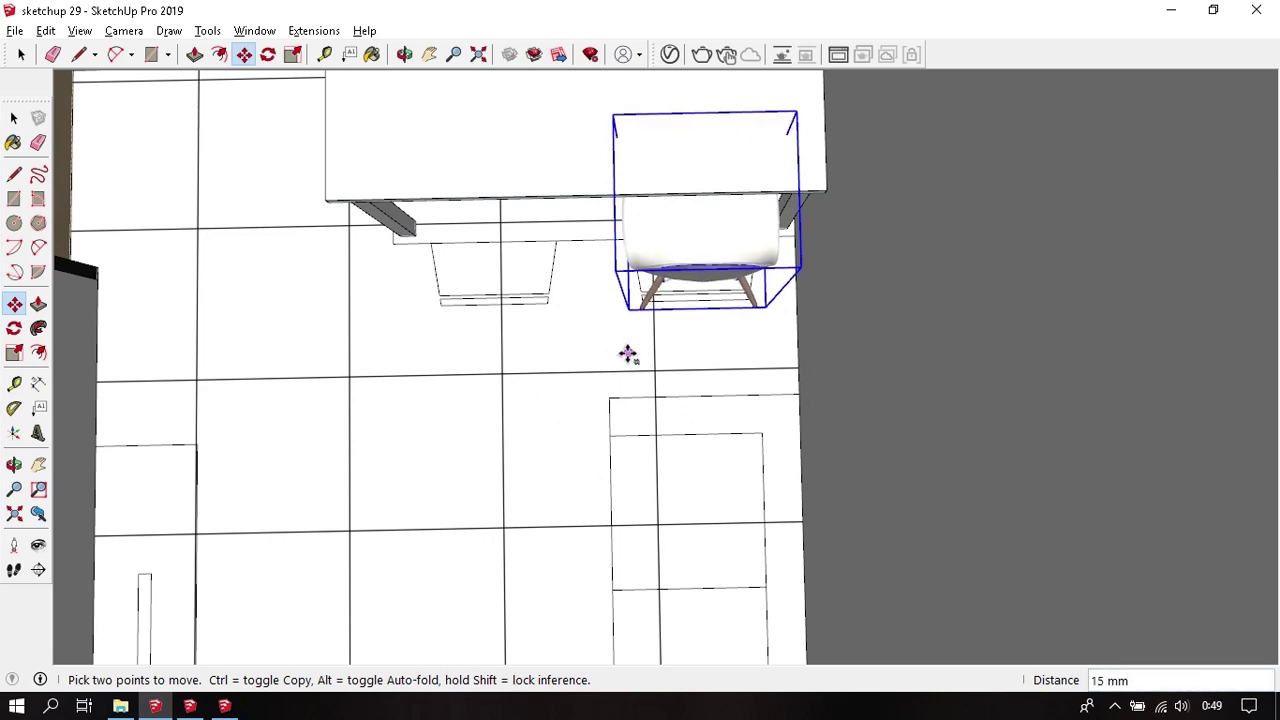
pyautogui.click(627, 352)
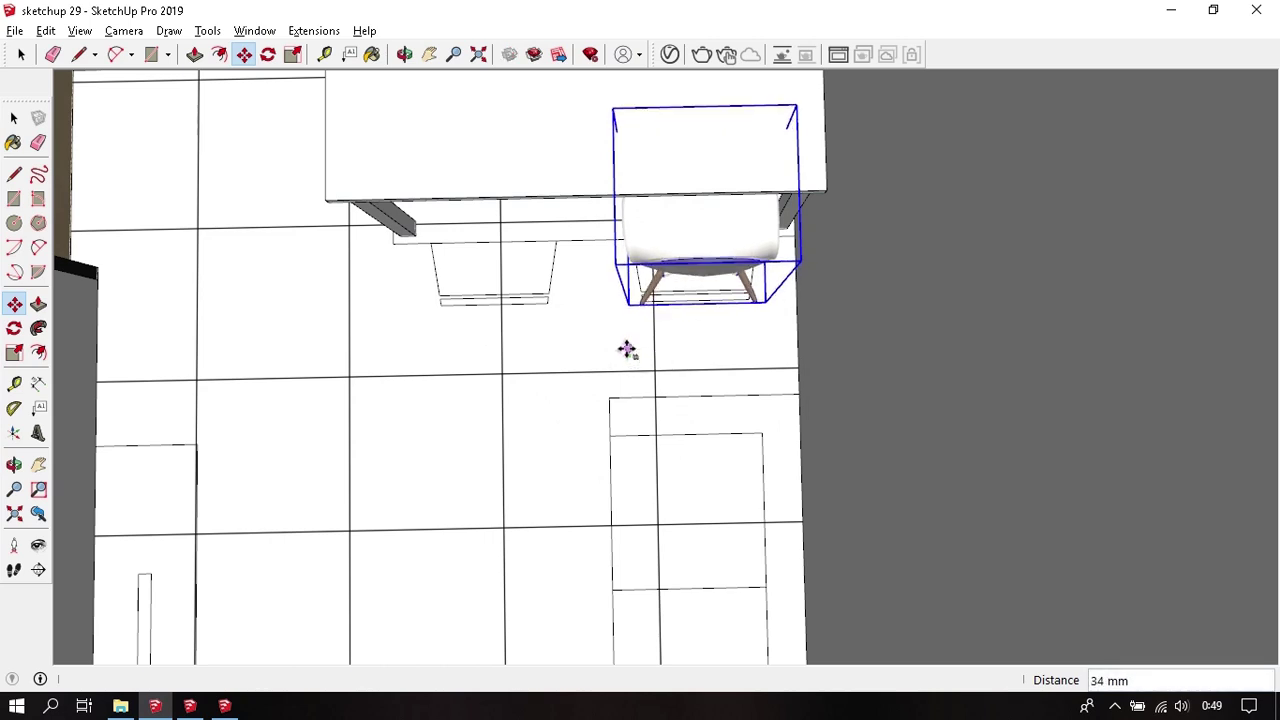
pyautogui.scroll(1, 702, 295)
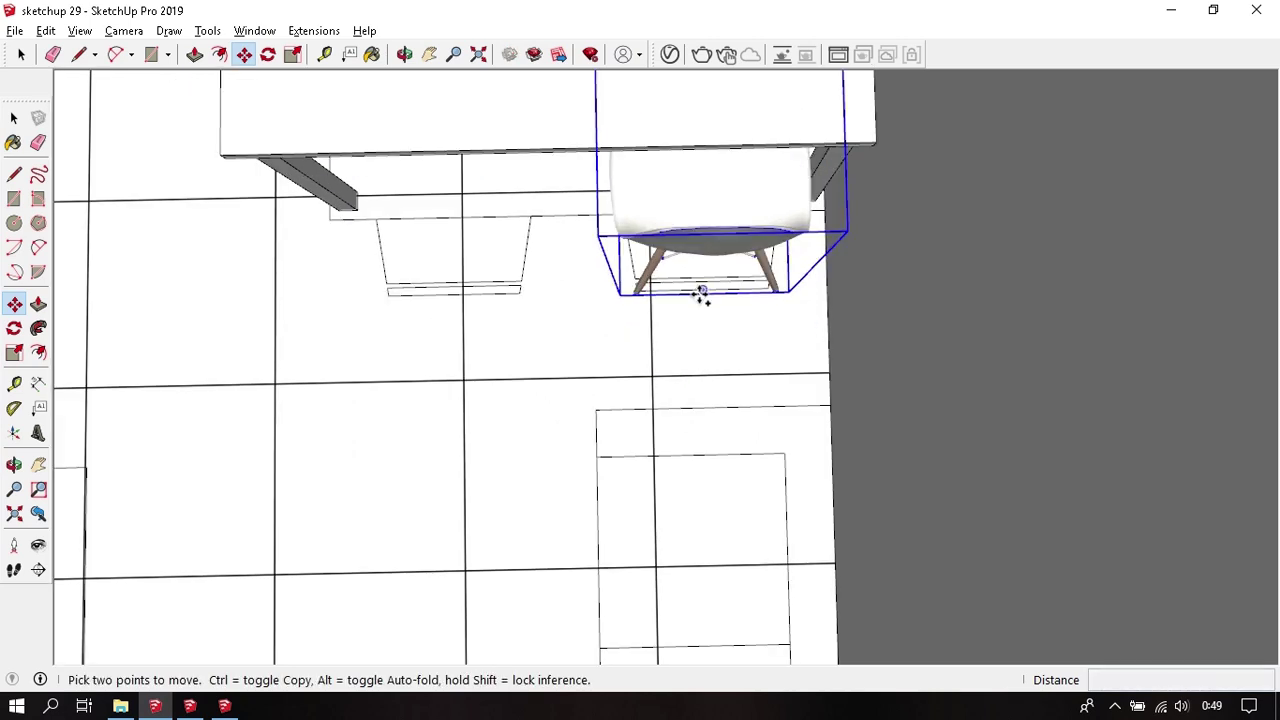
# - Copy the chair 800 mm to the left
pyautogui.click(702, 291)
pyautogui.press('ctrl')
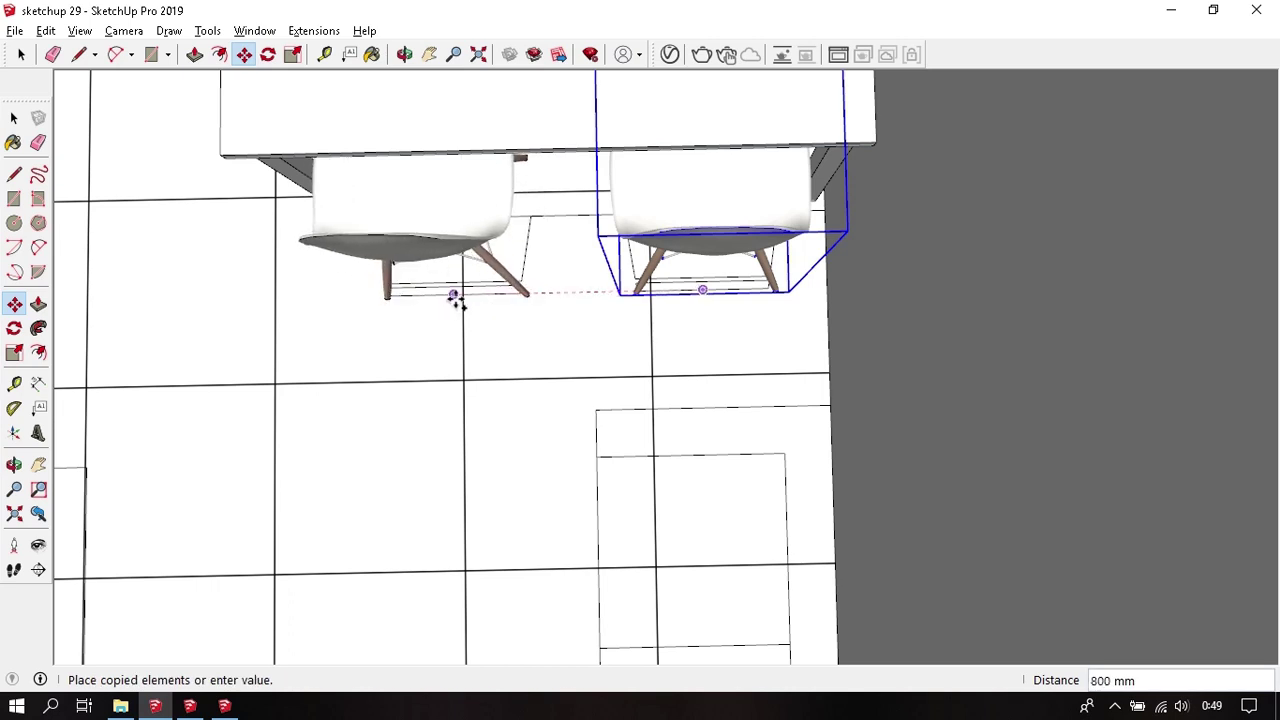
pyautogui.click(457, 296)
pyautogui.moveTo(457, 296)
pyautogui.mouseDown(button='middle')
pyautogui.moveTo(583, 457)
pyautogui.moveTo(788, 325)
pyautogui.moveTo(749, 423)
pyautogui.moveTo(957, 600)
pyautogui.moveTo(700, 468)
pyautogui.mouseUp(button='middle')
pyautogui.moveTo(774, 292)
pyautogui.mouseDown(button='middle')
pyautogui.moveTo(543, 409)
pyautogui.moveTo(717, 423)
pyautogui.moveTo(753, 393)
pyautogui.moveTo(758, 410)
pyautogui.mouseUp(button='middle')
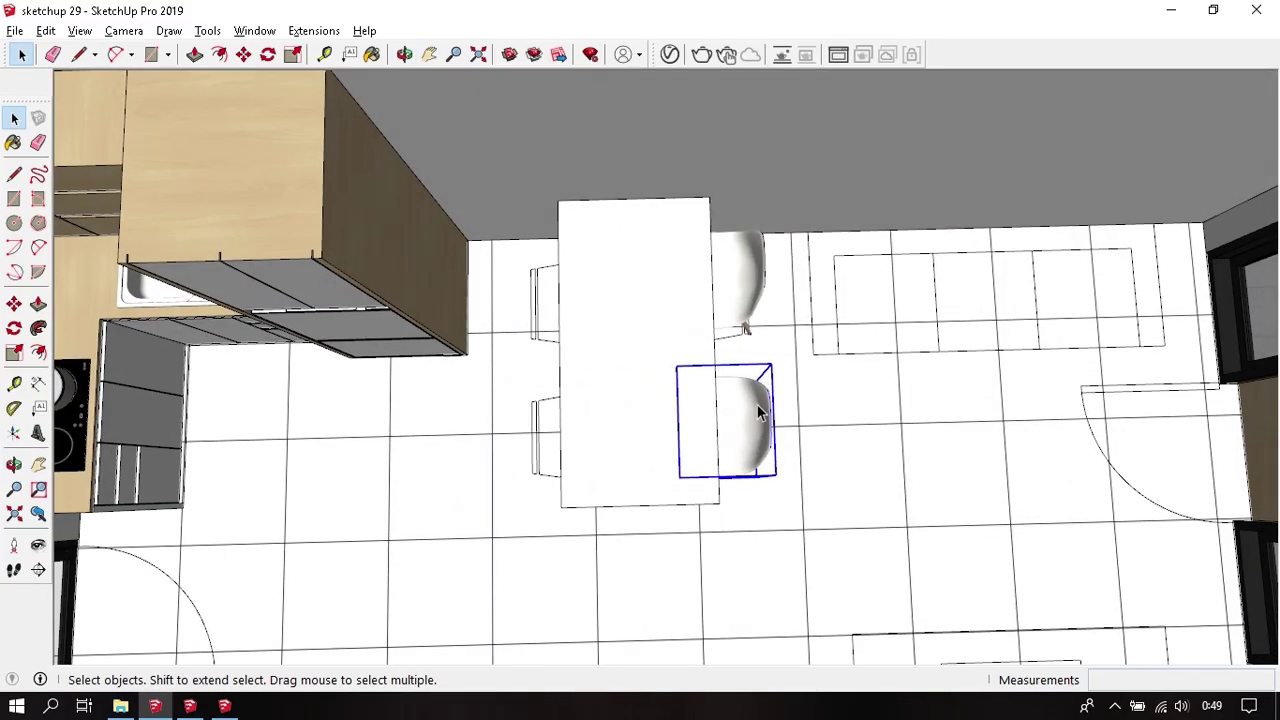
# - Copy a chair to the table's other side and turn it to face the table
pyautogui.press('m')
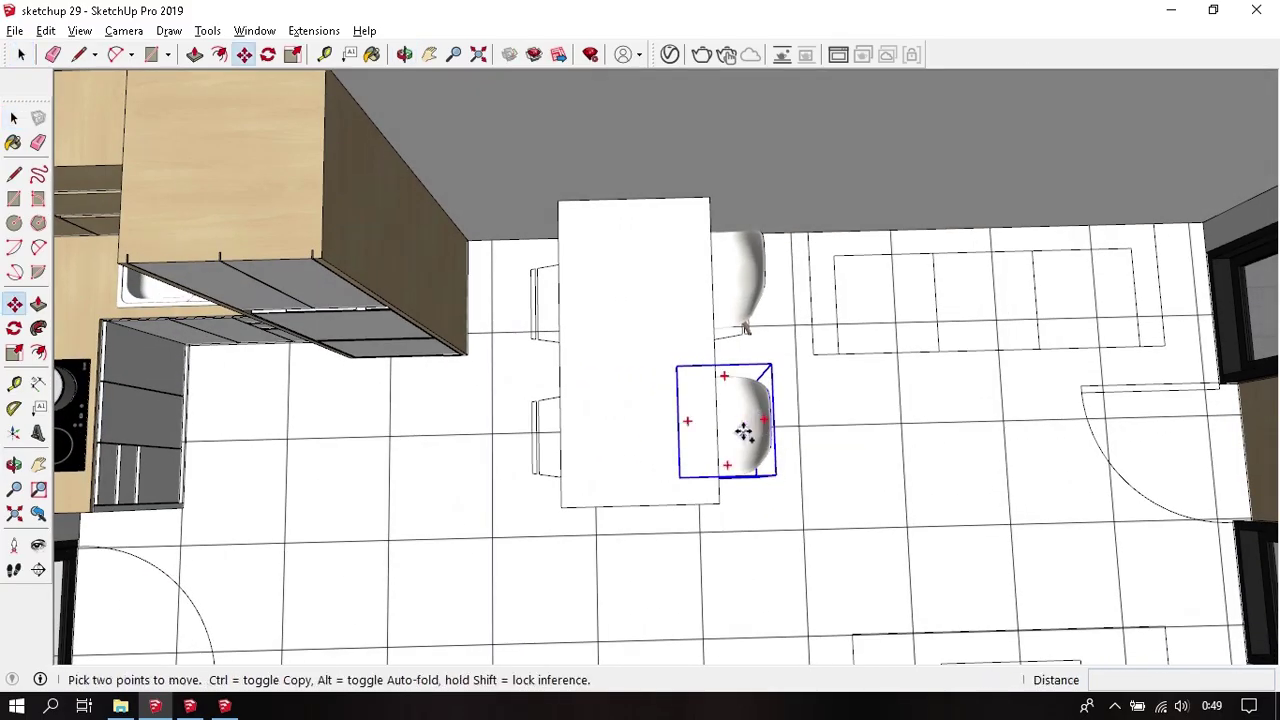
pyautogui.press('ctrl')
pyautogui.click(744, 432)
pyautogui.click(522, 508)
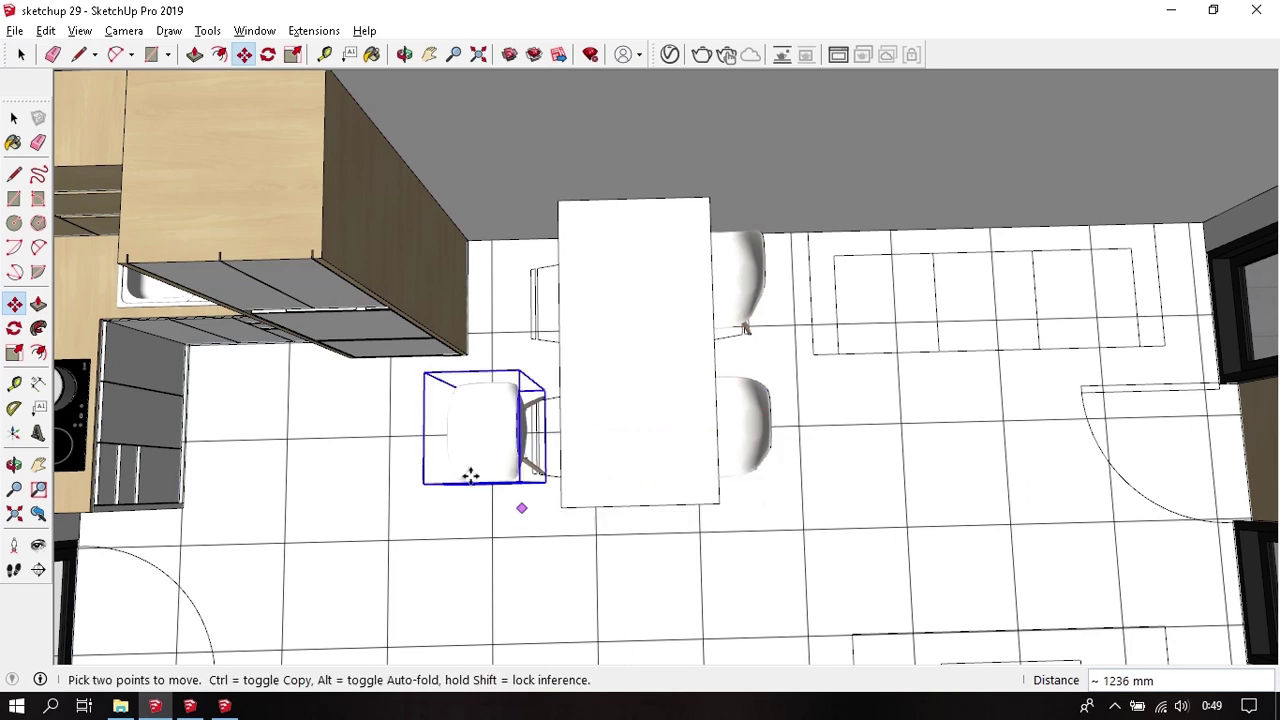
pyautogui.scroll(2, 470, 470)
pyautogui.scroll(1, 478, 438)
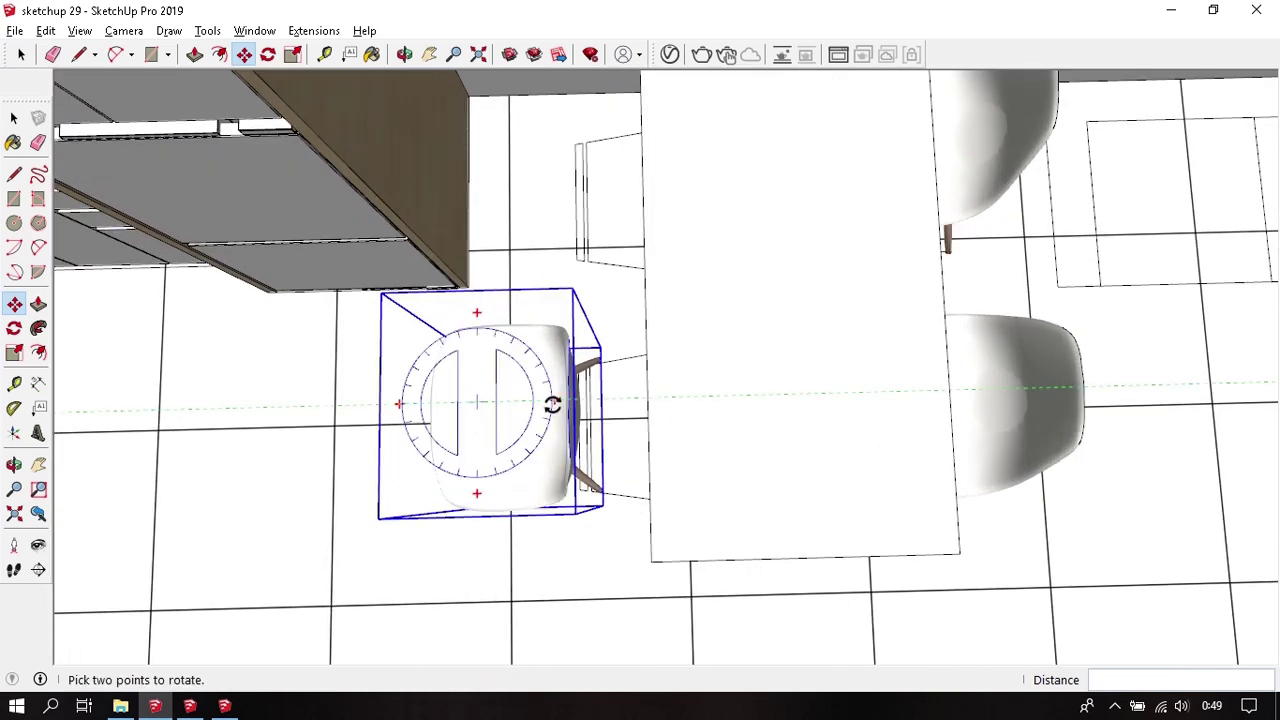
pyautogui.click(554, 401)
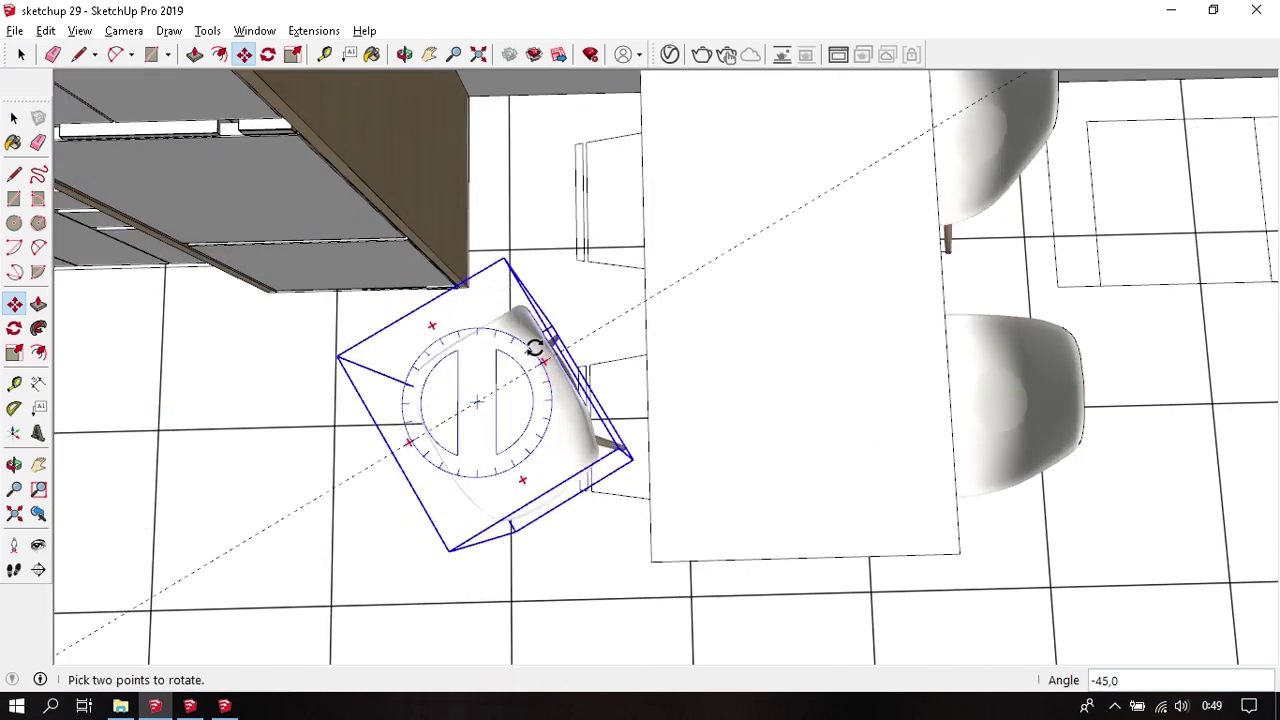
pyautogui.click(400, 398)
# - Slide the copied chair into position at the table
pyautogui.moveTo(506, 466); pyautogui.dragTo(712, 143, button='middle')
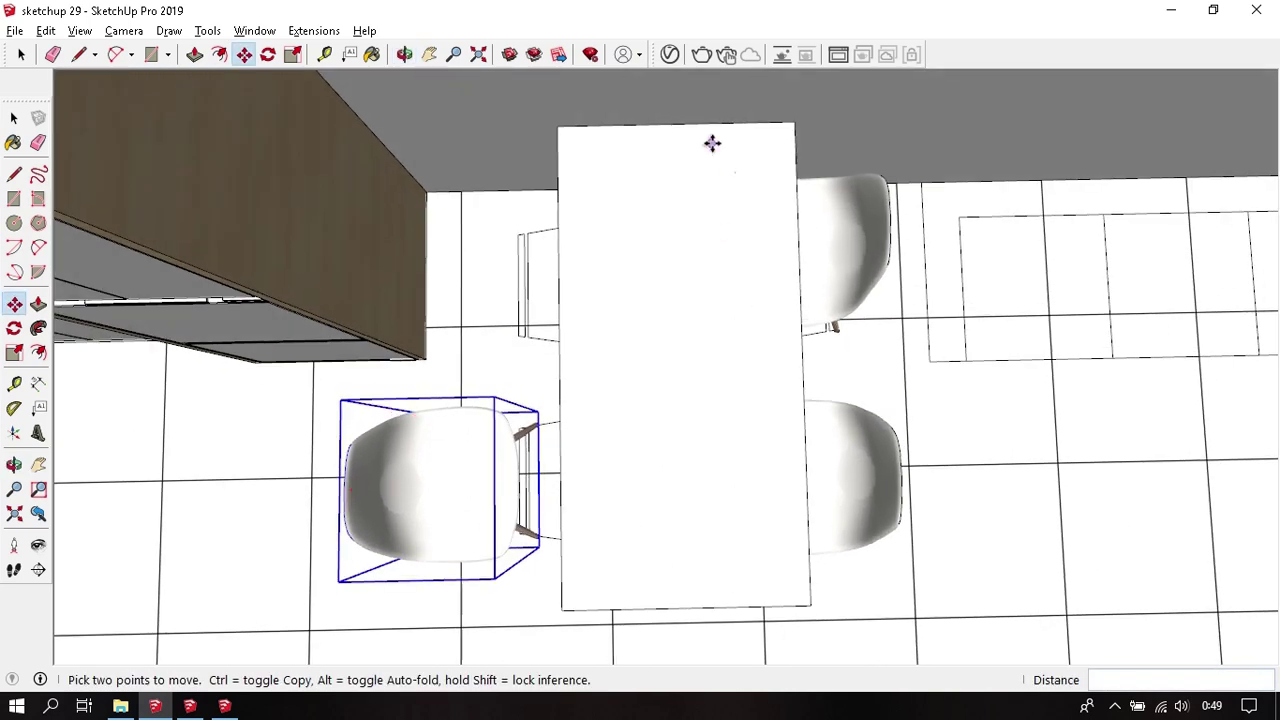
pyautogui.moveTo(657, 388)
pyautogui.mouseDown(button='middle')
pyautogui.moveTo(666, 429)
pyautogui.moveTo(502, 517)
pyautogui.moveTo(480, 429)
pyautogui.moveTo(503, 489)
pyautogui.moveTo(625, 430)
pyautogui.mouseUp(button='middle')
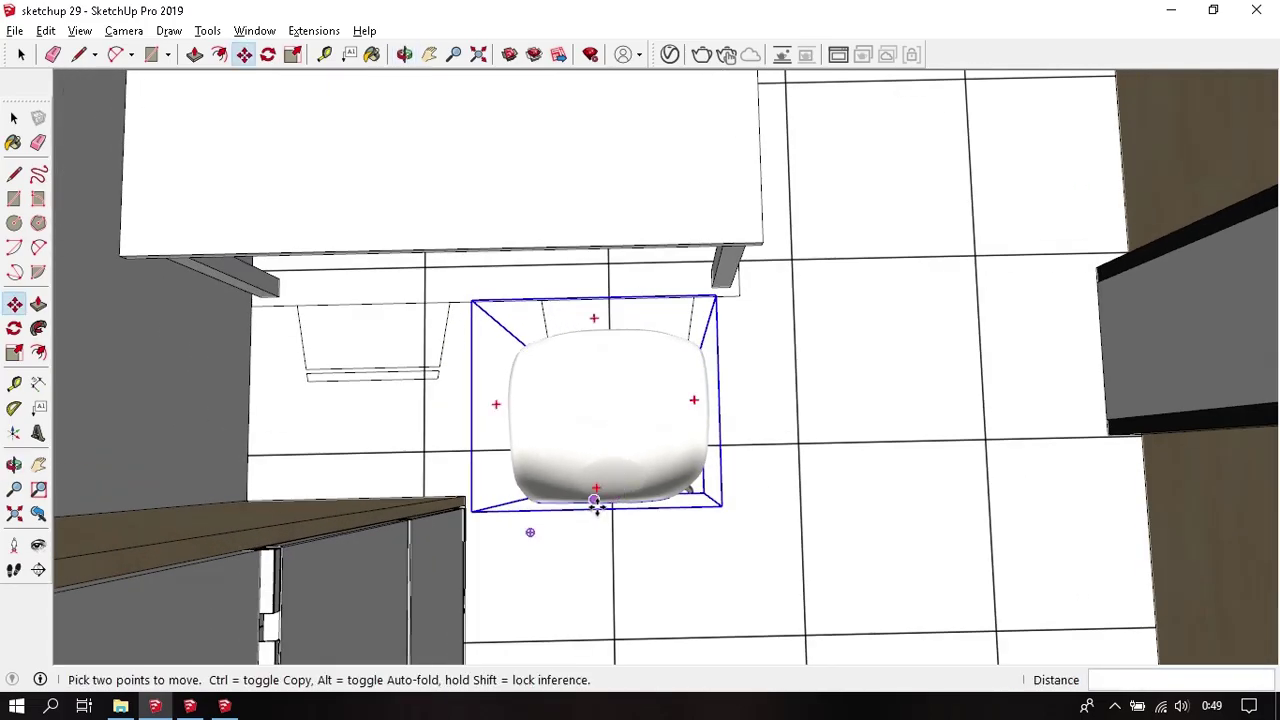
pyautogui.click(595, 502)
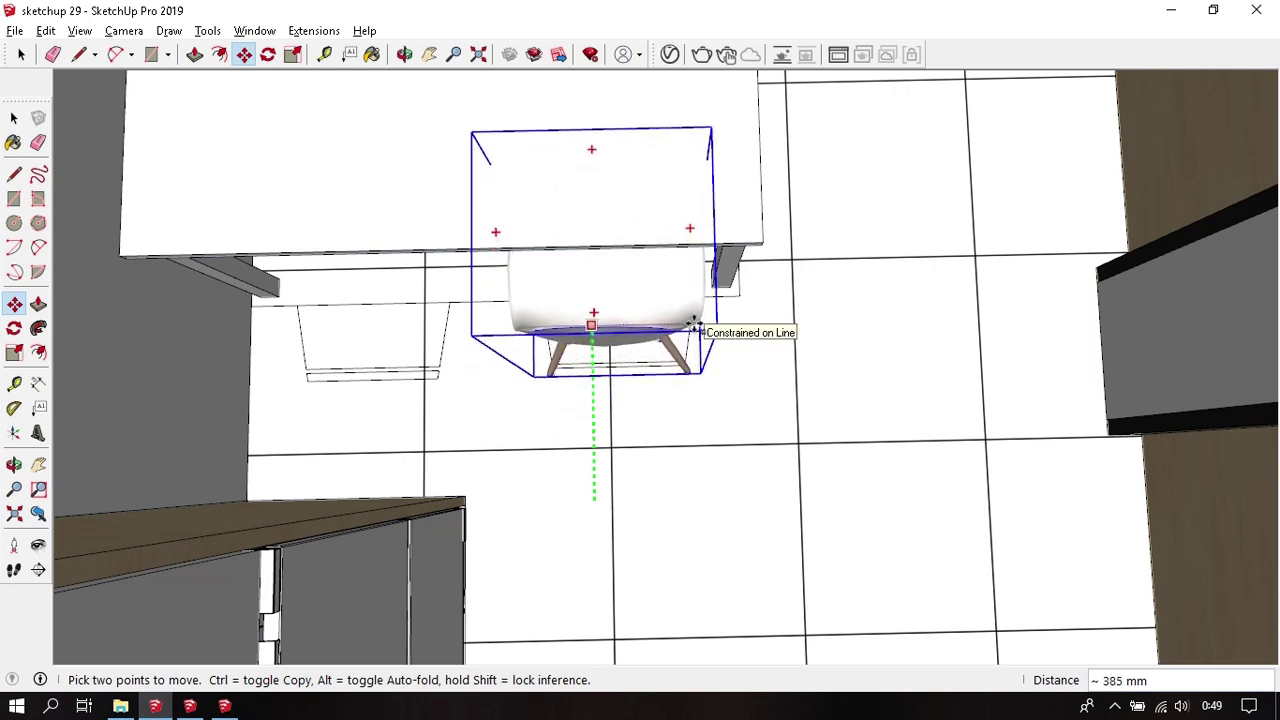
pyautogui.click(600, 325)
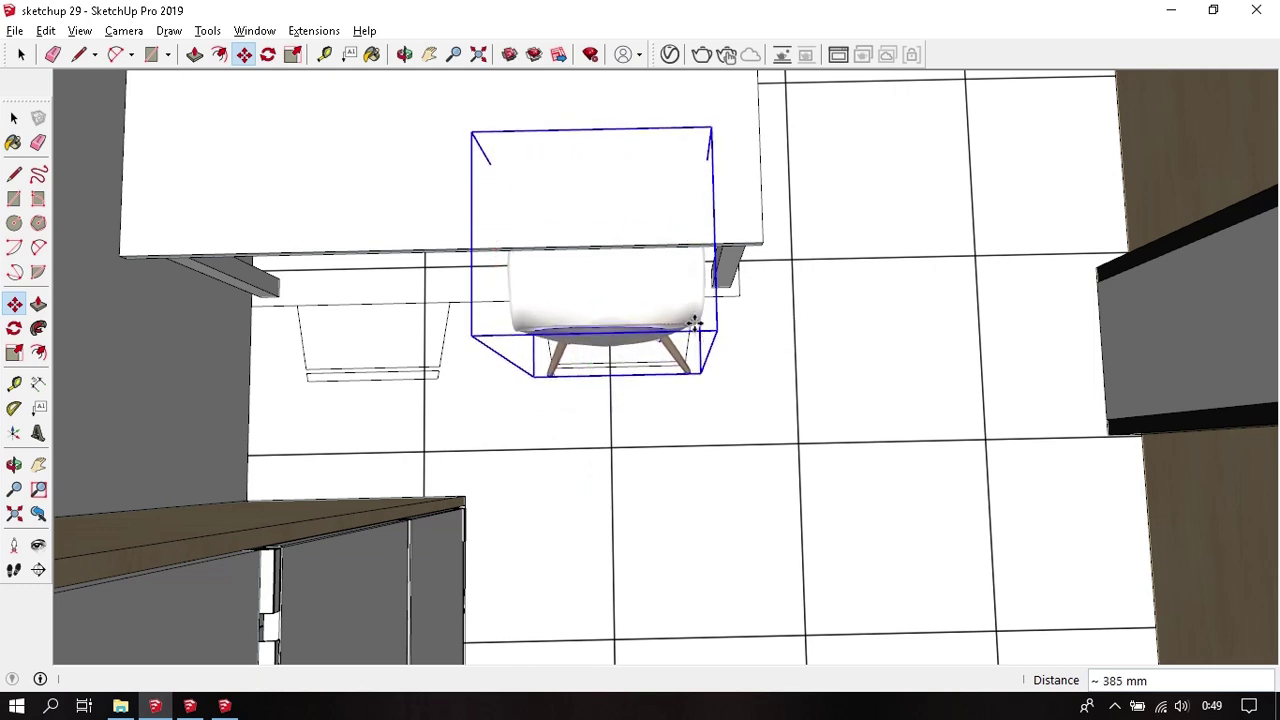
# - Copy that chair 800 mm to the left
pyautogui.press('ctrl')
pyautogui.click(624, 376)
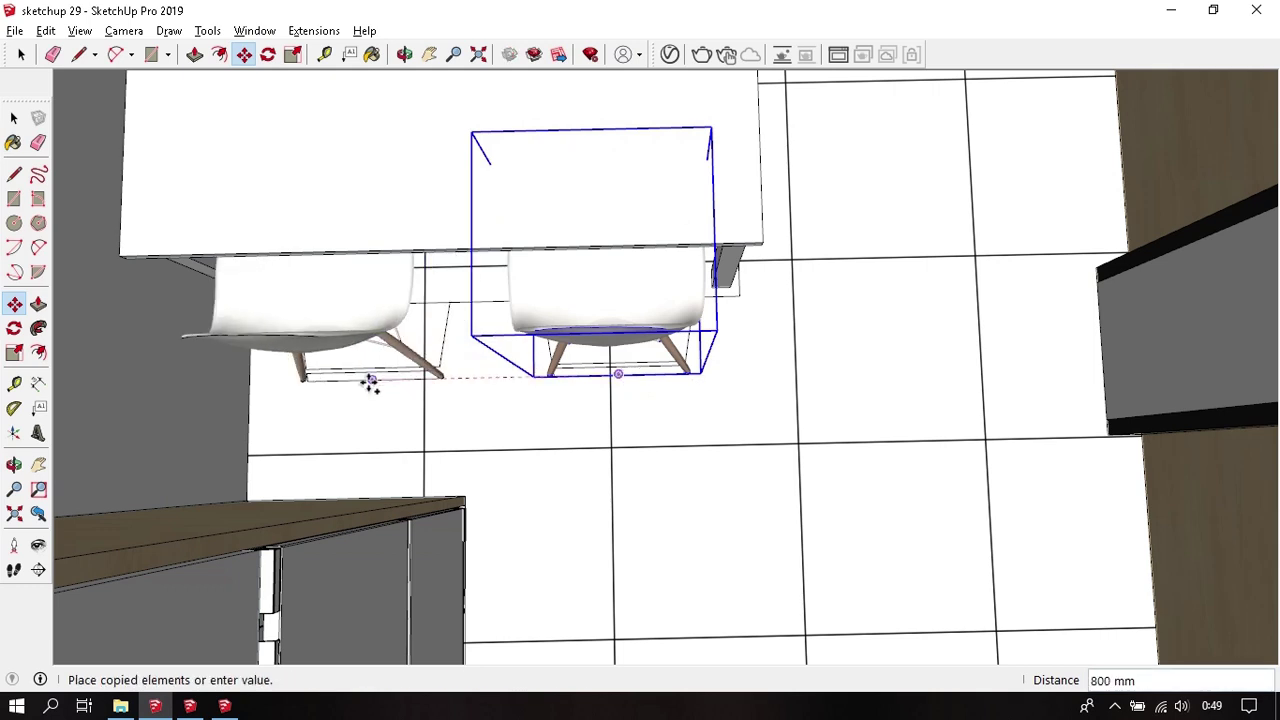
pyautogui.click(370, 379)
pyautogui.press('space')
pyautogui.moveTo(518, 477)
pyautogui.mouseDown(button='middle')
pyautogui.moveTo(347, 339)
pyautogui.moveTo(640, 352)
pyautogui.moveTo(626, 494)
pyautogui.mouseUp(button='middle')
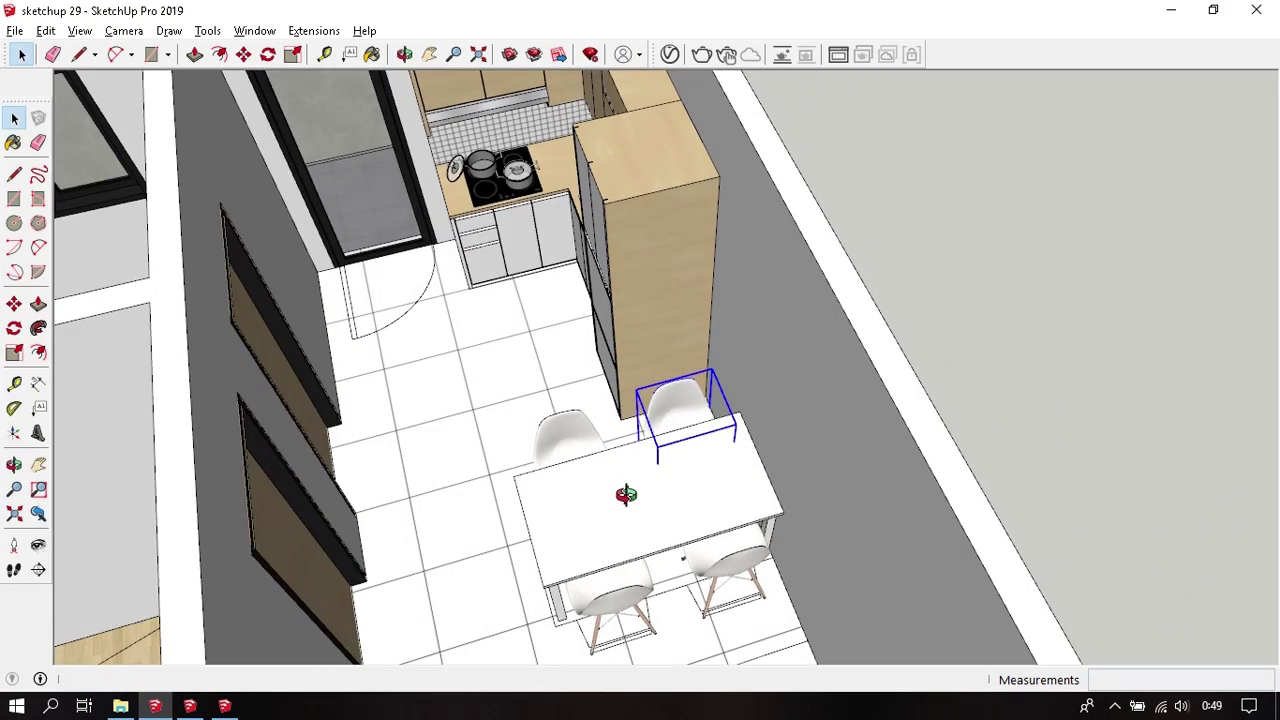
# - Sample the Color L05 wood from the tall cabinet with the Paint Bucket
pyautogui.press('b')
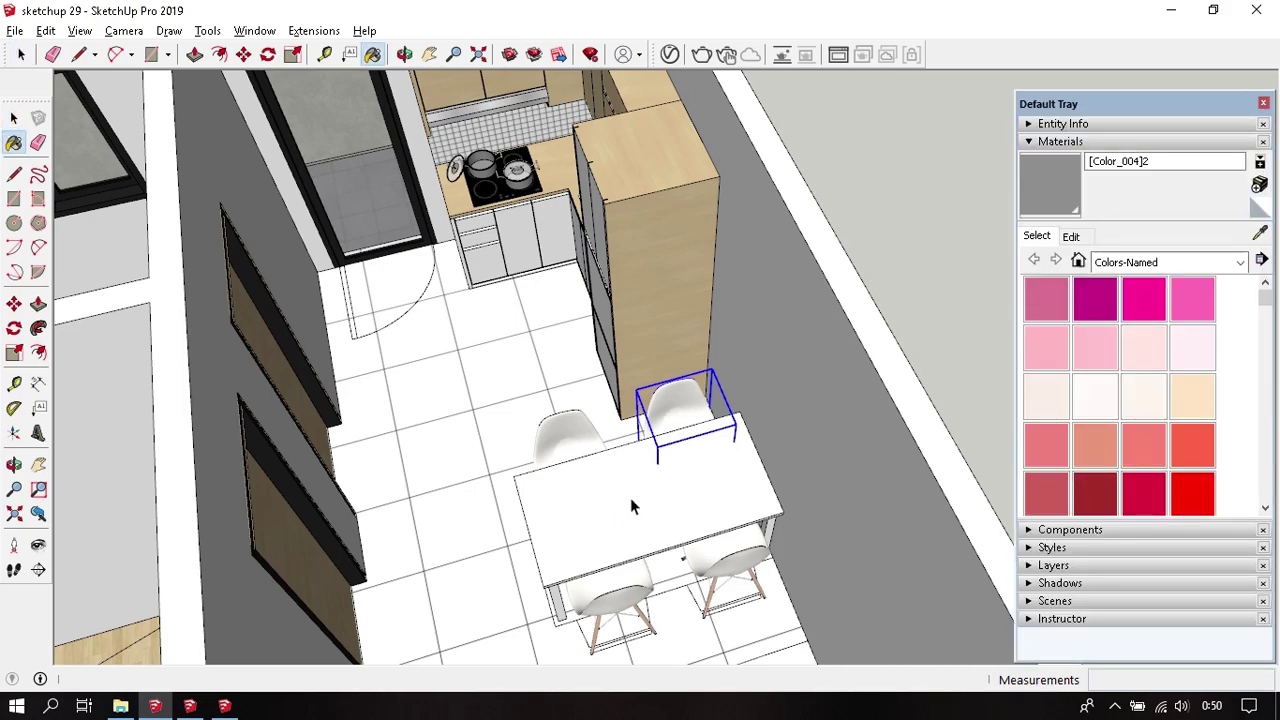
pyautogui.press('alt')
pyautogui.keyDown('alt'); pyautogui.click(674, 299); pyautogui.keyUp('alt')
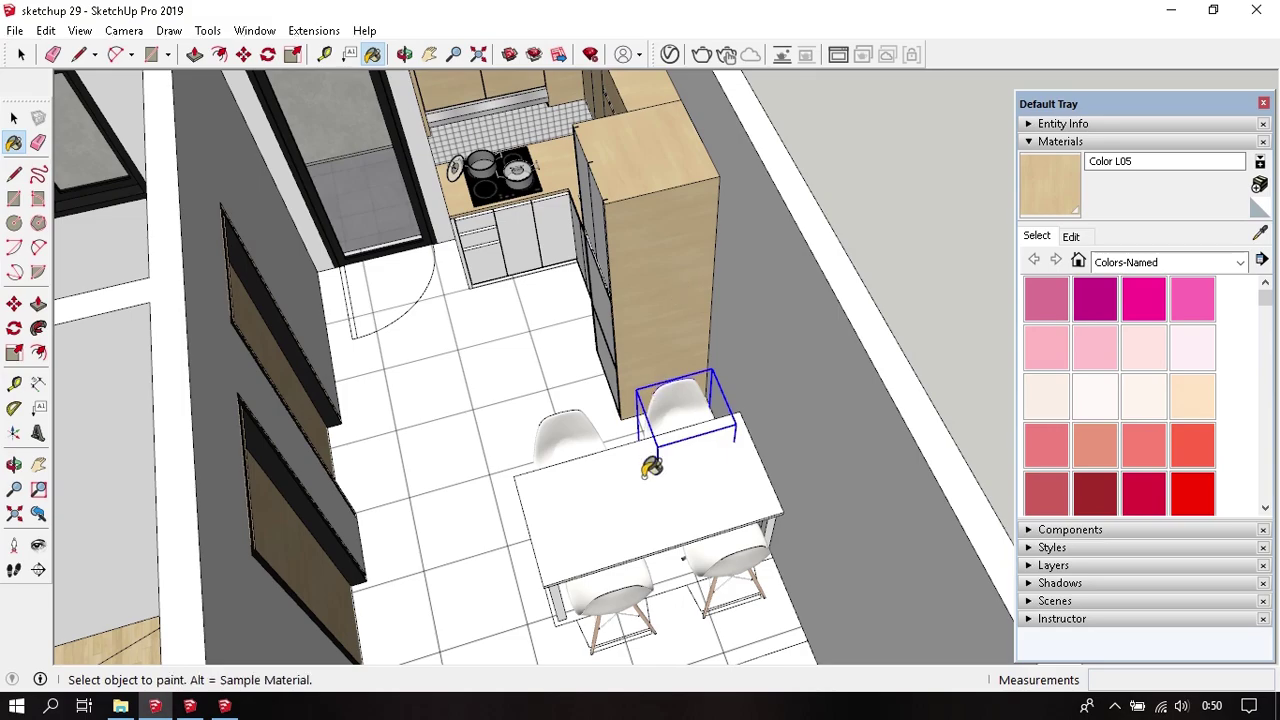
pyautogui.press('space')
# - Paint the dining table with the sampled Color L05 wood
pyautogui.scroll(3, 649, 526)
pyautogui.scroll(3, 649, 526)
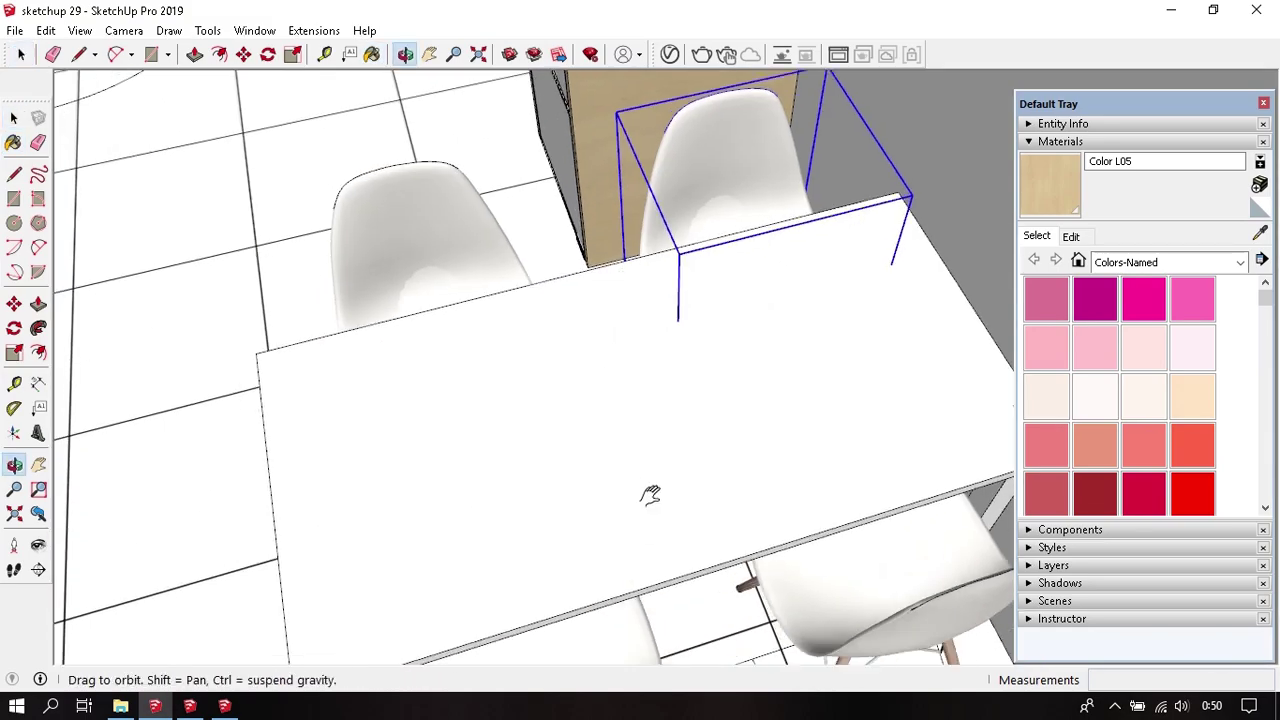
pyautogui.moveTo(651, 491)
pyautogui.mouseDown(button='middle')
pyautogui.moveTo(622, 357)
pyautogui.moveTo(537, 406)
pyautogui.moveTo(563, 258)
pyautogui.moveTo(329, 580)
pyautogui.mouseUp(button='middle')
pyautogui.scroll(-2, 622, 357)
pyautogui.press('b')
pyautogui.keyDown('shift'); pyautogui.click(598, 357); pyautogui.keyUp('shift')
pyautogui.press('space')
pyautogui.scroll(-3, 484, 441)
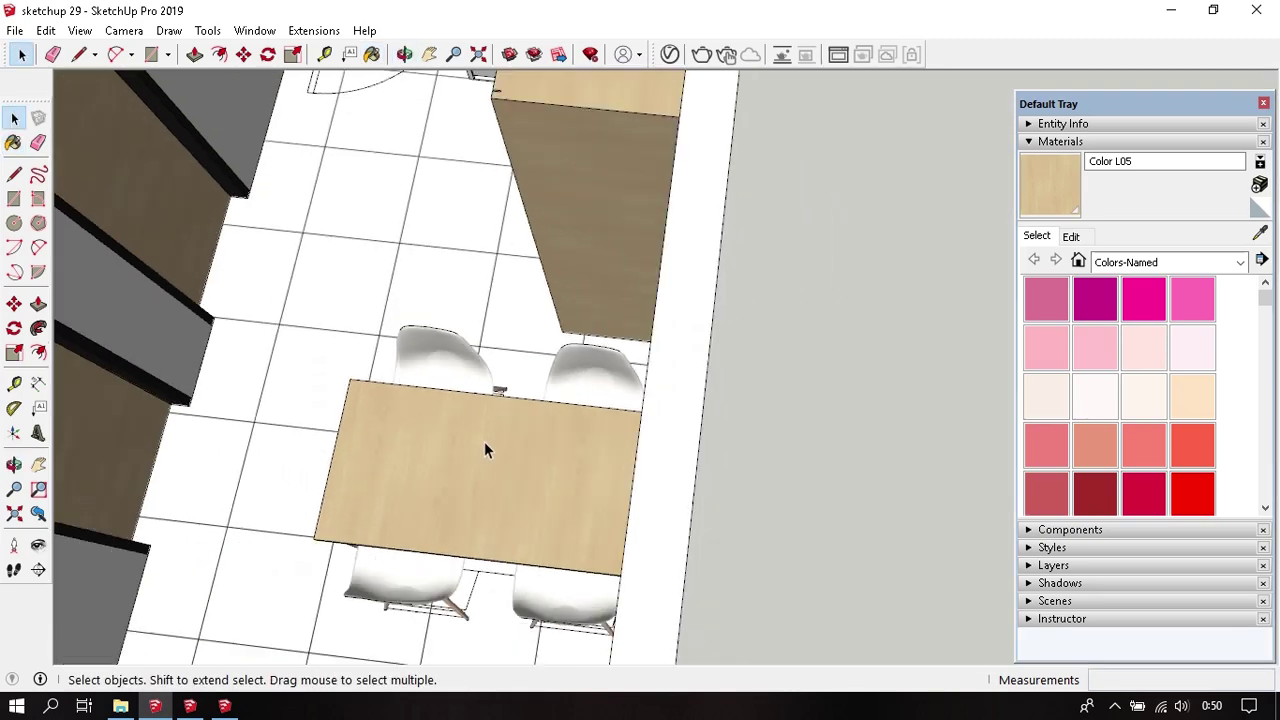
pyautogui.scroll(-2, 484, 441)
pyautogui.scroll(-2, 477, 453)
pyautogui.moveTo(477, 453); pyautogui.dragTo(153, 357, button='middle')
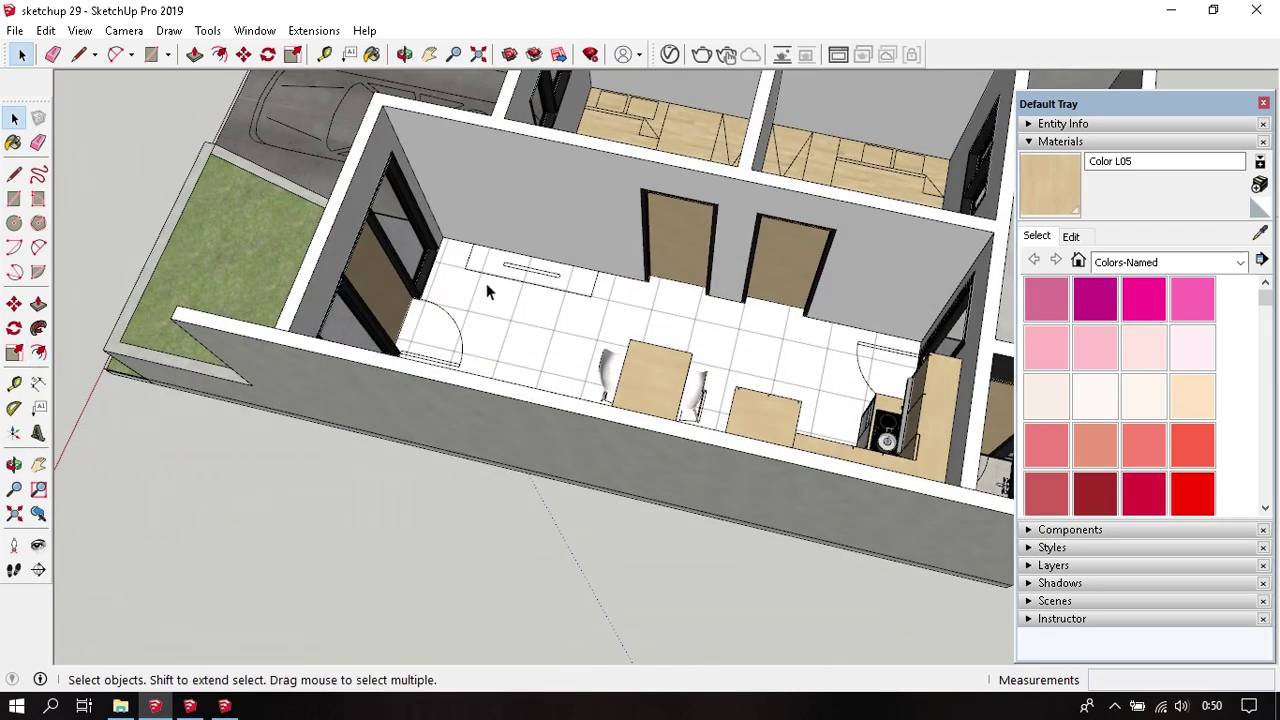
# - Draw a 400 by 1800 mm rectangle on the floor against the wall
pyautogui.scroll(2, 486, 283)
pyautogui.scroll(3, 486, 318)
pyautogui.moveTo(491, 294)
pyautogui.mouseDown(button='middle')
pyautogui.moveTo(456, 375)
pyautogui.moveTo(557, 428)
pyautogui.mouseUp(button='middle')
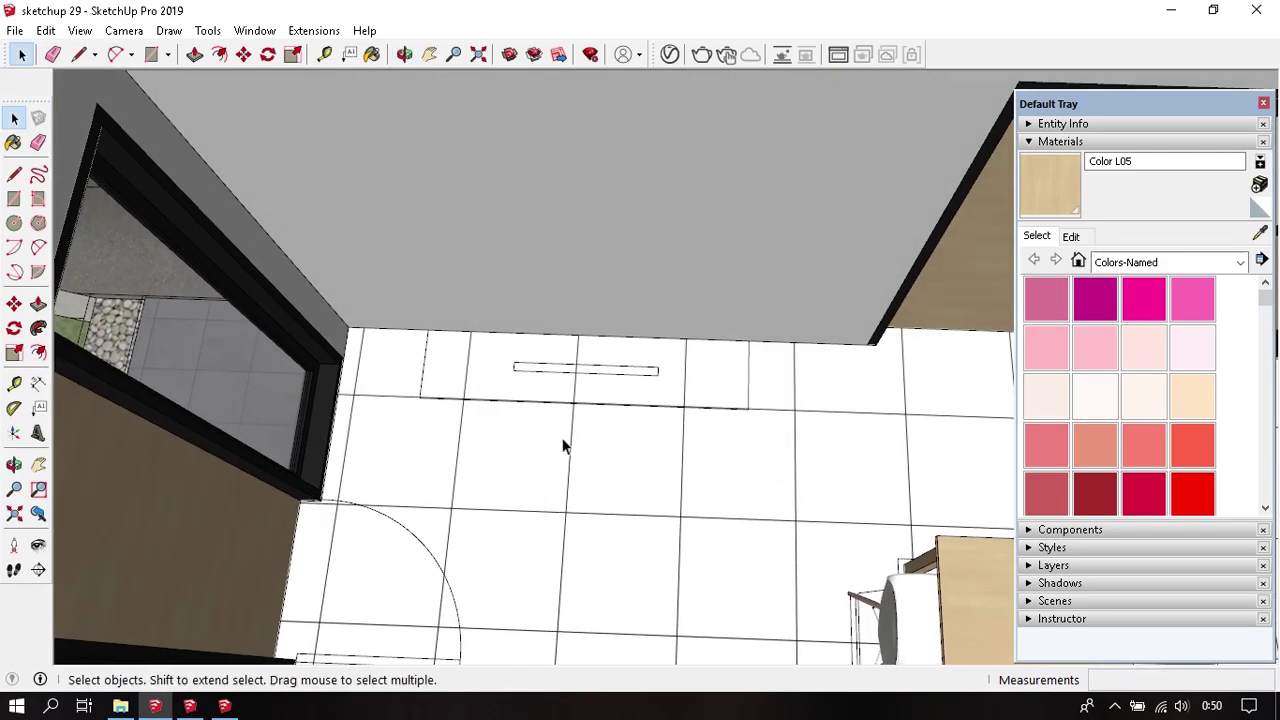
pyautogui.scroll(2, 473, 380)
pyautogui.press('r')
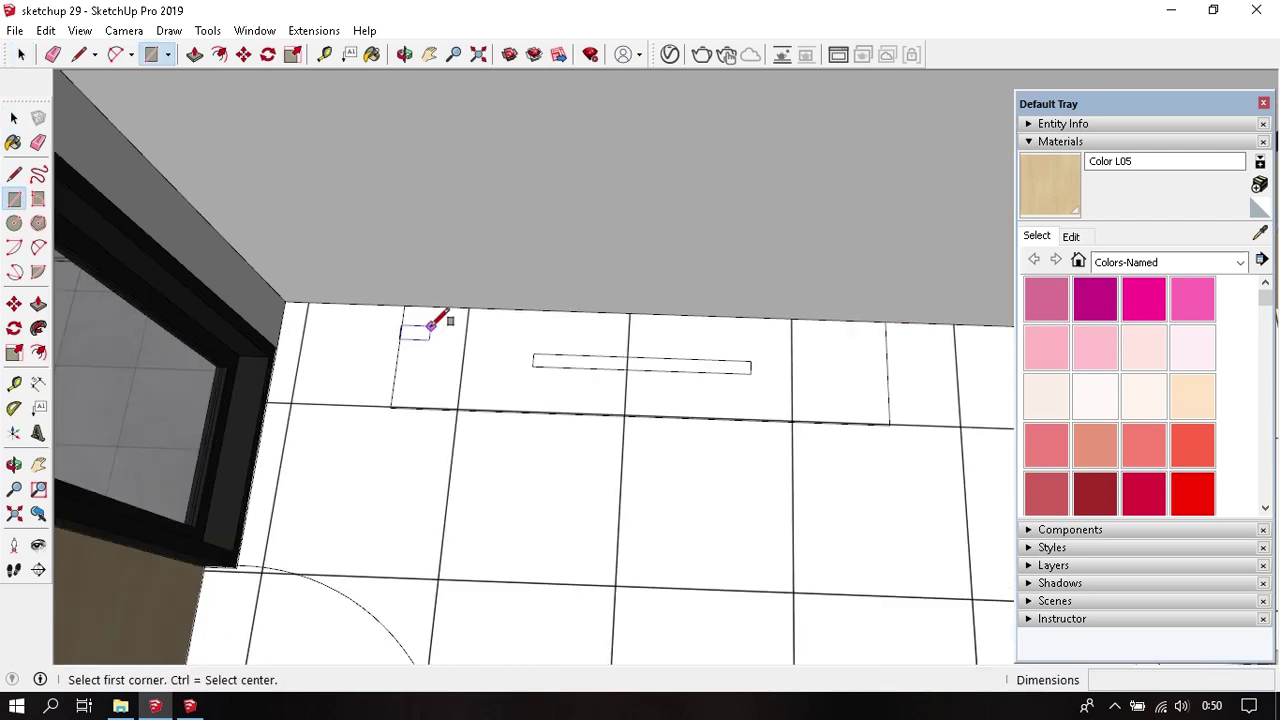
pyautogui.click(403, 306)
pyautogui.click(886, 423)
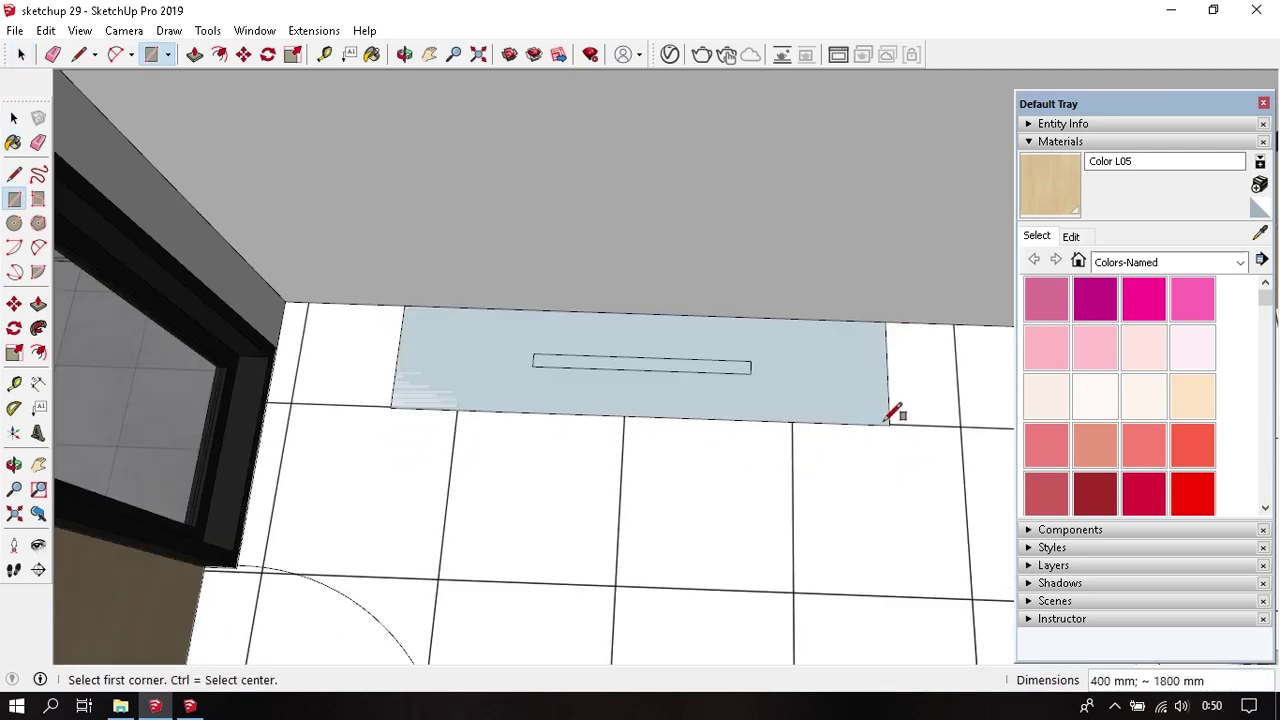
# - Push/Pull the rectangle up 500 mm and select the whole box
pyautogui.moveTo(893, 414)
pyautogui.mouseDown(button='middle')
pyautogui.moveTo(606, 386)
pyautogui.moveTo(677, 394)
pyautogui.moveTo(657, 406)
pyautogui.mouseUp(button='middle')
pyautogui.press('p')
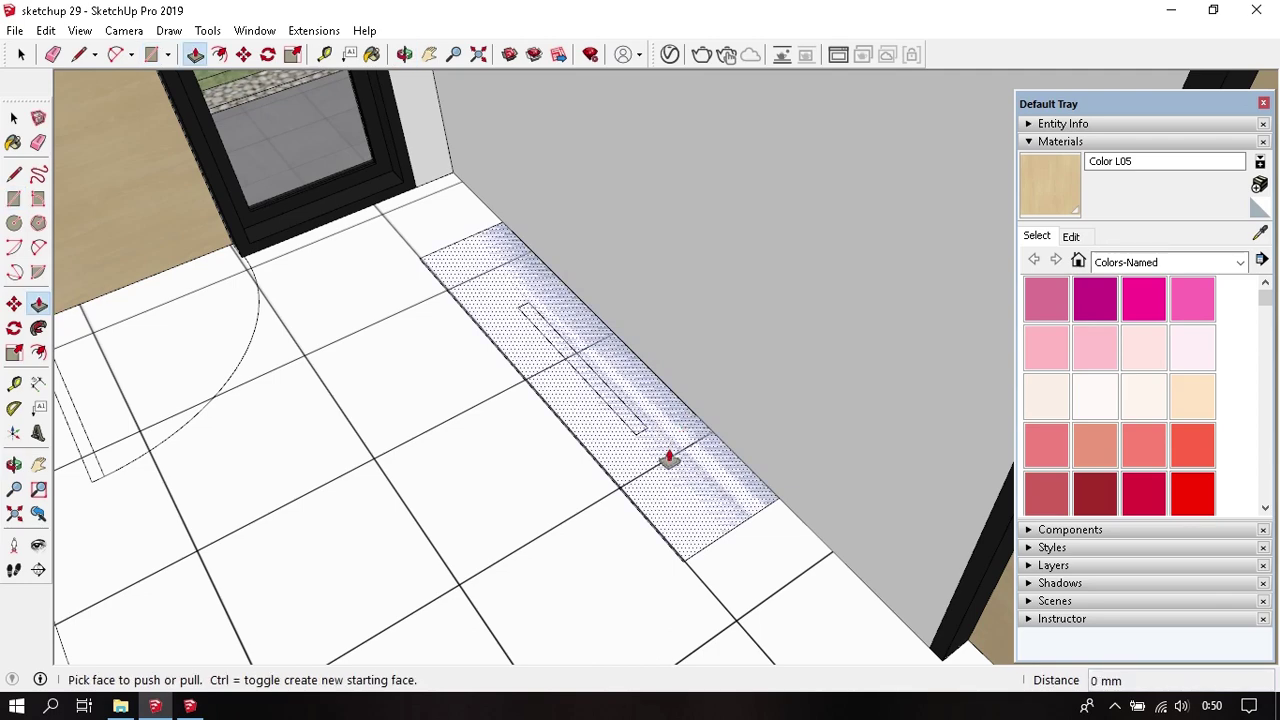
pyautogui.click(669, 460)
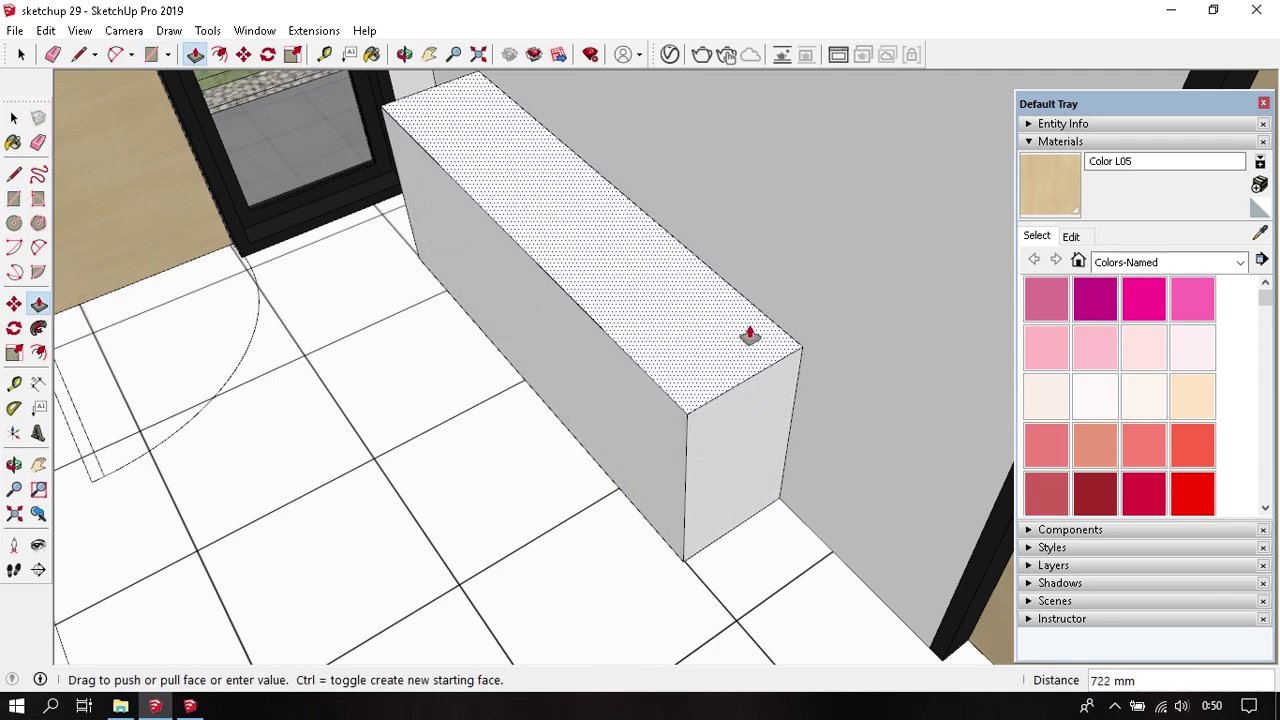
pyautogui.press('Return')
pyautogui.press('space')
pyautogui.tripleClick(551, 317)
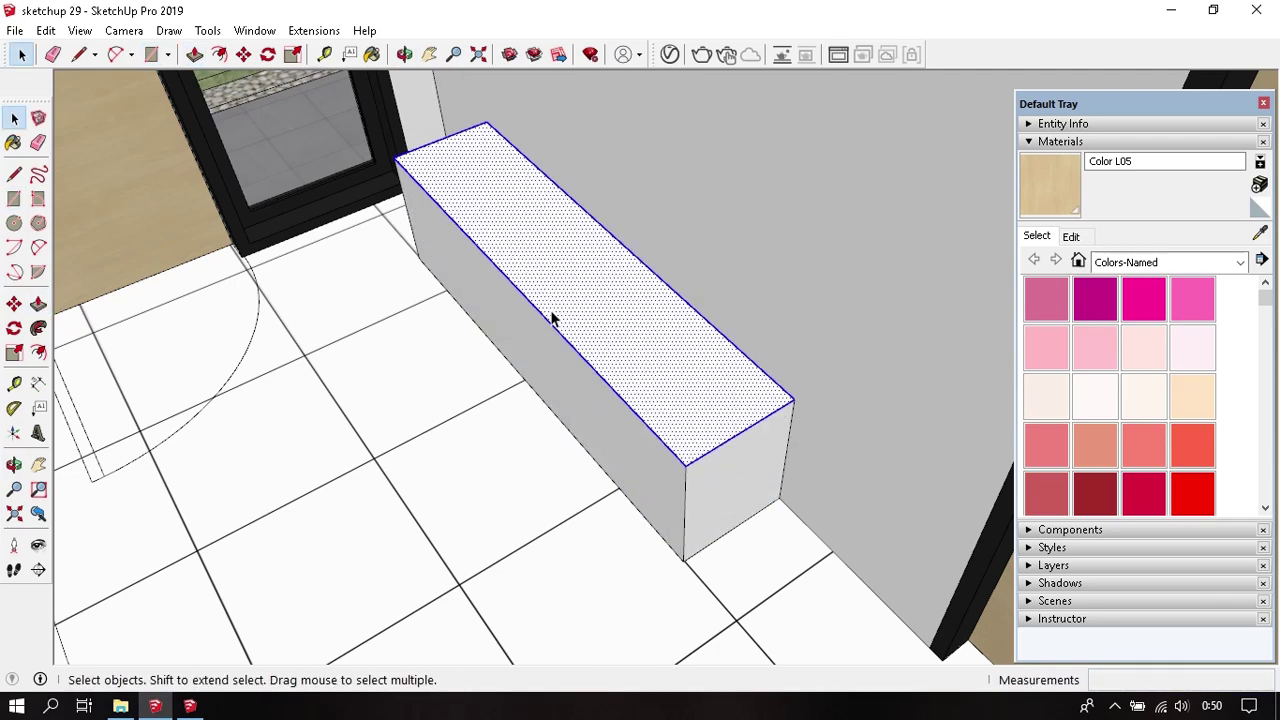
pyautogui.rightClick(551, 317)
# - Group the box, enable Hide Rest Of Model, and open the group for editing
pyautogui.click(651, 474)
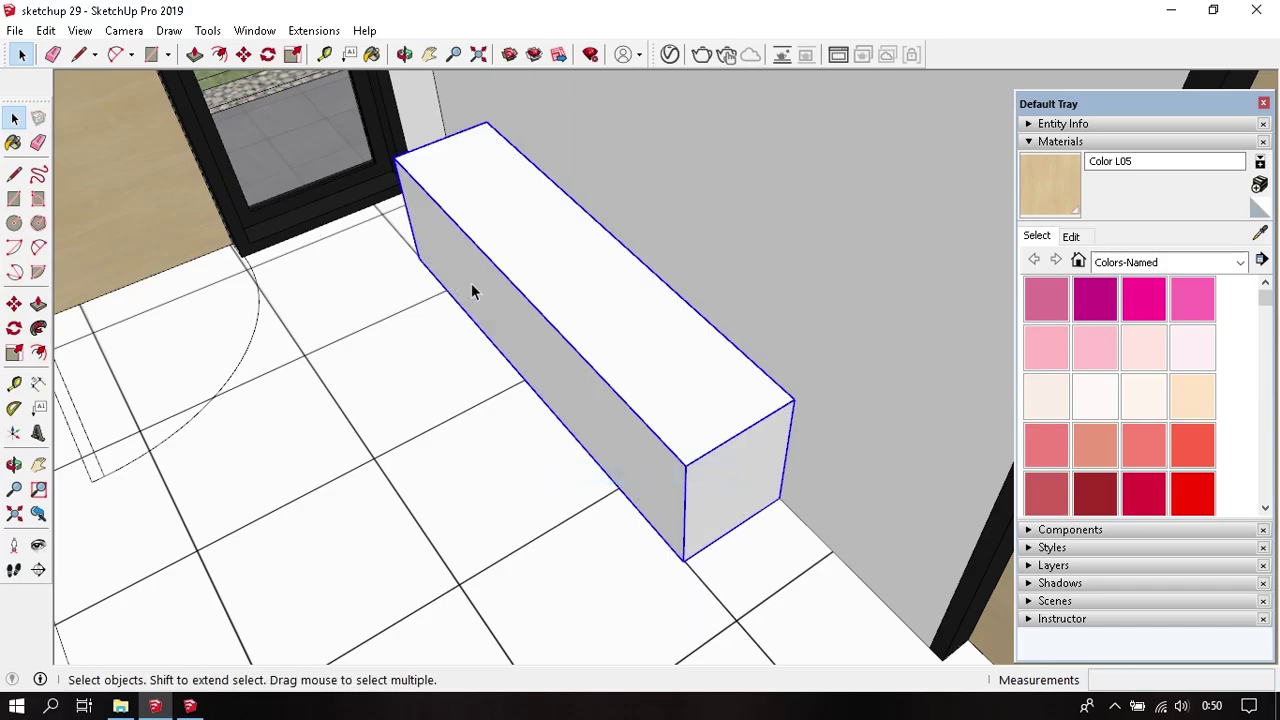
pyautogui.click(80, 30)
pyautogui.moveTo(135, 319)
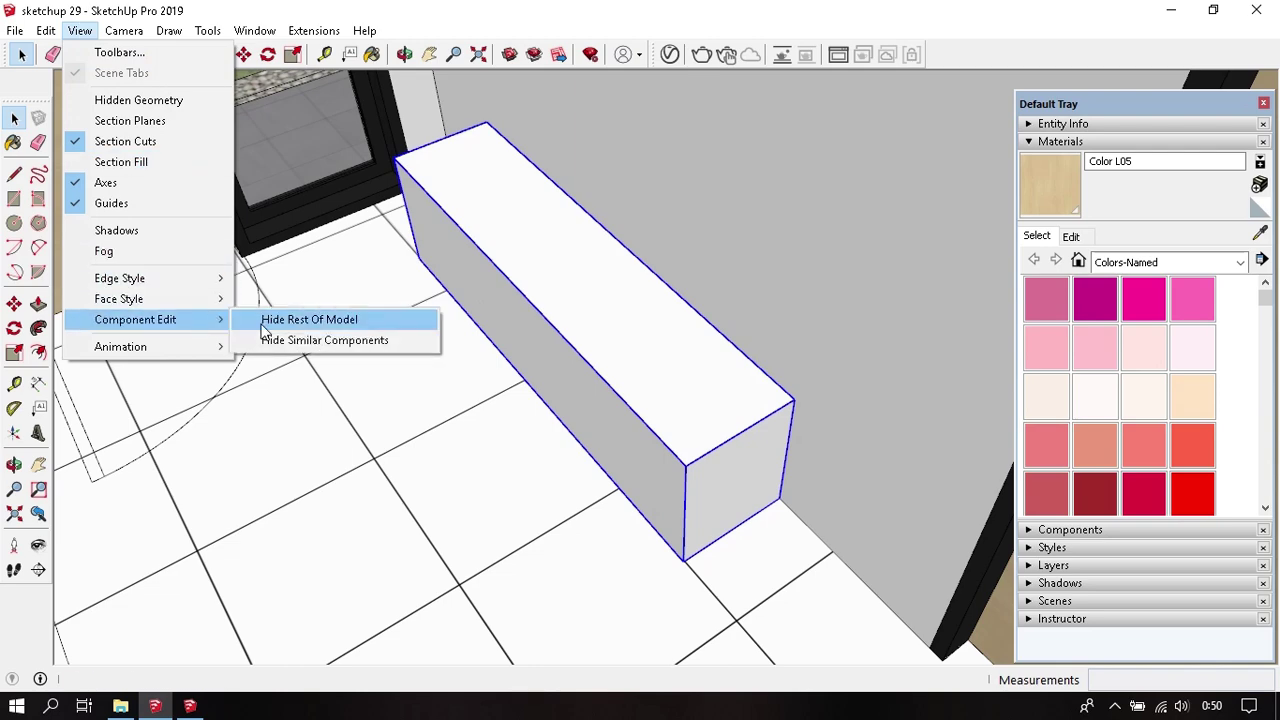
pyautogui.click(264, 325)
pyautogui.doubleClick(581, 274)
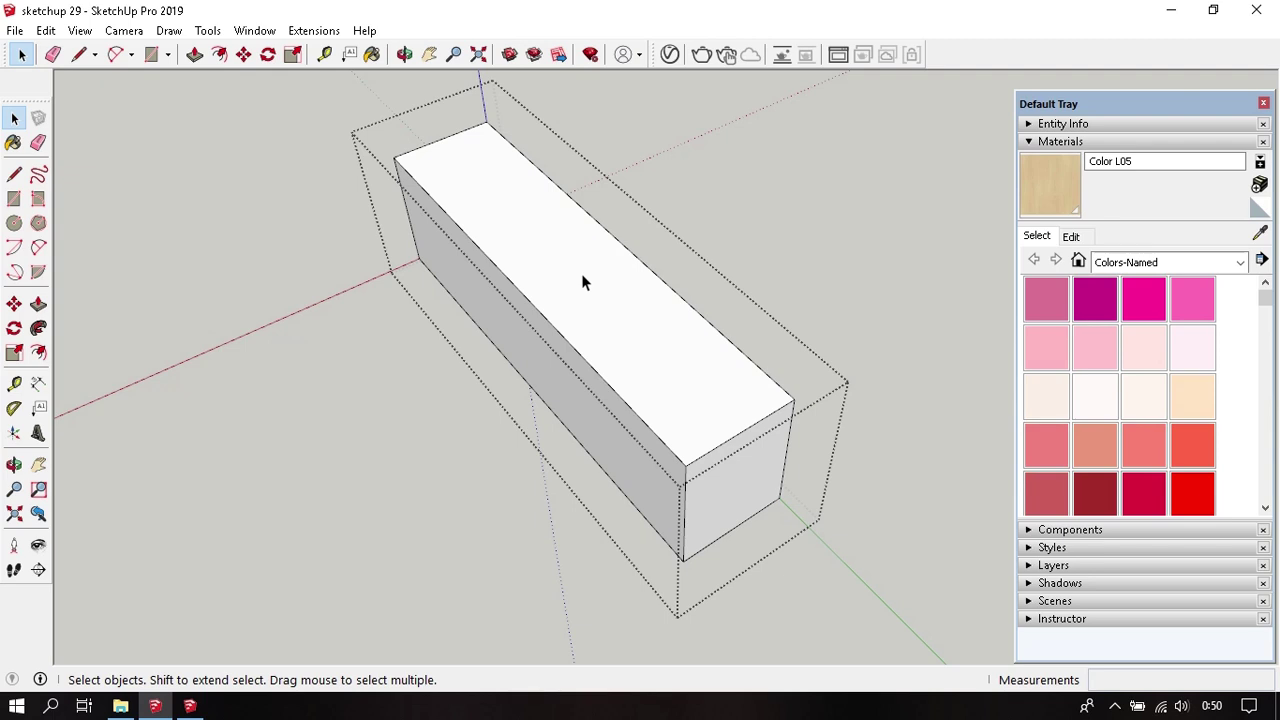
pyautogui.scroll(2, 600, 371)
pyautogui.scroll(2, 597, 386)
pyautogui.moveTo(597, 386)
pyautogui.mouseDown(button='middle')
pyautogui.moveTo(503, 437)
pyautogui.moveTo(655, 270)
pyautogui.moveTo(657, 321)
pyautogui.moveTo(586, 423)
pyautogui.moveTo(679, 208)
pyautogui.moveTo(448, 343)
pyautogui.moveTo(522, 318)
pyautogui.mouseUp(button='middle')
# - Offset the cabinet's front face inward by 30 mm to form a border
pyautogui.press('f')
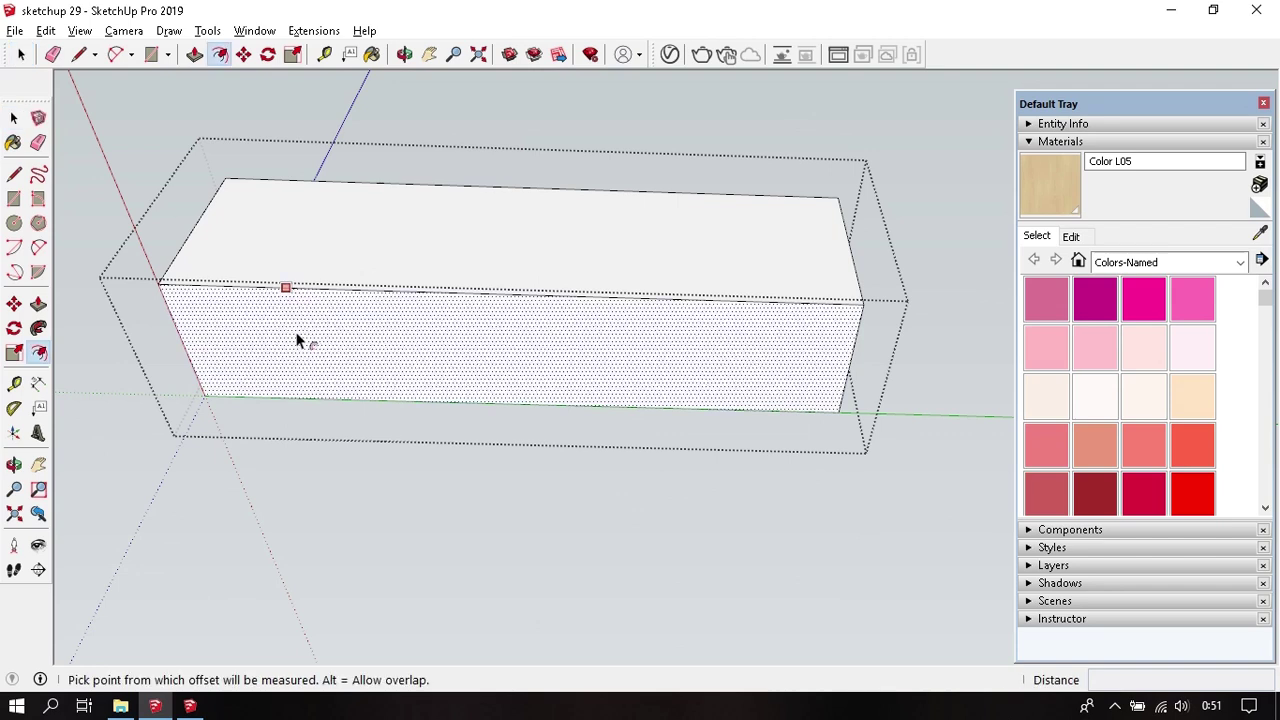
pyautogui.click(283, 341)
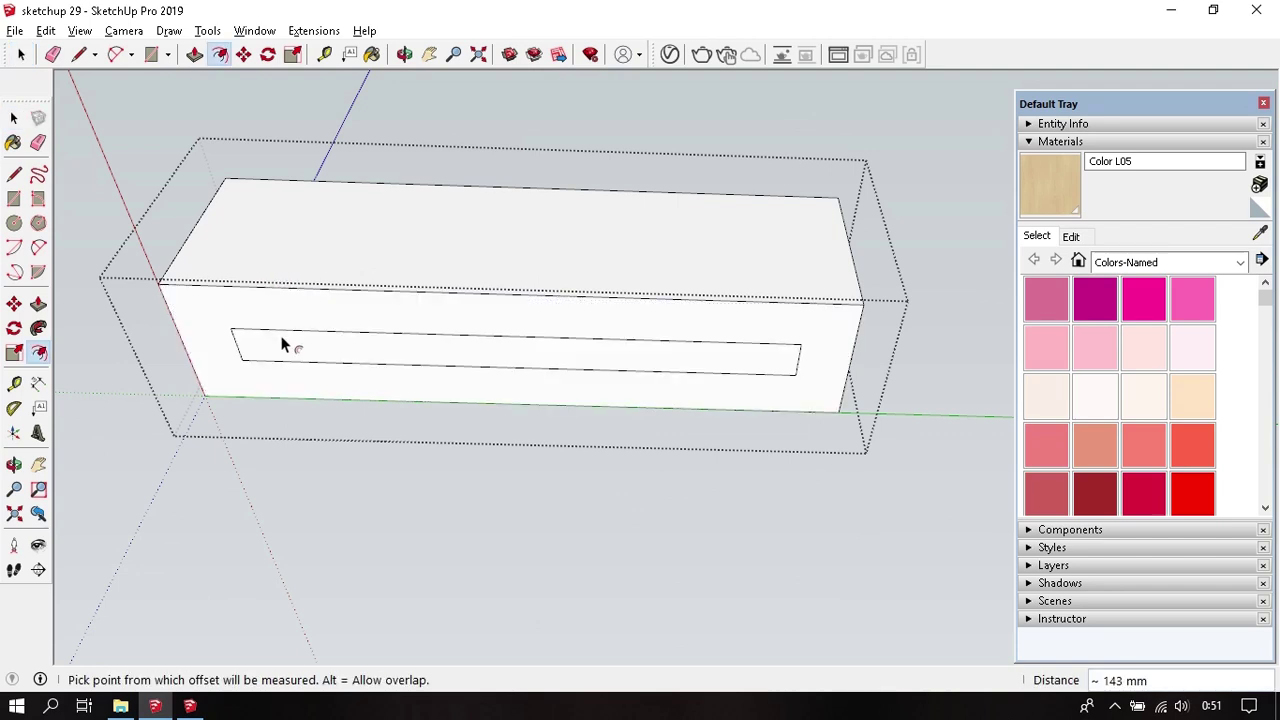
pyautogui.press('Escape')
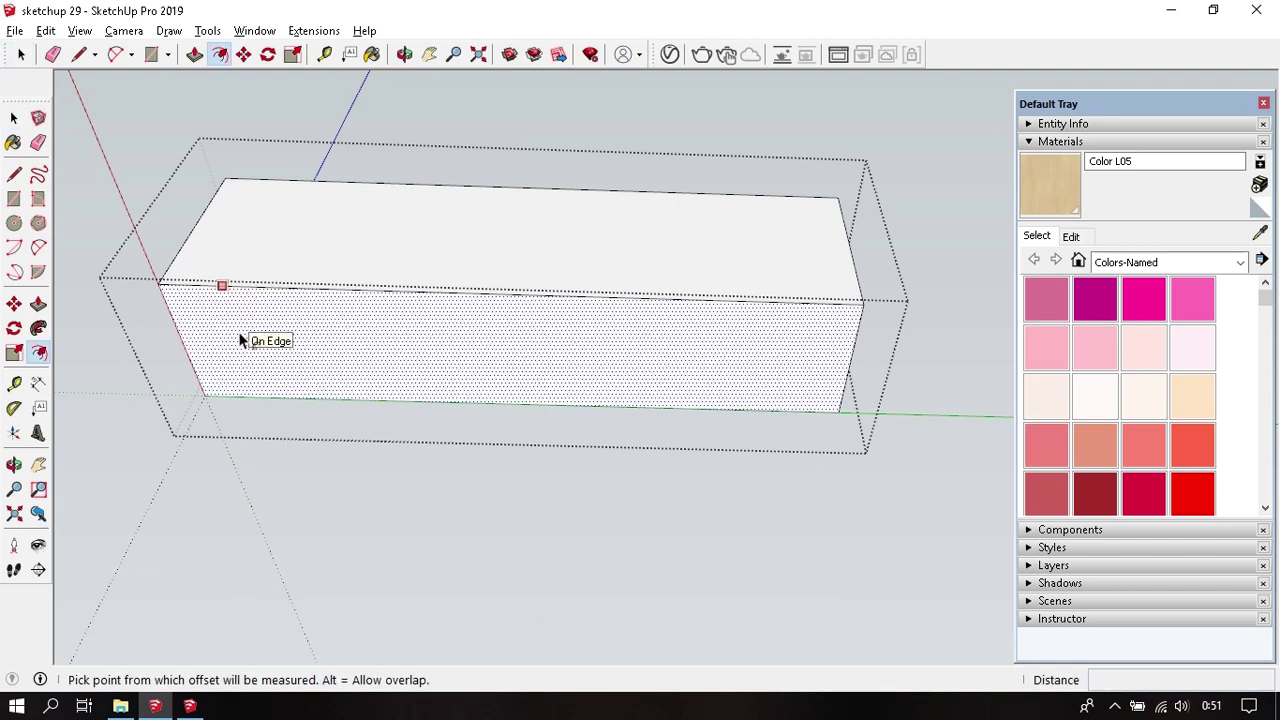
pyautogui.click(240, 341)
pyautogui.write('30')
pyautogui.press('Return')
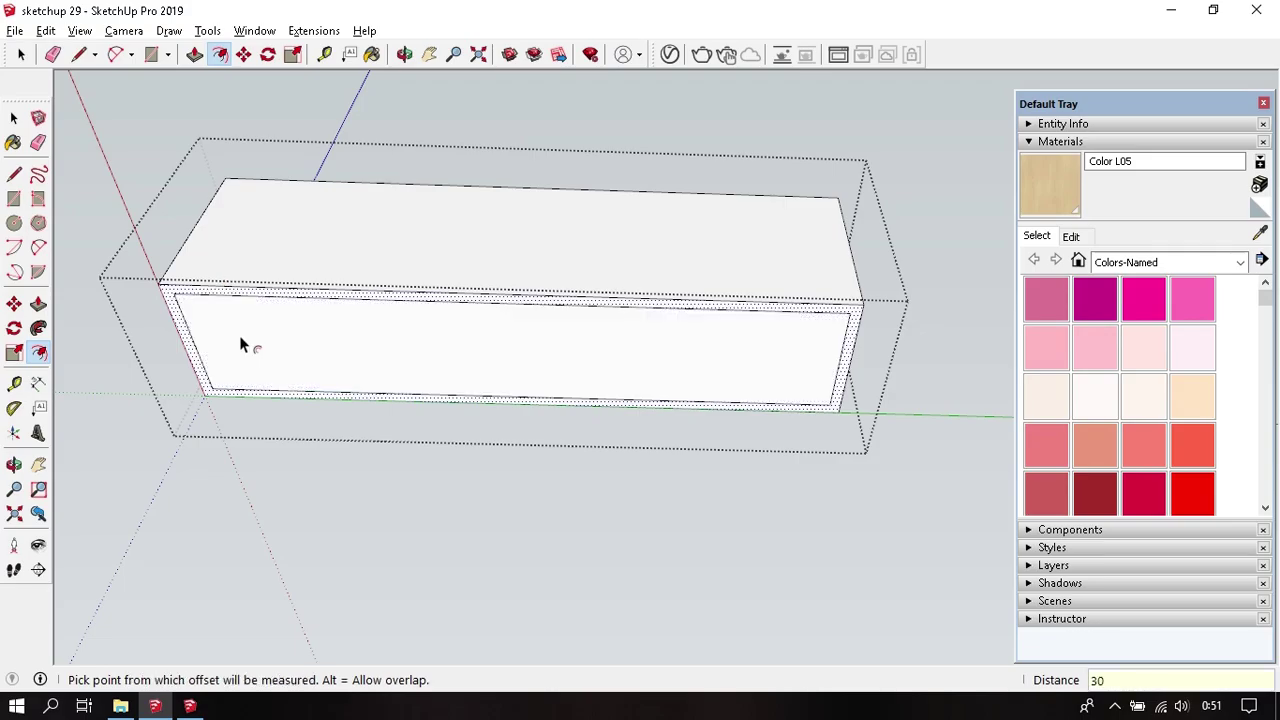
pyautogui.moveTo(240, 342)
pyautogui.mouseDown(button='middle')
pyautogui.moveTo(329, 343)
pyautogui.moveTo(375, 399)
pyautogui.mouseUp(button='middle')
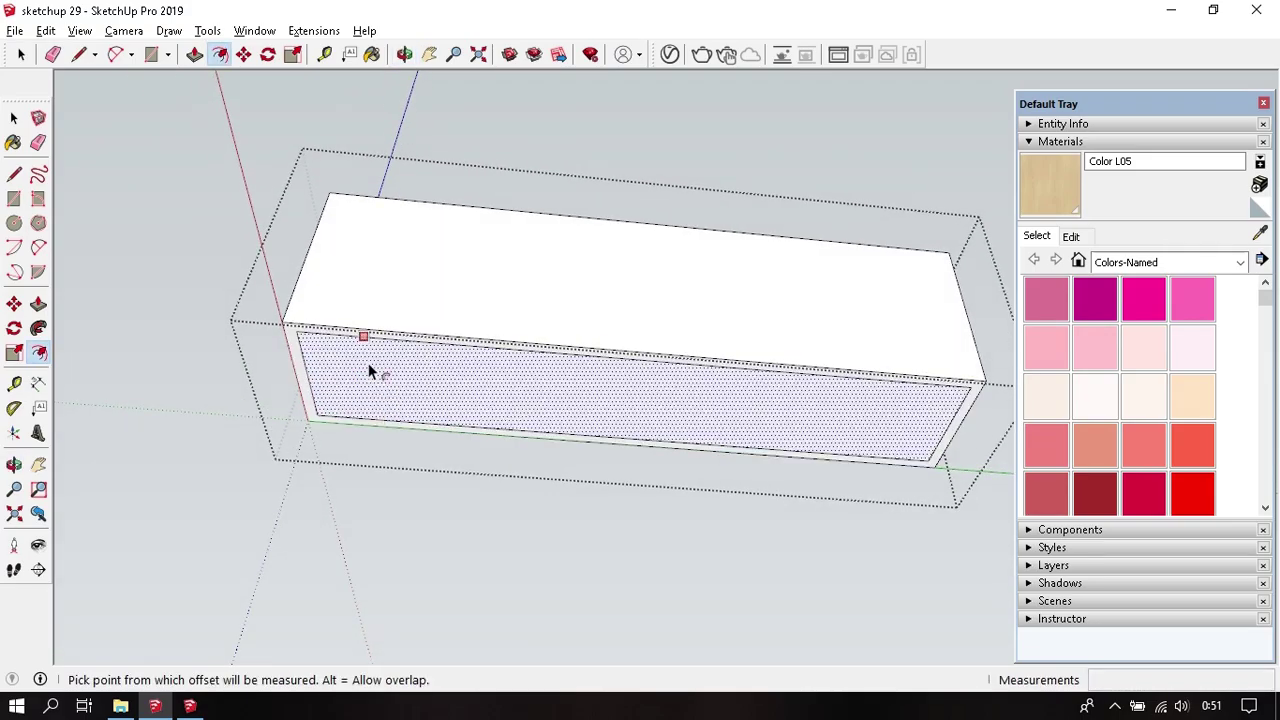
# - Push the inner front face back 50 mm
pyautogui.press('p')
pyautogui.scroll(3, 314, 349)
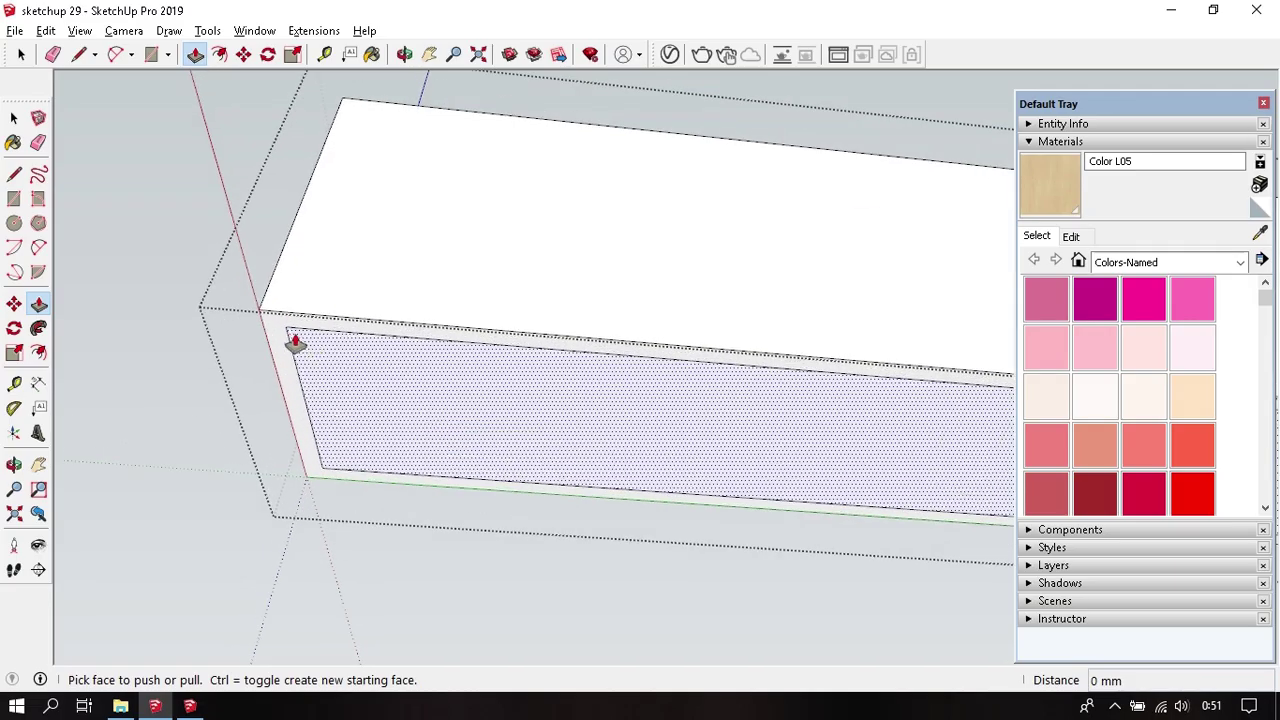
pyautogui.click(277, 337)
pyautogui.write('50')
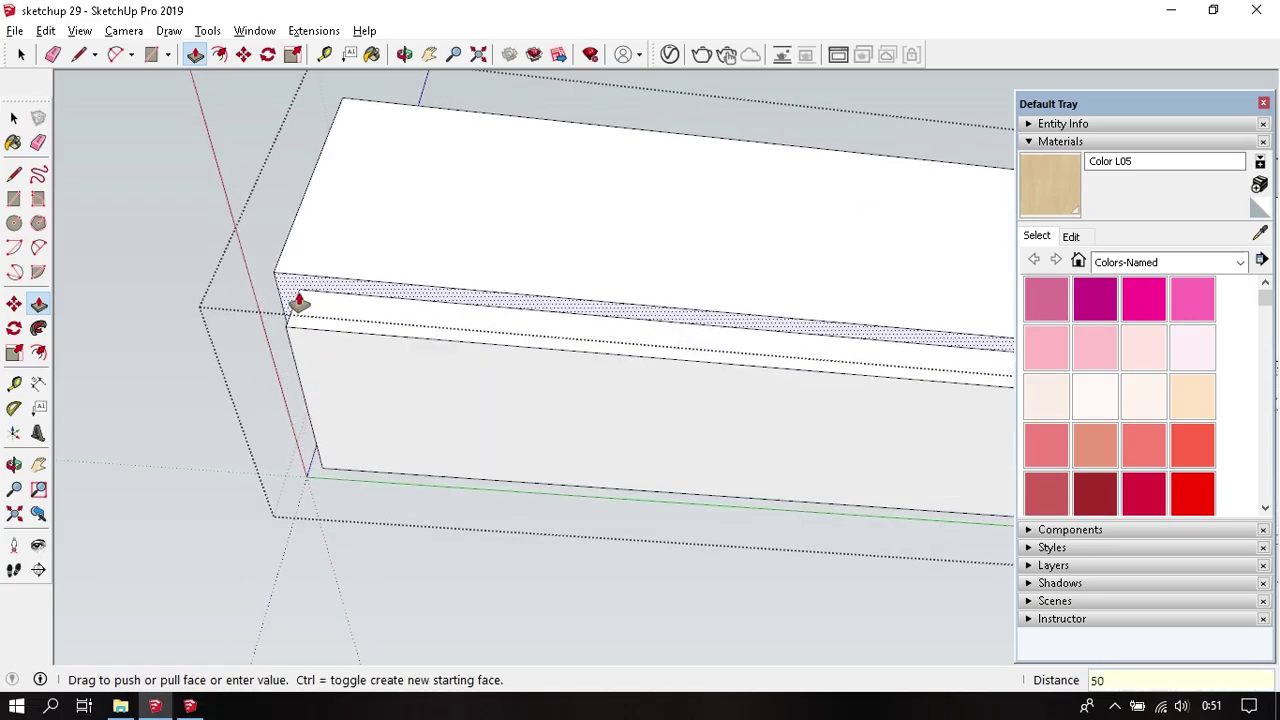
pyautogui.press('Return')
pyautogui.moveTo(300, 300)
pyautogui.mouseDown(button='middle')
pyautogui.moveTo(569, 234)
pyautogui.moveTo(603, 418)
pyautogui.moveTo(623, 391)
pyautogui.mouseUp(button='middle')
pyautogui.scroll(3, 610, 418)
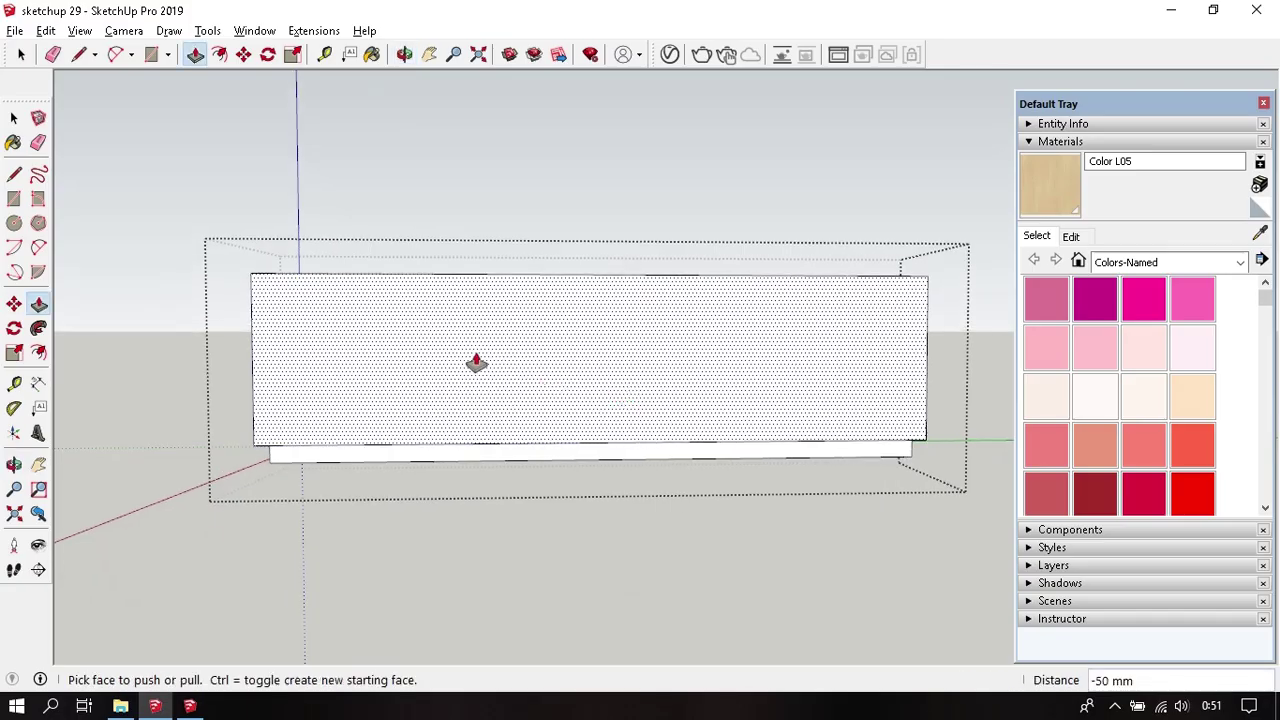
# - Offset the recessed front face again to outline an inner door panel
pyautogui.press('f')
pyautogui.click(390, 364)
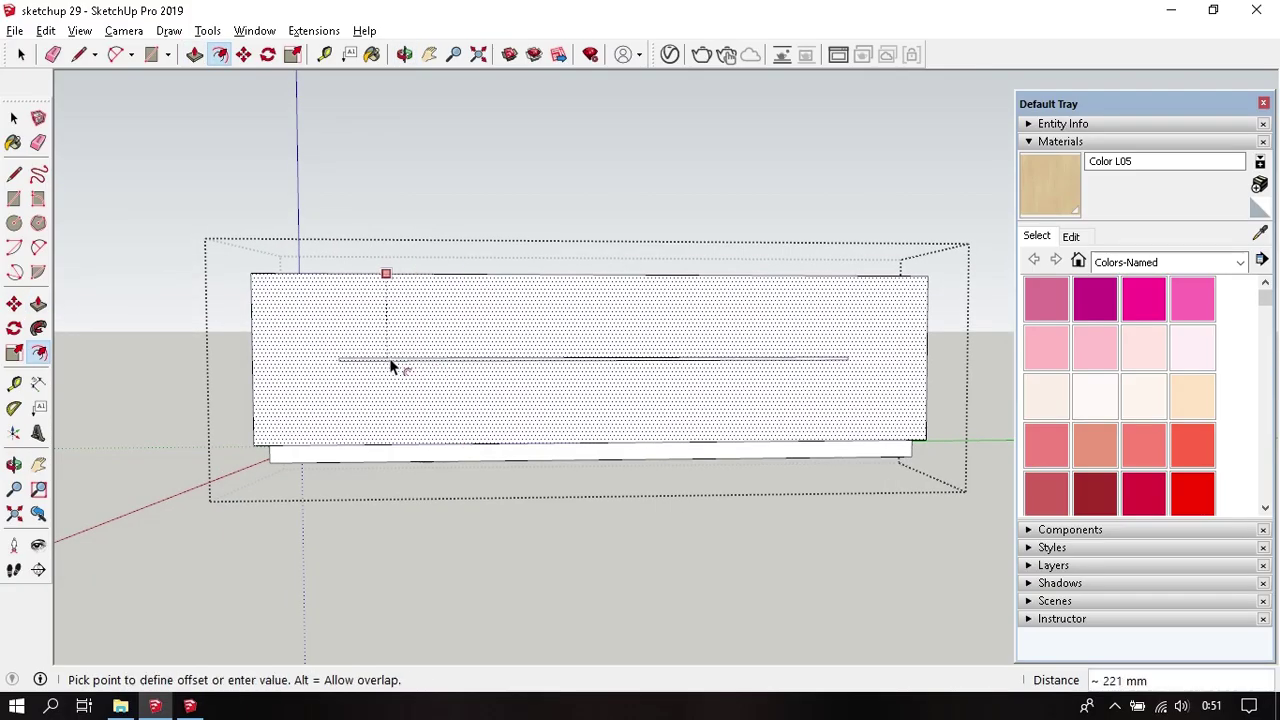
pyautogui.press('Return')
# - Copy the inner rectangle's left edge to the right corner with a /3 array, making three equal doors
pyautogui.press('space')
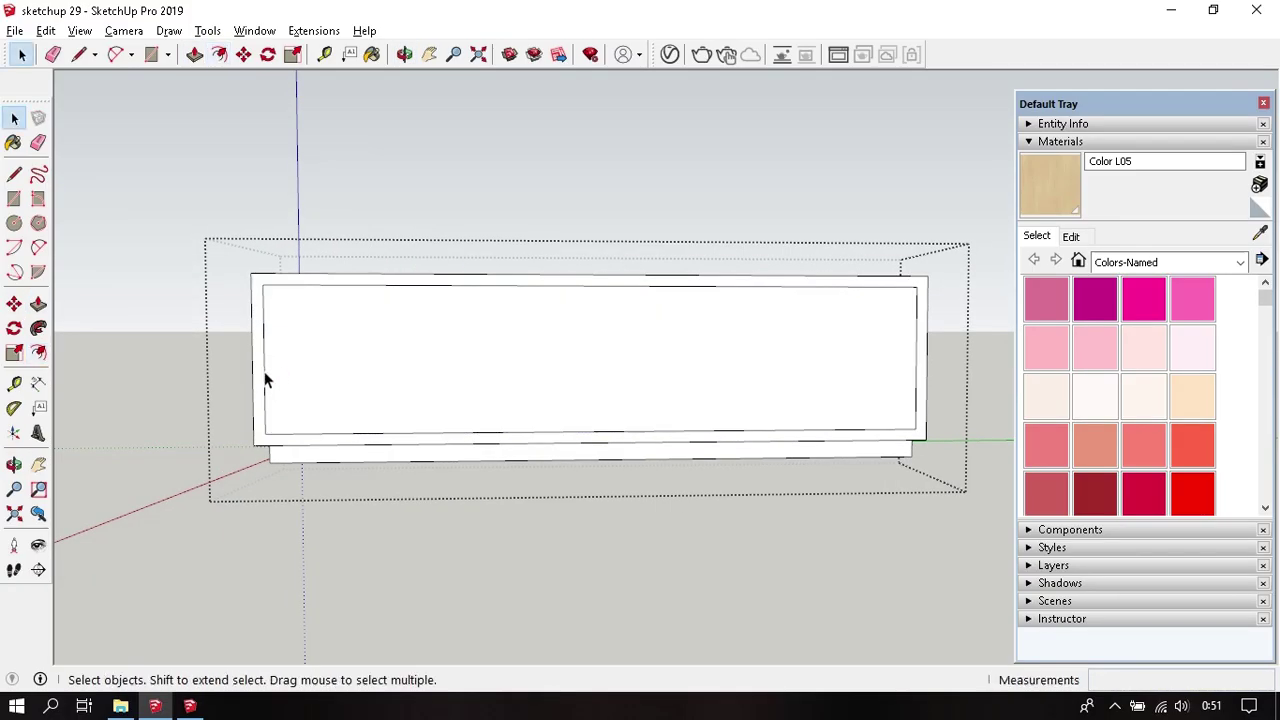
pyautogui.press('m')
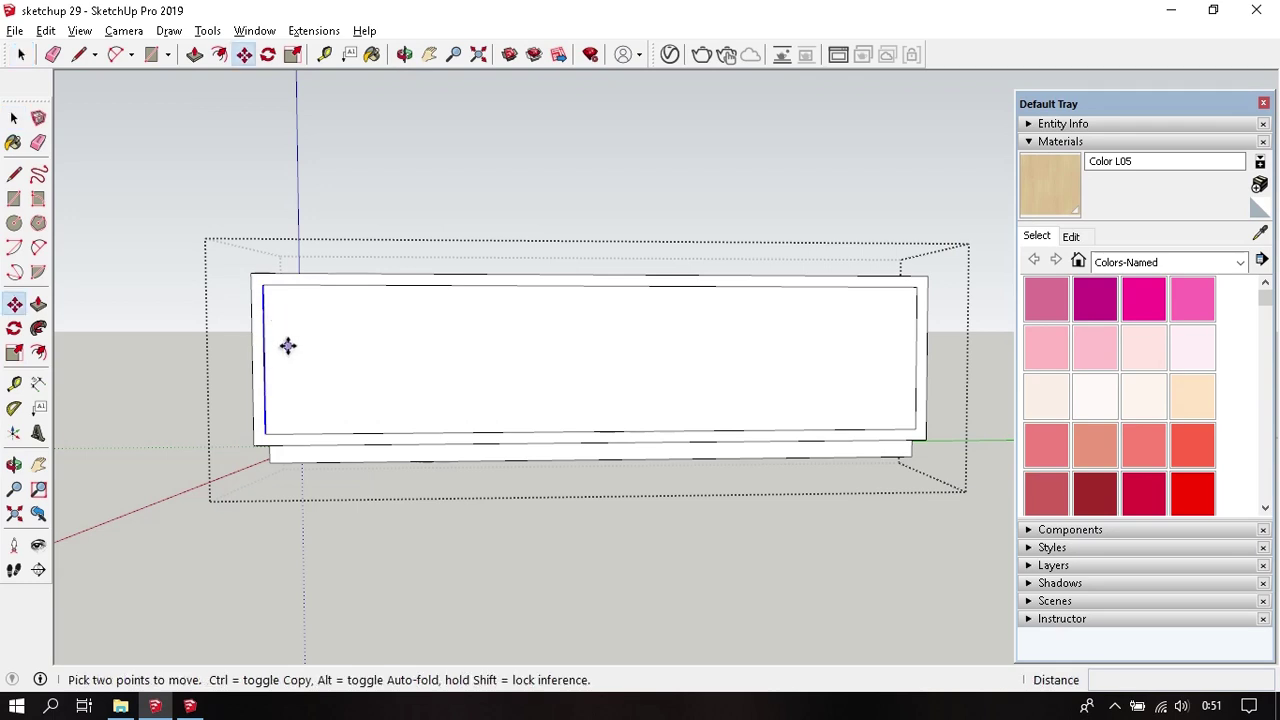
pyautogui.click(262, 285)
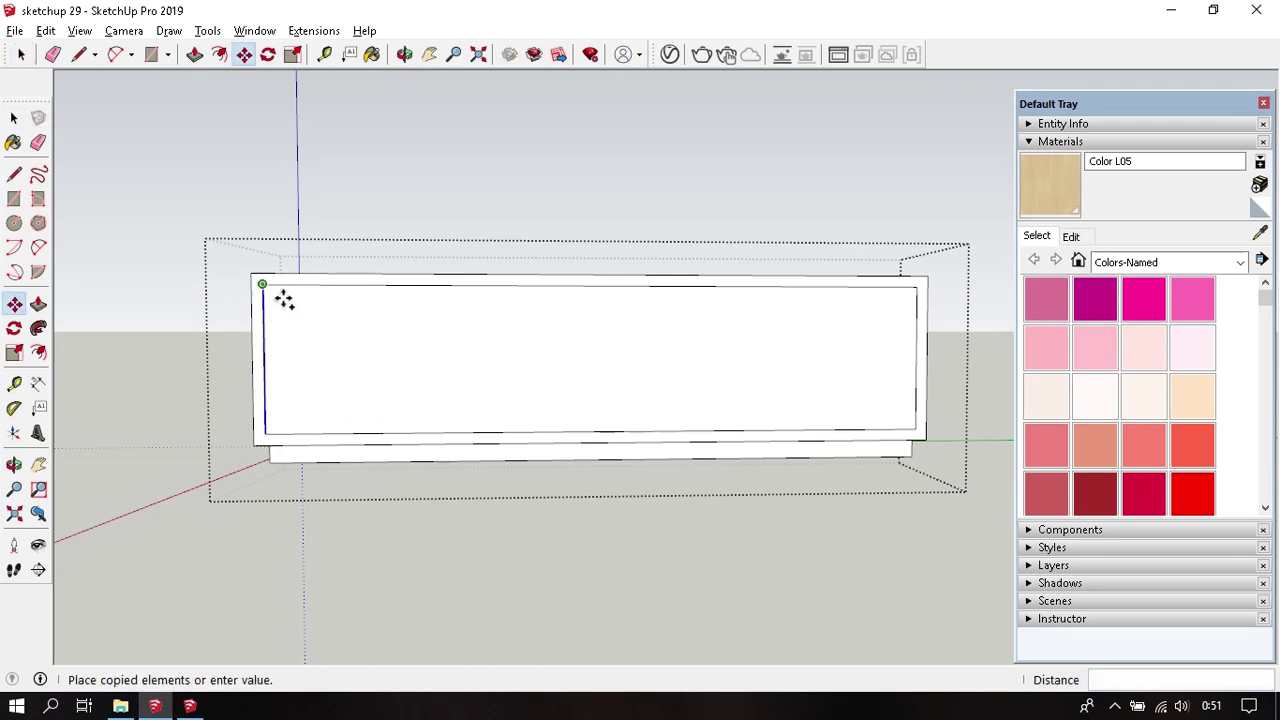
pyautogui.click(901, 289)
pyautogui.write('/')
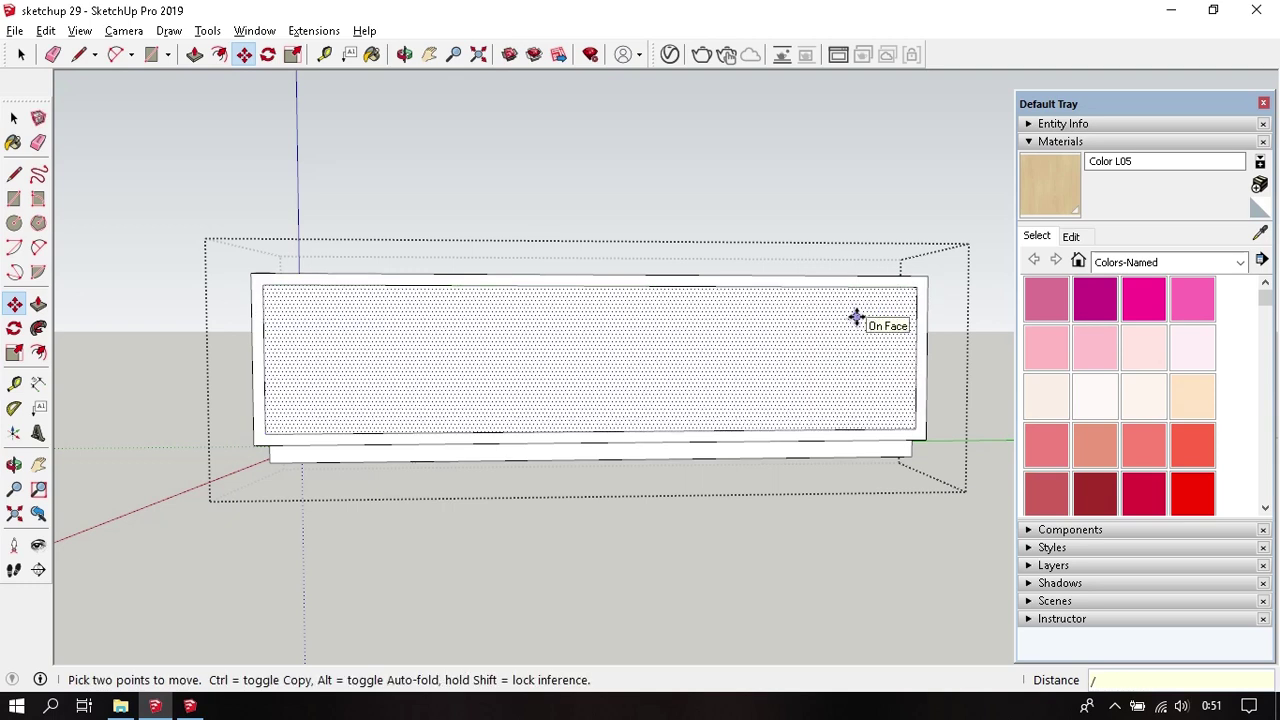
pyautogui.write('3')
pyautogui.press('Return')
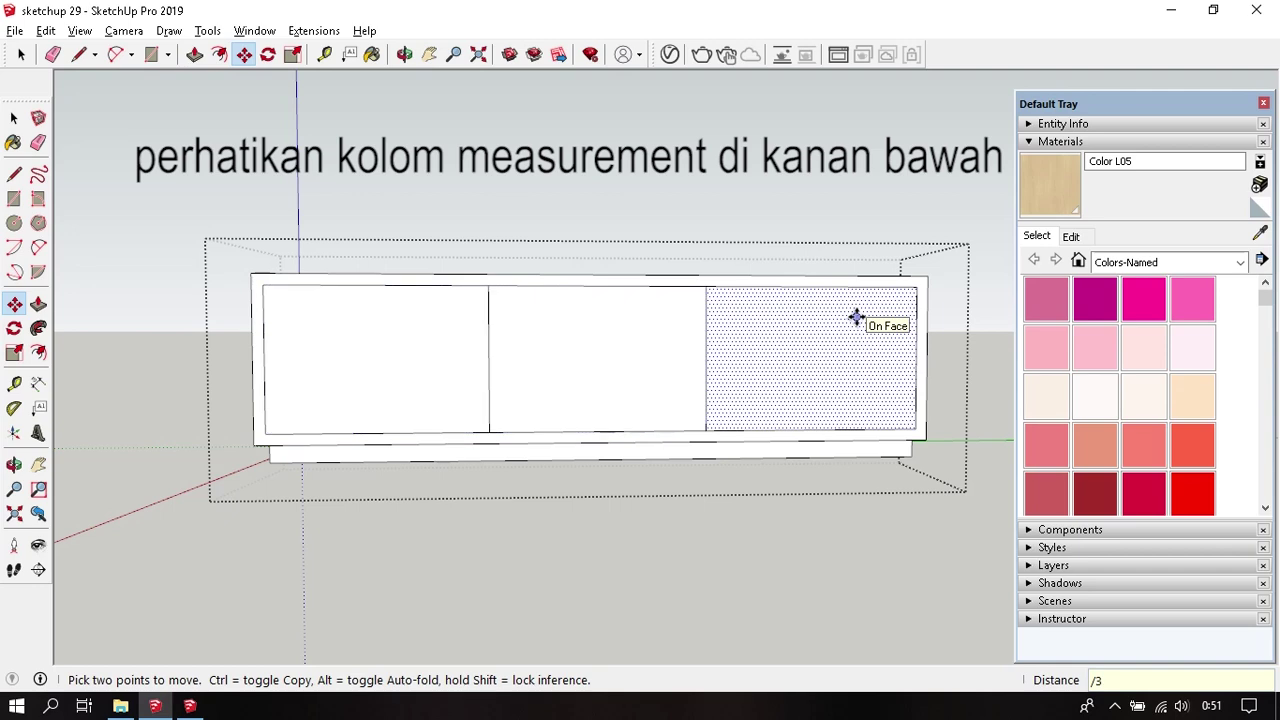
pyautogui.press('space')
pyautogui.moveTo(657, 351)
pyautogui.mouseDown(button='middle')
pyautogui.moveTo(651, 385)
pyautogui.moveTo(634, 388)
pyautogui.mouseUp(button='middle')
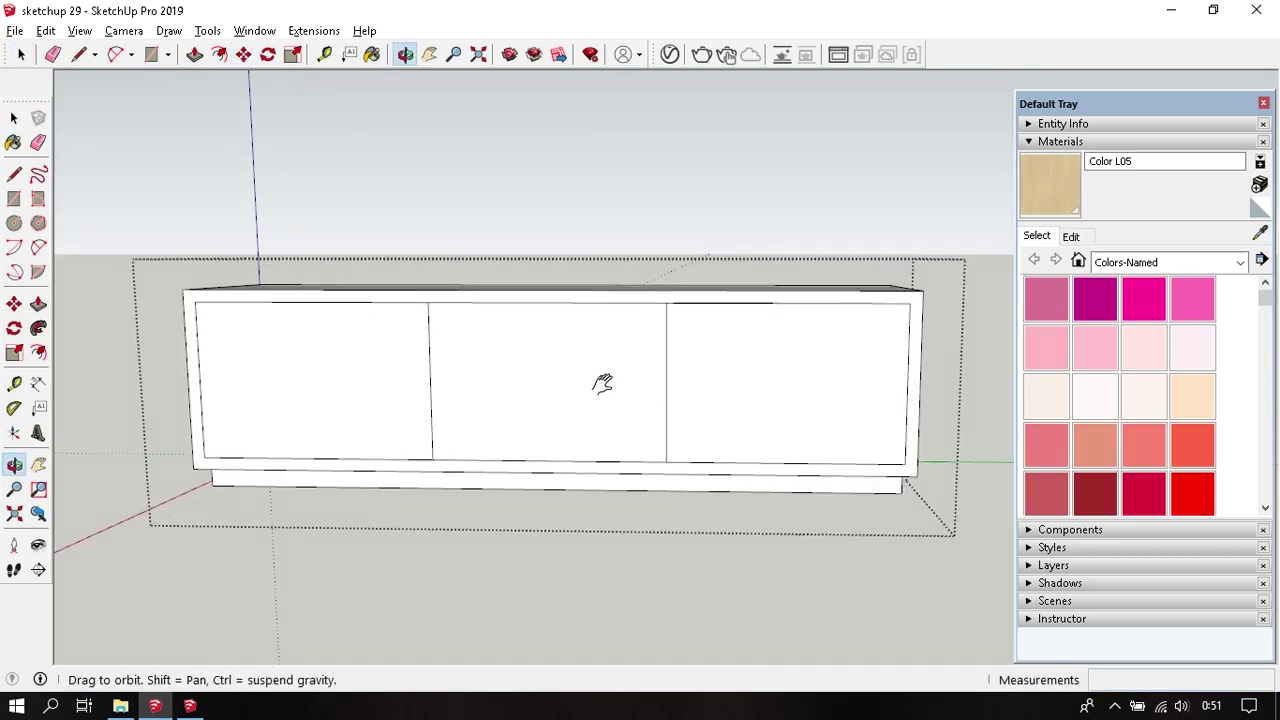
# - Copy the middle-right divider sideways by 3 mm to create a narrow gap strip
pyautogui.click(694, 424)
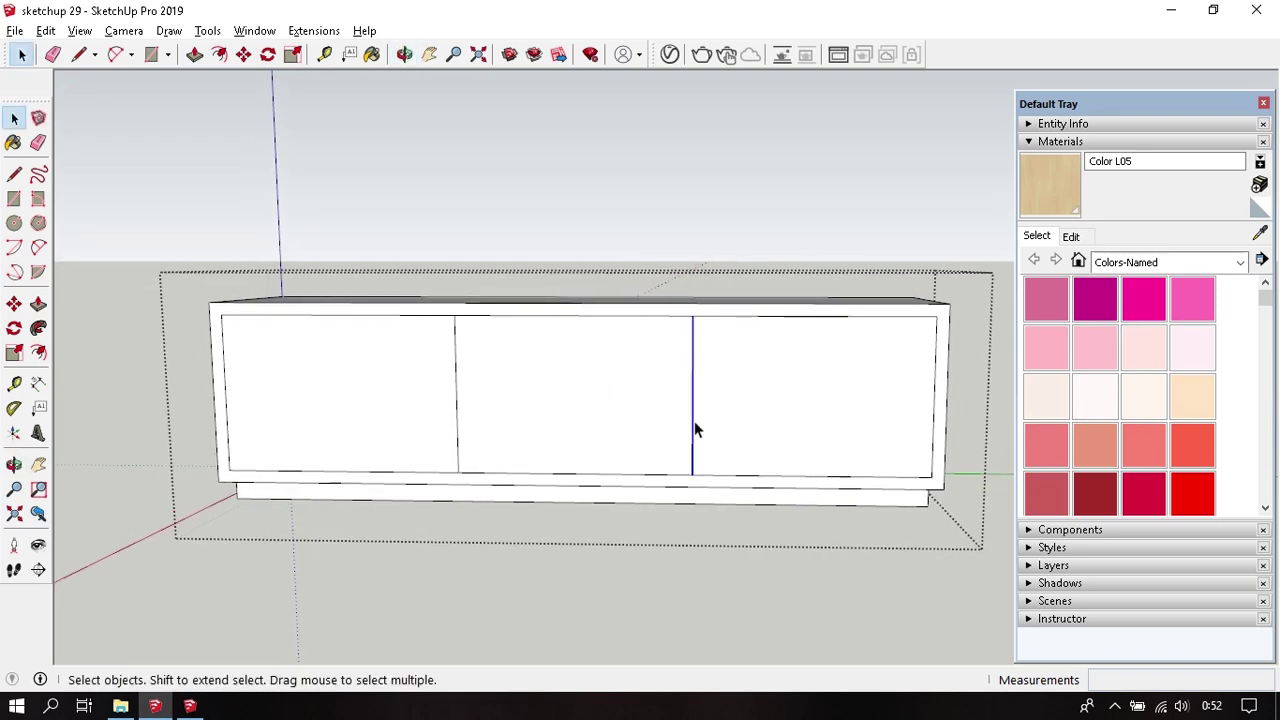
pyautogui.press('m')
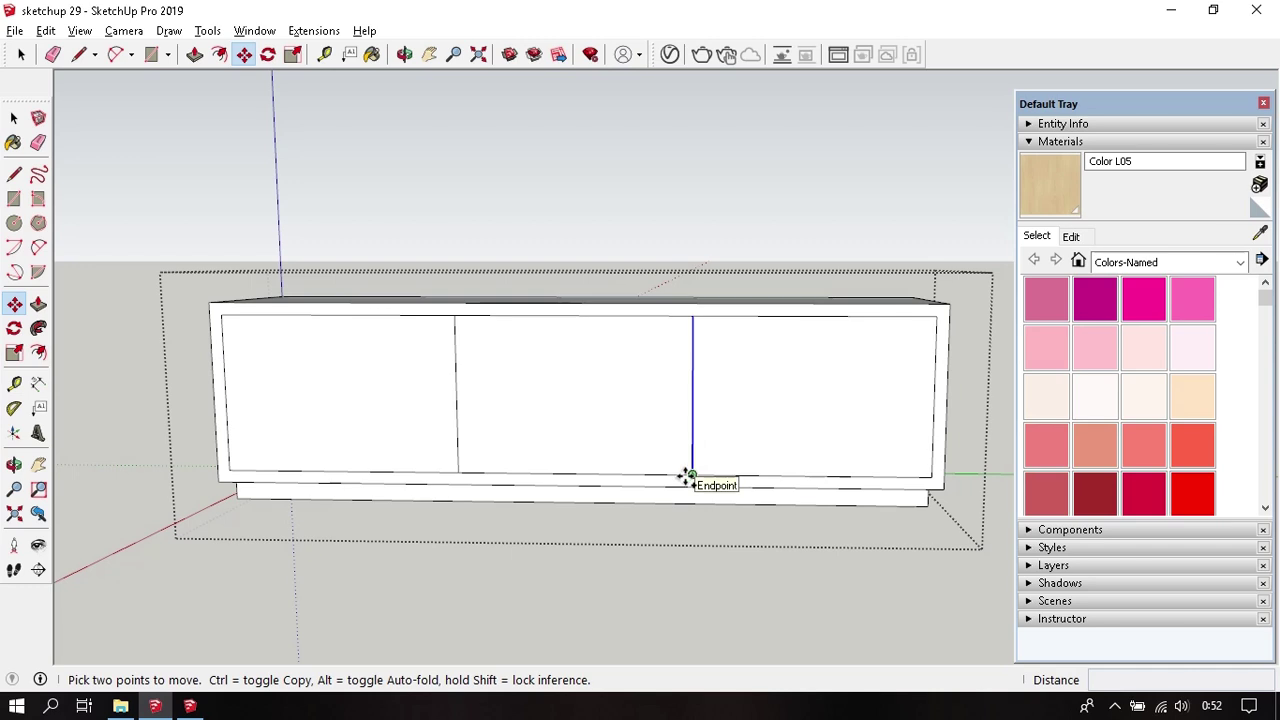
pyautogui.keyDown('ctrl'); pyautogui.click(688, 476); pyautogui.keyUp('ctrl')
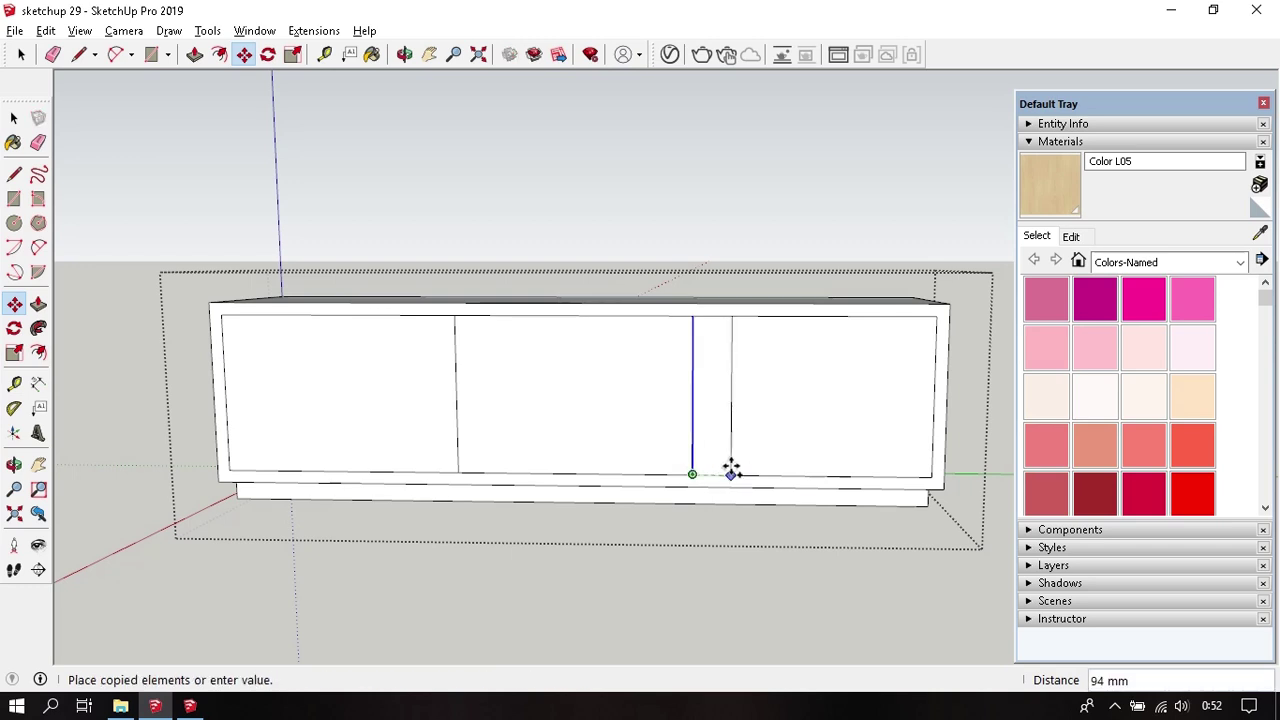
pyautogui.press('Return')
pyautogui.scroll(3, 731, 465)
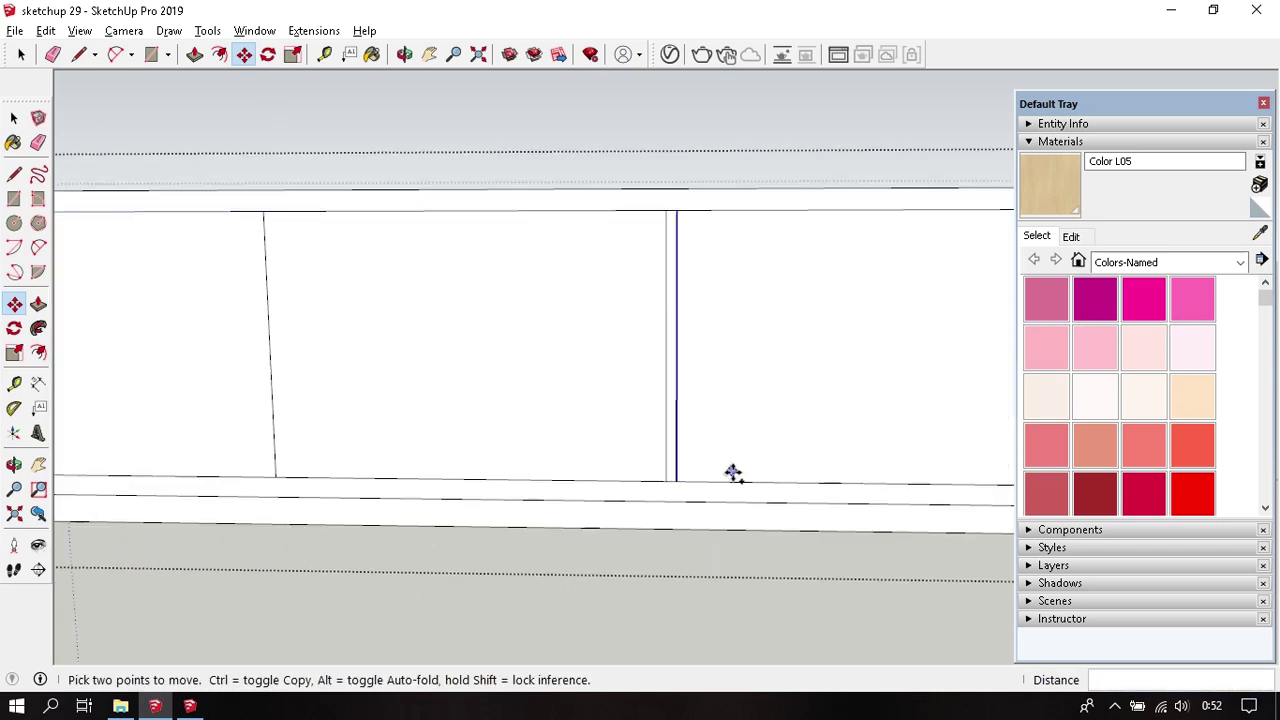
pyautogui.keyDown('ctrl'); pyautogui.click(734, 481); pyautogui.keyUp('ctrl')
pyautogui.write('39')
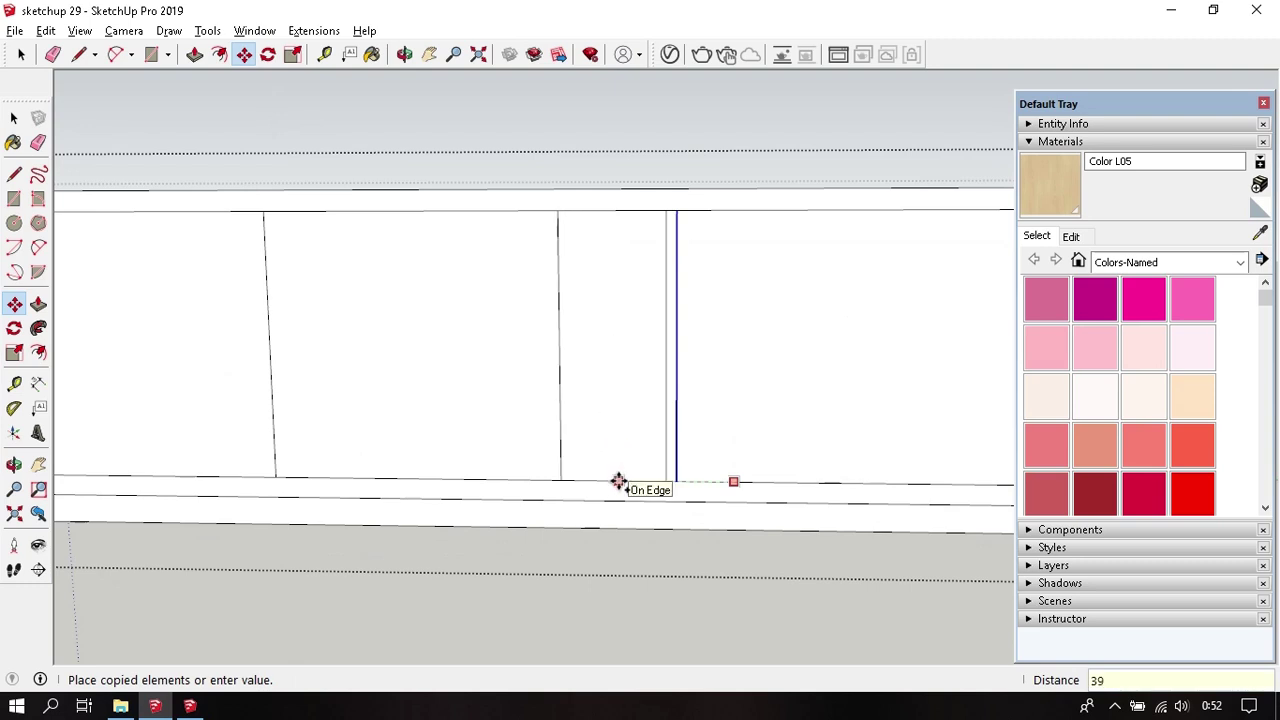
pyautogui.press('Return')
pyautogui.press('space')
pyautogui.press('e')
pyautogui.scroll(1, 679, 428)
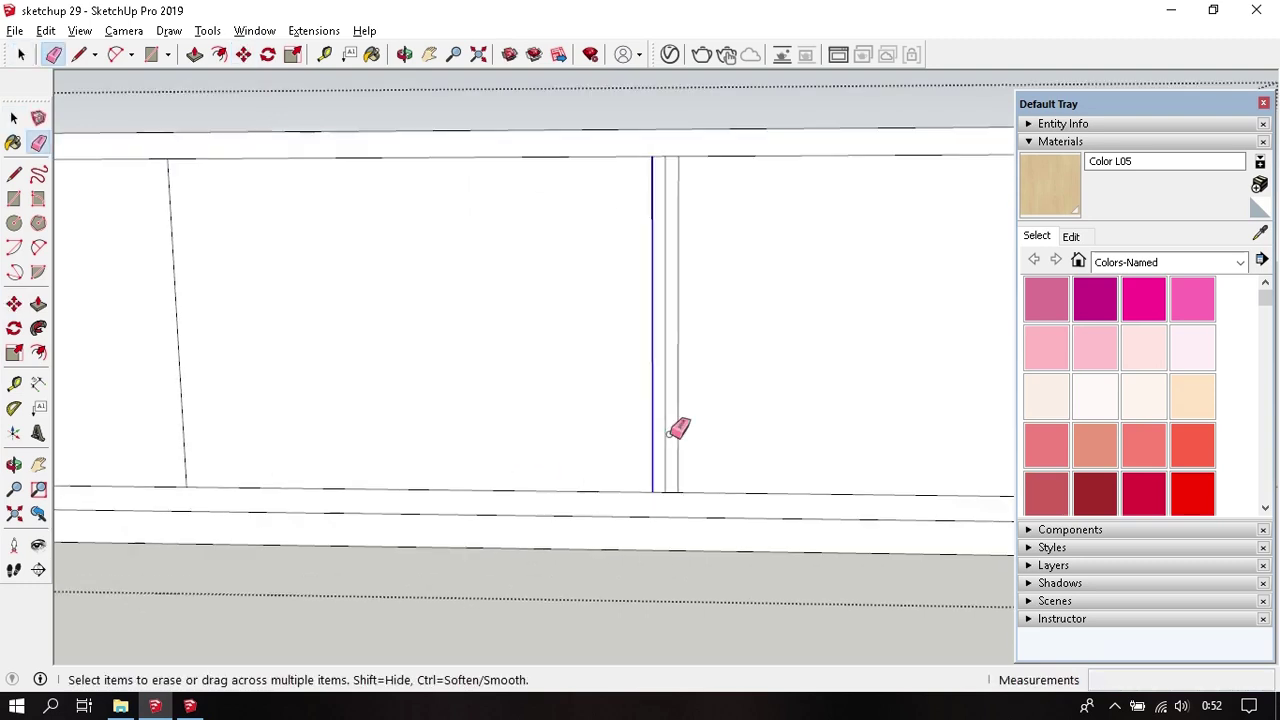
pyautogui.scroll(-2, 679, 432)
pyautogui.scroll(-3, 674, 434)
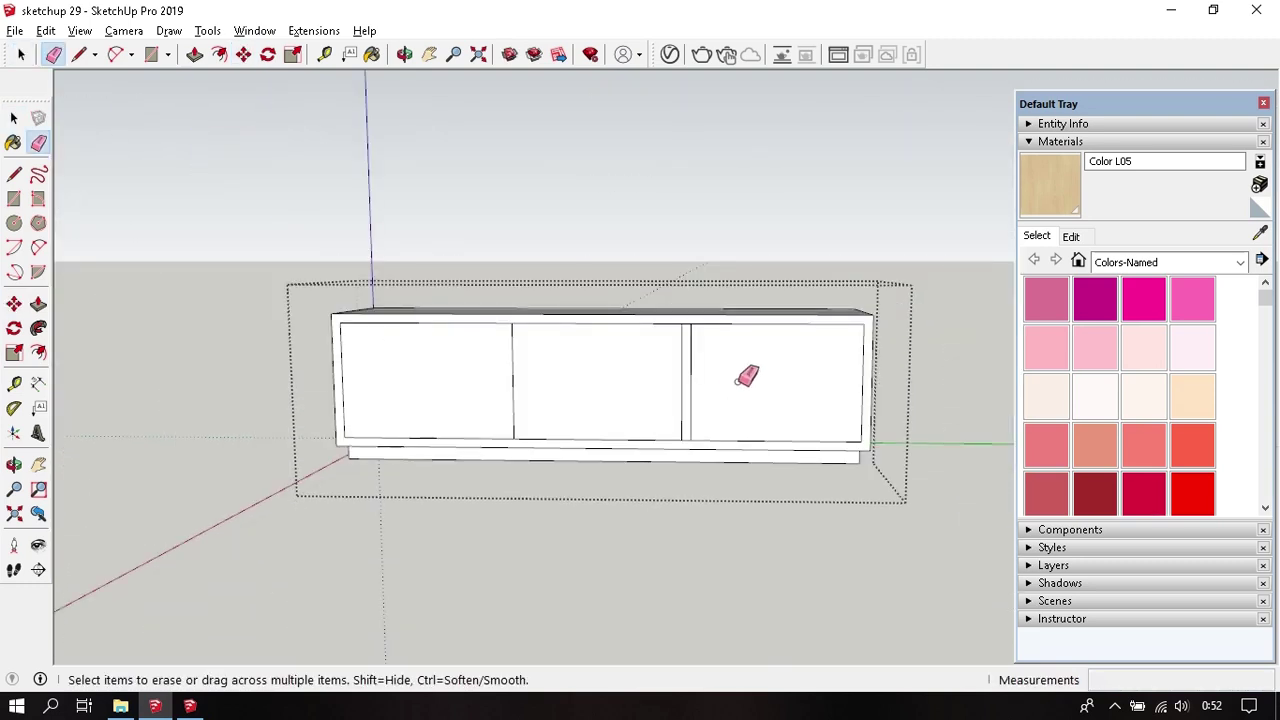
# - Push the right front panel back into the cabinet to open the right section
pyautogui.press('p')
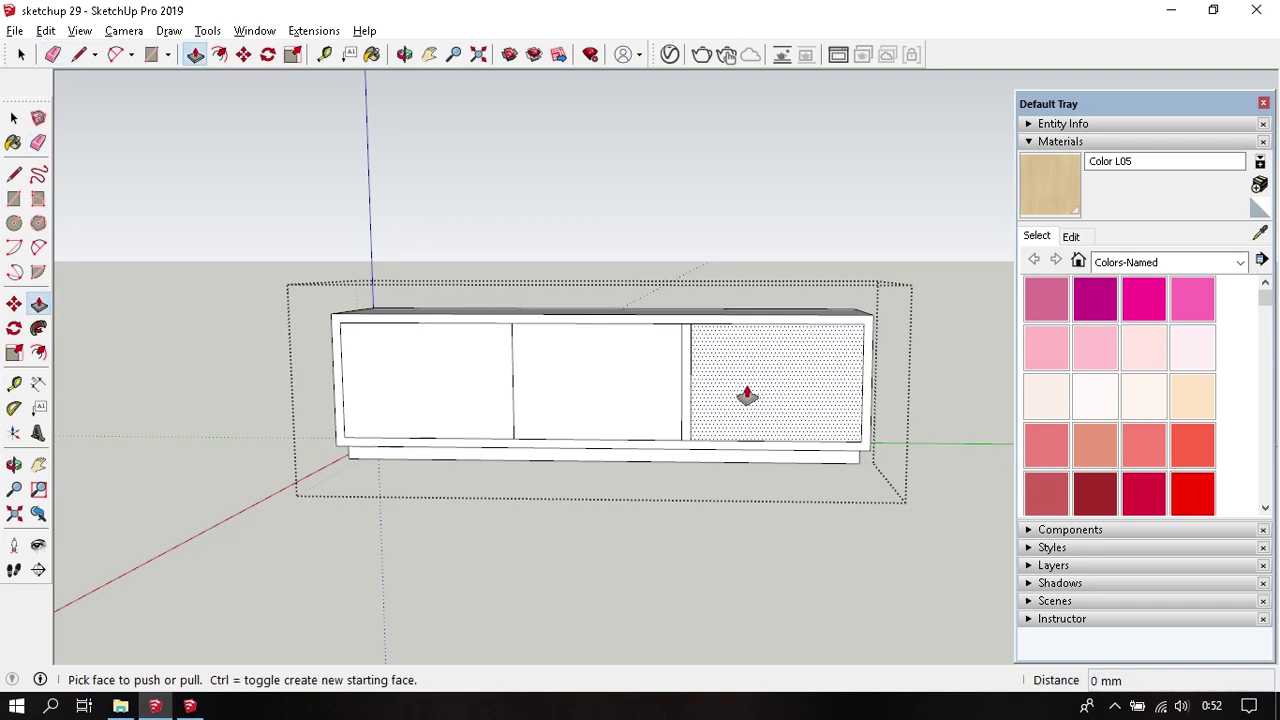
pyautogui.click(747, 395)
pyautogui.moveTo(743, 383); pyautogui.dragTo(754, 460, button='middle')
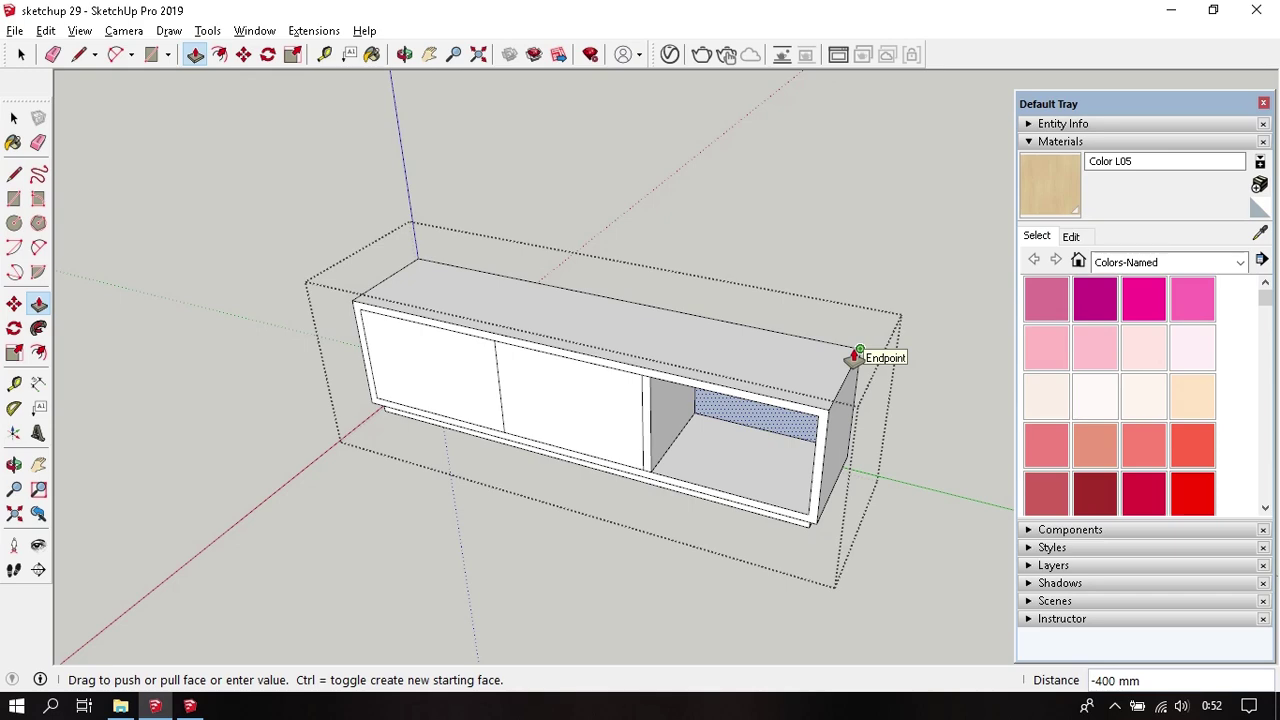
pyautogui.click(855, 357)
pyautogui.press('space')
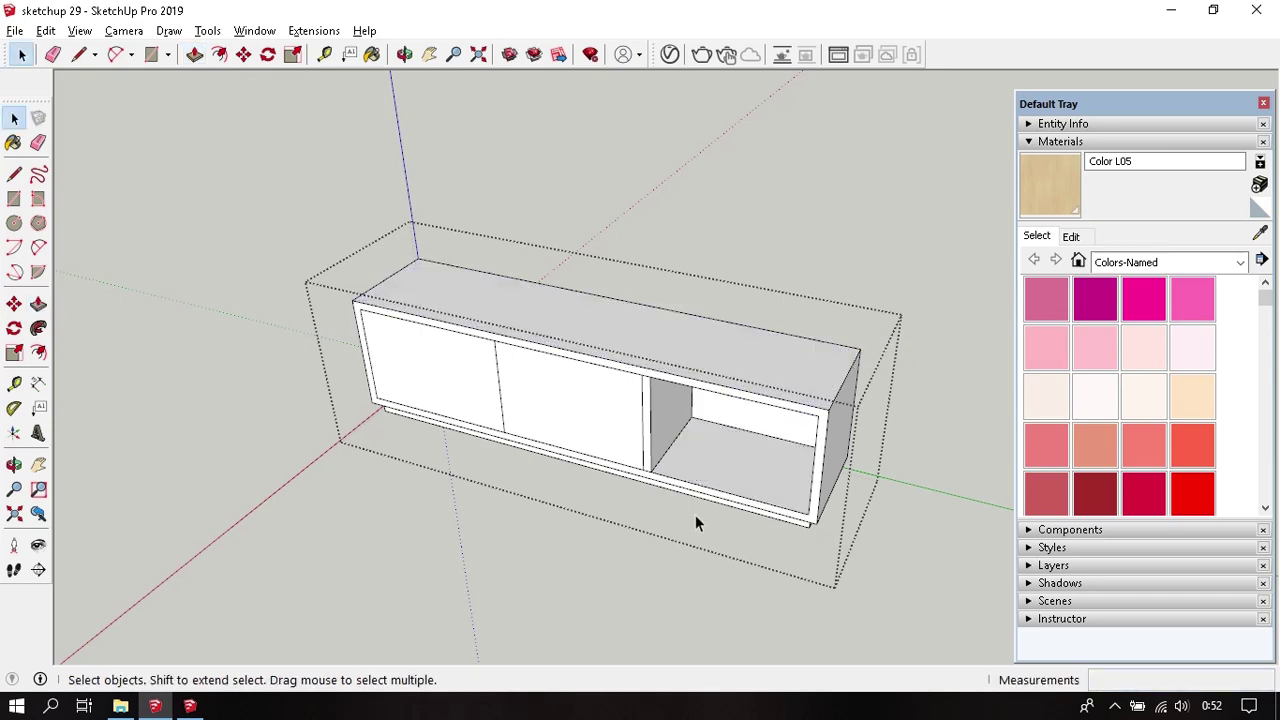
pyautogui.moveTo(694, 523)
pyautogui.mouseDown(button='middle')
pyautogui.moveTo(737, 374)
pyautogui.moveTo(830, 278)
pyautogui.moveTo(729, 380)
pyautogui.mouseUp(button='middle')
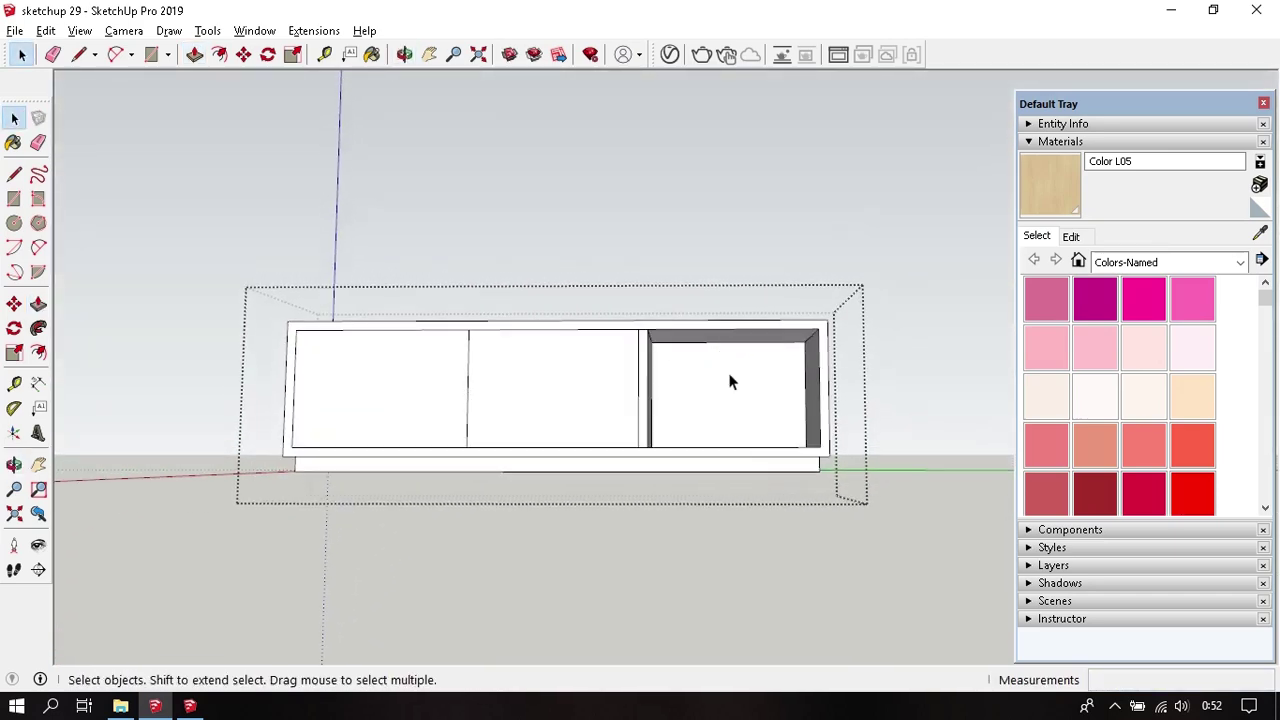
# - Draw a horizontal line across the opening between its inner sides
pyautogui.press('l')
pyautogui.scroll(1, 731, 386)
pyautogui.scroll(3, 731, 380)
pyautogui.scroll(2, 731, 378)
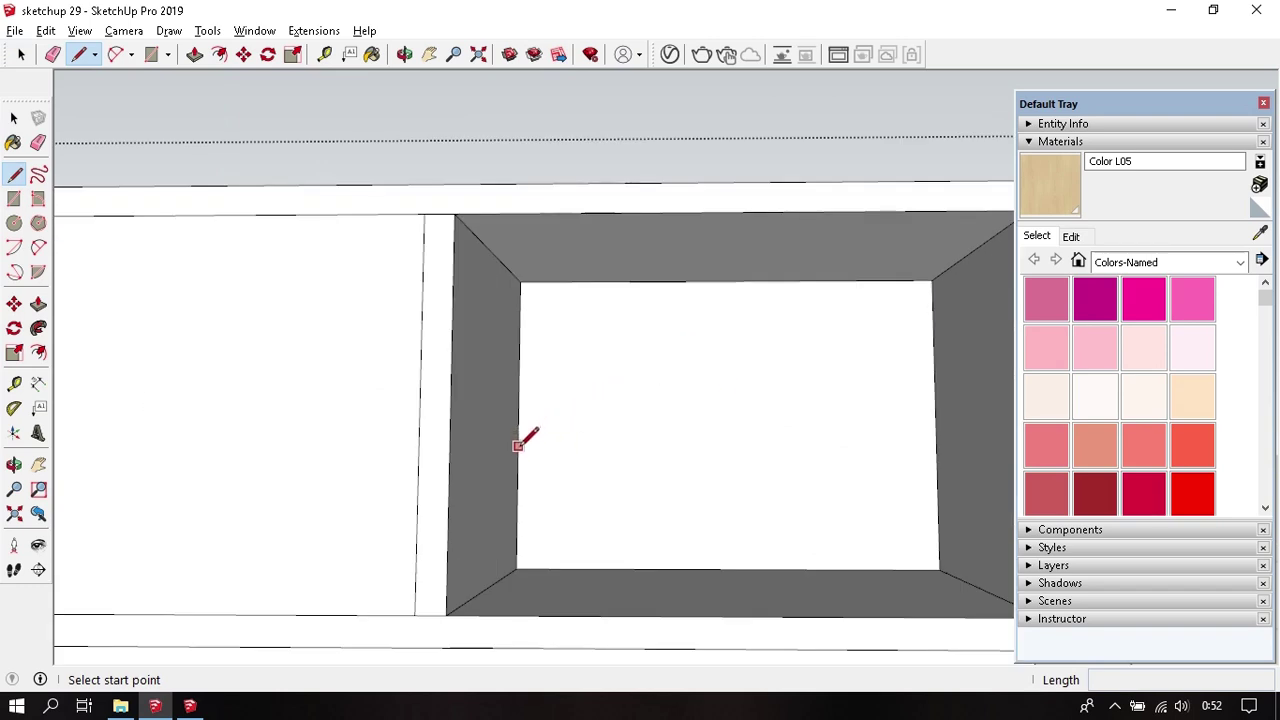
pyautogui.scroll(-1, 517, 444)
pyautogui.scroll(-1, 517, 444)
pyautogui.click(517, 428)
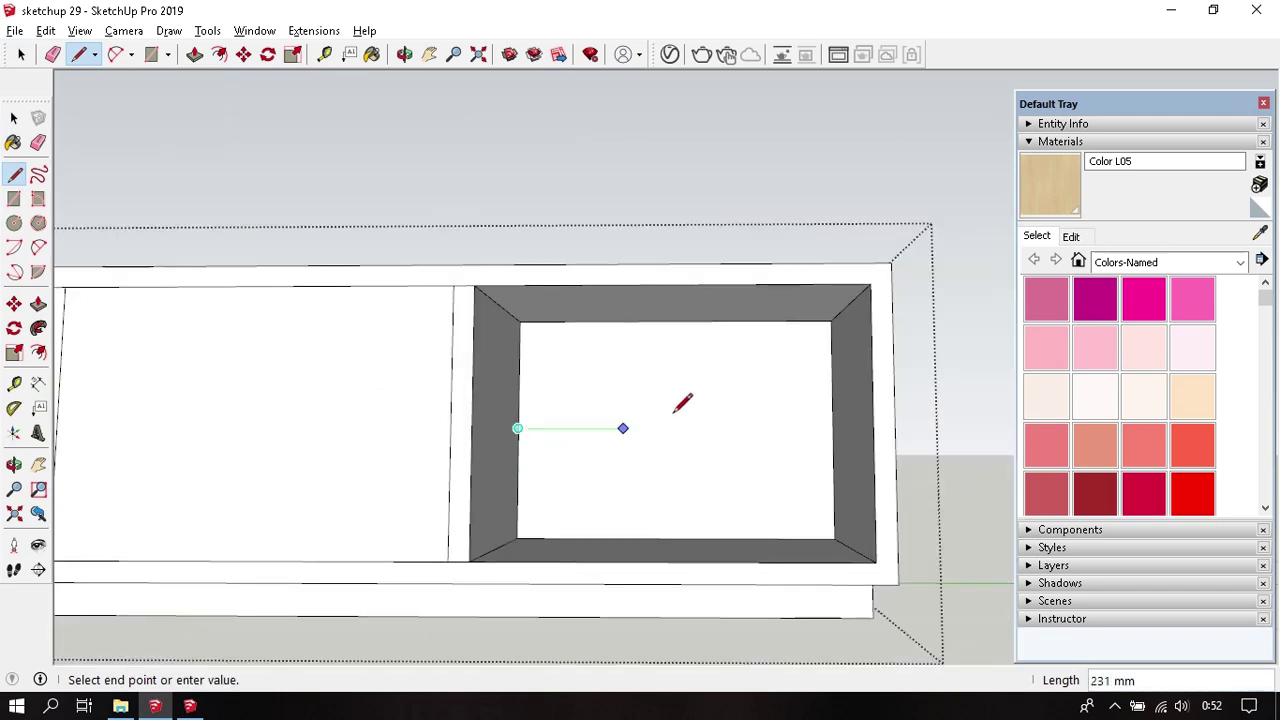
pyautogui.click(832, 428)
pyautogui.press('space')
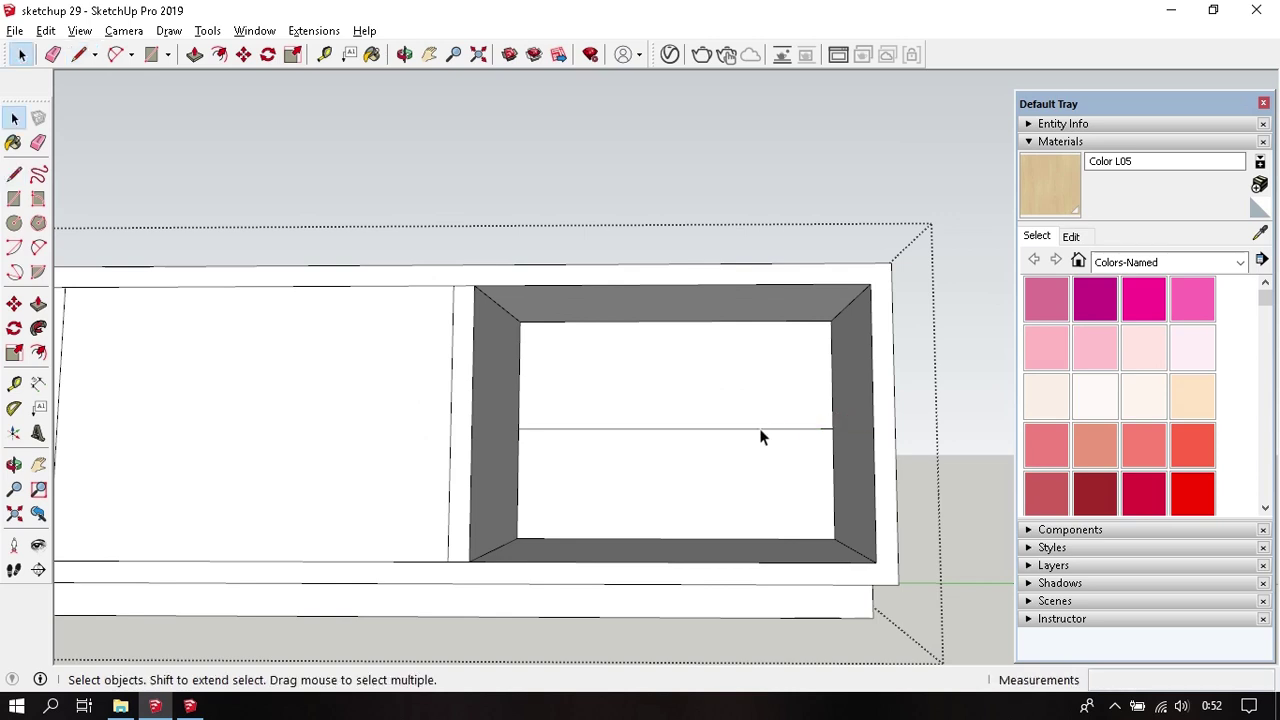
# - Copy the horizontal line 15 mm upward to mark the shelf thickness
pyautogui.click(752, 432)
pyautogui.press('m')
pyautogui.press('ctrl')
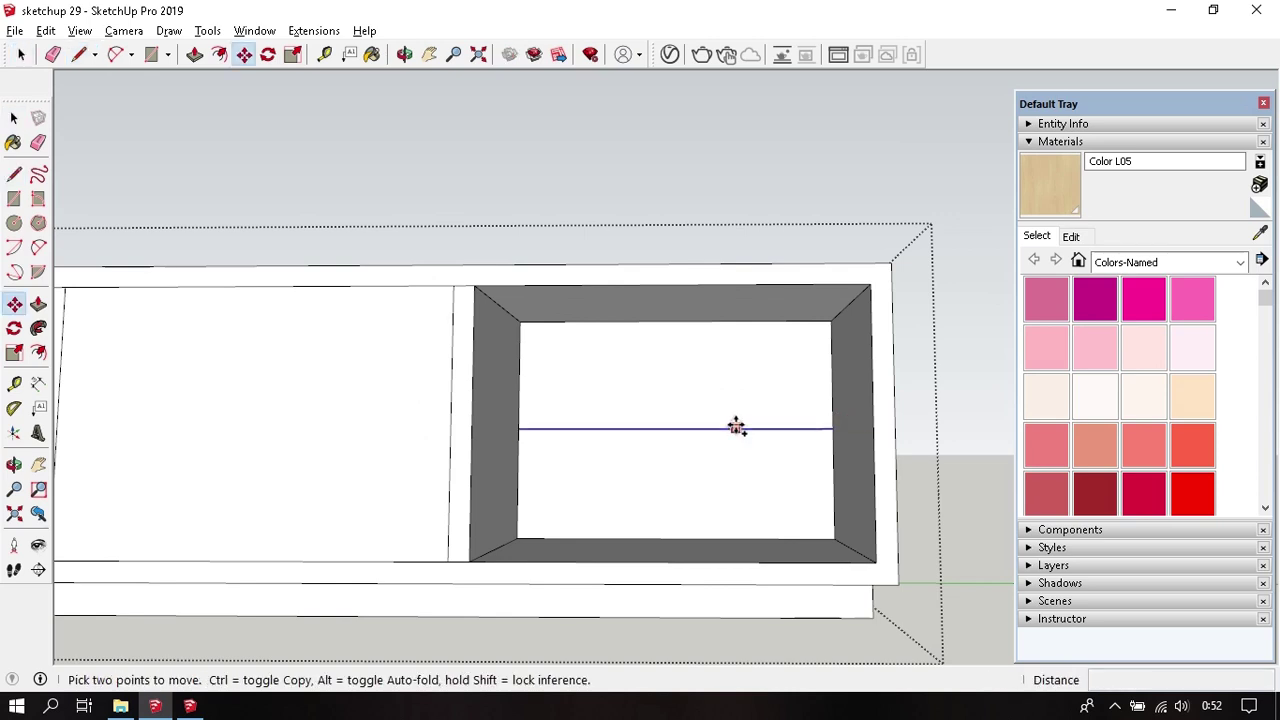
pyautogui.click(737, 426)
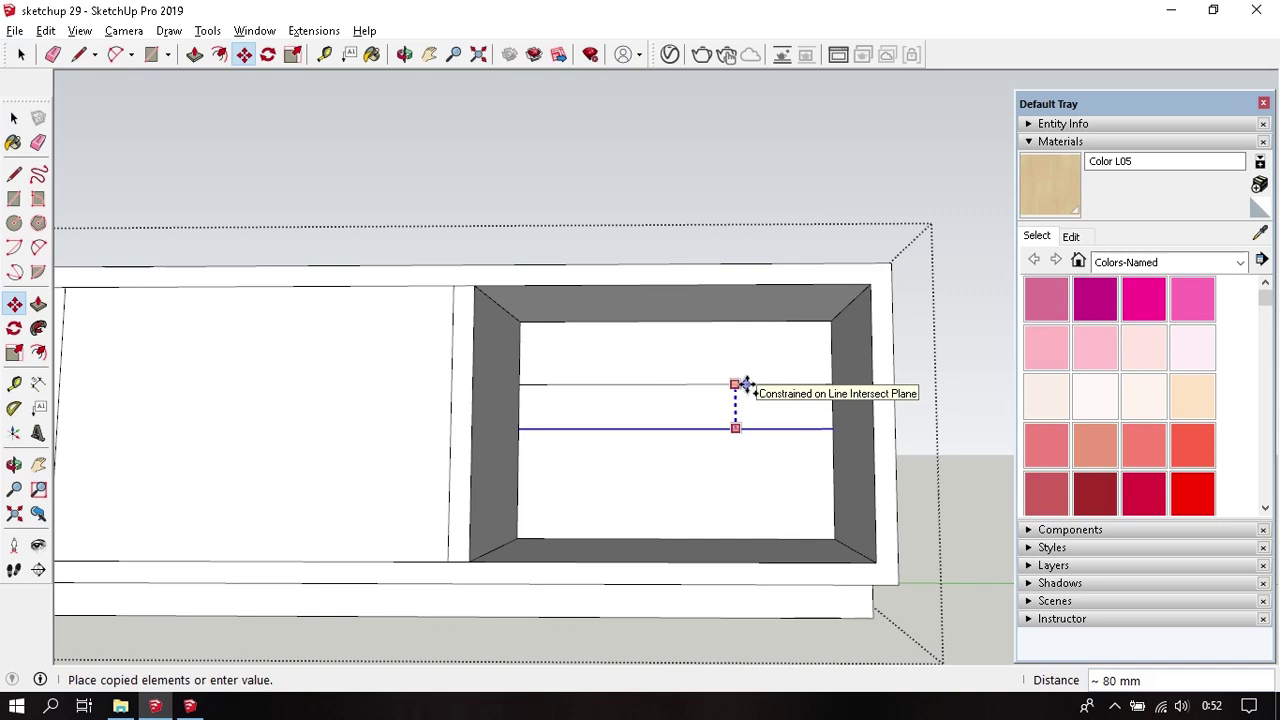
pyautogui.write('15')
pyautogui.press('Return')
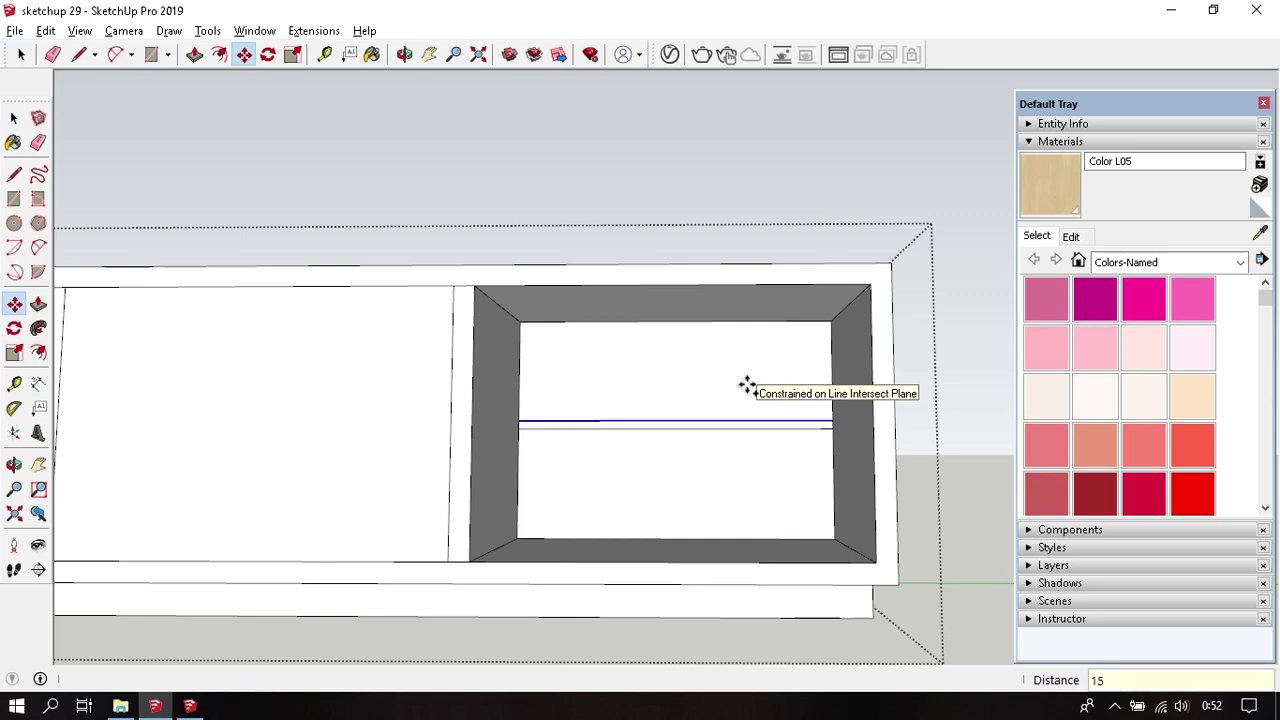
pyautogui.click(729, 443)
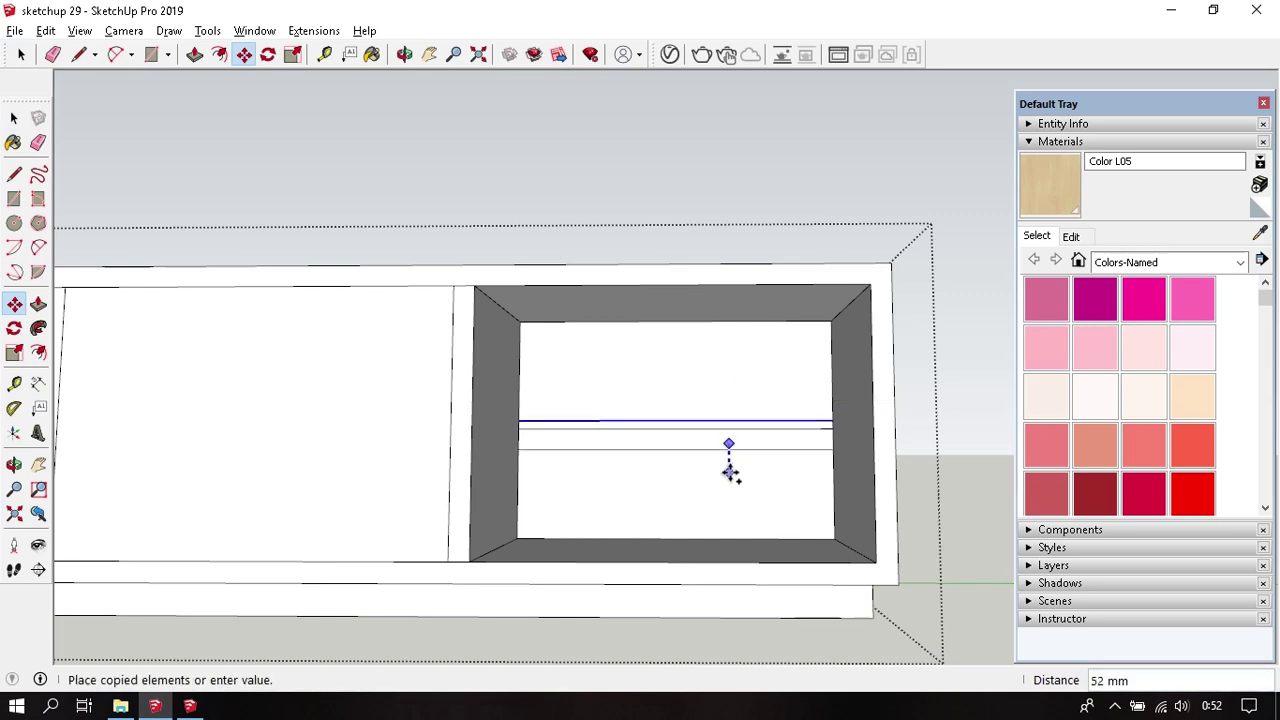
pyautogui.press('Return')
pyautogui.press('space')
# - Erase the extra line and extrude the 15 mm strip into a 370 mm deep shelf
pyautogui.scroll(2, 706, 430)
pyautogui.press('e')
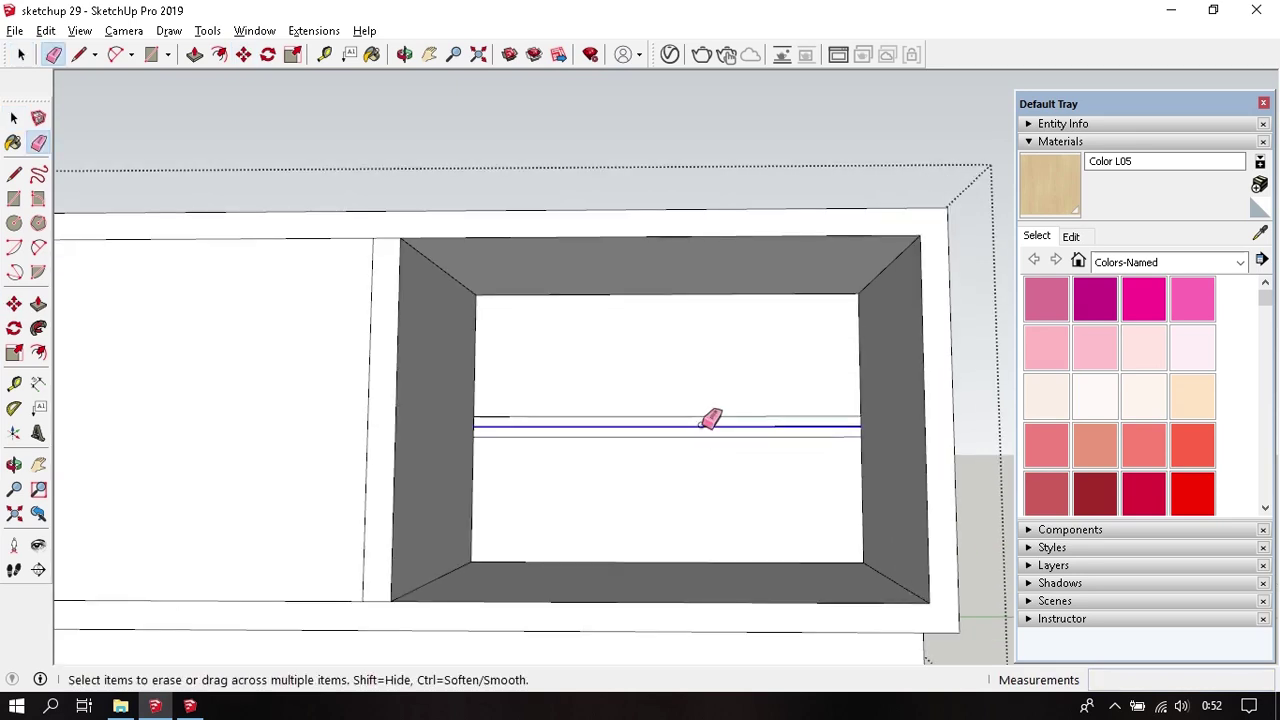
pyautogui.click(695, 425)
pyautogui.press('p')
pyautogui.click(698, 420)
pyautogui.click(921, 390)
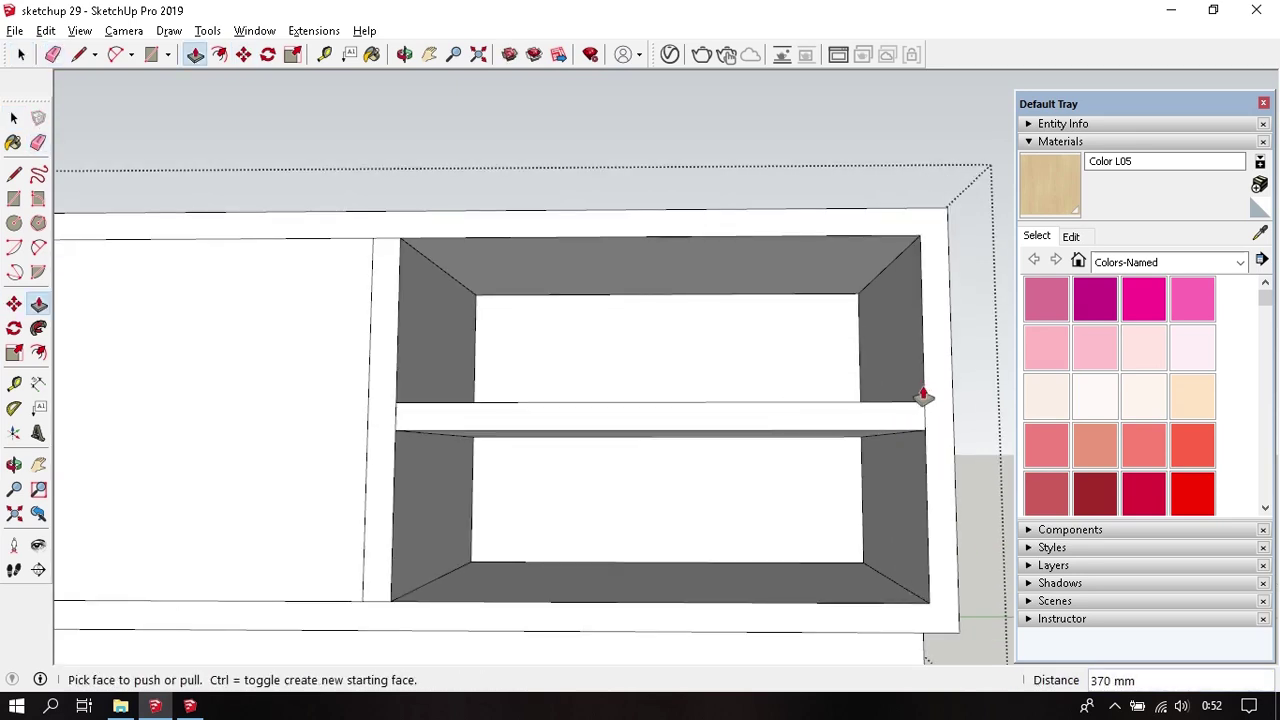
pyautogui.moveTo(921, 390)
pyautogui.mouseDown(button='middle')
pyautogui.moveTo(914, 434)
pyautogui.moveTo(586, 445)
pyautogui.mouseUp(button='middle')
pyautogui.press('space')
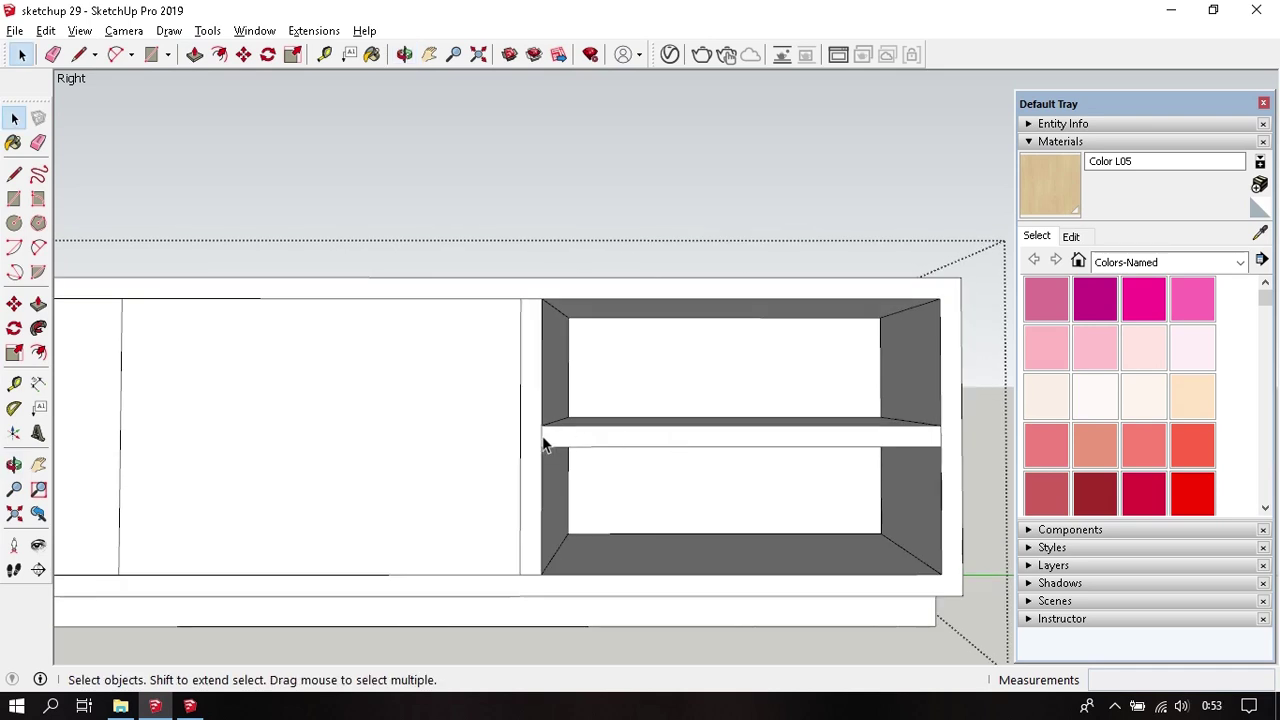
# - Cut a 5 mm strip at the shelf's left end and push it back 370 mm
pyautogui.scroll(1, 543, 444)
pyautogui.press('m')
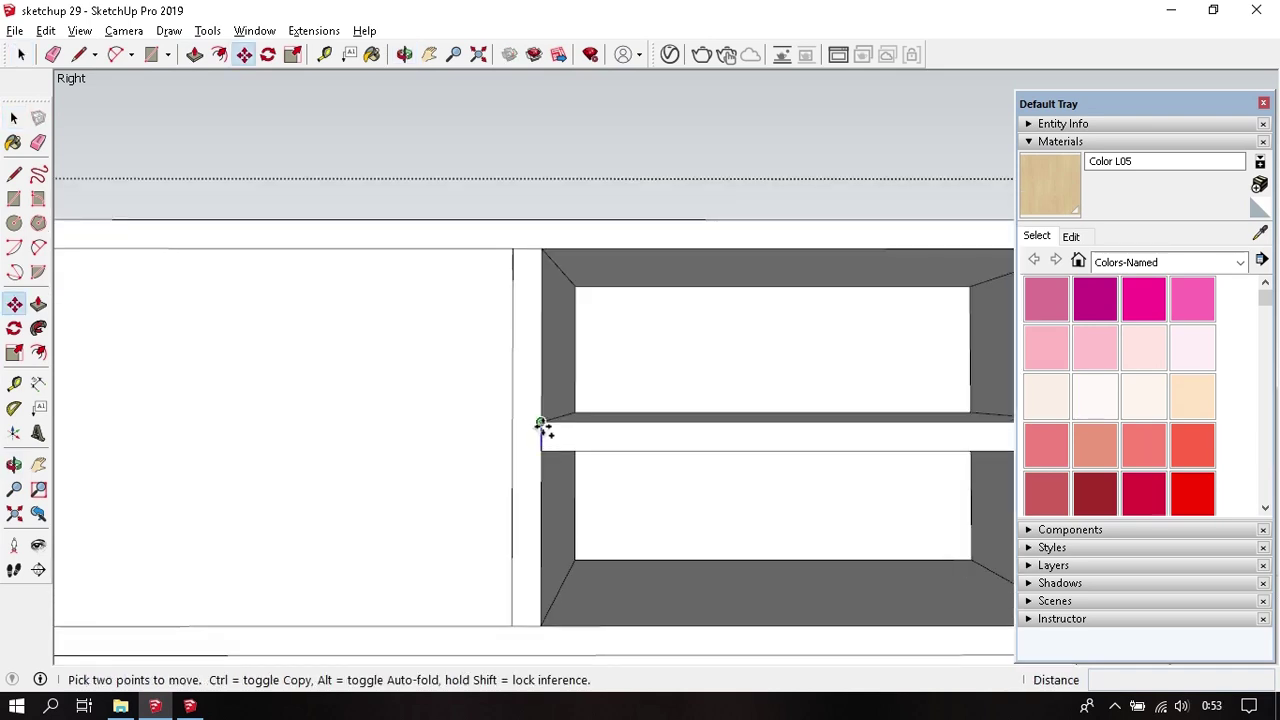
pyautogui.click(541, 423)
pyautogui.press('ctrl')
pyautogui.click(578, 423)
pyautogui.write('5')
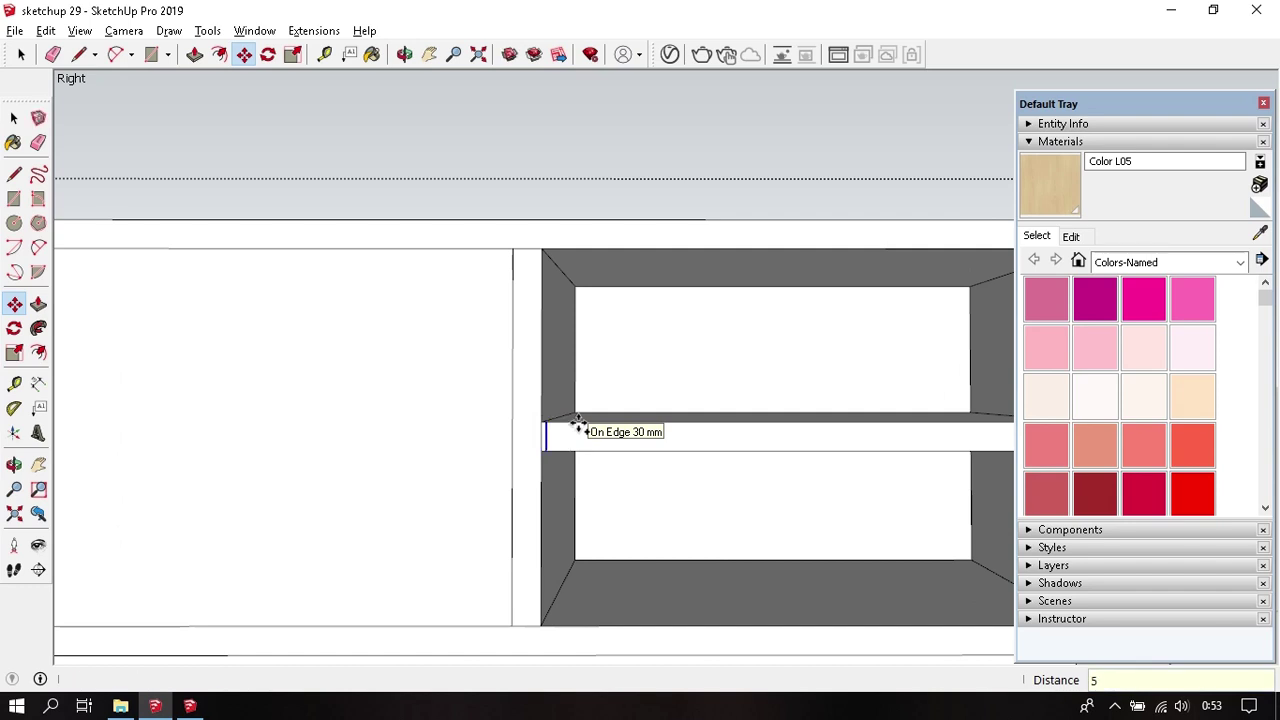
pyautogui.scroll(2, 578, 424)
pyautogui.scroll(1, 578, 424)
pyautogui.scroll(1, 543, 438)
pyautogui.press('p')
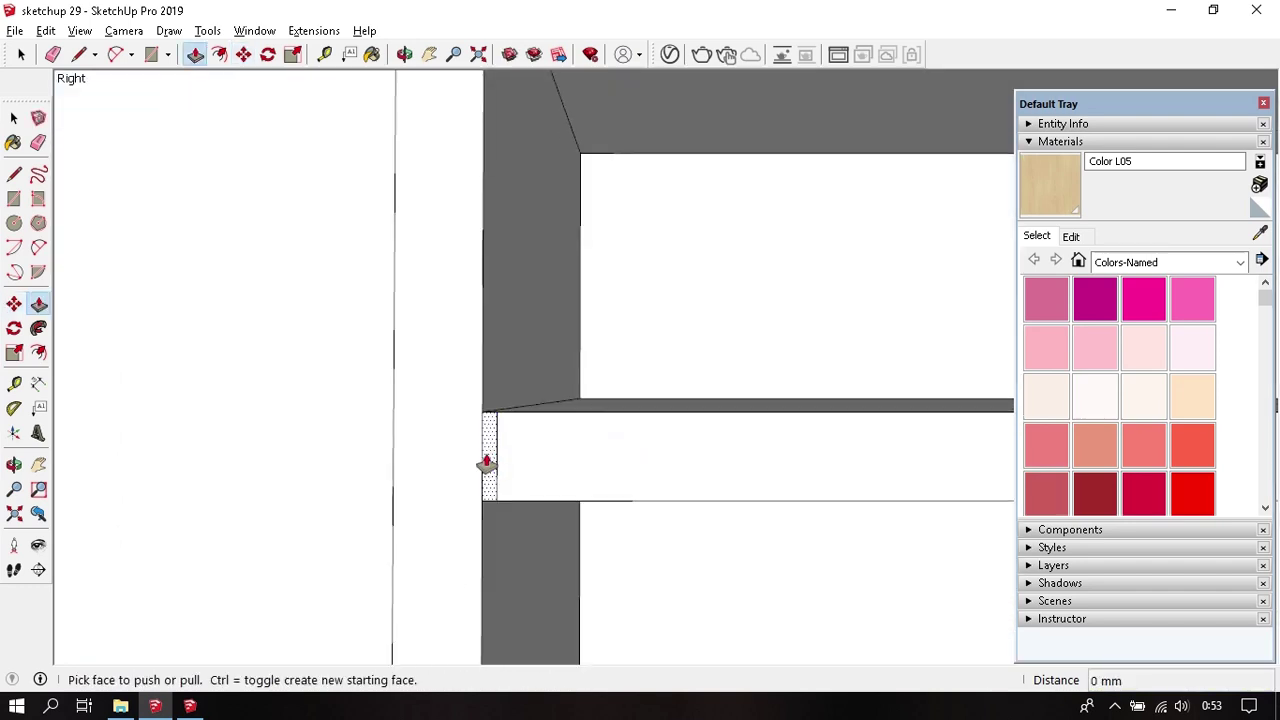
pyautogui.click(487, 462)
pyautogui.click(565, 392)
pyautogui.scroll(-3, 668, 316)
pyautogui.moveTo(669, 323)
pyautogui.mouseDown(button='middle')
pyautogui.moveTo(634, 377)
pyautogui.moveTo(723, 411)
pyautogui.mouseUp(button='middle')
pyautogui.press('space')
pyautogui.scroll(-3, 758, 393)
pyautogui.scroll(2, 737, 393)
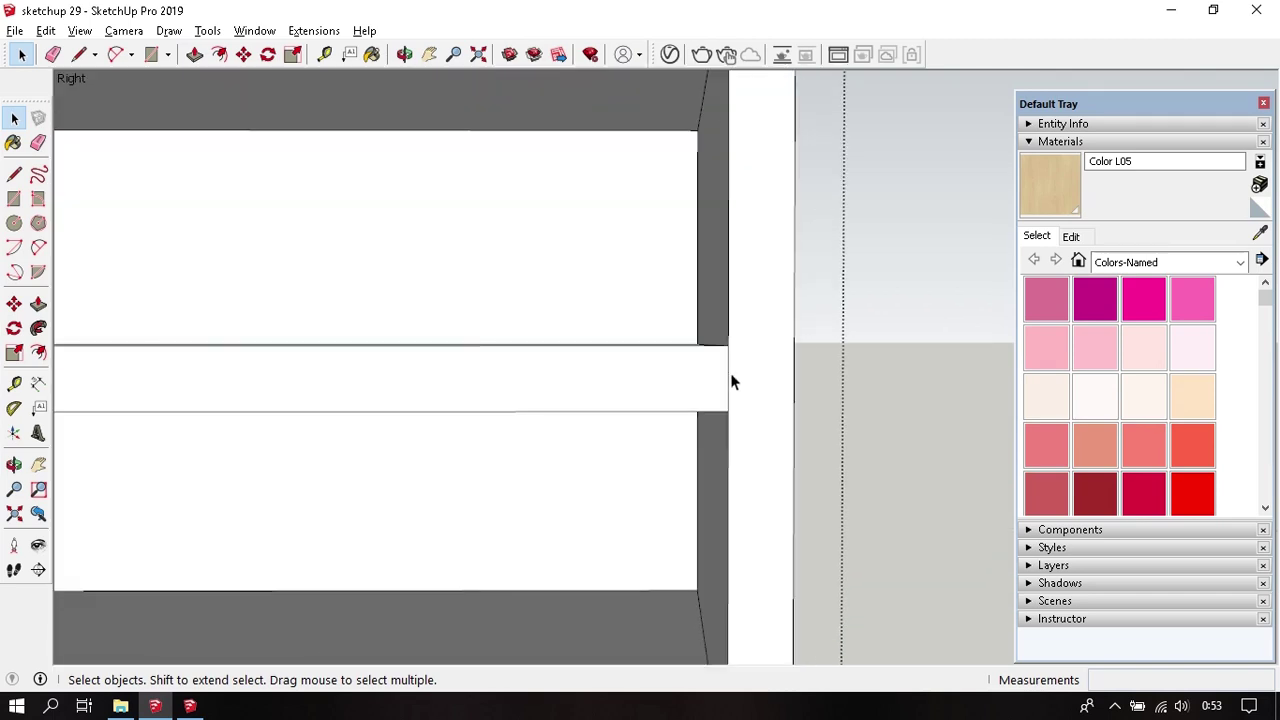
# - Cut a 5 mm strip at the shelf's right end and push it back 370 mm
pyautogui.press('m')
pyautogui.keyDown('ctrl'); pyautogui.click(729, 347); pyautogui.keyUp('ctrl')
pyautogui.write('5')
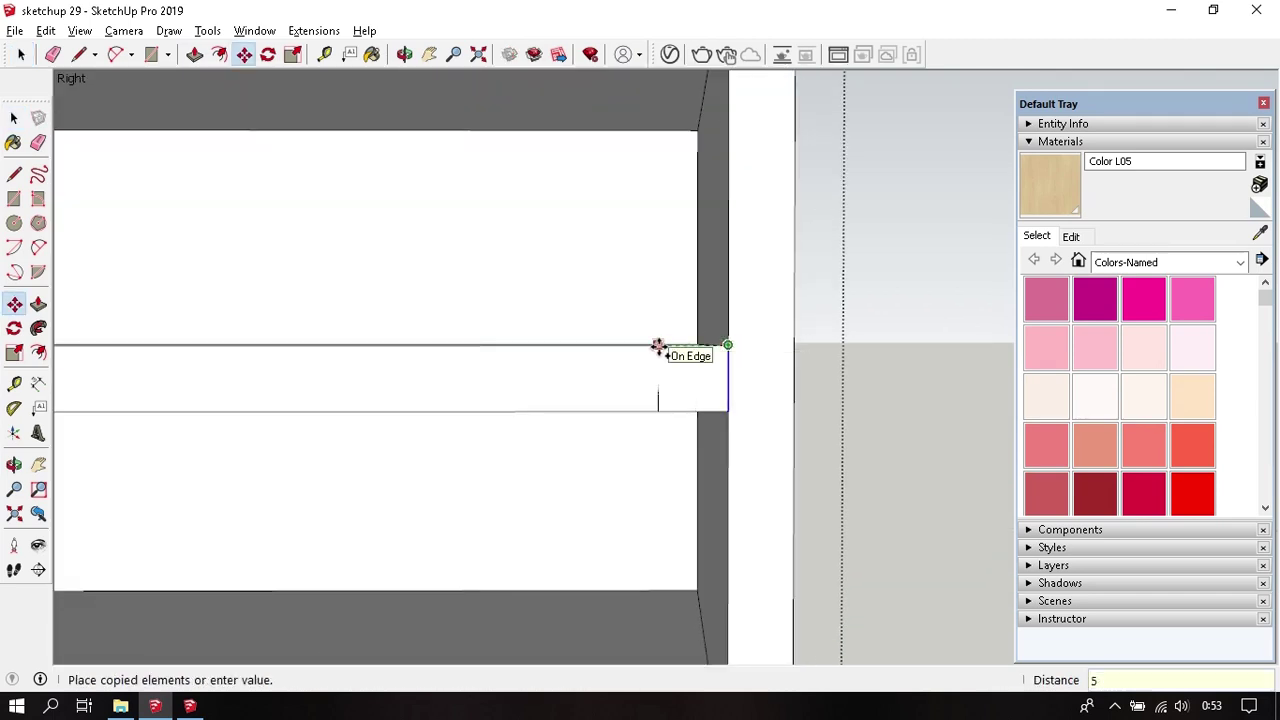
pyautogui.press('Return')
pyautogui.press('space')
pyautogui.press('p')
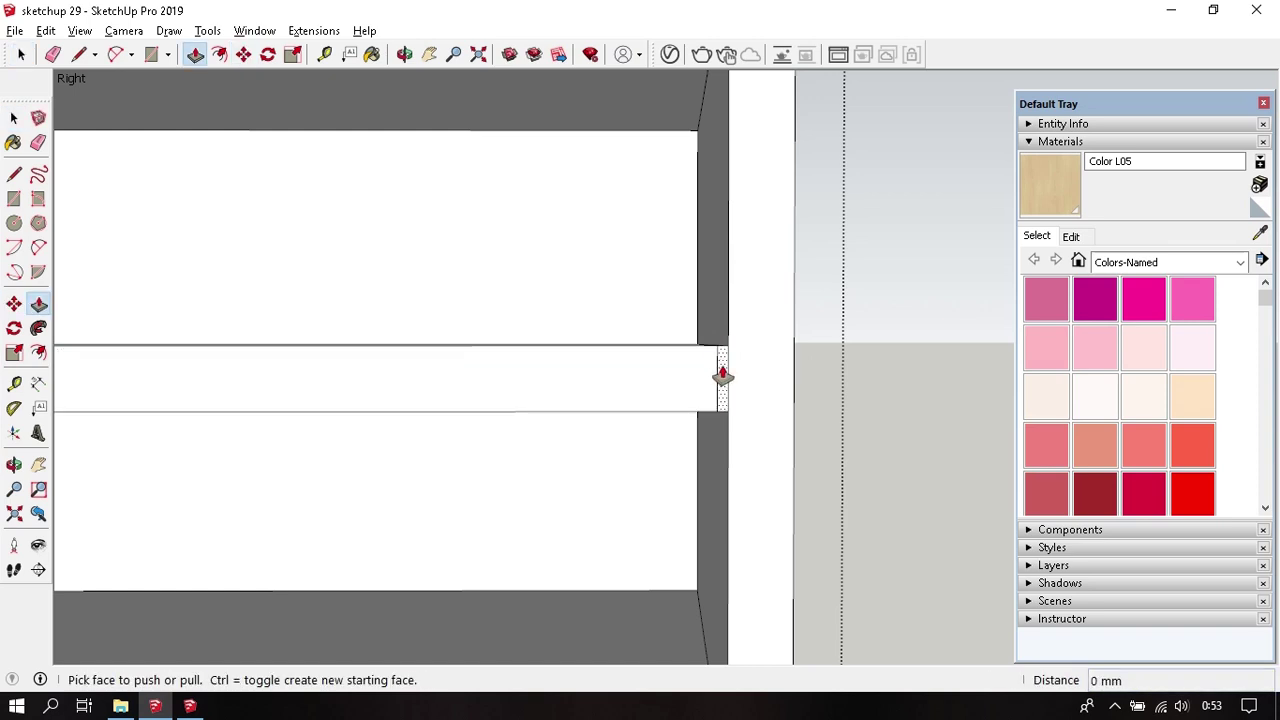
pyautogui.click(722, 376)
pyautogui.moveTo(620, 277)
pyautogui.mouseDown(button='middle')
pyautogui.moveTo(597, 342)
pyautogui.moveTo(700, 320)
pyautogui.mouseUp(button='middle')
pyautogui.moveTo(554, 346)
pyautogui.mouseDown(button='middle')
pyautogui.moveTo(620, 289)
pyautogui.moveTo(651, 346)
pyautogui.mouseUp(button='middle')
pyautogui.press('space')
pyautogui.scroll(3, 537, 366)
pyautogui.scroll(3, 491, 354)
pyautogui.scroll(2, 497, 342)
# - Erase the leftover diagonal edge on the shelf and view the whole cabinet
pyautogui.press('e')
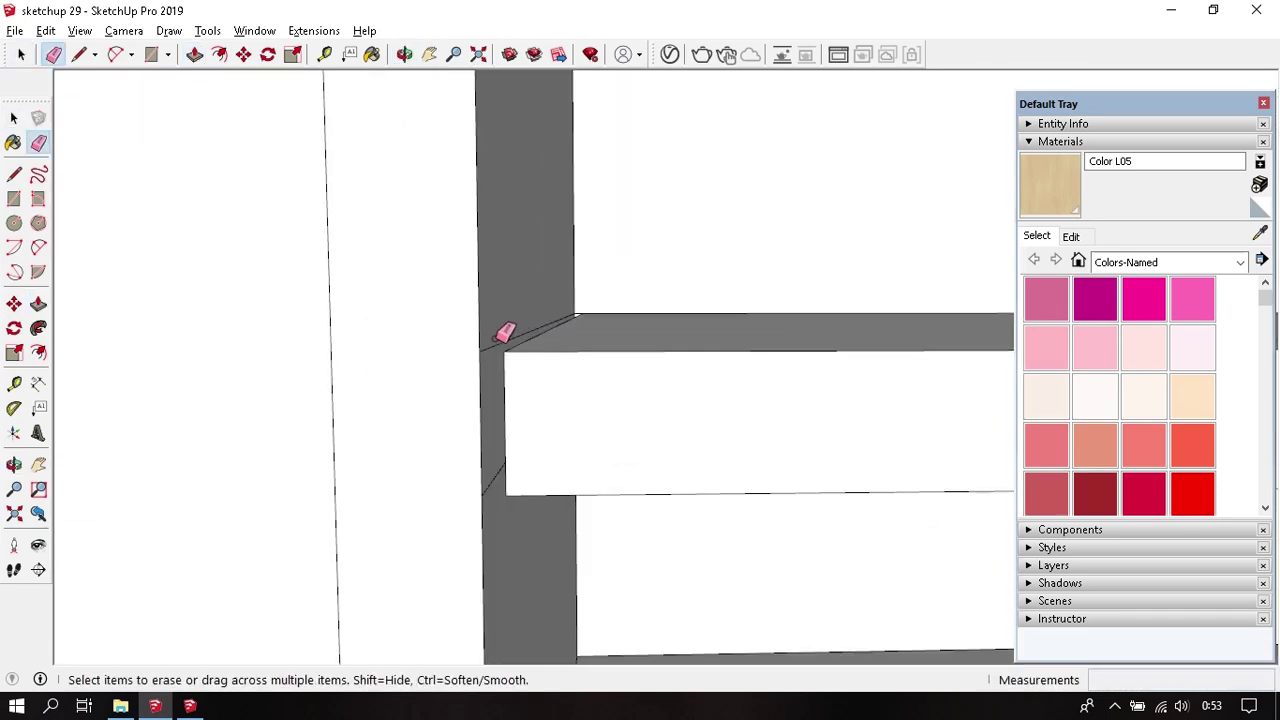
pyautogui.click(491, 343)
pyautogui.scroll(-2, 417, 408)
pyautogui.scroll(-2, 417, 406)
pyautogui.scroll(3, 740, 411)
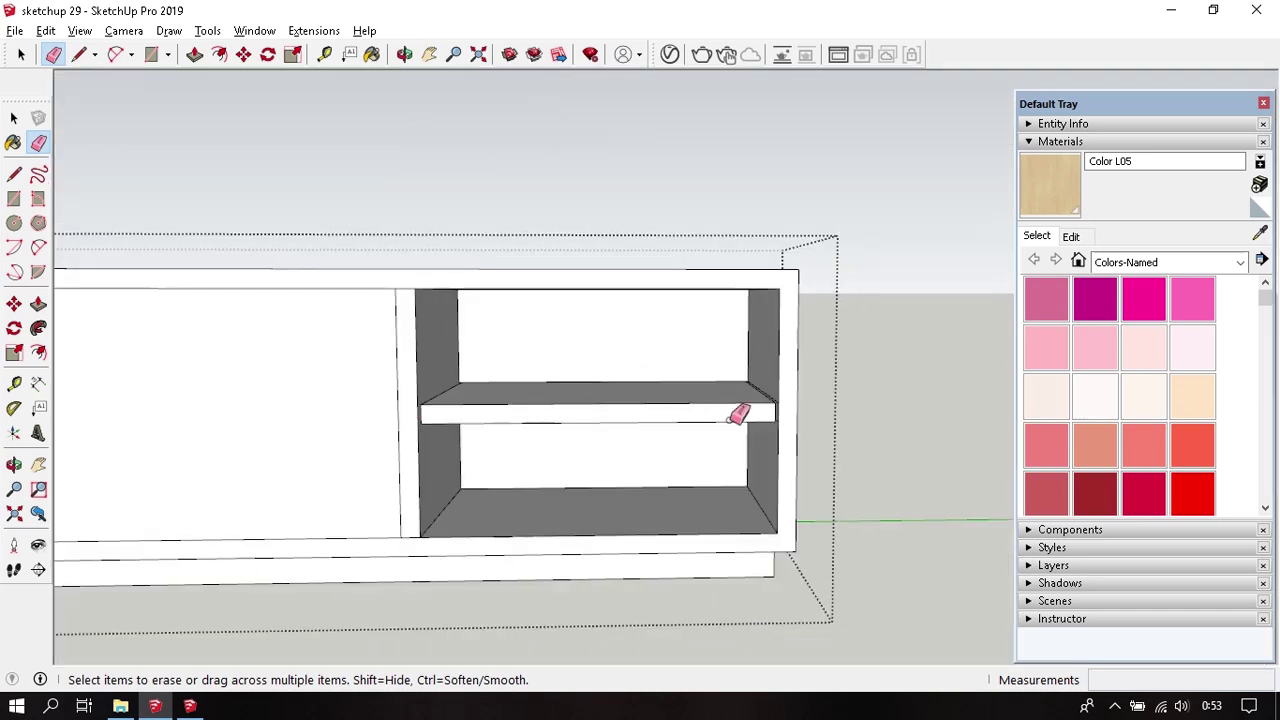
pyautogui.scroll(2, 788, 421)
pyautogui.scroll(2, 788, 421)
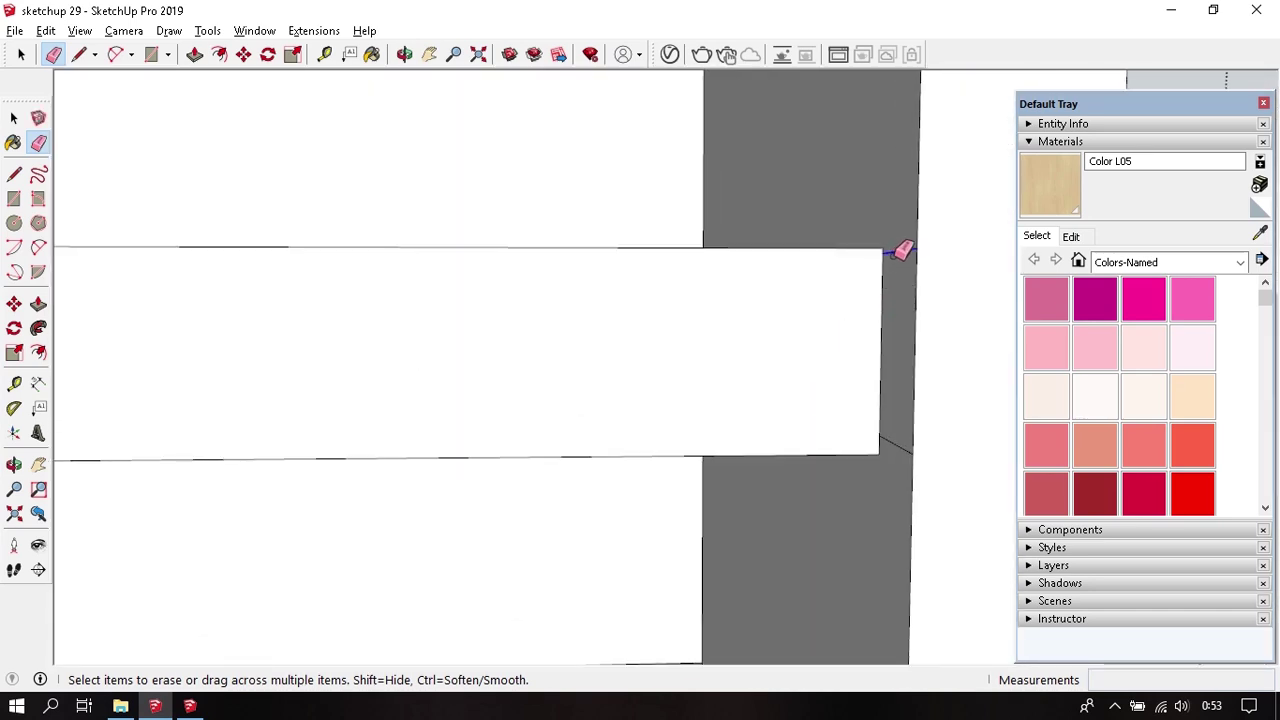
pyautogui.scroll(-3, 790, 357)
pyautogui.scroll(-3, 746, 343)
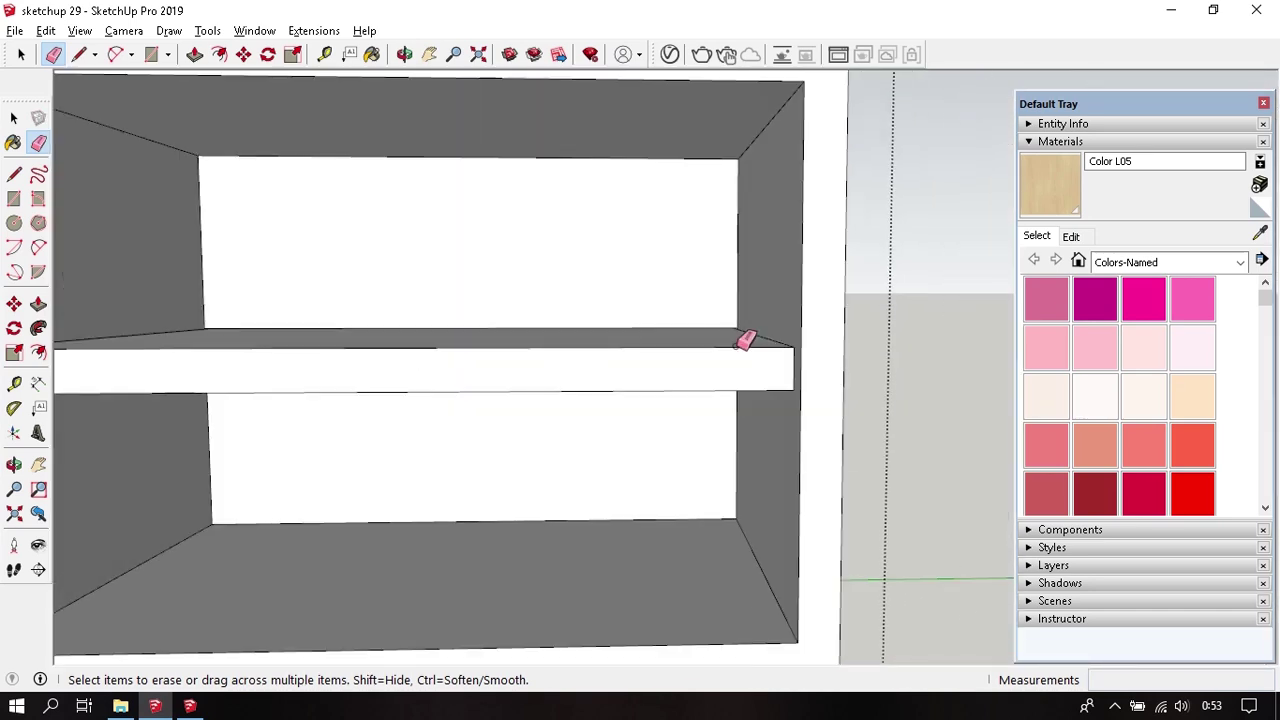
pyautogui.scroll(-3, 689, 351)
pyautogui.scroll(-2, 683, 343)
pyautogui.moveTo(683, 343)
pyautogui.mouseDown(button='middle')
pyautogui.moveTo(586, 303)
pyautogui.moveTo(660, 331)
pyautogui.mouseUp(button='middle')
# - Copy the two doors' top edges 5 mm downward to mark a handle strip
pyautogui.press('e')
pyautogui.press('space')
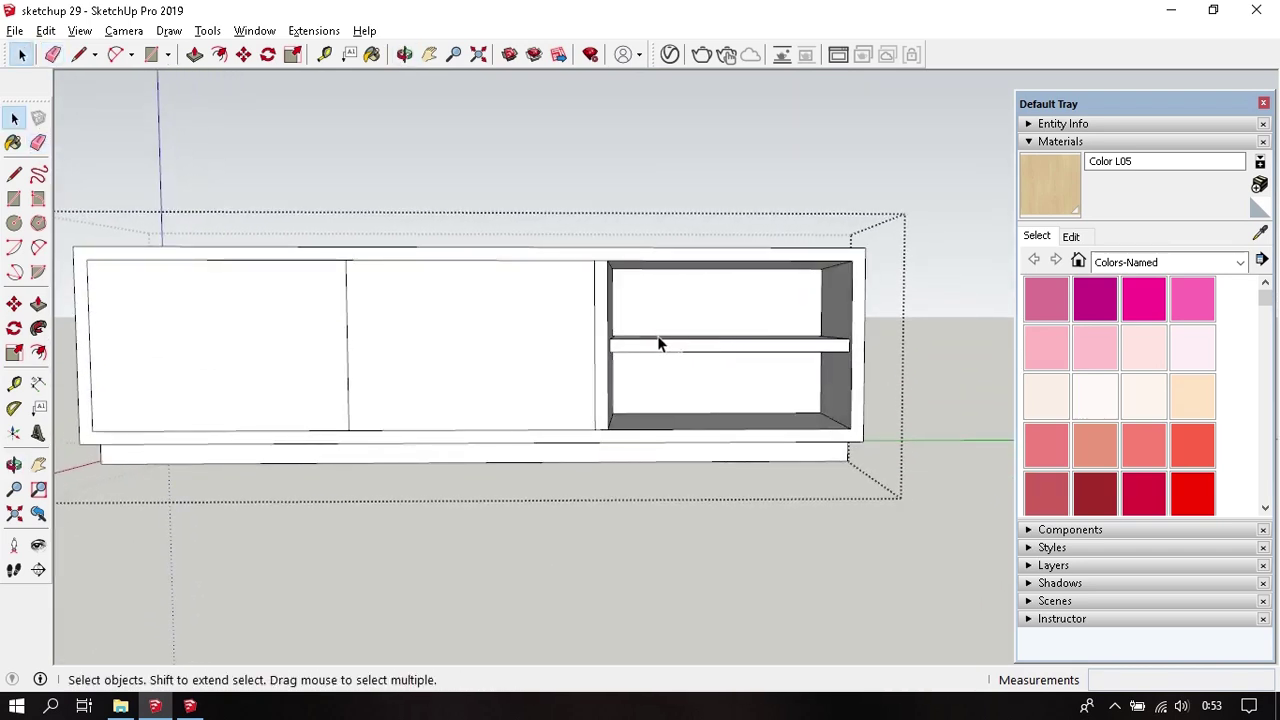
pyautogui.scroll(2, 657, 340)
pyautogui.scroll(2, 700, 338)
pyautogui.moveTo(709, 305)
pyautogui.mouseDown(button='middle')
pyautogui.moveTo(651, 323)
pyautogui.moveTo(409, 332)
pyautogui.mouseUp(button='middle')
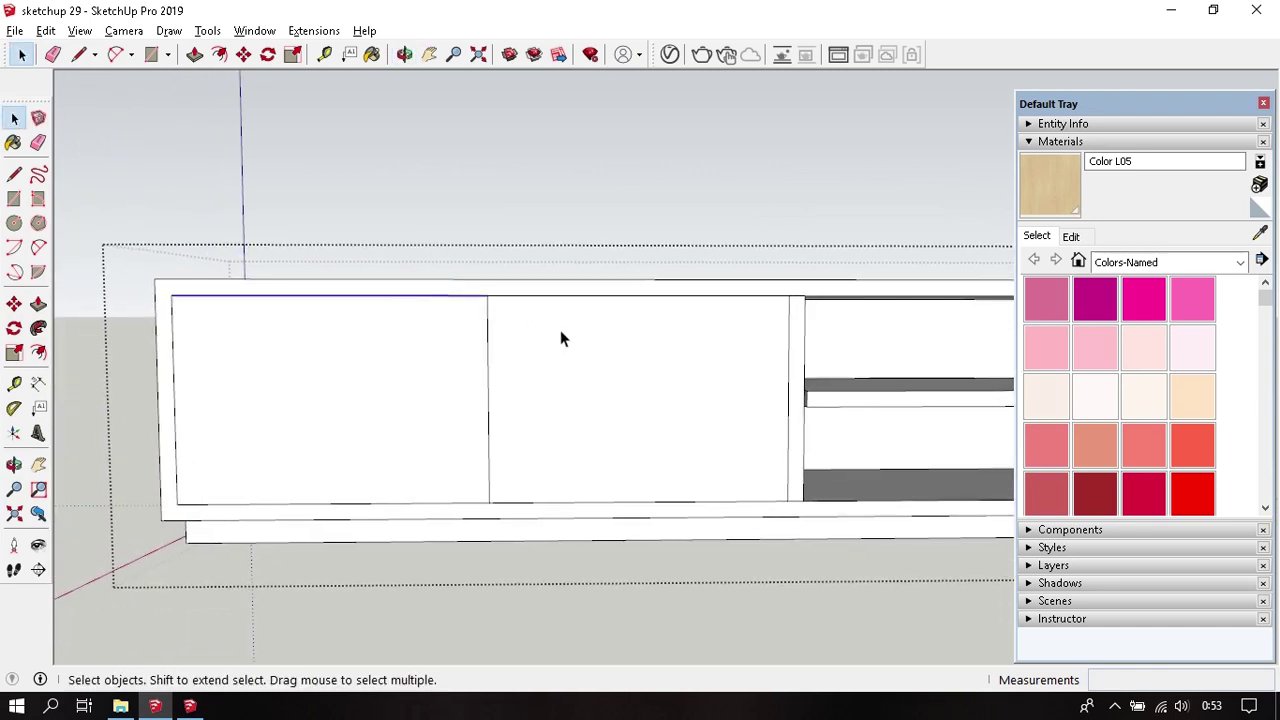
pyautogui.keyDown('shift'); pyautogui.click(604, 297); pyautogui.keyUp('shift')
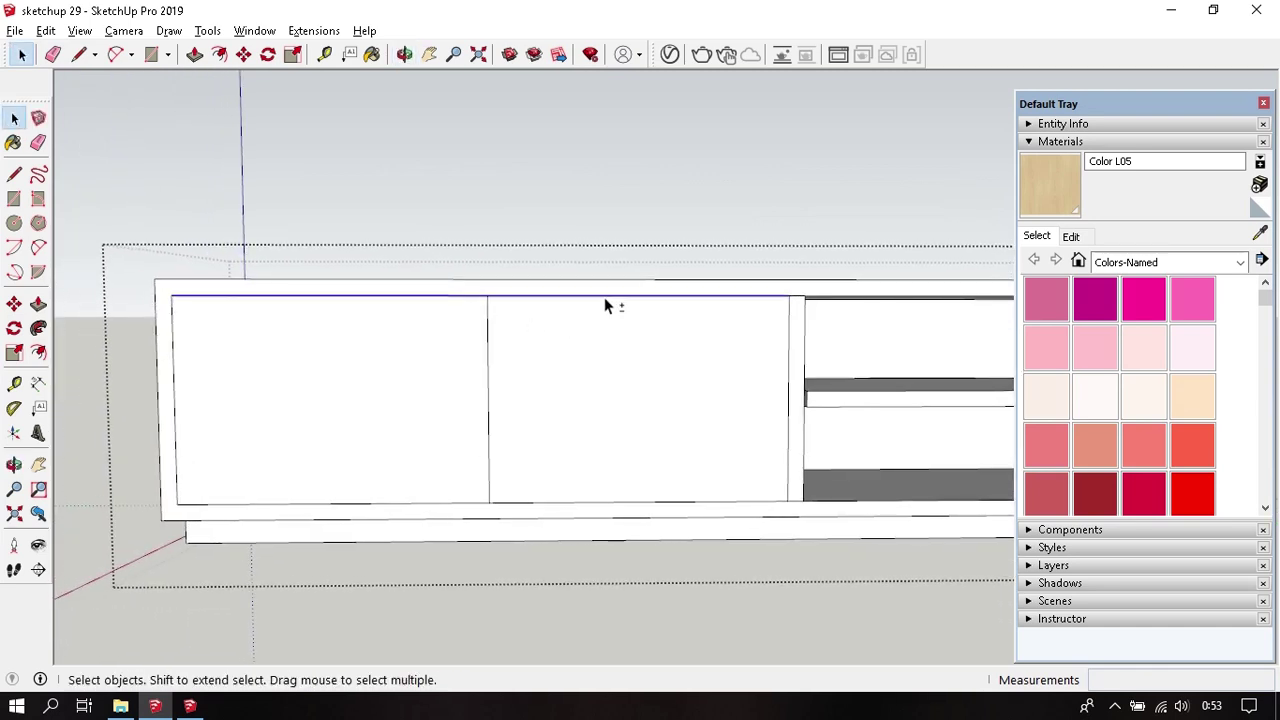
pyautogui.keyDown('shift'); pyautogui.click(790, 301); pyautogui.keyUp('shift')
pyautogui.press('m')
pyautogui.press('ctrl')
pyautogui.click(668, 296)
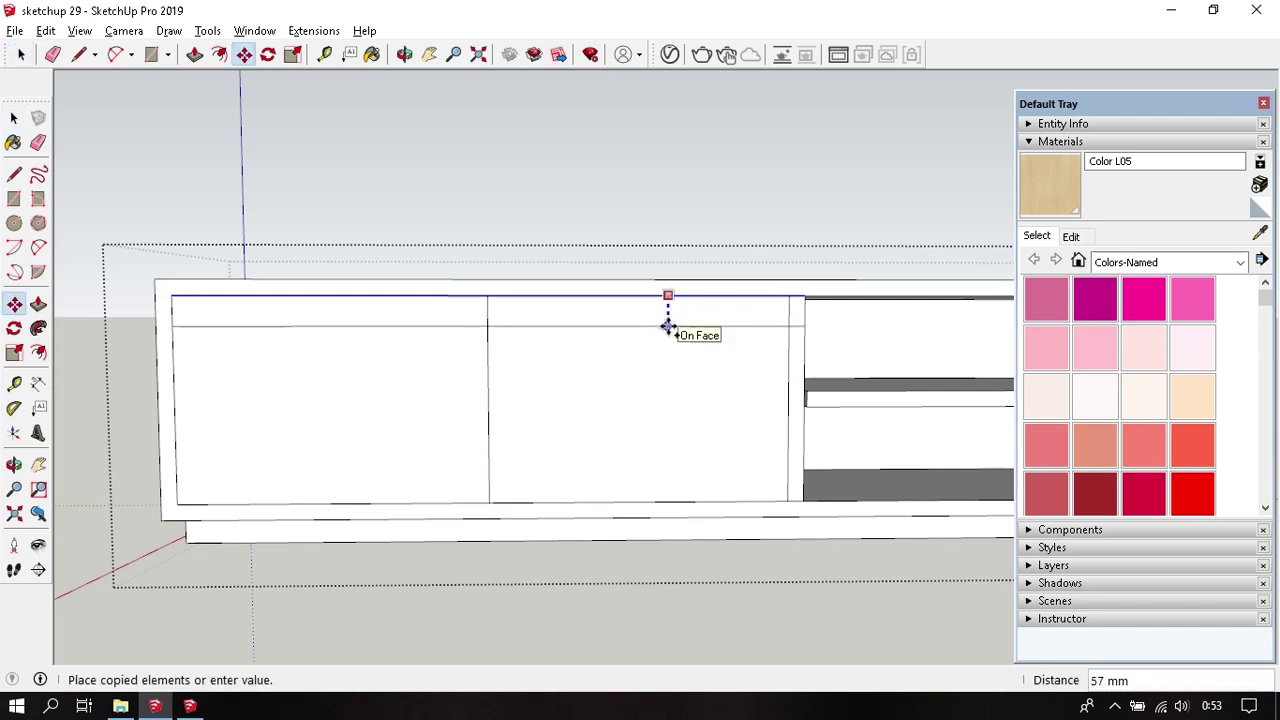
pyautogui.write('5')
pyautogui.press('Return')
# - Push the 5 mm top strip back 370 mm to form the handle groove
pyautogui.press('space')
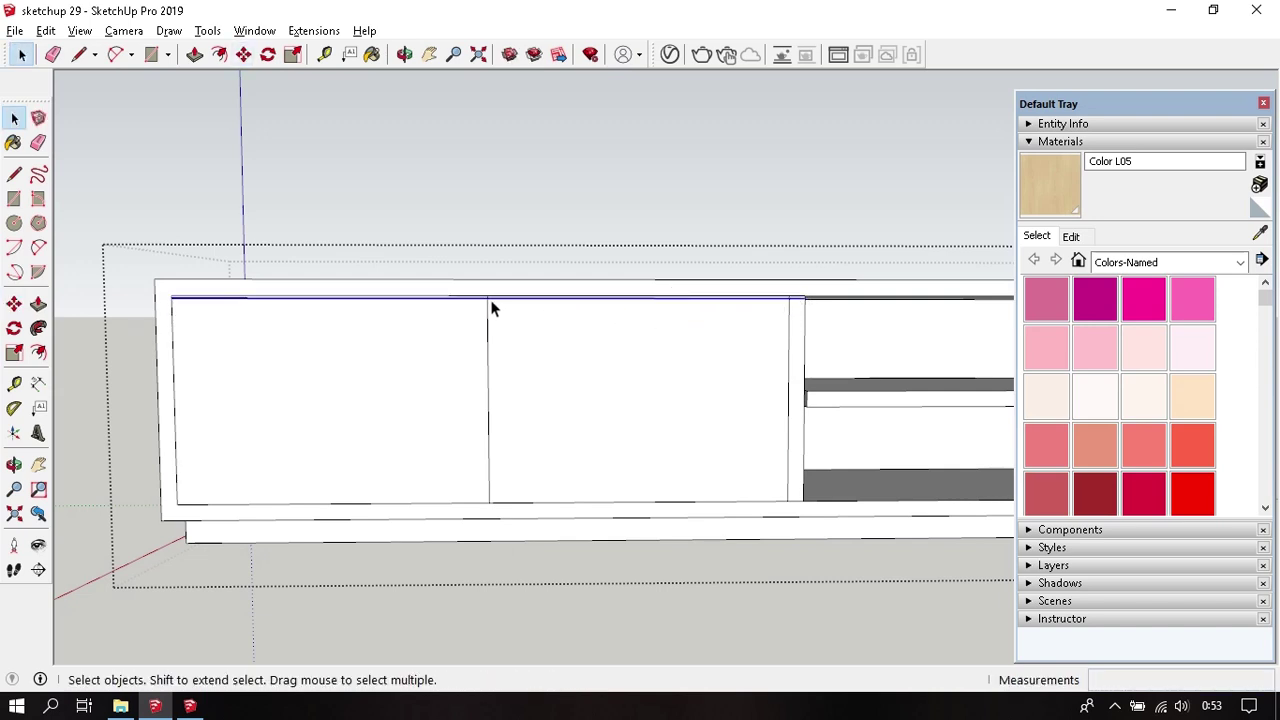
pyautogui.press('e')
pyautogui.scroll(3, 491, 306)
pyautogui.scroll(2, 488, 290)
pyautogui.scroll(1, 485, 283)
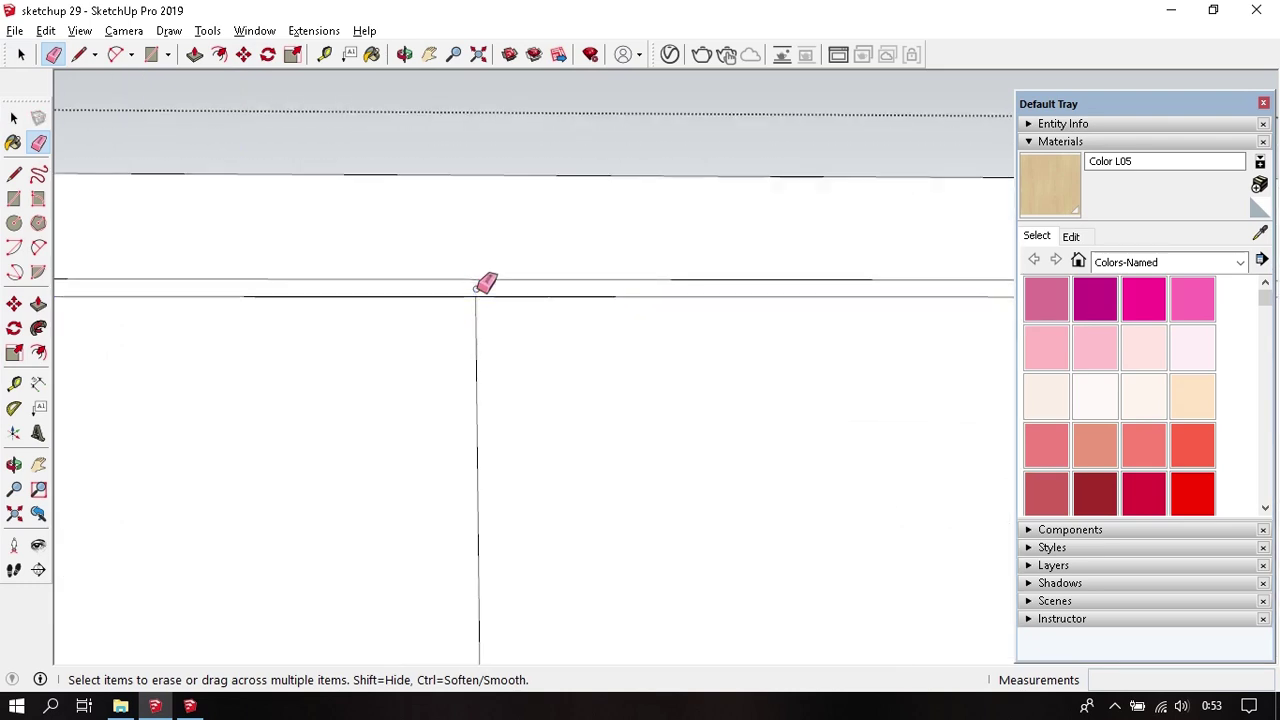
pyautogui.scroll(-2, 697, 360)
pyautogui.keyDown('shift'); pyautogui.moveTo(697, 360); pyautogui.dragTo(294, 357, button='middle'); pyautogui.keyUp('shift')
pyautogui.scroll(3, 780, 292)
pyautogui.scroll(2, 735, 280)
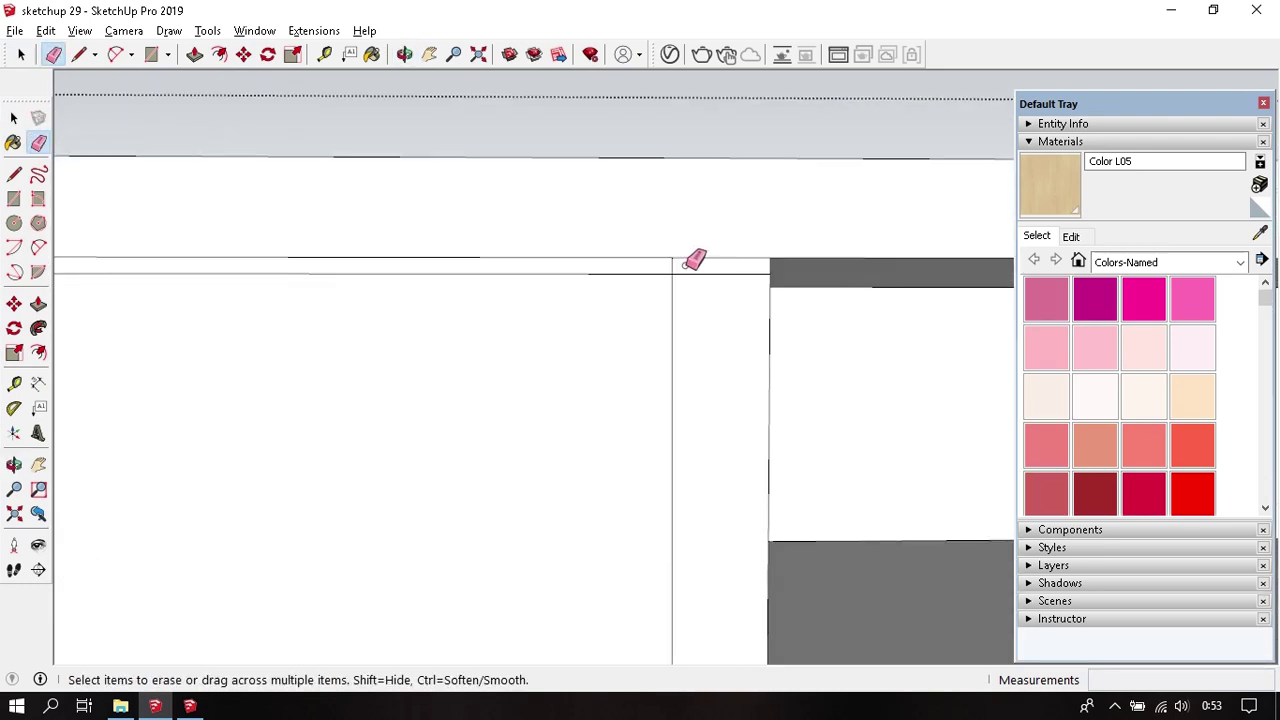
pyautogui.press('p')
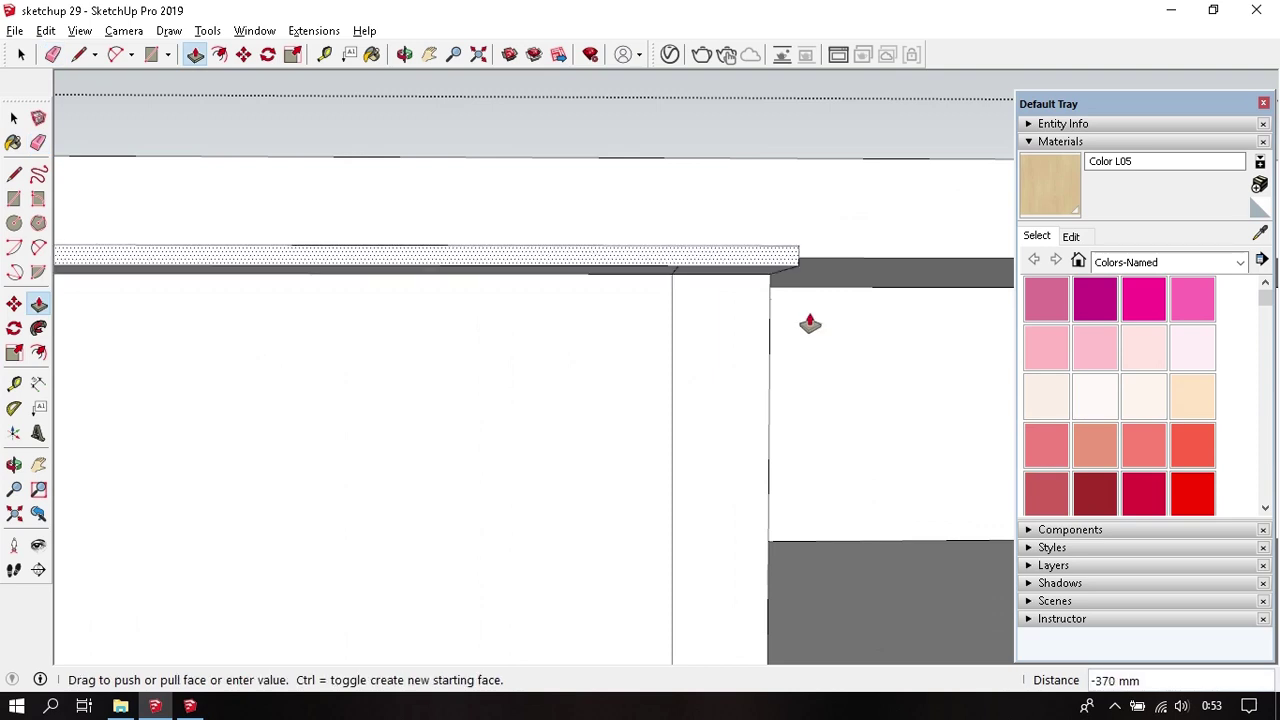
pyautogui.moveTo(851, 383)
pyautogui.mouseDown(button='middle')
pyautogui.moveTo(806, 363)
pyautogui.moveTo(697, 262)
pyautogui.mouseUp(button='middle')
# - Clear the leftover edge from the groove and select a vertical door edge
pyautogui.press('e')
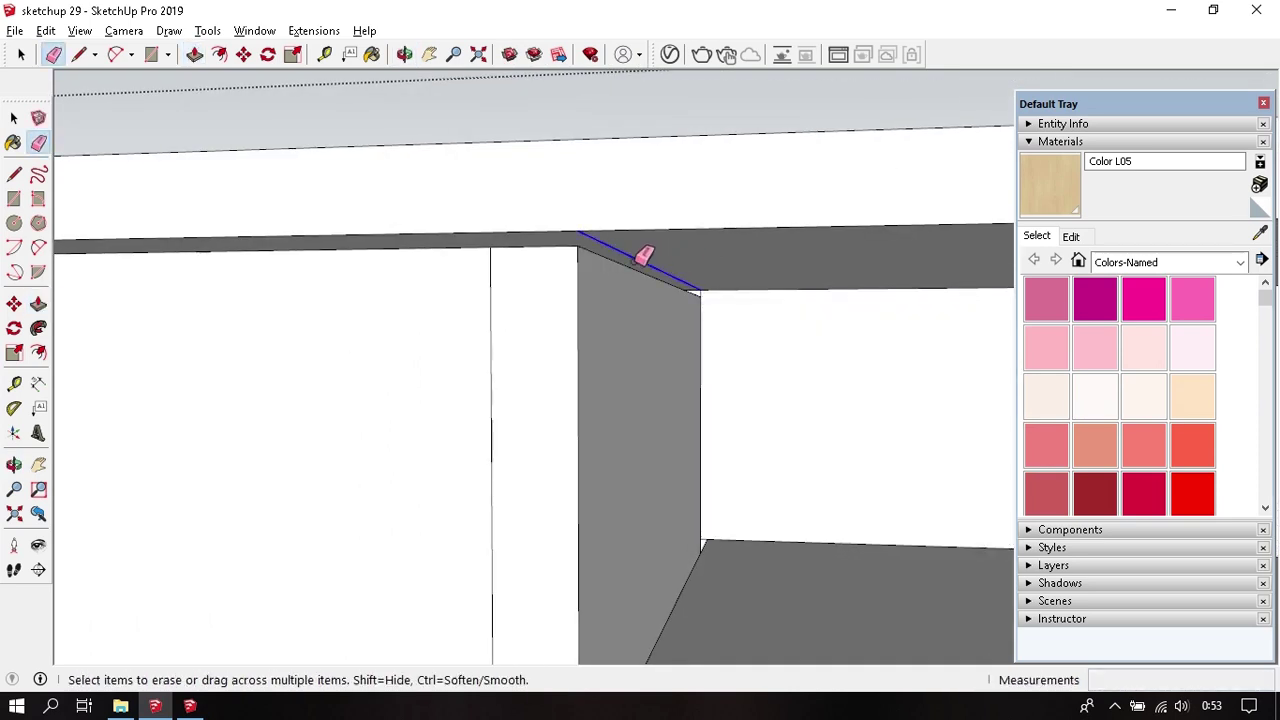
pyautogui.scroll(3, 723, 283)
pyautogui.scroll(-3, 790, 350)
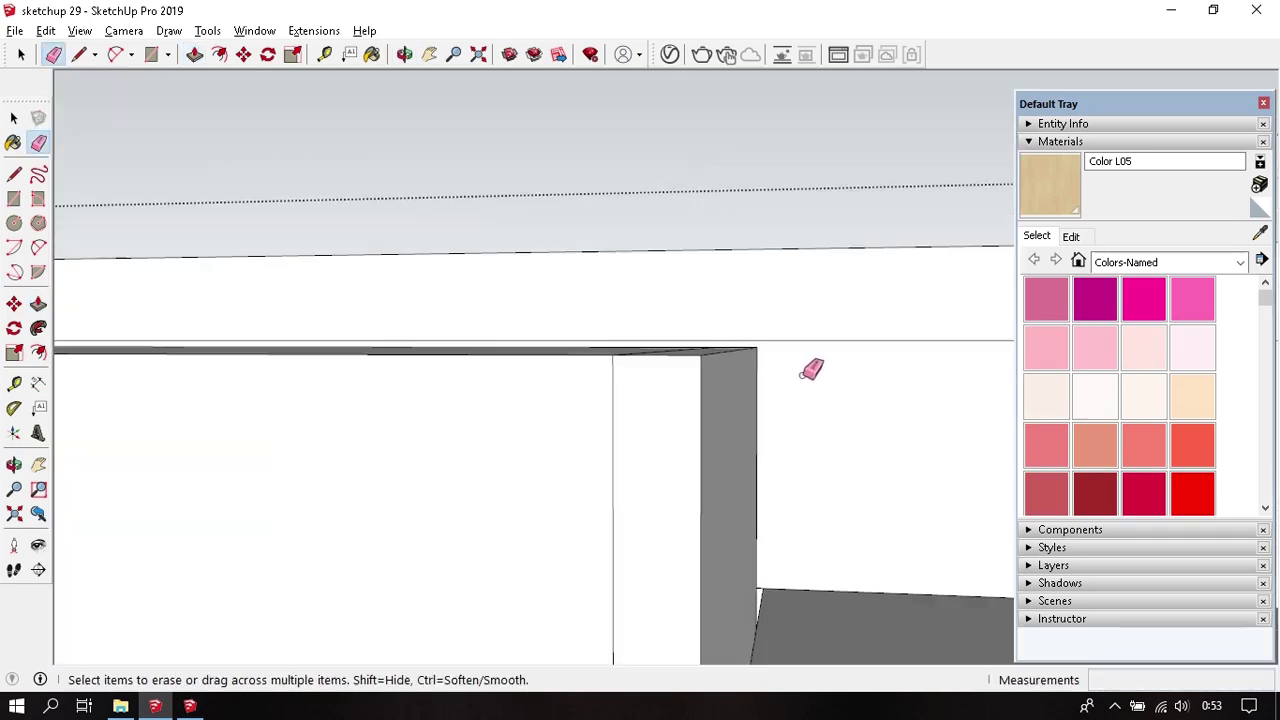
pyautogui.scroll(-2, 808, 369)
pyautogui.moveTo(811, 366); pyautogui.dragTo(768, 377, button='middle')
pyautogui.press('space')
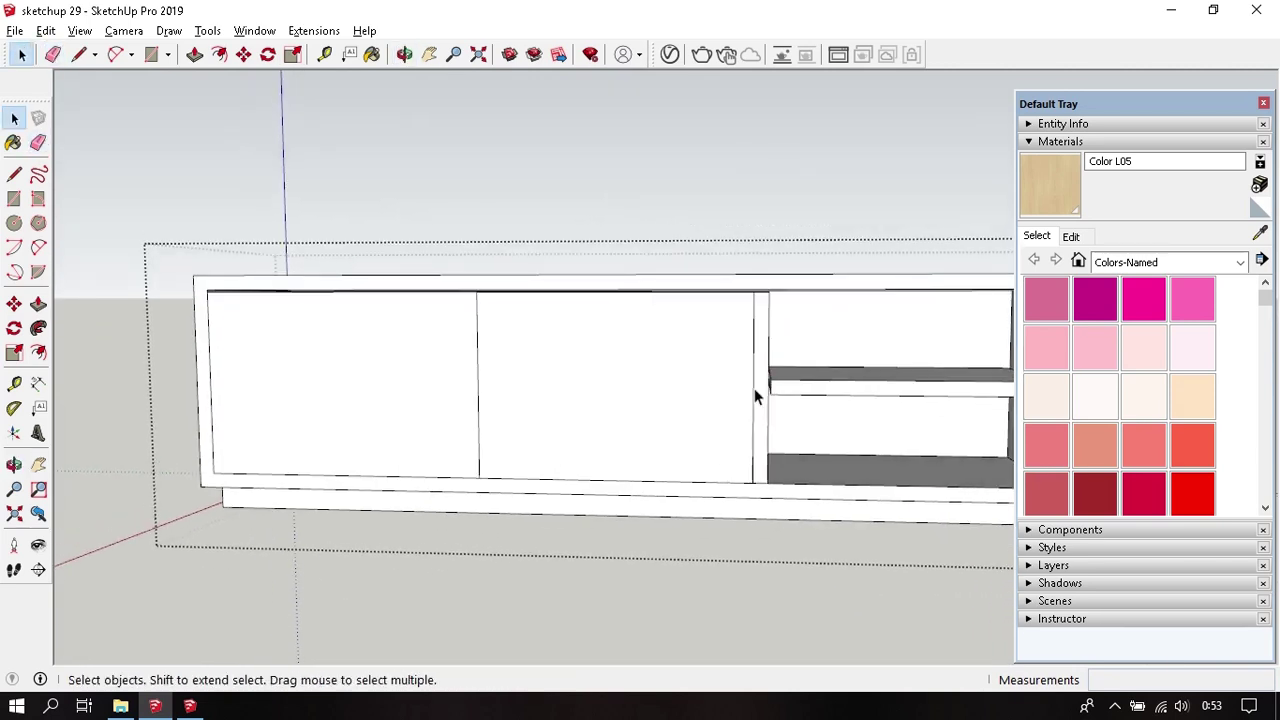
pyautogui.click(754, 388)
# - Copy the doors' left edge inward and push the narrow left-end strip into the cabinet
pyautogui.click(213, 465)
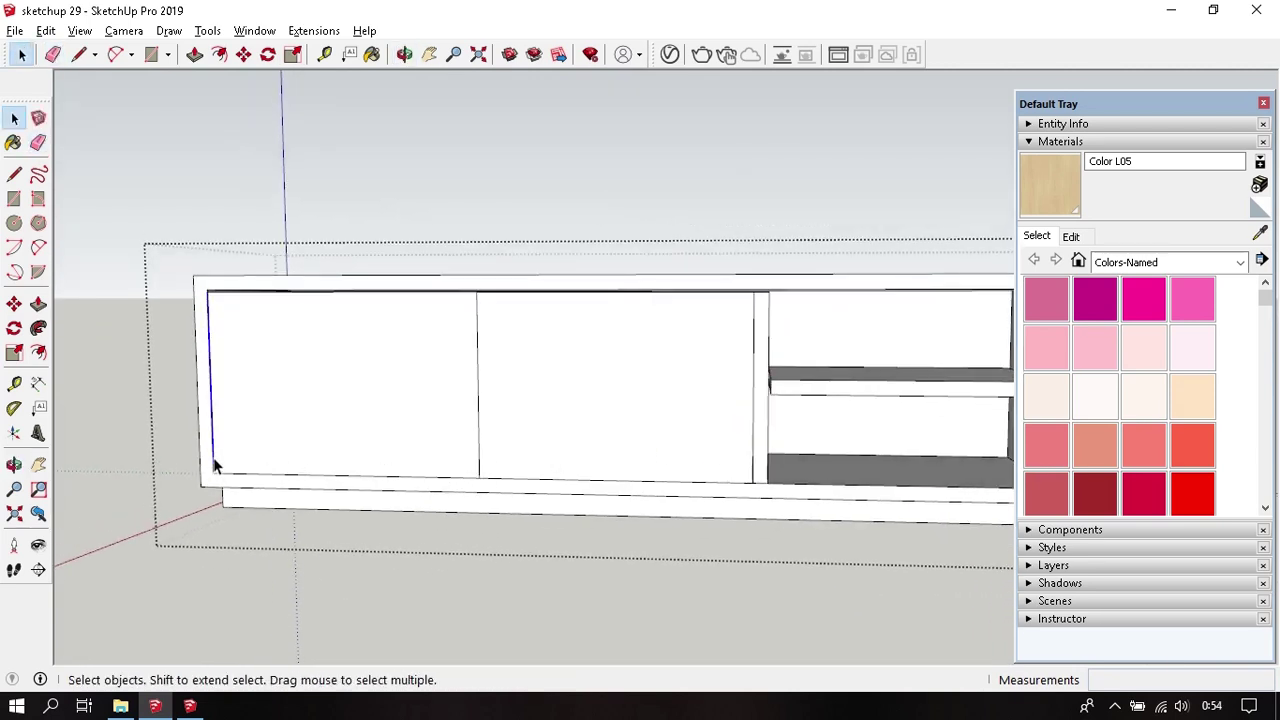
pyautogui.press('m')
pyautogui.click(213, 472)
pyautogui.press('ctrl')
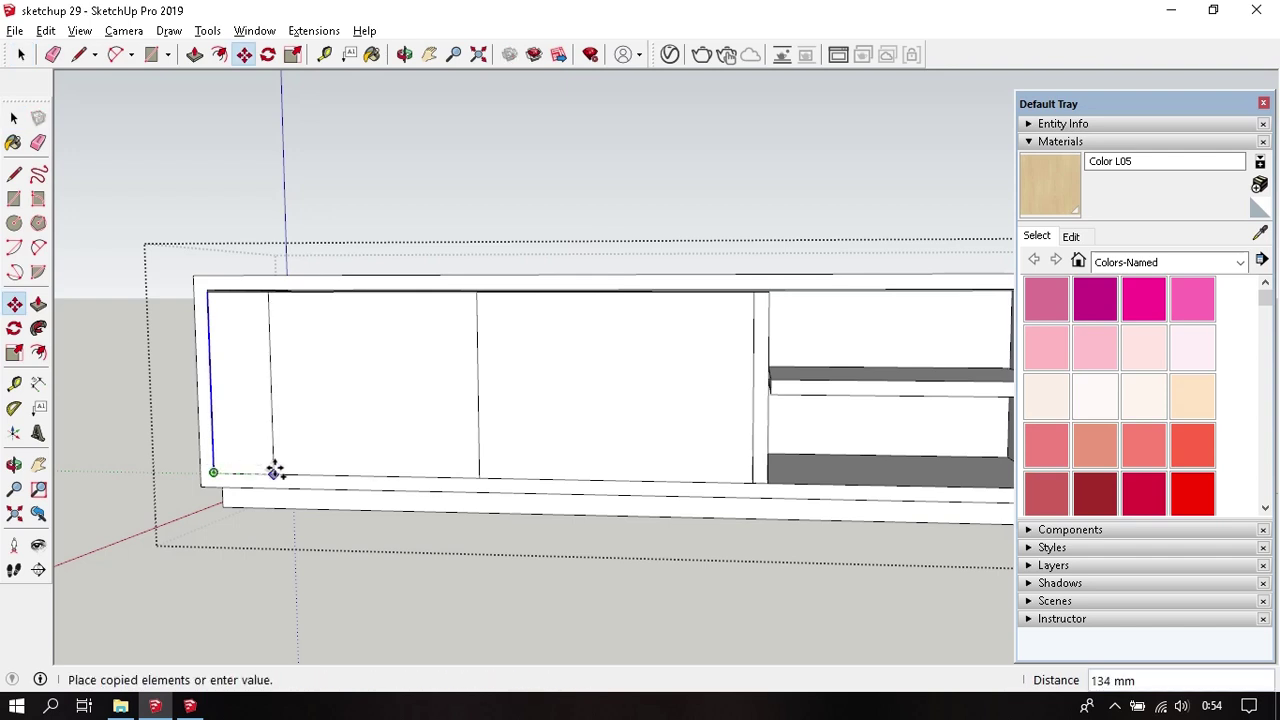
pyautogui.press('Escape')
pyautogui.press('space')
pyautogui.press('p')
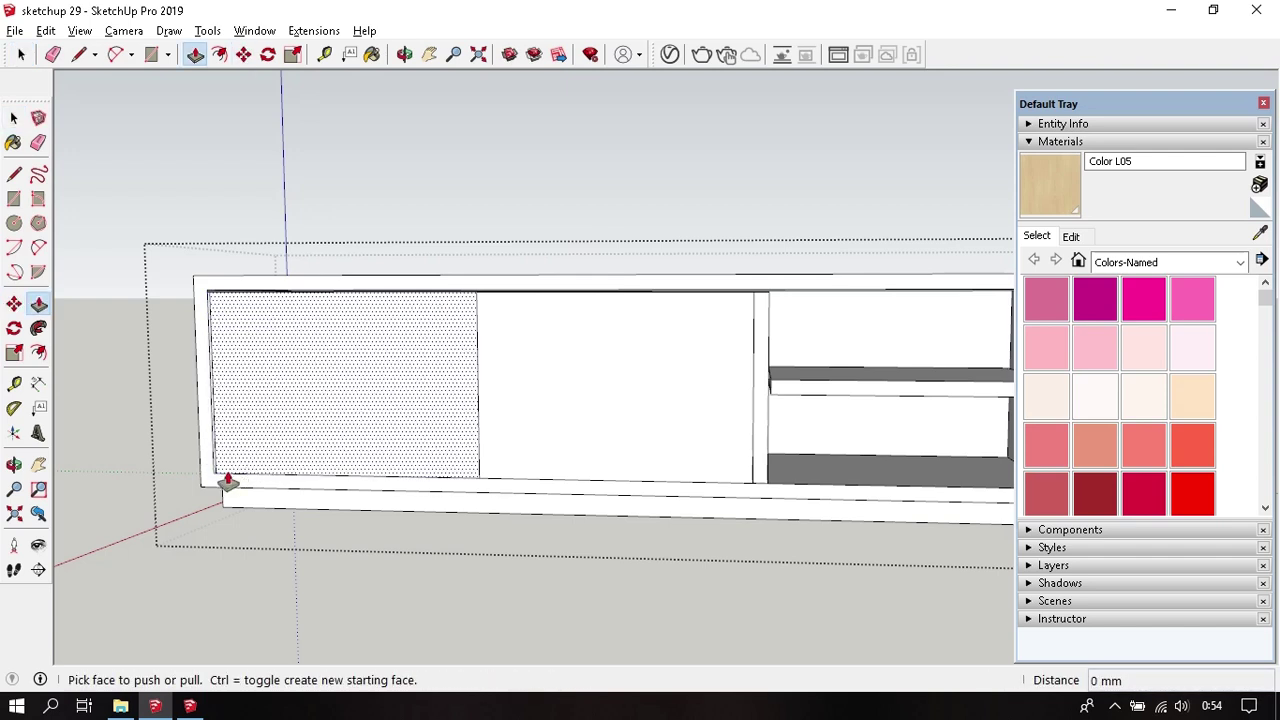
pyautogui.scroll(3, 228, 482)
pyautogui.scroll(2, 223, 480)
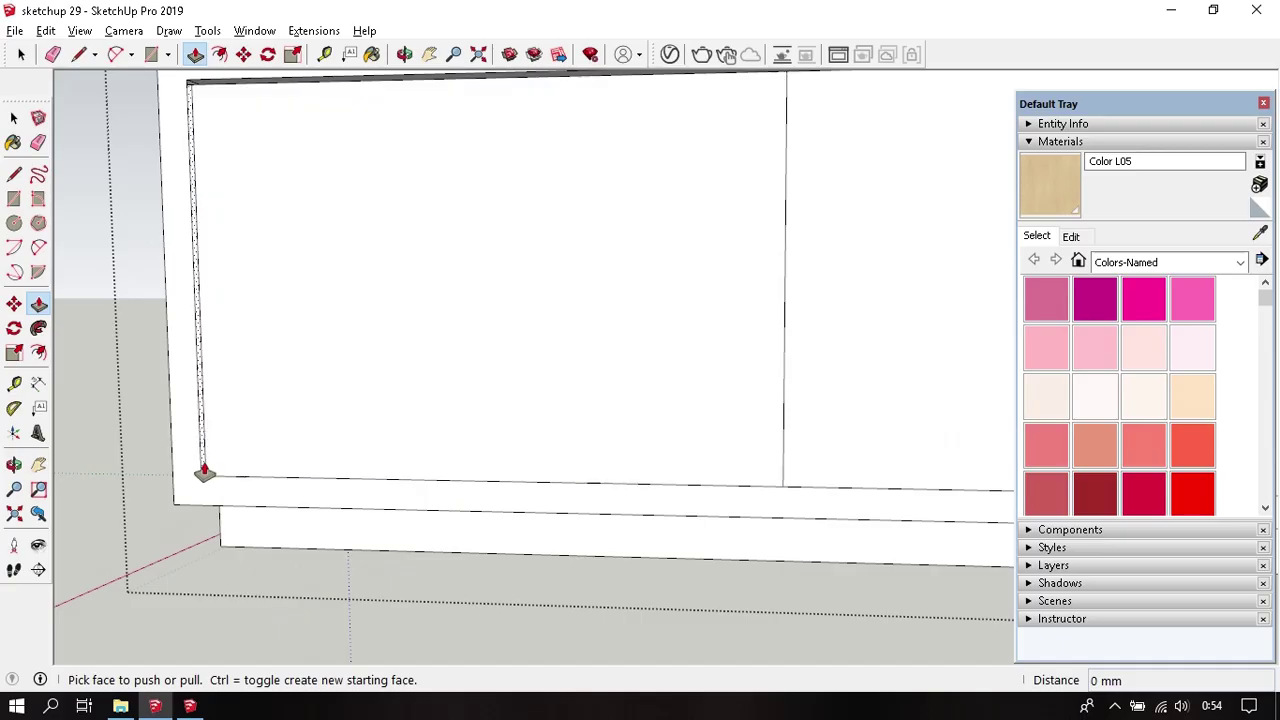
pyautogui.click(204, 468)
pyautogui.press('space')
# - Copy the doors' bottom edge upward to outline a narrow bottom strip
pyautogui.click(245, 479)
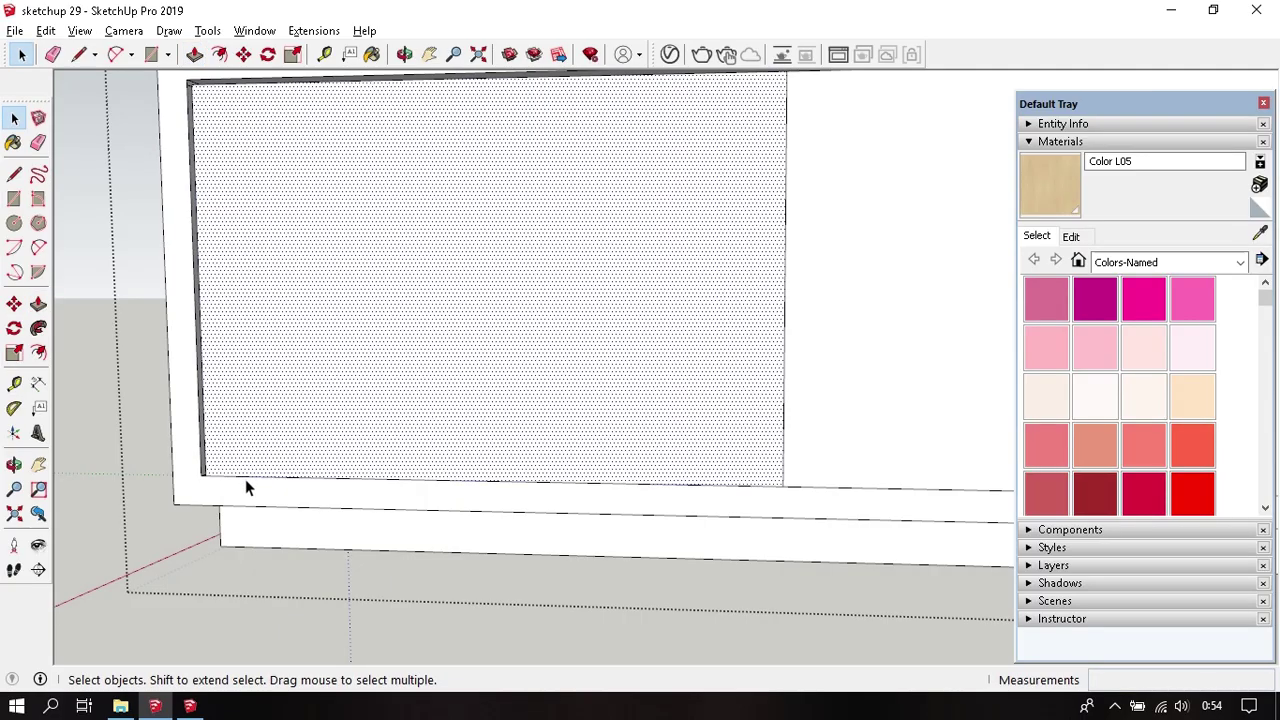
pyautogui.click(246, 477)
pyautogui.scroll(-2, 290, 472)
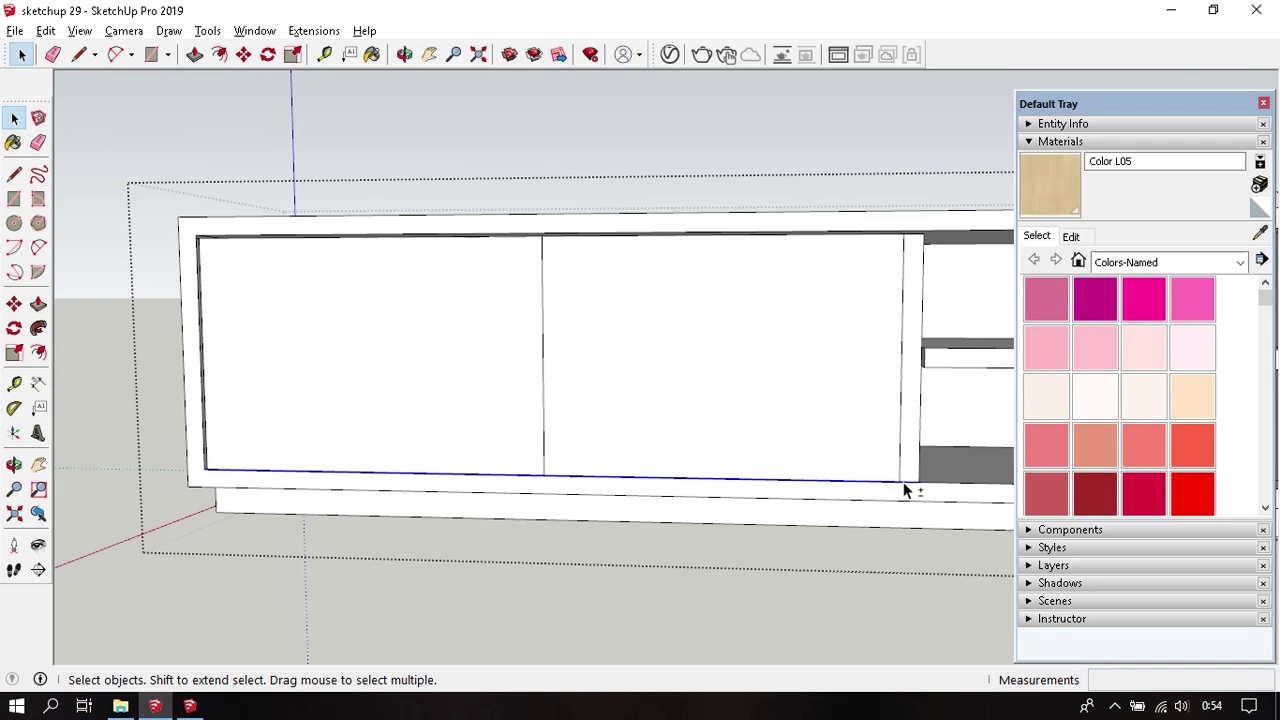
pyautogui.press('m')
pyautogui.click(838, 479)
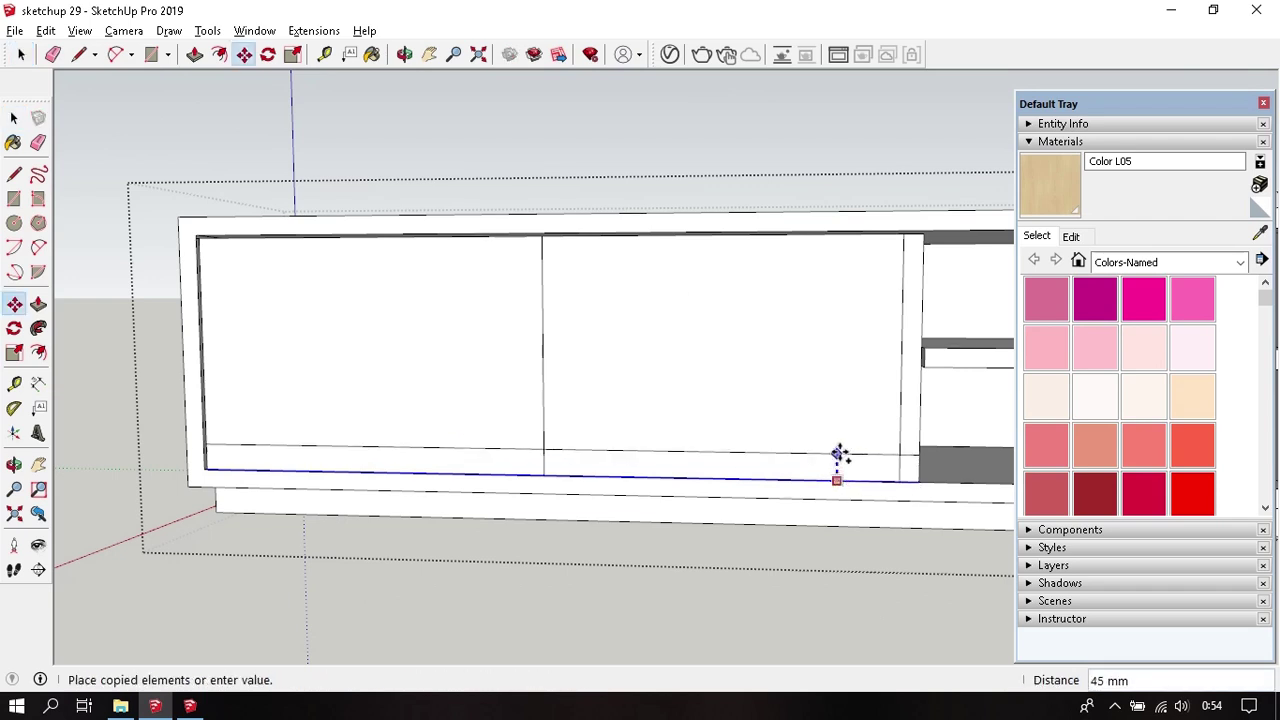
pyautogui.press('Escape')
pyautogui.press('space')
pyautogui.press('e')
pyautogui.scroll(3, 650, 478)
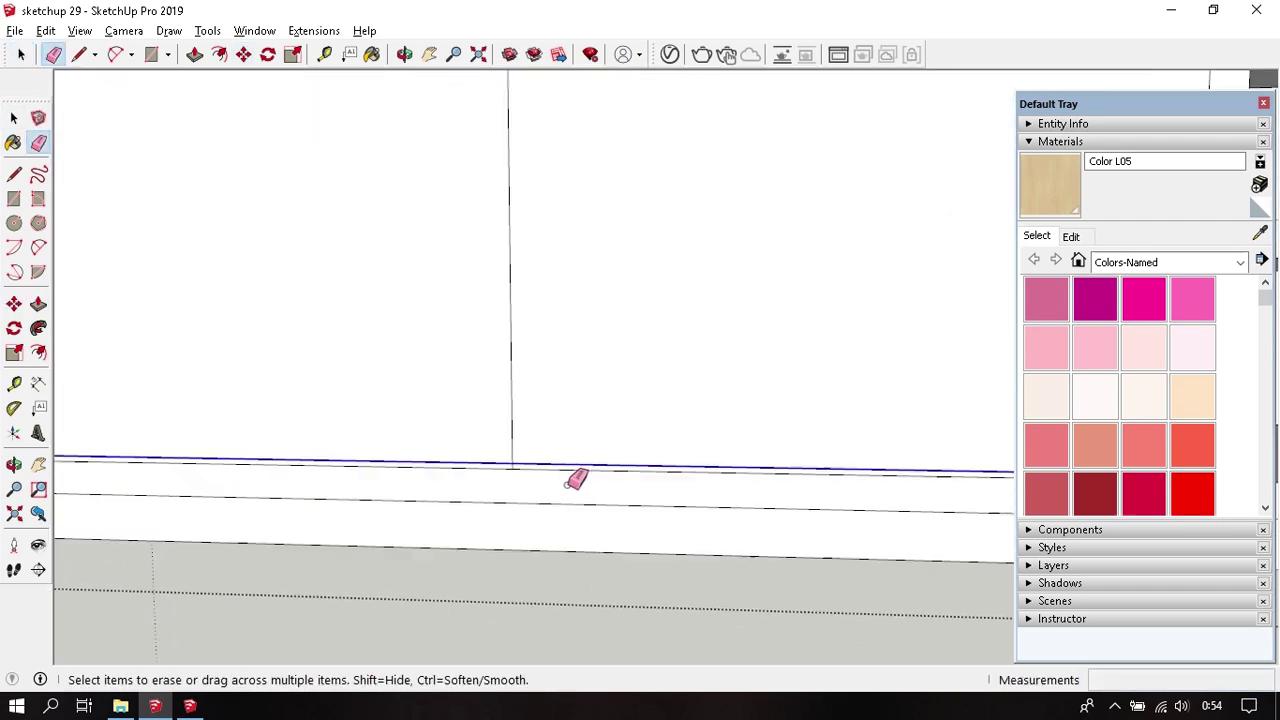
pyautogui.scroll(1, 520, 463)
pyautogui.scroll(-2, 391, 437)
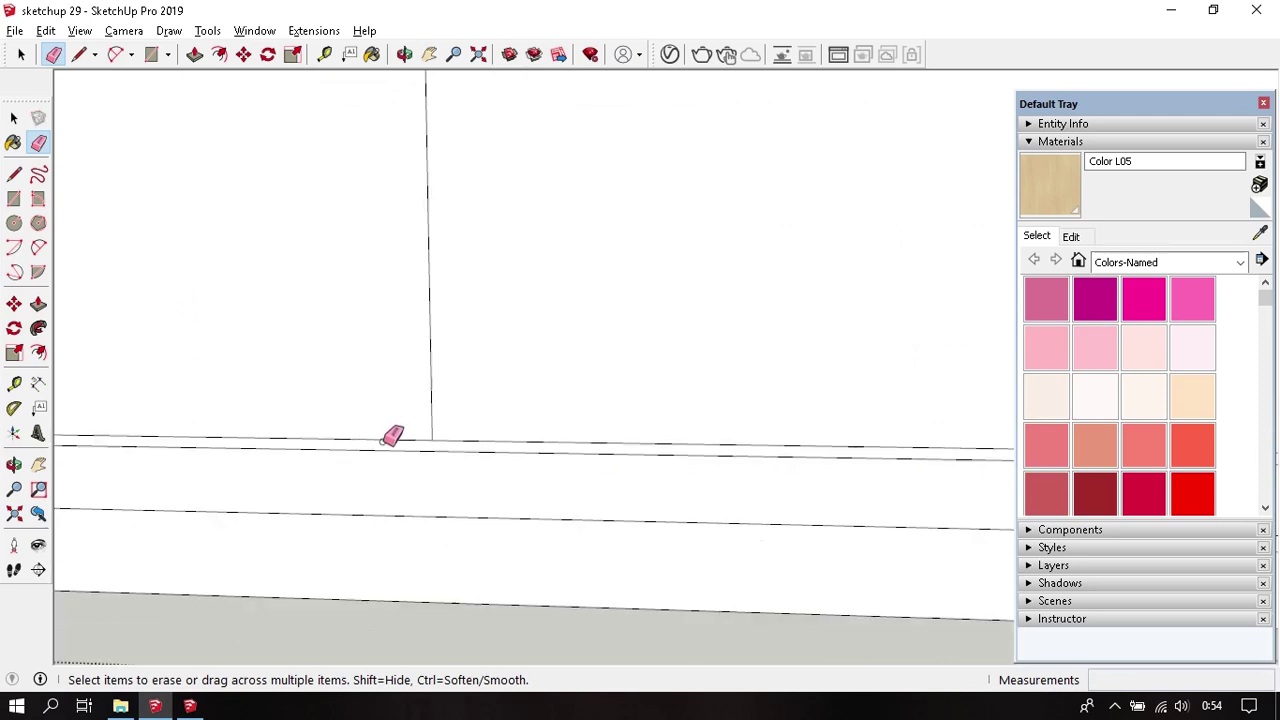
pyautogui.scroll(-1, 400, 434)
# - Push the narrow bottom strip into the cabinet and erase the leftover edges
pyautogui.moveTo(400, 434)
pyautogui.mouseDown(button='middle')
pyautogui.moveTo(705, 415)
pyautogui.moveTo(665, 411)
pyautogui.moveTo(712, 436)
pyautogui.moveTo(720, 403)
pyautogui.moveTo(746, 407)
pyautogui.moveTo(786, 463)
pyautogui.moveTo(800, 517)
pyautogui.moveTo(738, 468)
pyautogui.moveTo(646, 440)
pyautogui.moveTo(699, 423)
pyautogui.mouseUp(button='middle')
pyautogui.press('p')
pyautogui.click(706, 434)
pyautogui.press('e')
pyautogui.press('space')
pyautogui.scroll(-3, 738, 468)
pyautogui.scroll(-3, 731, 429)
pyautogui.scroll(-4, 751, 480)
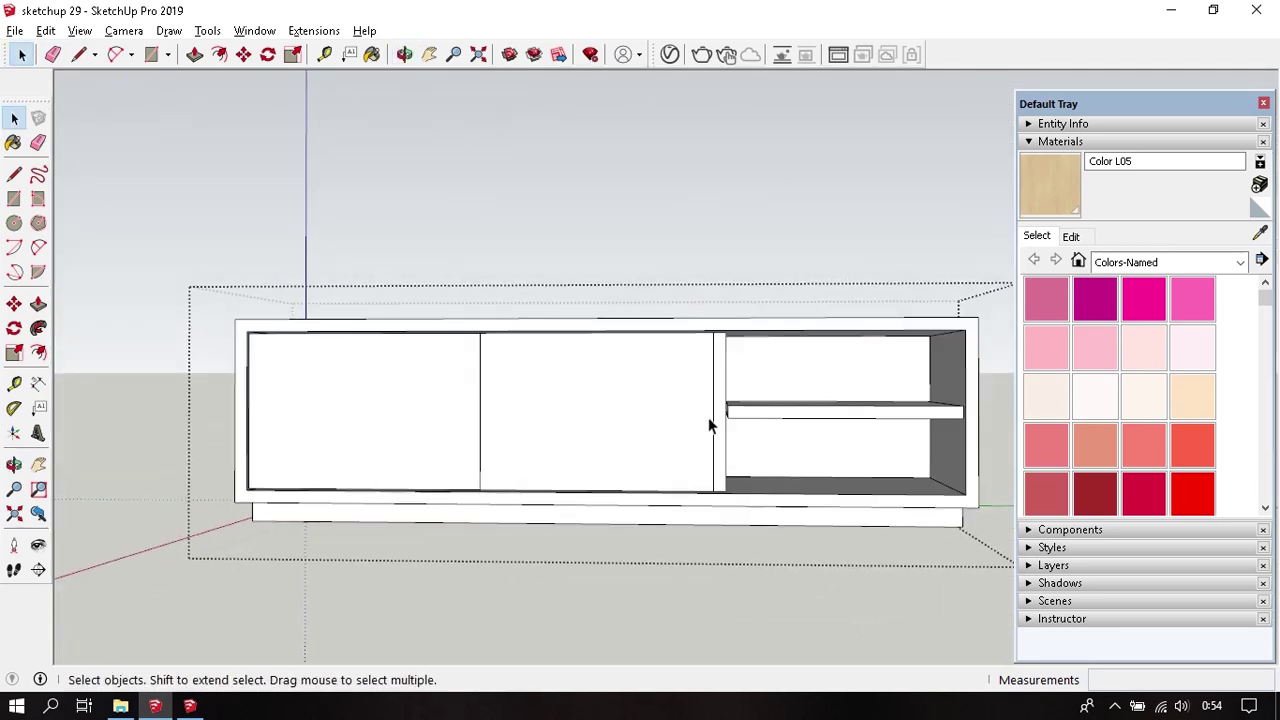
# - Make a 5 mm offset copy of the doors' vertical edge
pyautogui.press('m')
pyautogui.press('ctrl')
pyautogui.click(715, 414)
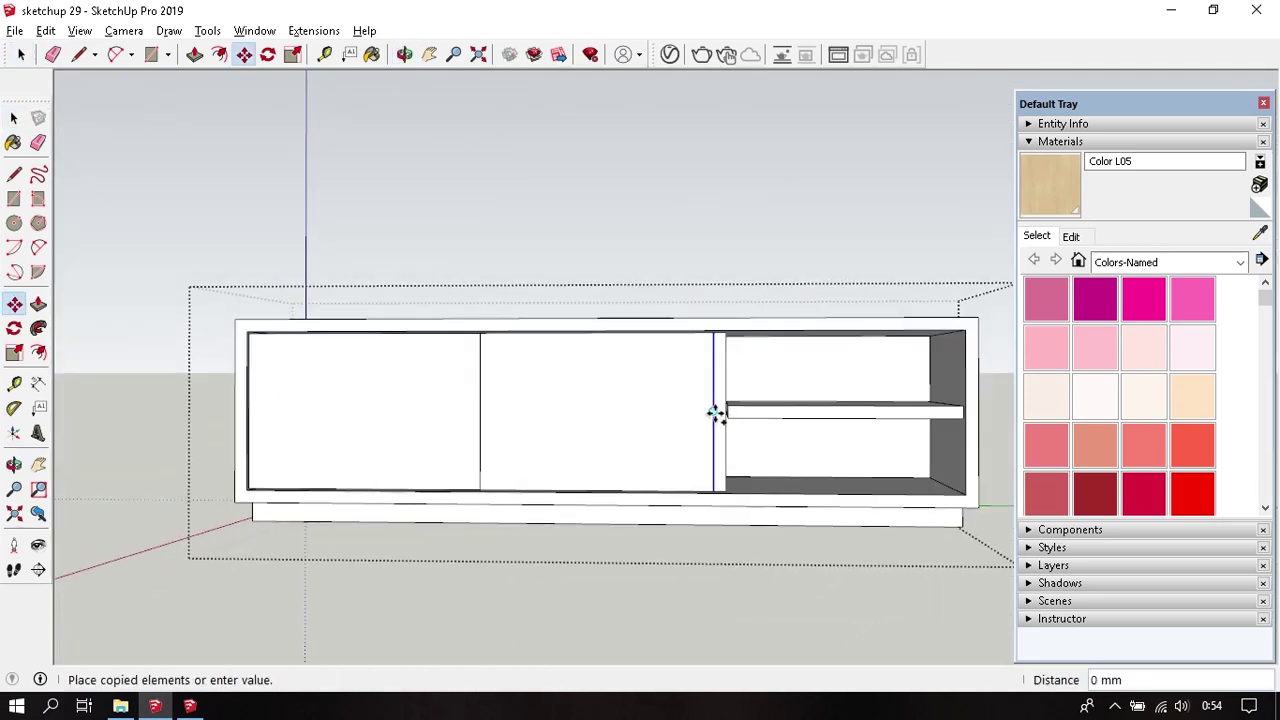
pyautogui.press('Return')
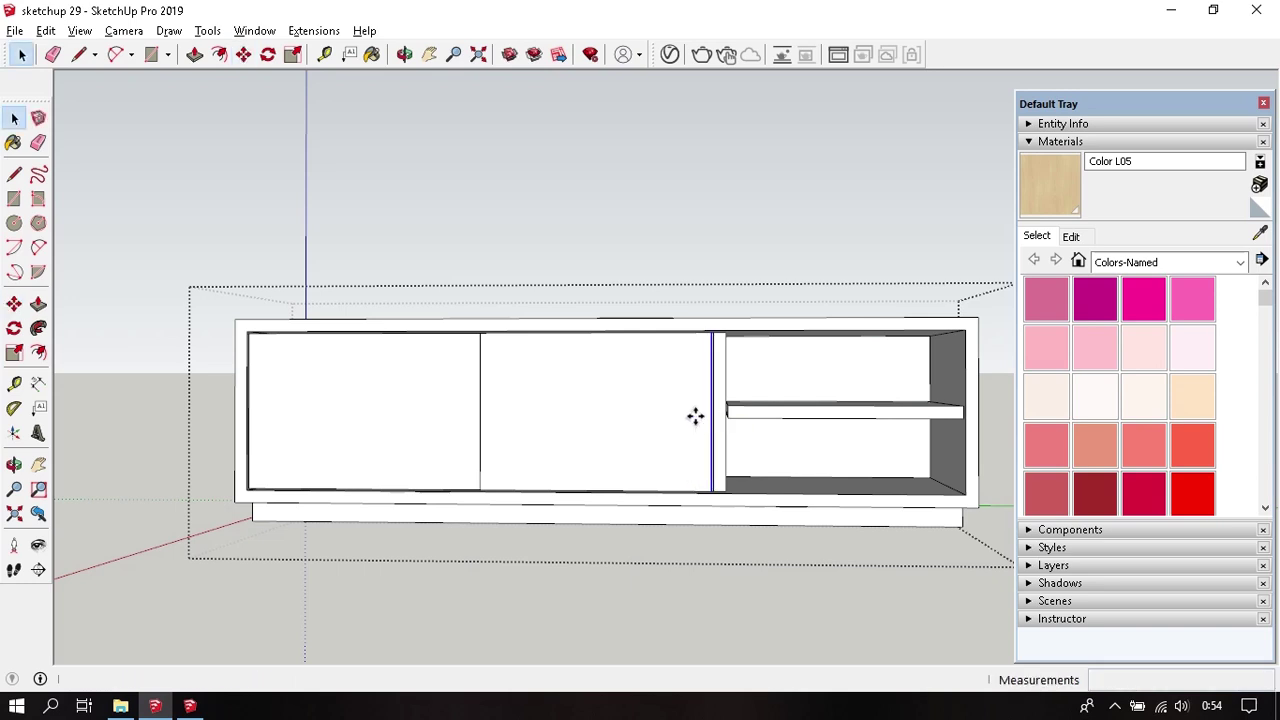
pyautogui.press('space')
pyautogui.scroll(3, 717, 329)
pyautogui.scroll(2, 717, 323)
pyautogui.press('p')
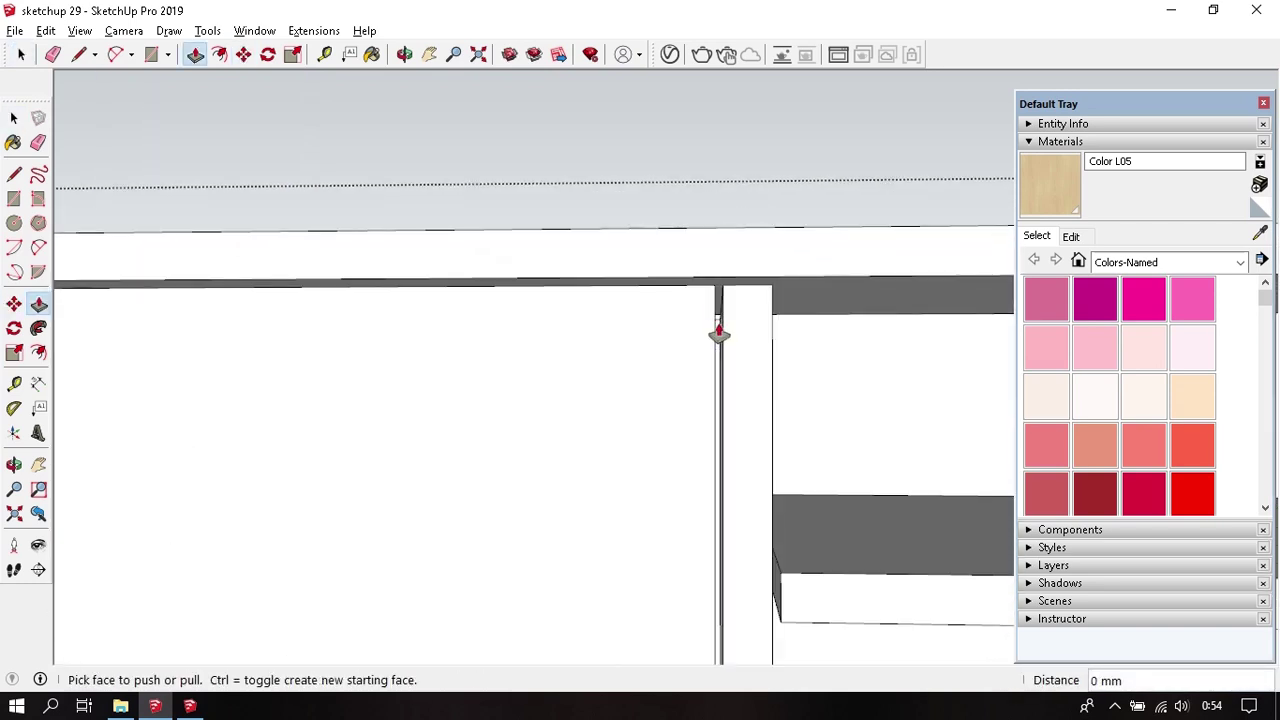
pyautogui.press('space')
pyautogui.scroll(-3, 784, 338)
pyautogui.scroll(-3, 784, 338)
# - Erase the old divider between the doors and draw a new vertical line from bottom to top edge
pyautogui.moveTo(784, 338); pyautogui.dragTo(558, 407, button='middle')
pyautogui.press('e')
pyautogui.click(552, 409)
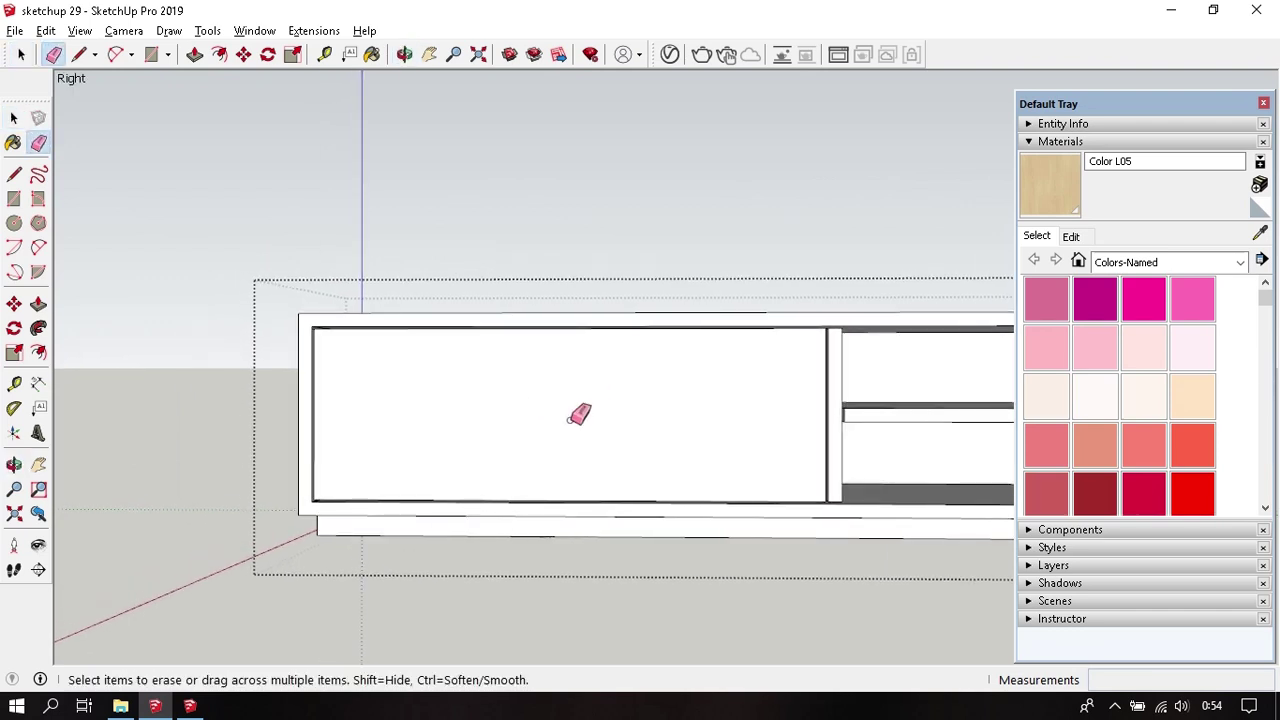
pyautogui.press('l')
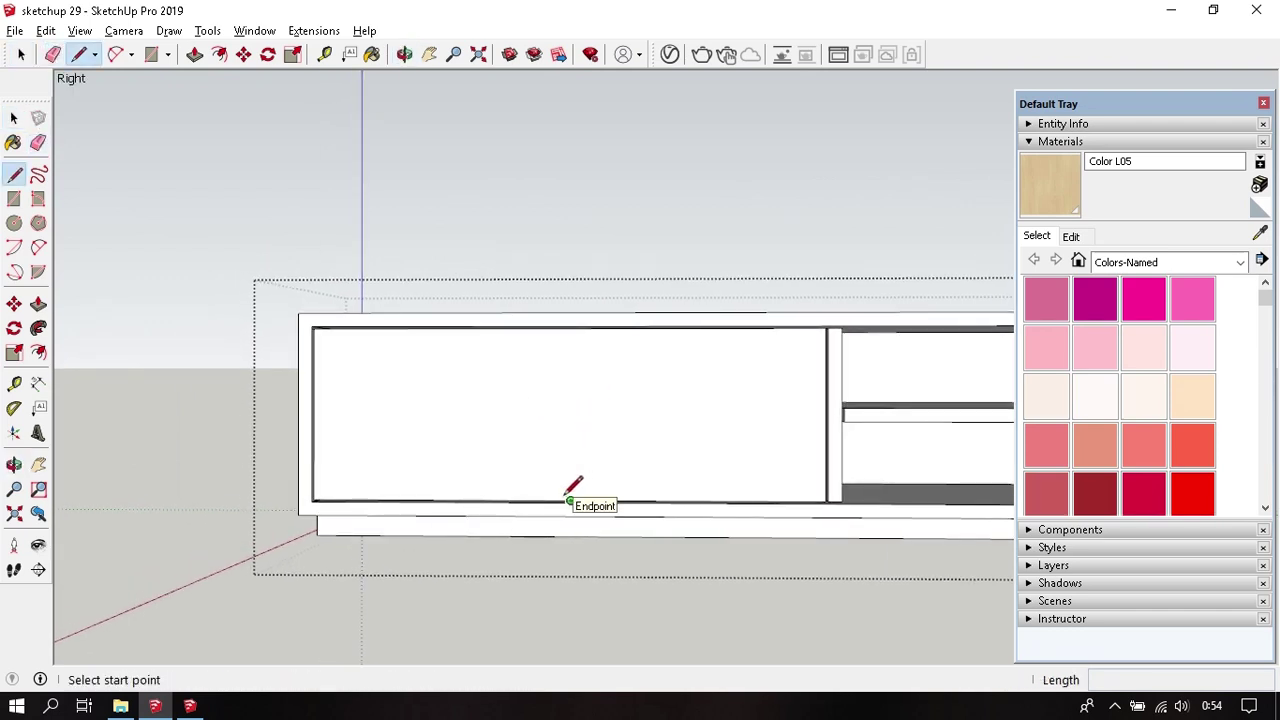
pyautogui.click(570, 500)
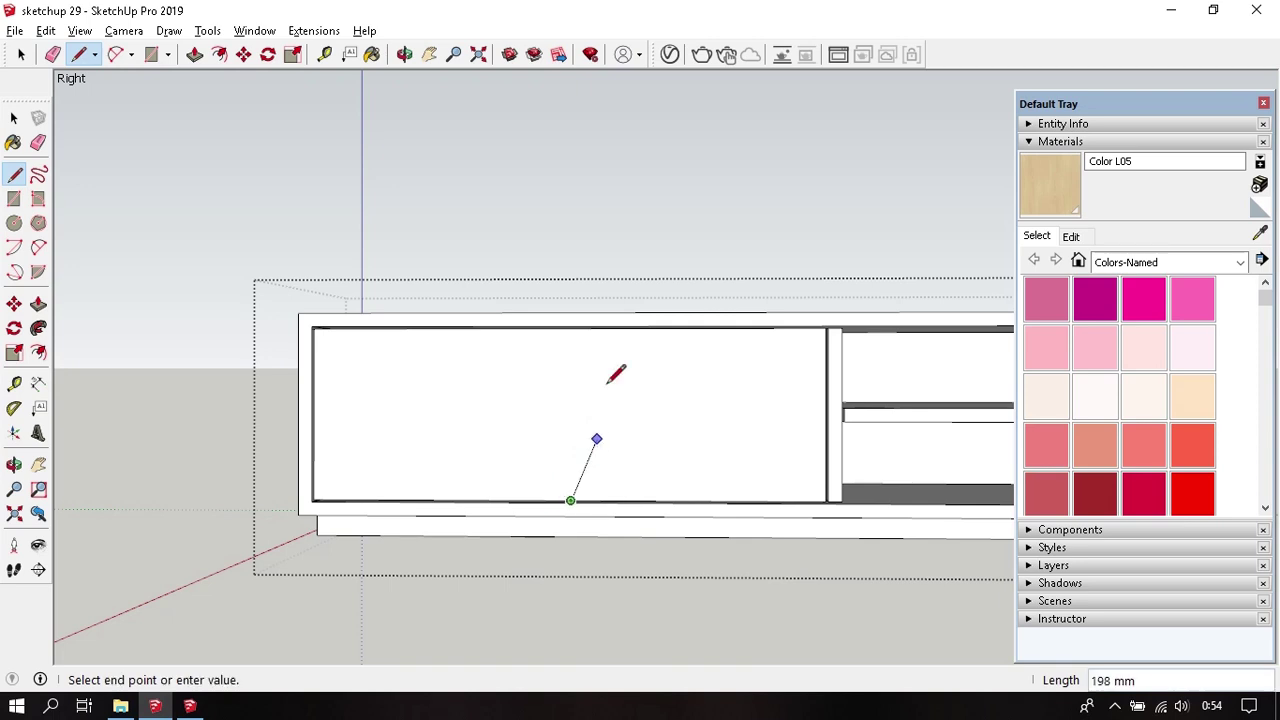
pyautogui.click(571, 327)
pyautogui.press('space')
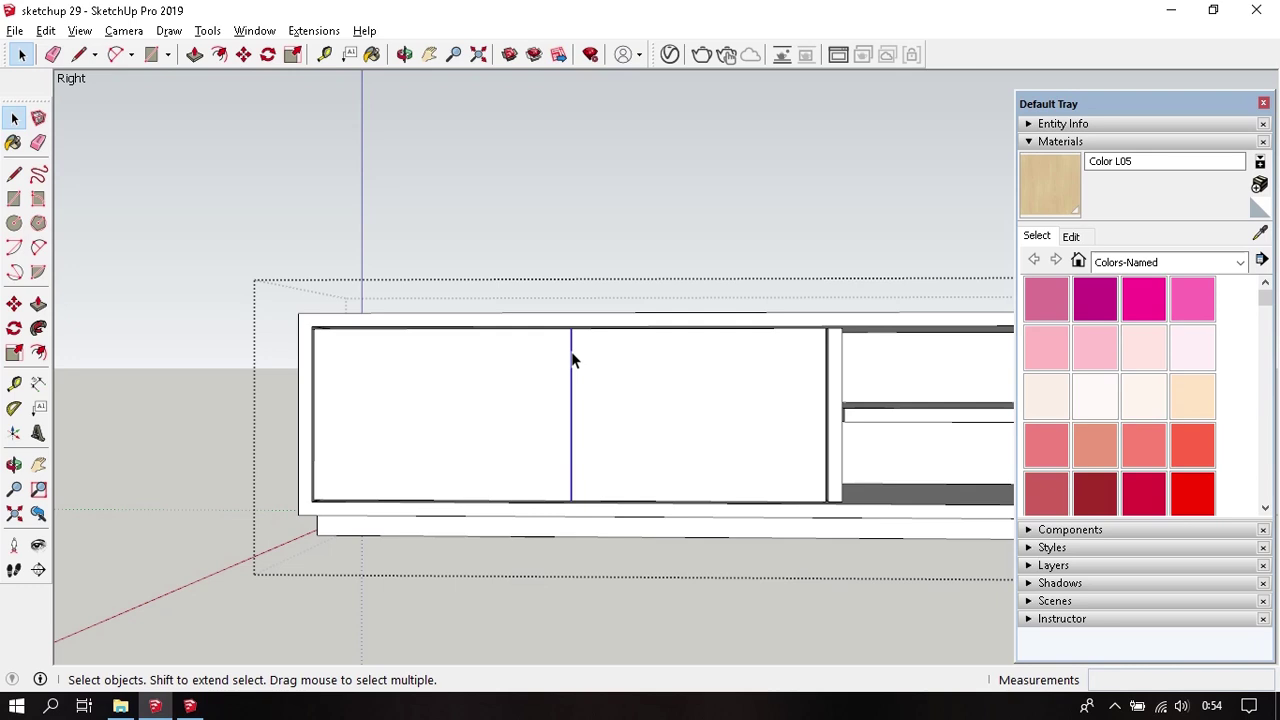
# - Copy the new vertical line 2.5 mm to the side to outline the door gap
pyautogui.press('m')
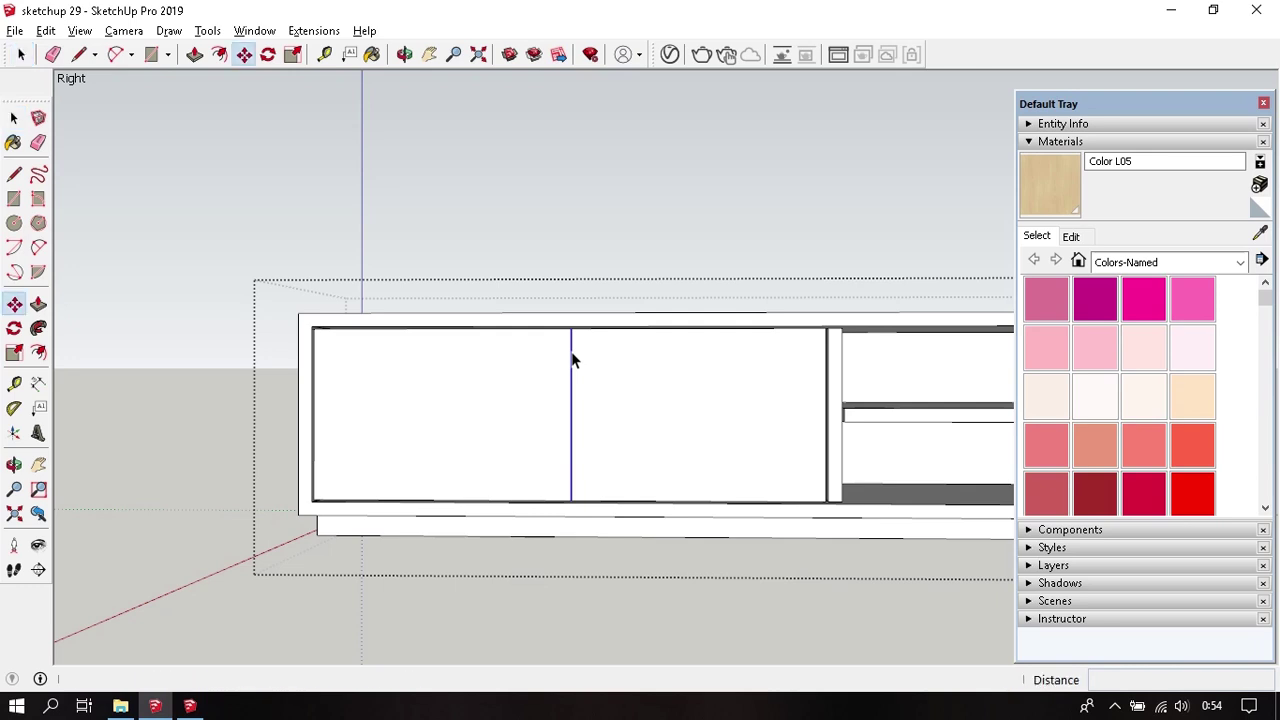
pyautogui.scroll(1, 571, 355)
pyautogui.scroll(1, 571, 345)
pyautogui.click(571, 318)
pyautogui.press('ctrl')
pyautogui.write('2,5')
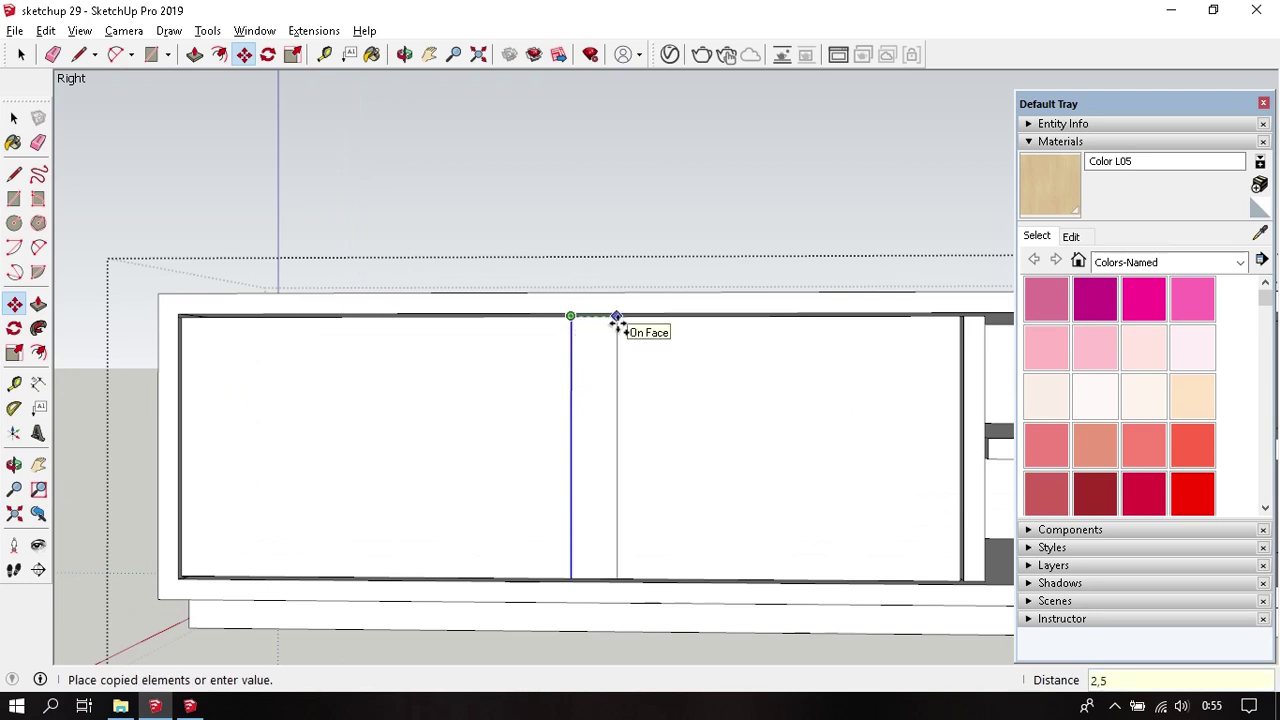
pyautogui.press('Return')
pyautogui.scroll(2, 617, 323)
pyautogui.scroll(2, 609, 314)
pyautogui.click(570, 311)
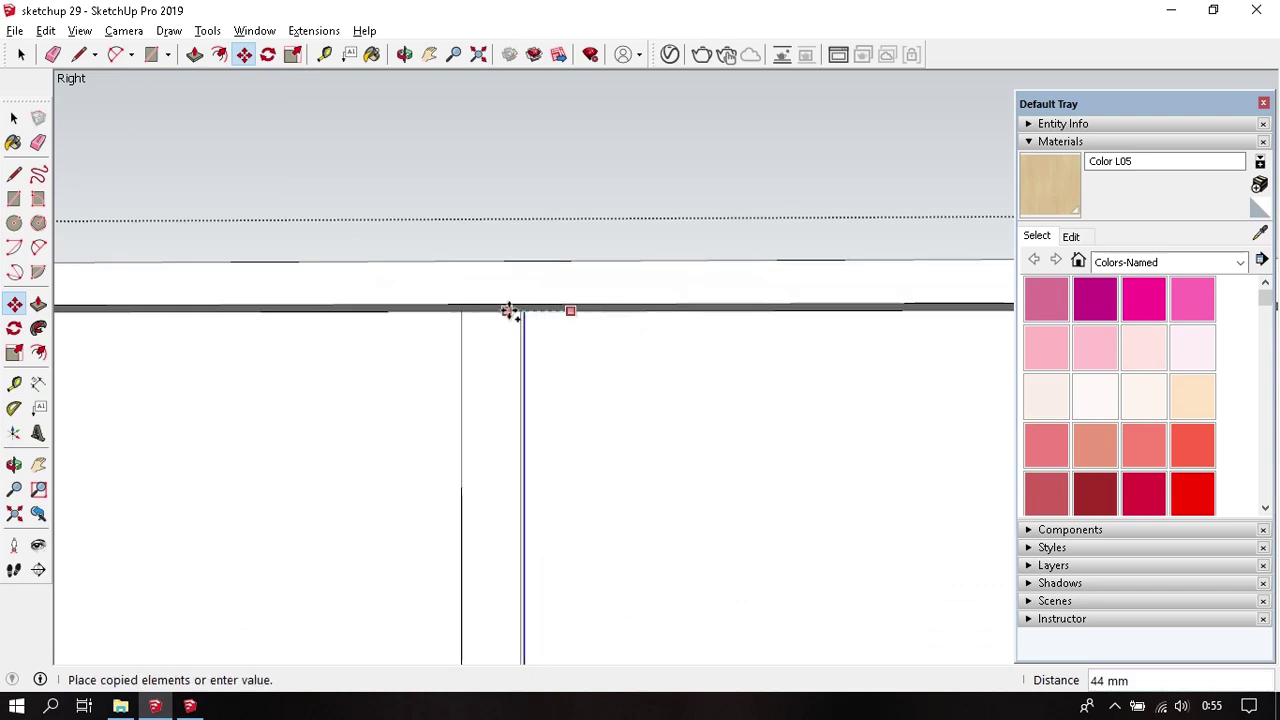
pyautogui.click(497, 314)
# - Erase the unwanted vertical segment and push the thin gap strip between the doors inward
pyautogui.scroll(2, 495, 313)
pyautogui.press('e')
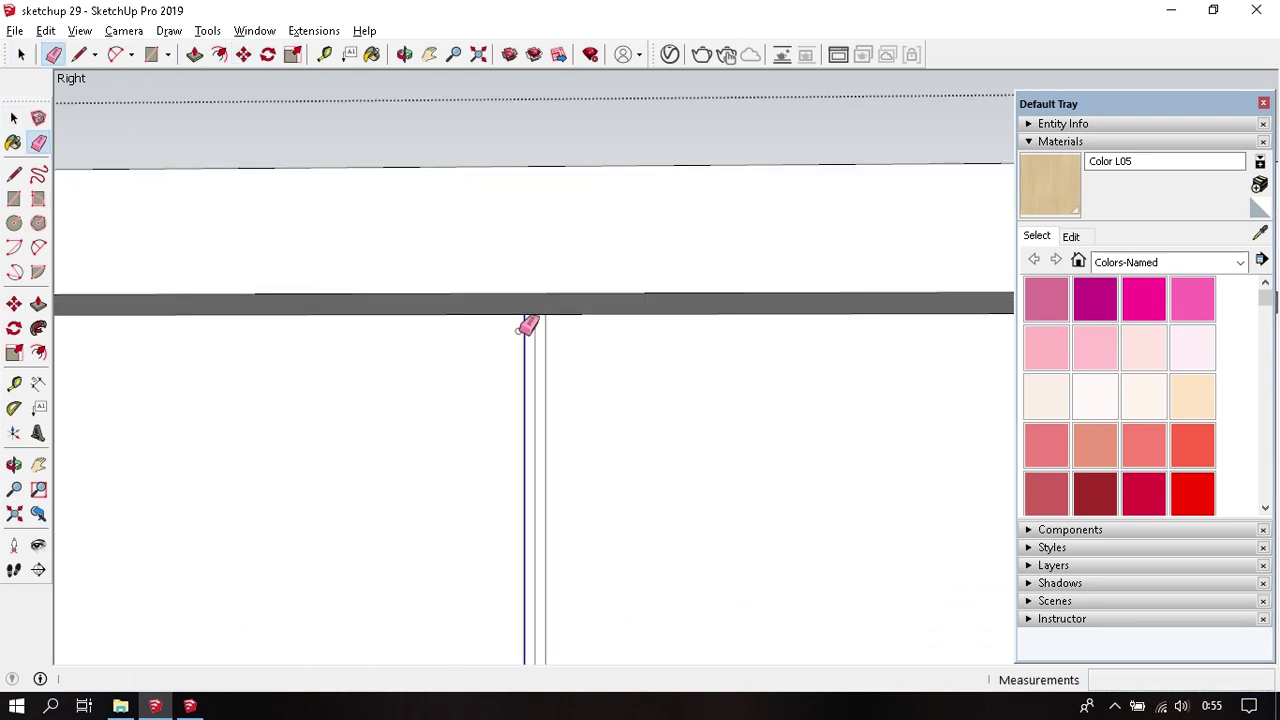
pyautogui.click(540, 350)
pyautogui.press('p')
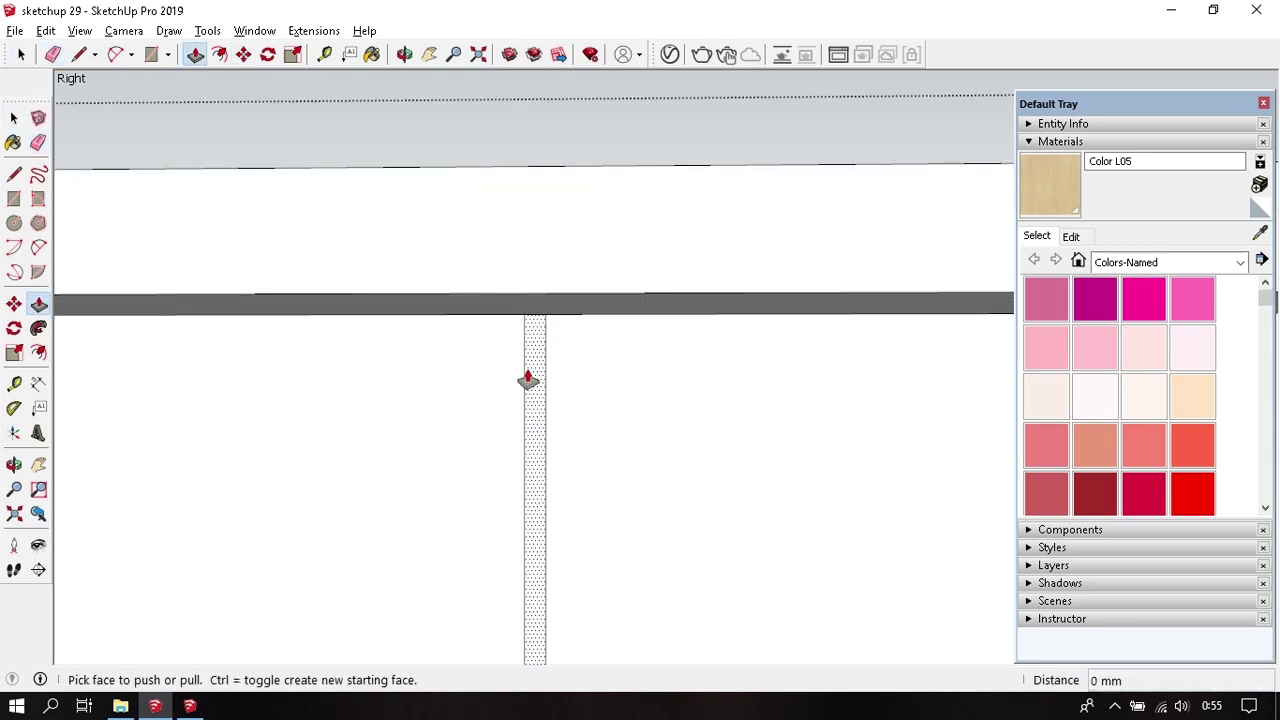
pyautogui.click(526, 377)
pyautogui.press('space')
# - Copy the doors' top edge down to mid-door height
pyautogui.scroll(-5, 525, 284)
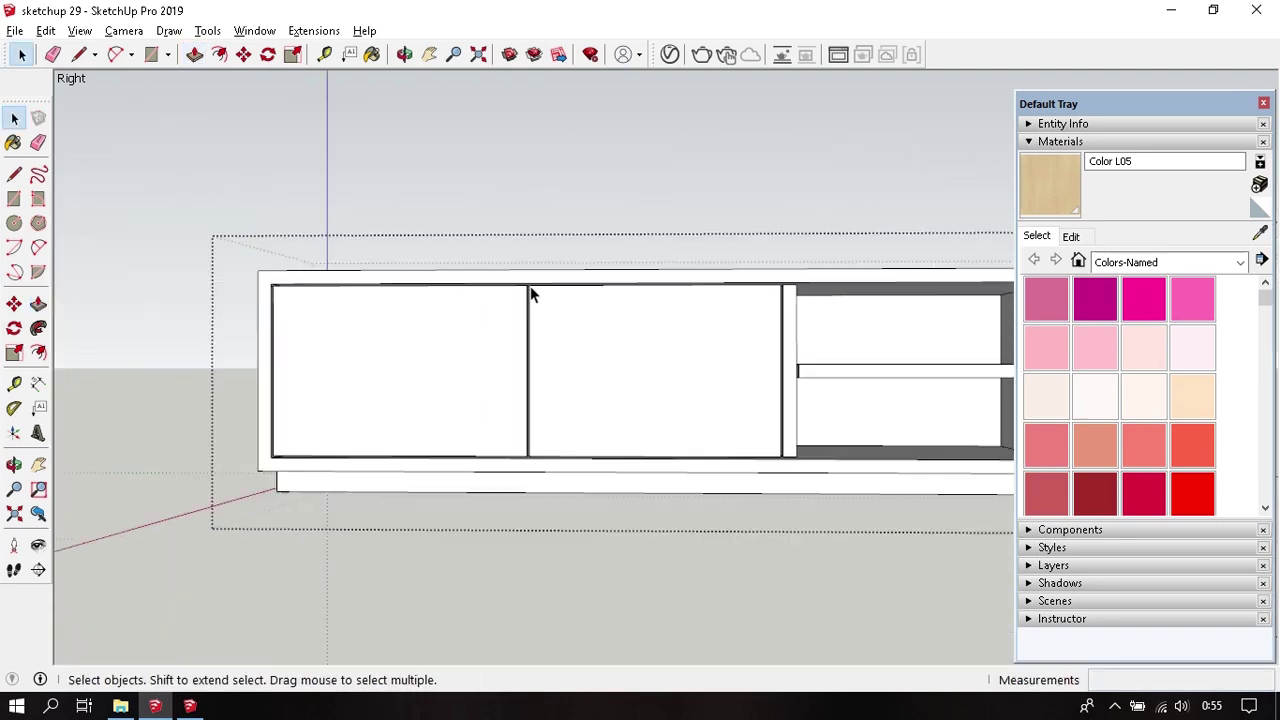
pyautogui.moveTo(530, 286); pyautogui.dragTo(548, 416, button='middle')
pyautogui.scroll(2, 548, 416)
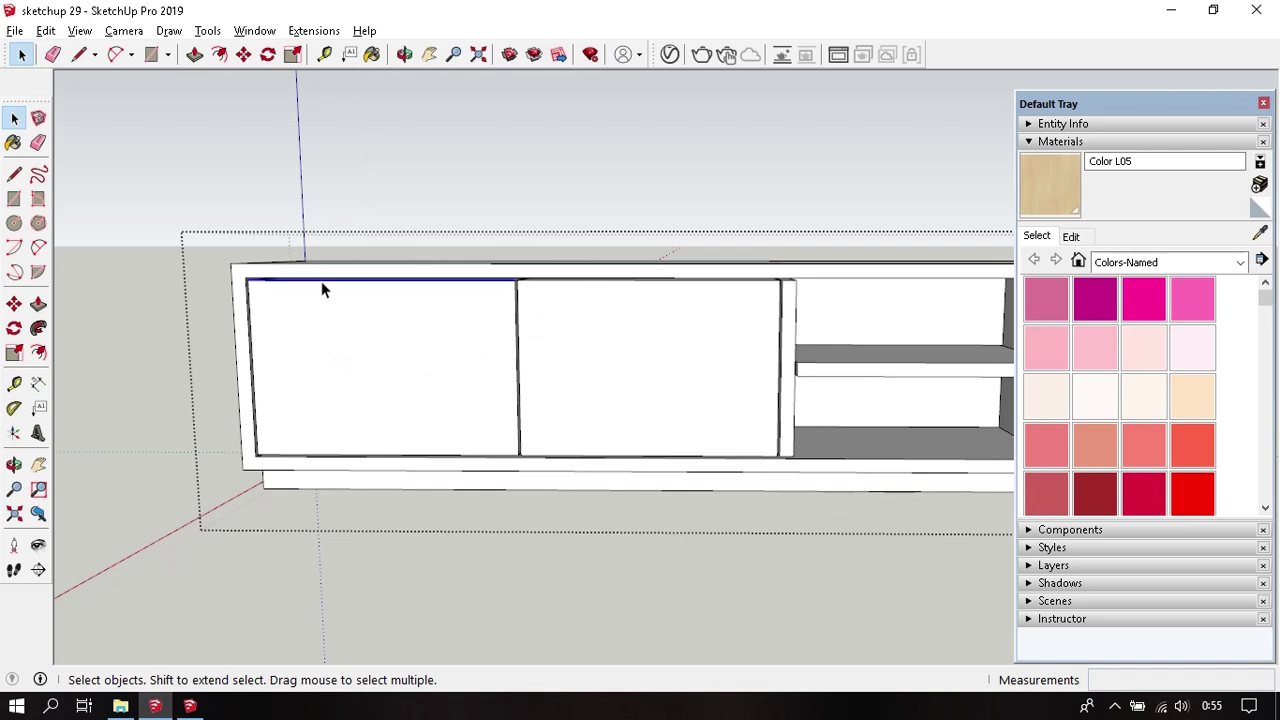
pyautogui.scroll(3, 440, 283)
pyautogui.scroll(1, 570, 272)
pyautogui.keyDown('shift'); pyautogui.click(587, 259); pyautogui.keyUp('shift')
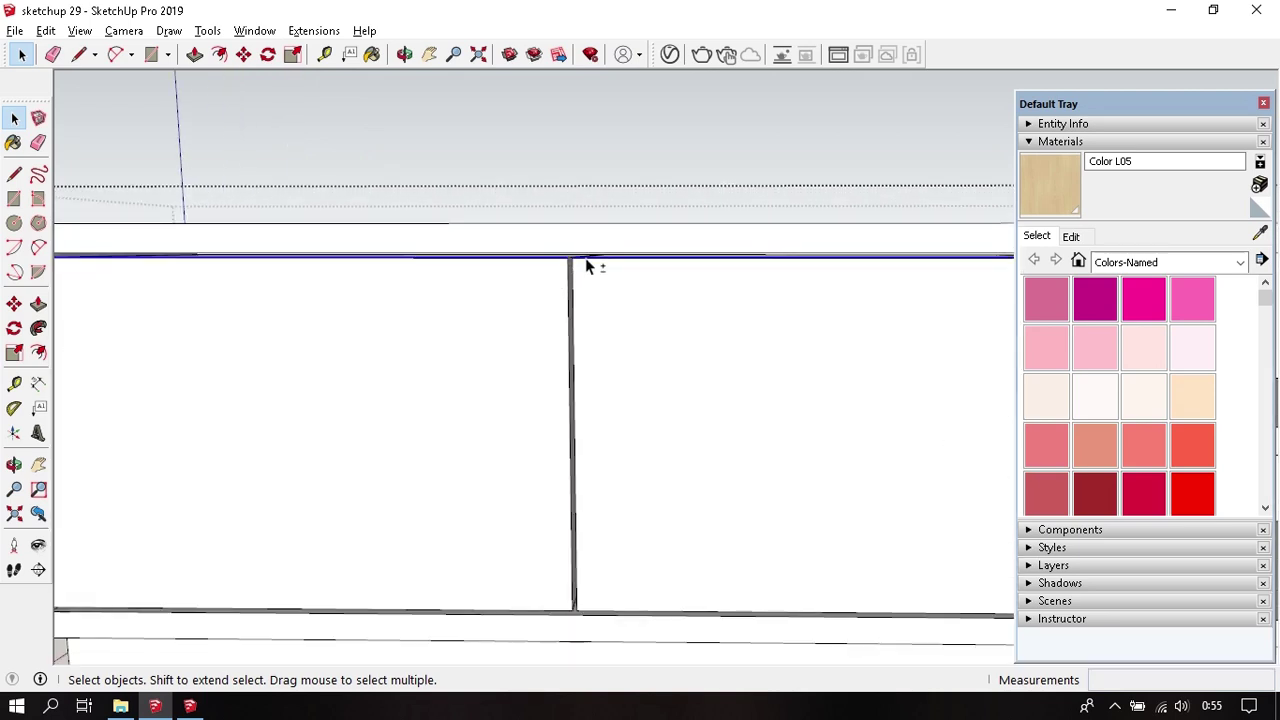
pyautogui.press('m')
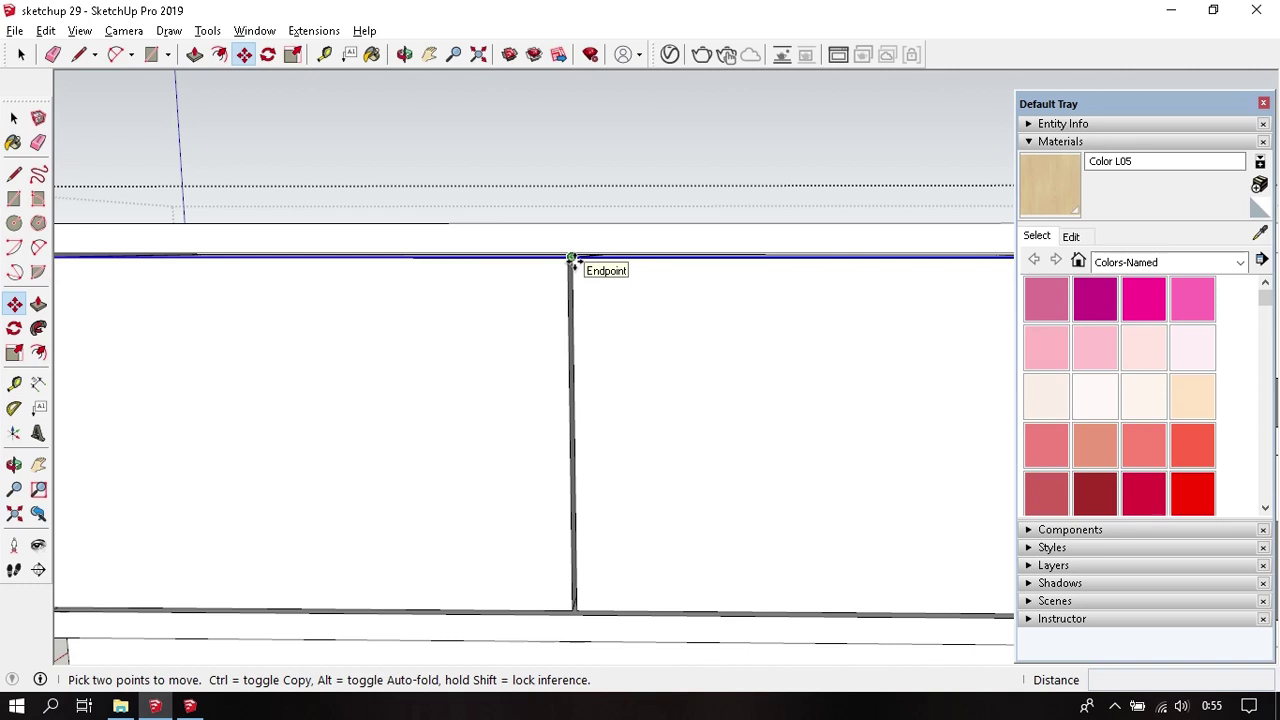
pyautogui.press('ctrl')
pyautogui.click(572, 258)
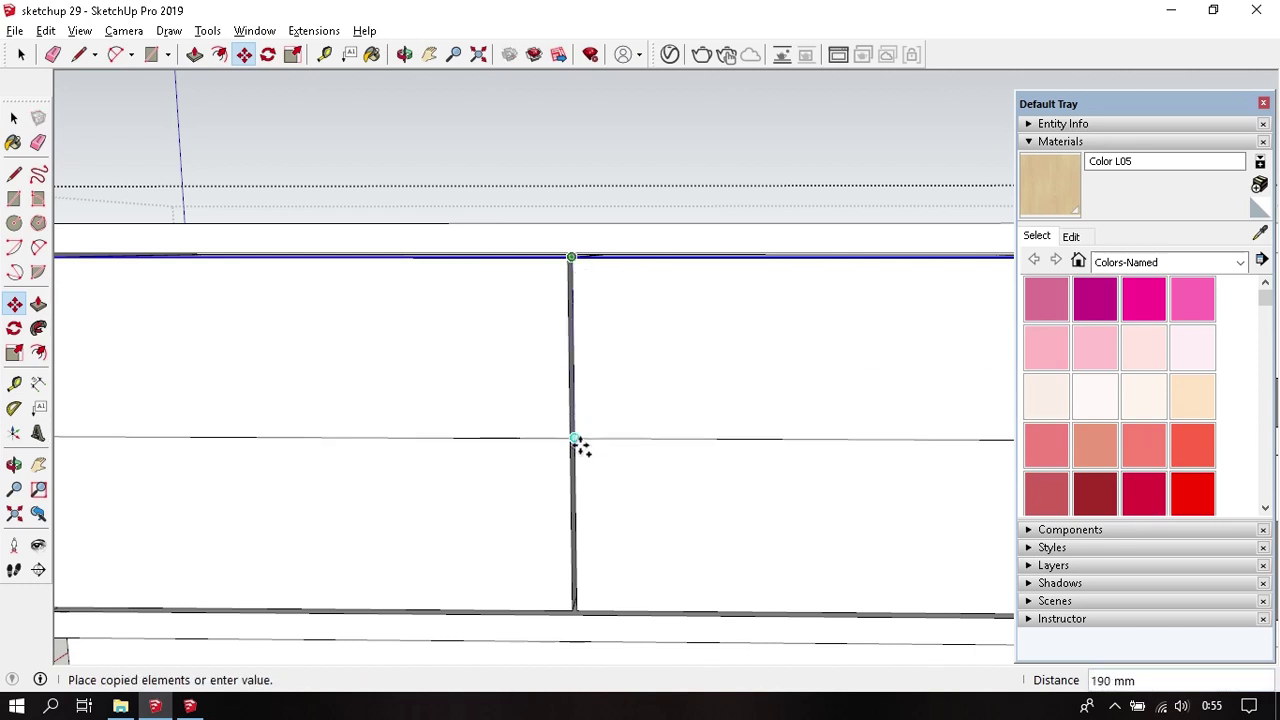
pyautogui.scroll(-1, 576, 440)
pyautogui.click(574, 440)
pyautogui.scroll(-2, 590, 446)
pyautogui.press('space')
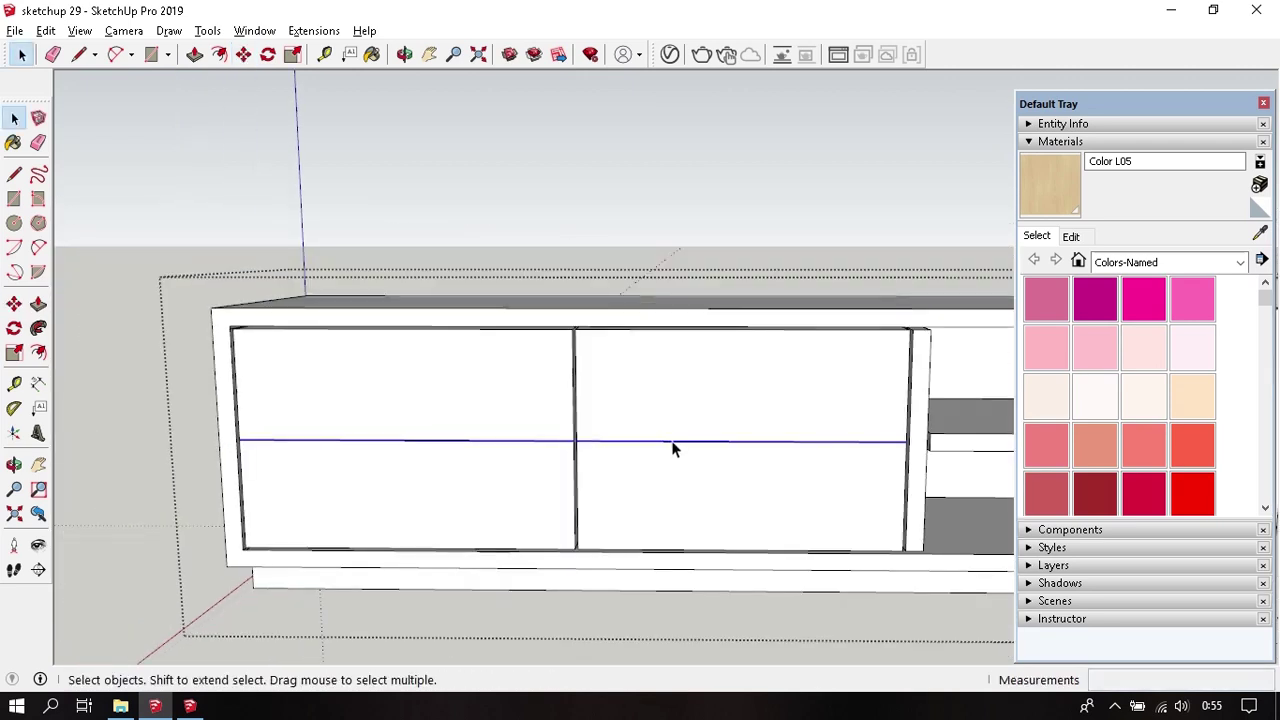
# - Copy the middle line 20 mm away to outline the horizontal gap strip
pyautogui.press('m')
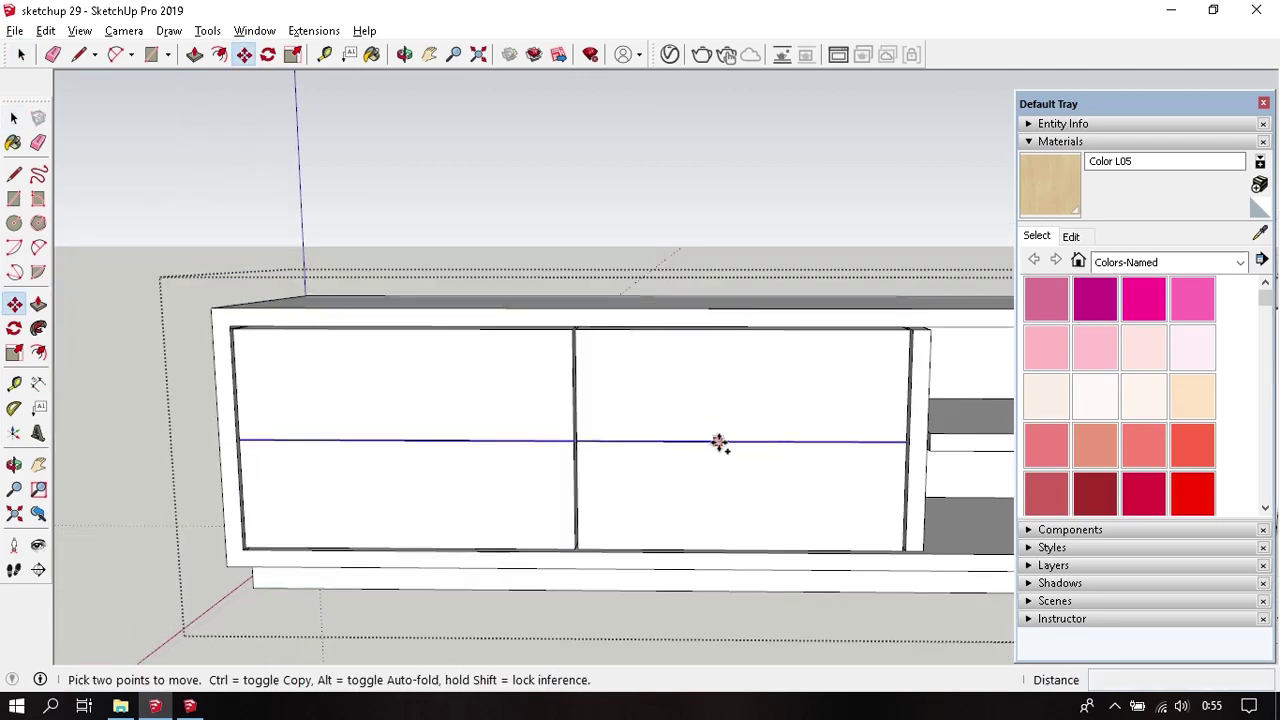
pyautogui.press('ctrl')
pyautogui.click(718, 441)
pyautogui.write('2,')
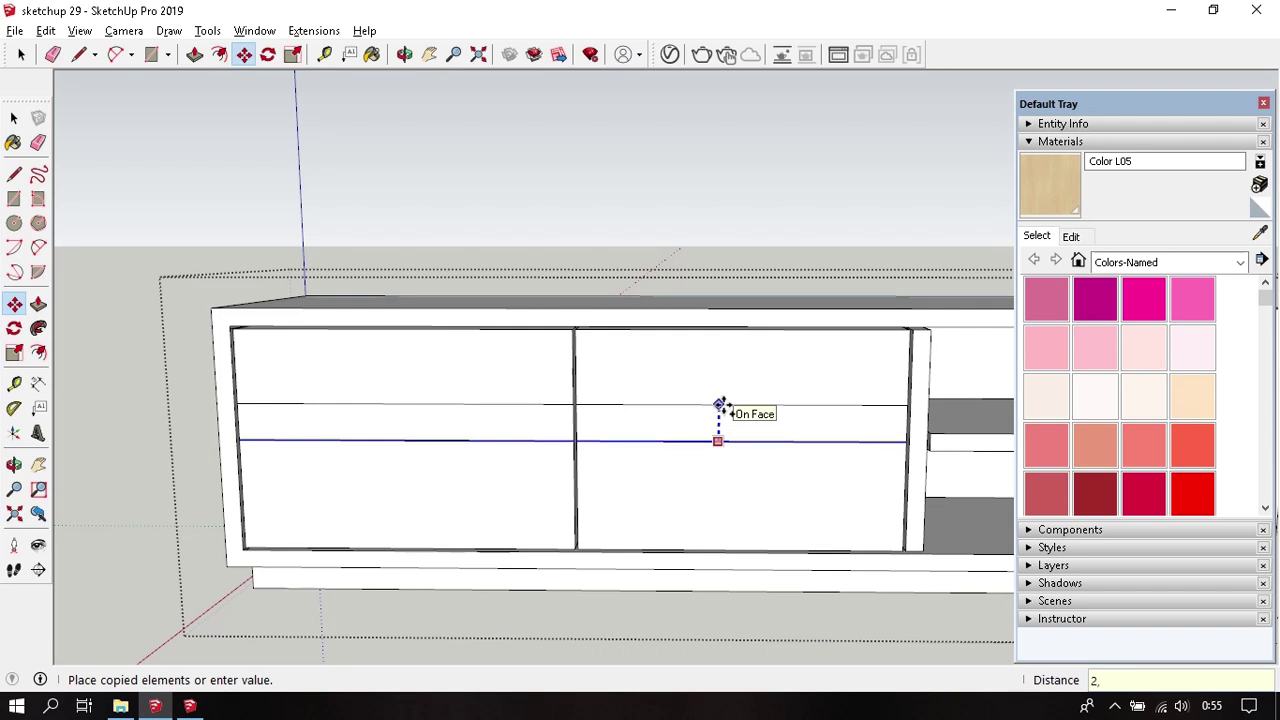
pyautogui.write('0')
pyautogui.press('Return')
pyautogui.scroll(3, 700, 400)
pyautogui.click(686, 389)
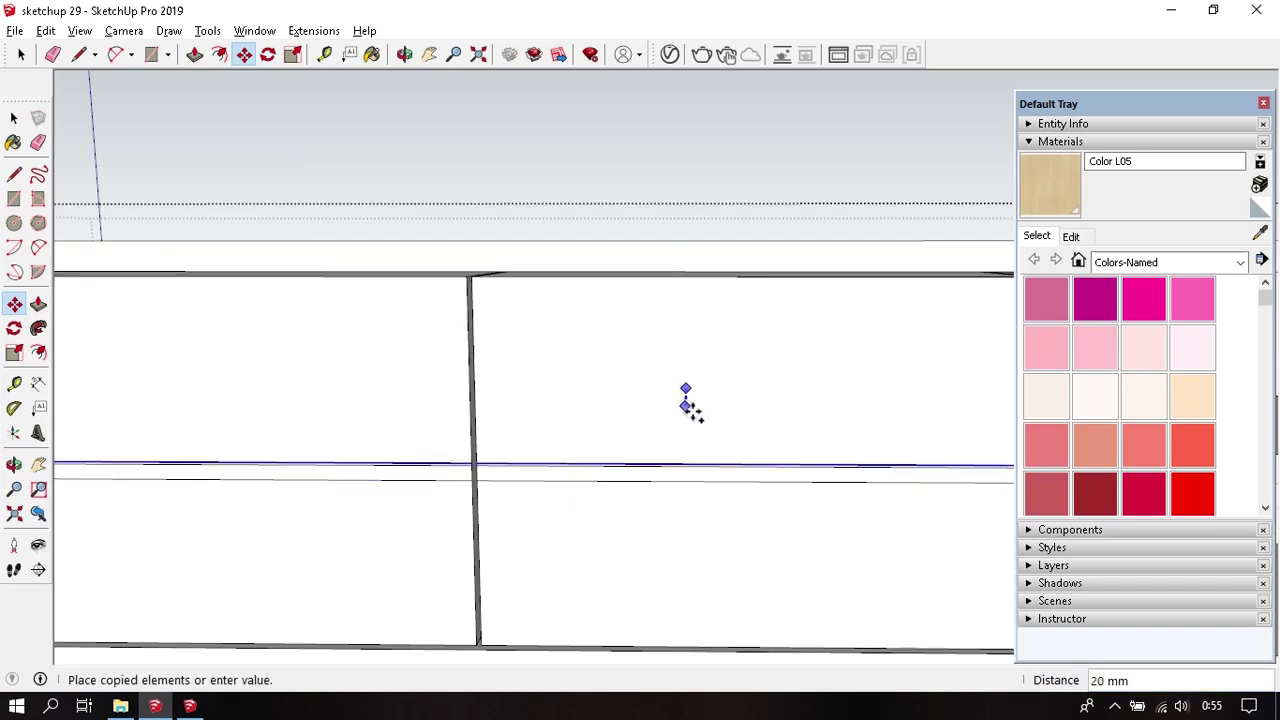
pyautogui.click(697, 427)
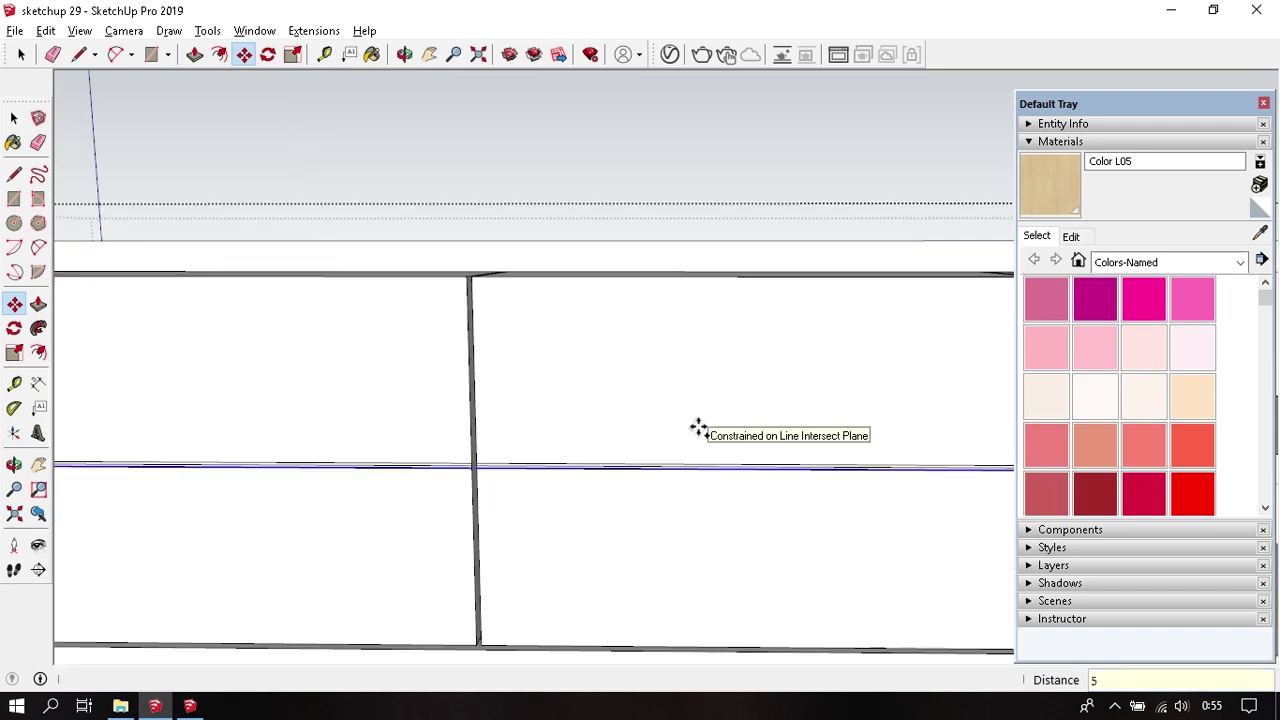
pyautogui.press('space')
pyautogui.scroll(3, 446, 457)
pyautogui.scroll(2, 477, 480)
# - Erase the extra middle line and push the thin horizontal strip into the cabinet
pyautogui.press('e')
pyautogui.click(480, 485)
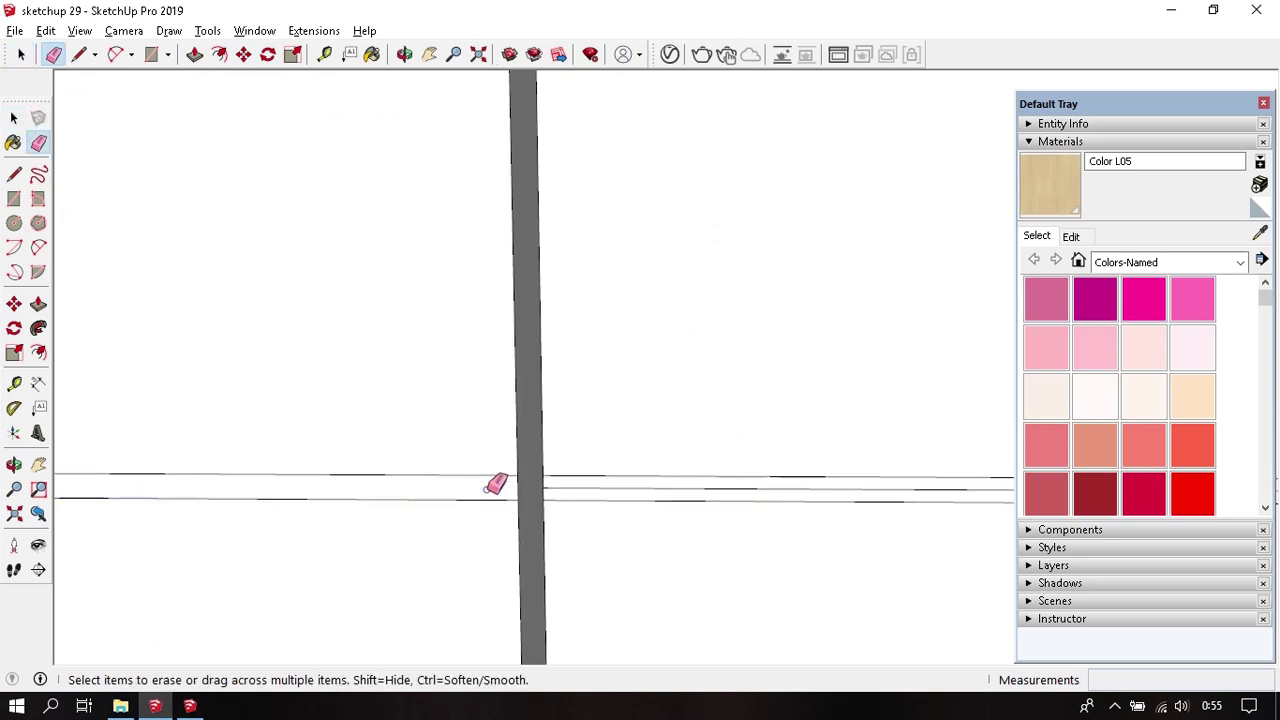
pyautogui.press('p')
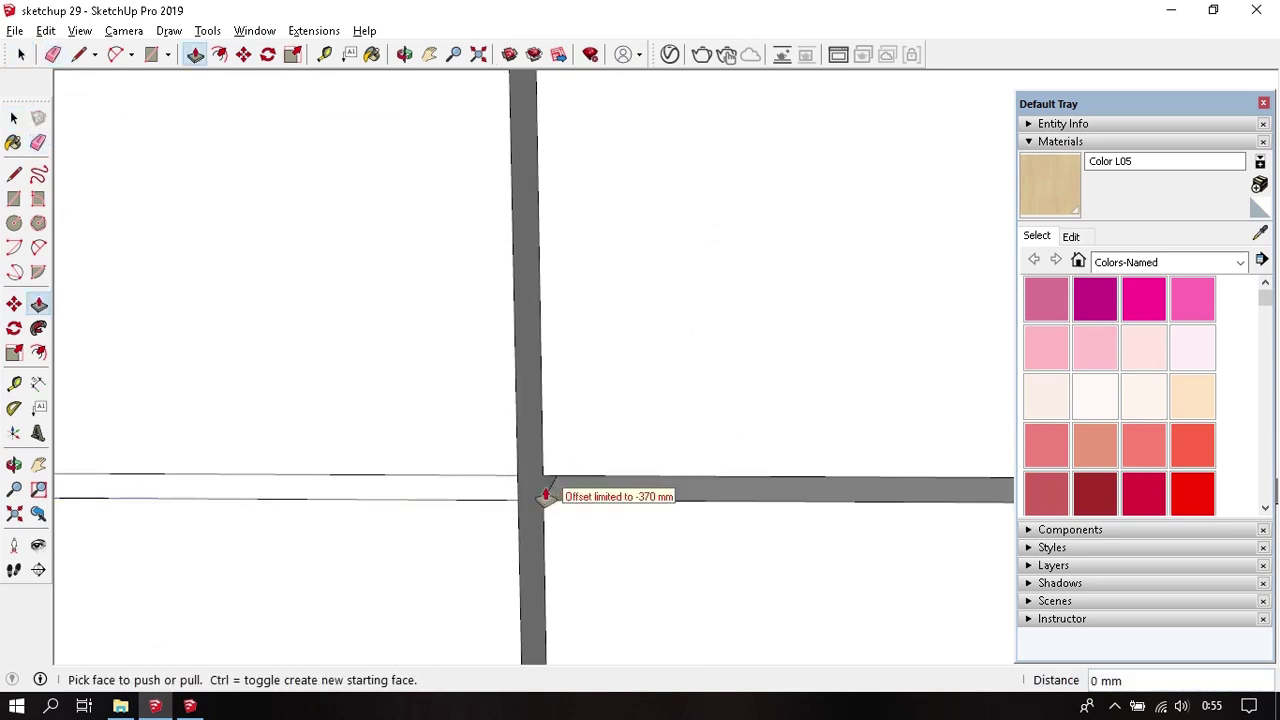
pyautogui.click(503, 495)
pyautogui.click(525, 475)
pyautogui.scroll(-3, 521, 428)
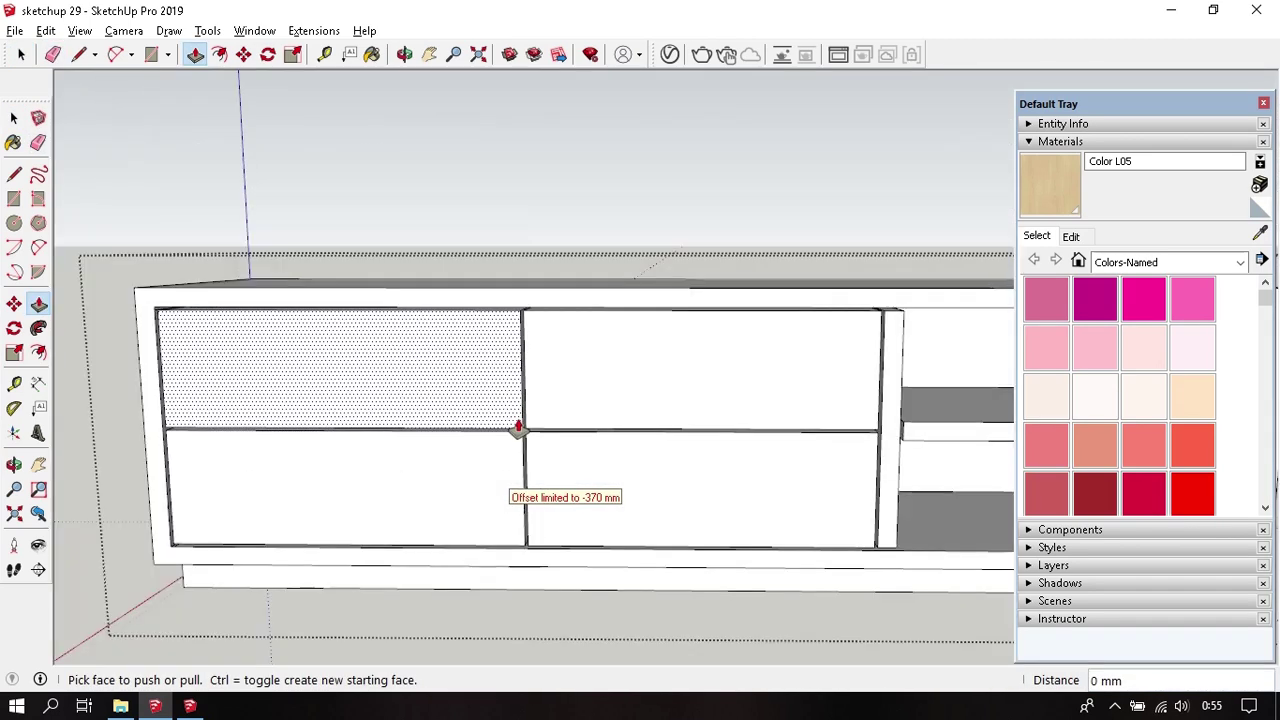
pyautogui.press('space')
pyautogui.scroll(2, 484, 316)
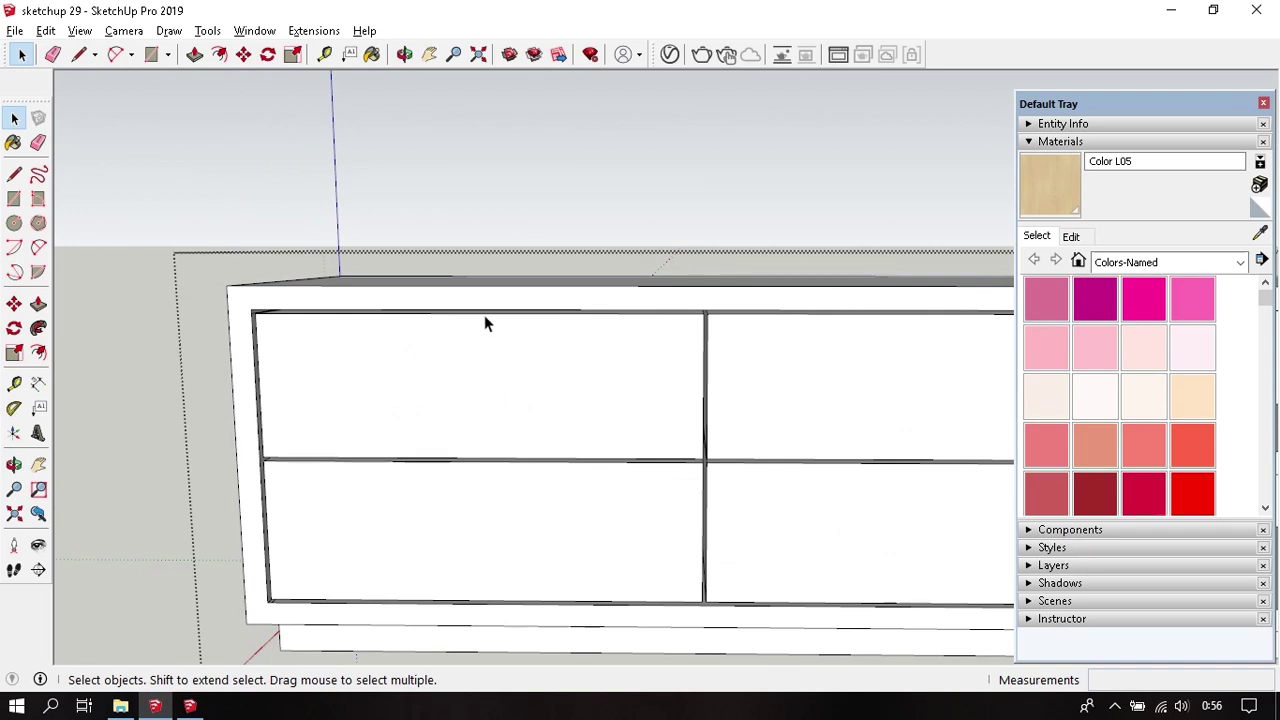
pyautogui.press('l')
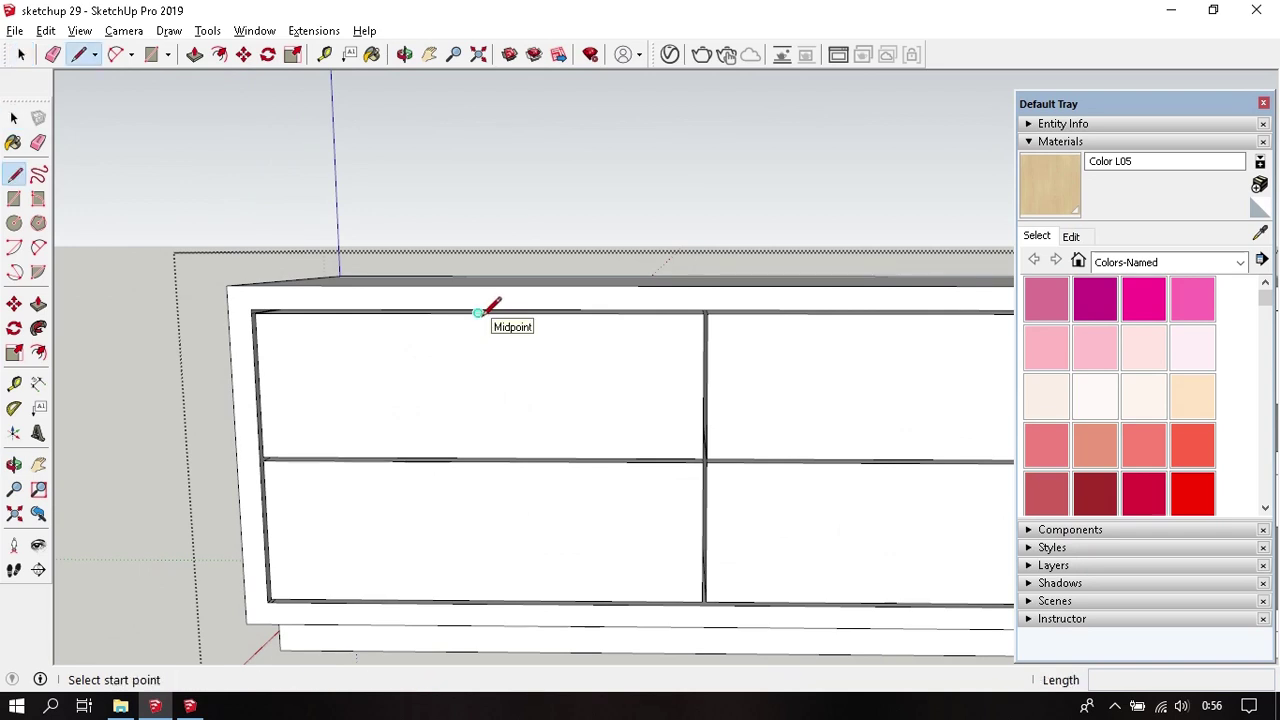
# - Draw a 200 mm guide line and a 200 × 30 mm handle rectangle at the upper-left drawer's top
pyautogui.click(478, 313)
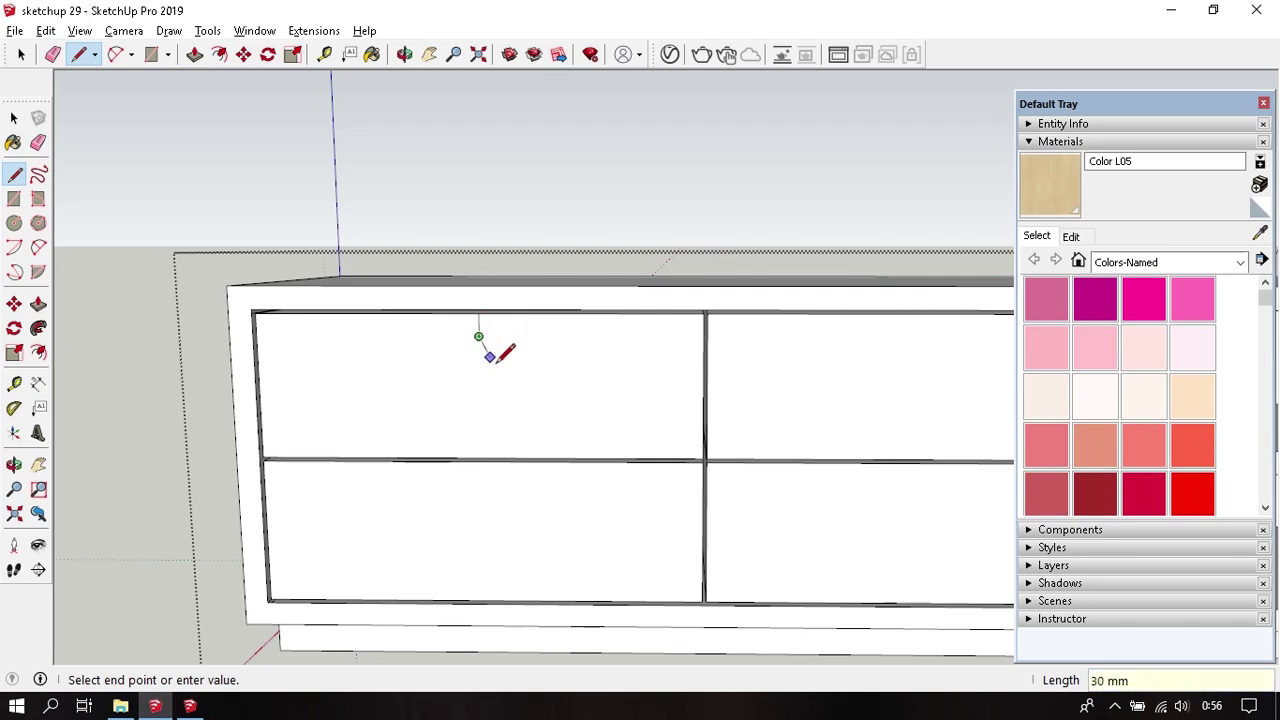
pyautogui.scroll(2, 494, 355)
pyautogui.scroll(2, 497, 352)
pyautogui.write('1')
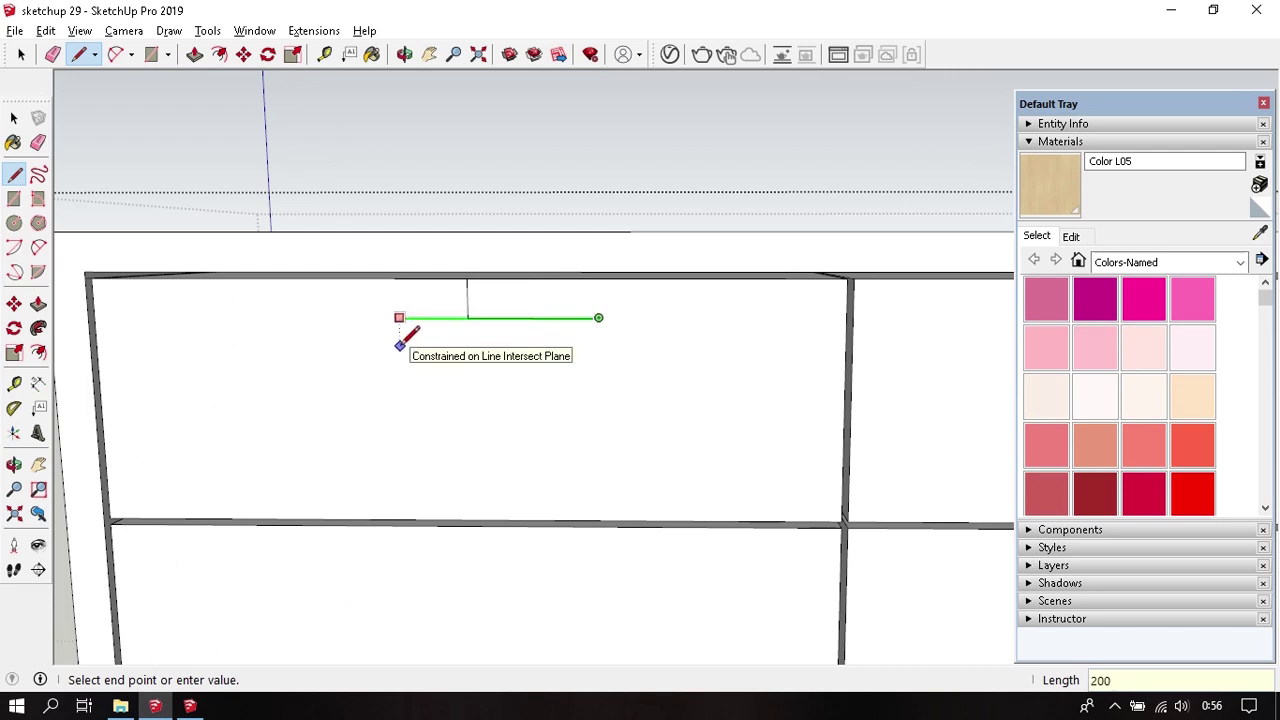
pyautogui.press('Return')
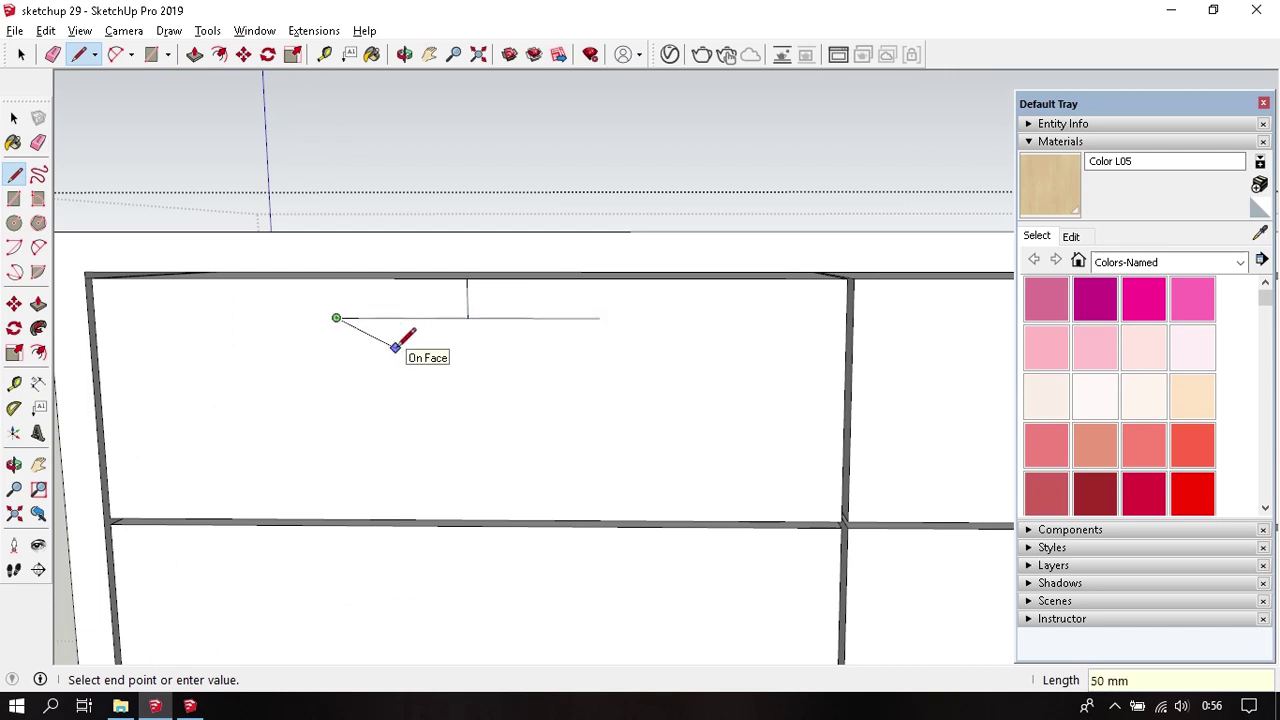
pyautogui.press('Escape')
pyautogui.press('r')
pyautogui.click(334, 278)
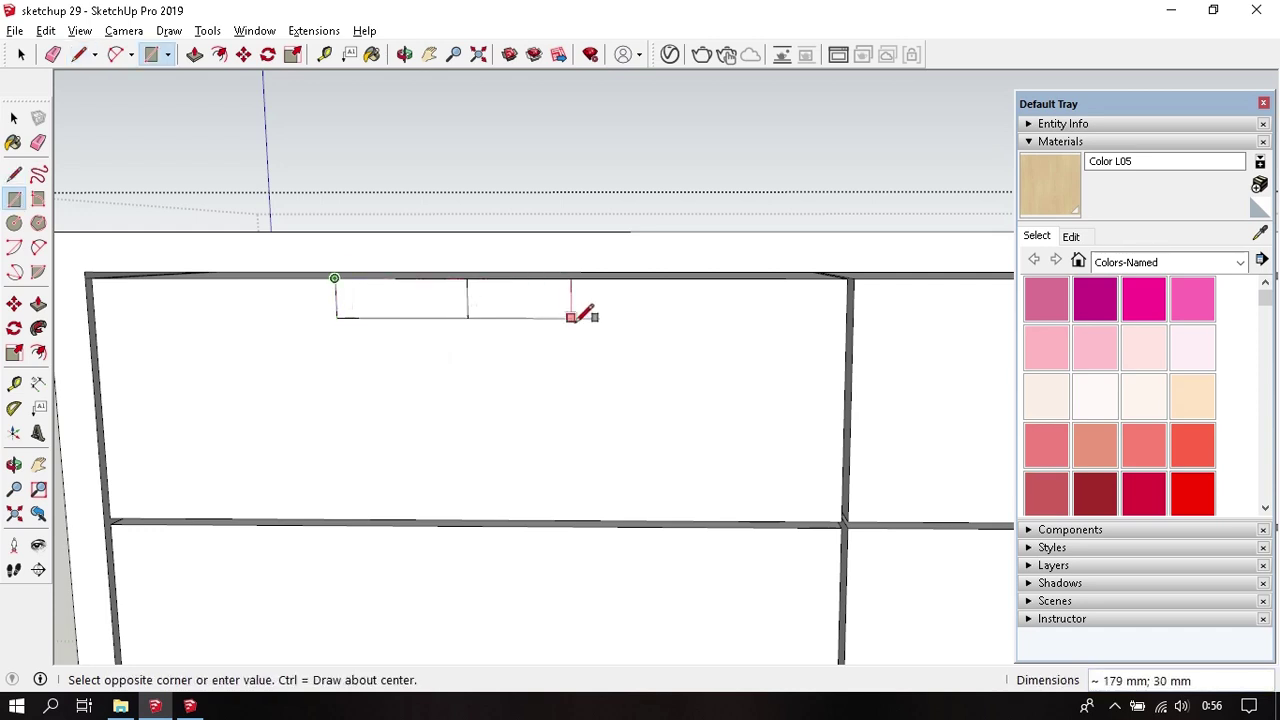
pyautogui.click(599, 317)
# - Erase the guide line and copy the handle rectangle onto the lower-left drawer
pyautogui.press('e')
pyautogui.click(467, 298)
pyautogui.press('space')
pyautogui.click(463, 300)
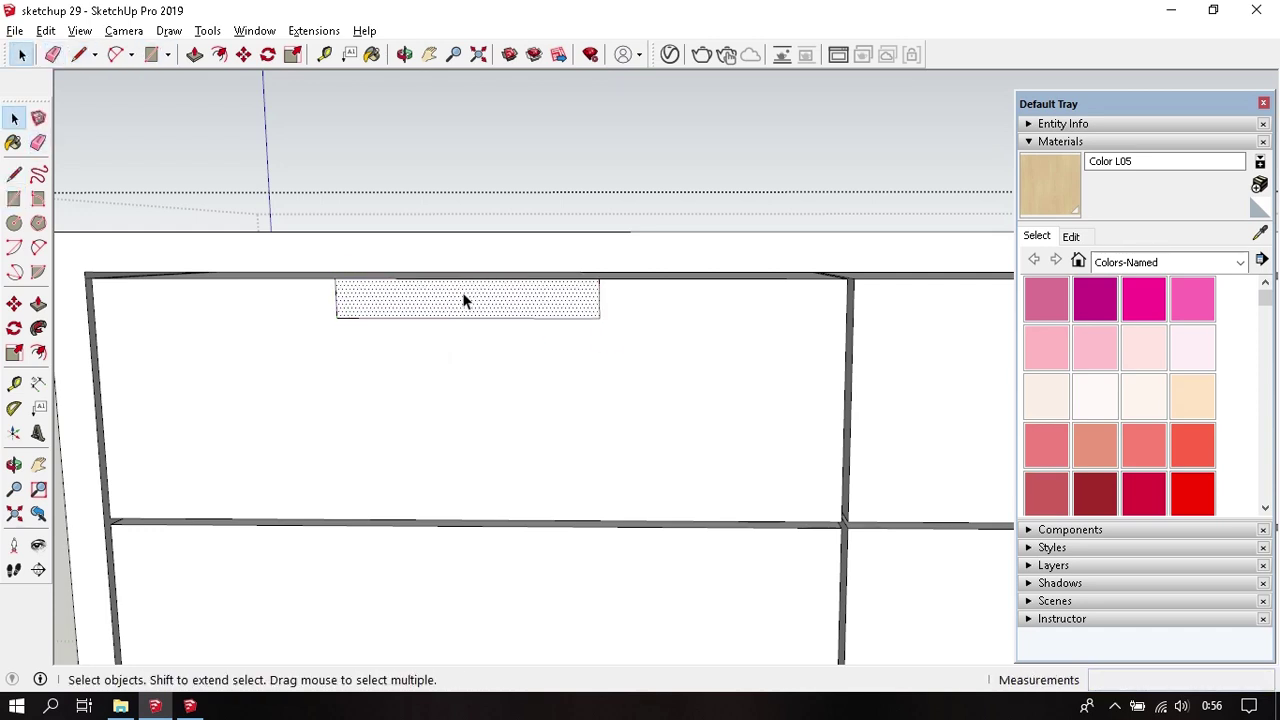
pyautogui.press('m')
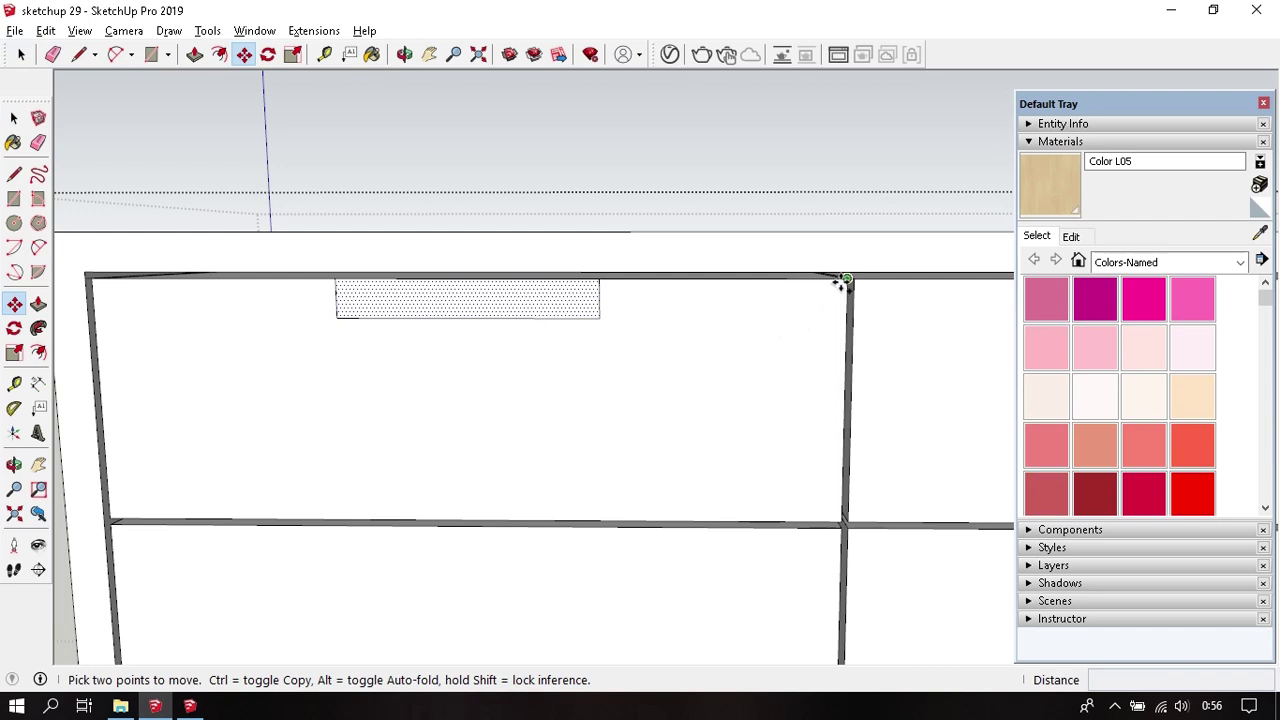
pyautogui.press('ctrl')
pyautogui.click(845, 280)
pyautogui.click(846, 522)
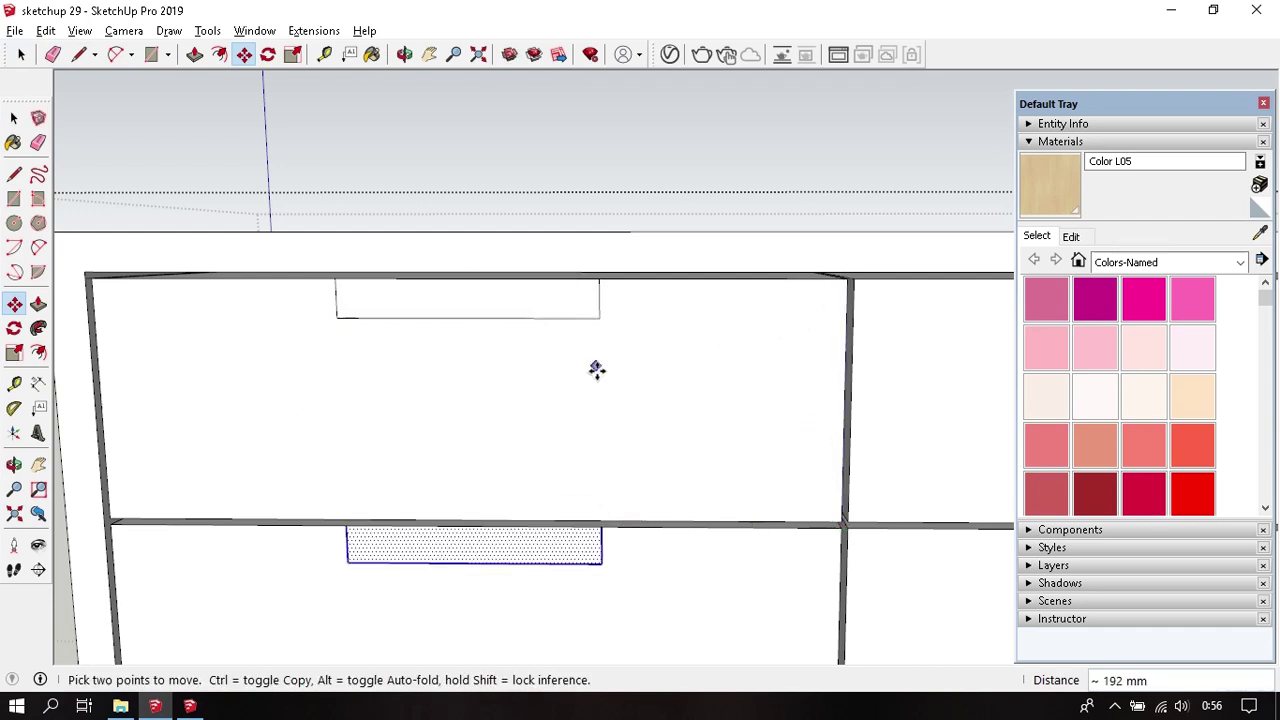
# - Copy both left handle rectangles onto the two right-hand drawers
pyautogui.press('space')
pyautogui.keyDown('shift'); pyautogui.click(543, 294); pyautogui.keyUp('shift')
pyautogui.scroll(-2, 645, 351)
pyautogui.press('m')
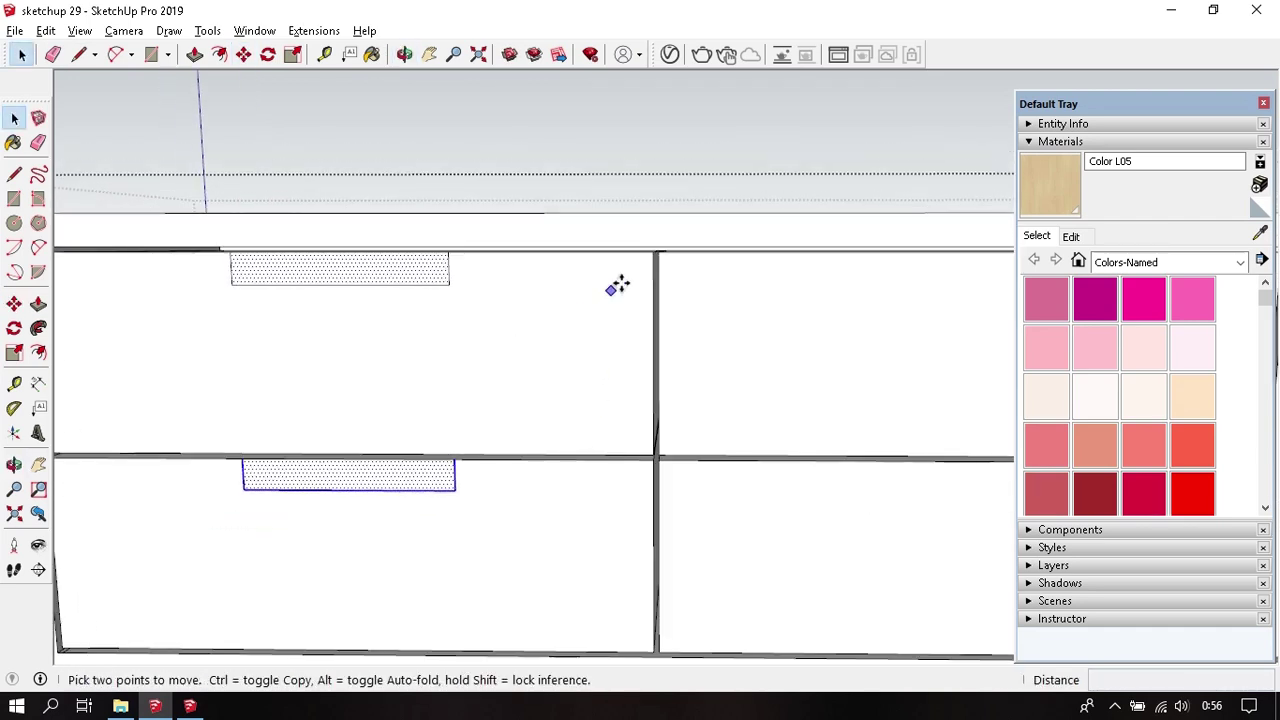
pyautogui.click(652, 258)
pyautogui.moveTo(652, 258); pyautogui.dragTo(771, 380, button='middle')
pyautogui.scroll(2, 780, 340)
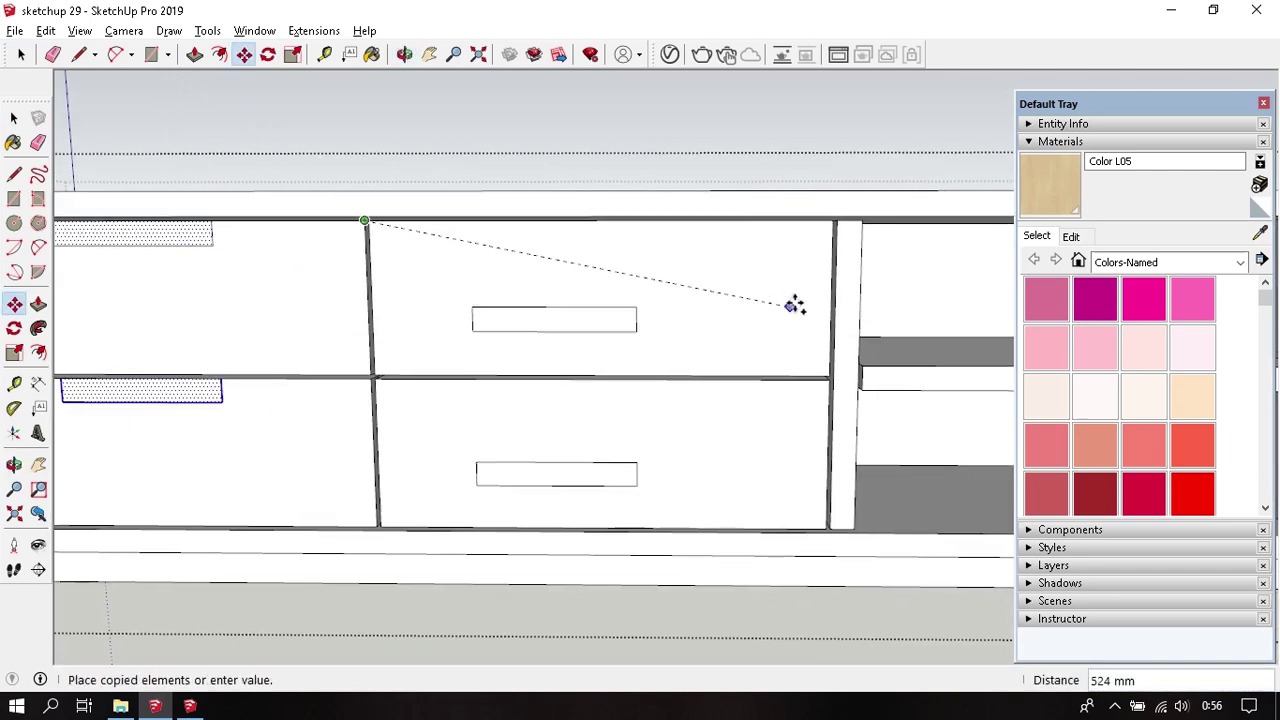
pyautogui.click(833, 232)
# - Push all four handle rectangles inward to the same recess depth
pyautogui.moveTo(729, 280)
pyautogui.mouseDown(button='middle')
pyautogui.moveTo(503, 334)
pyautogui.moveTo(477, 360)
pyautogui.mouseUp(button='middle')
pyautogui.scroll(3, 472, 370)
pyautogui.press('p')
pyautogui.click(436, 402)
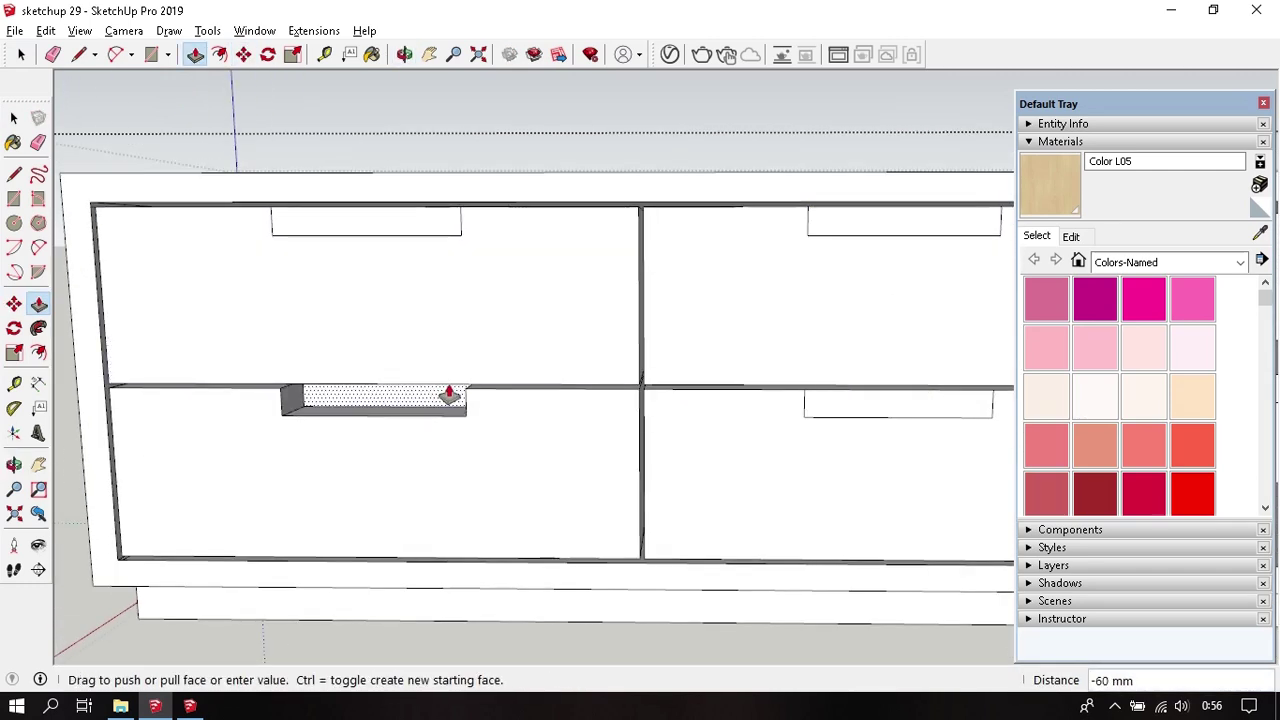
pyautogui.click(449, 395)
pyautogui.write('30')
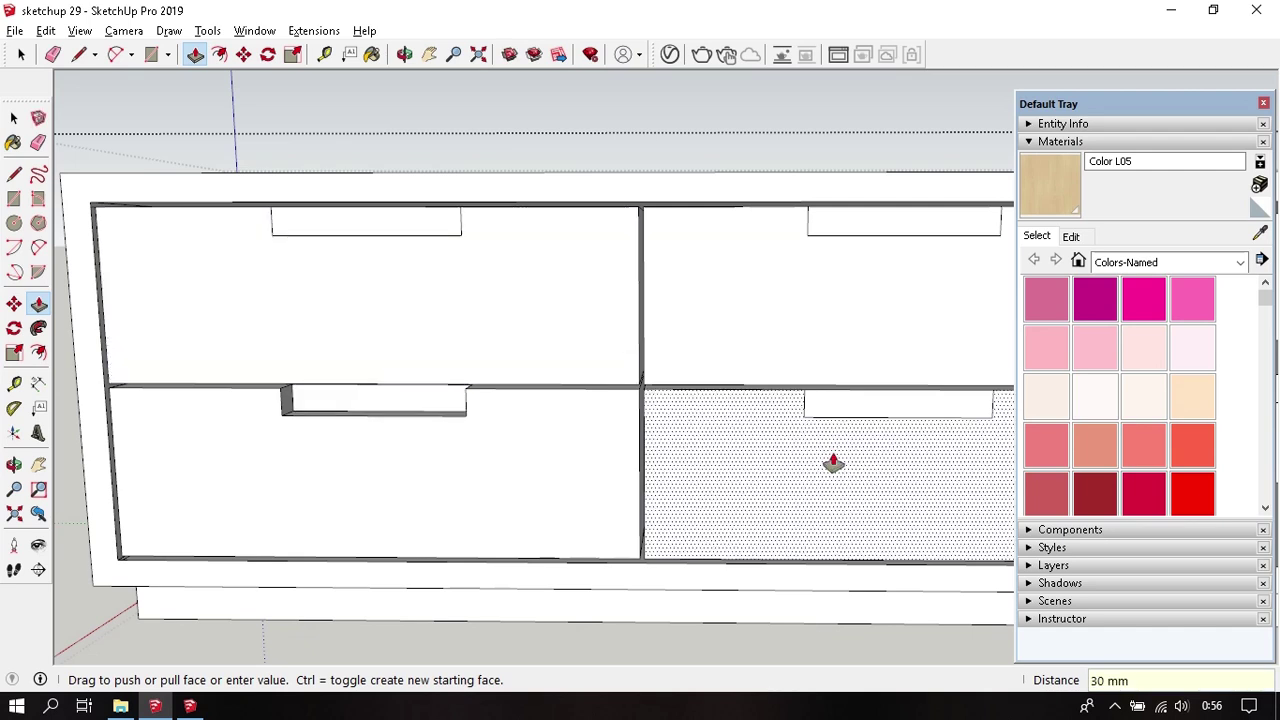
pyautogui.doubleClick(843, 403)
pyautogui.doubleClick(394, 222)
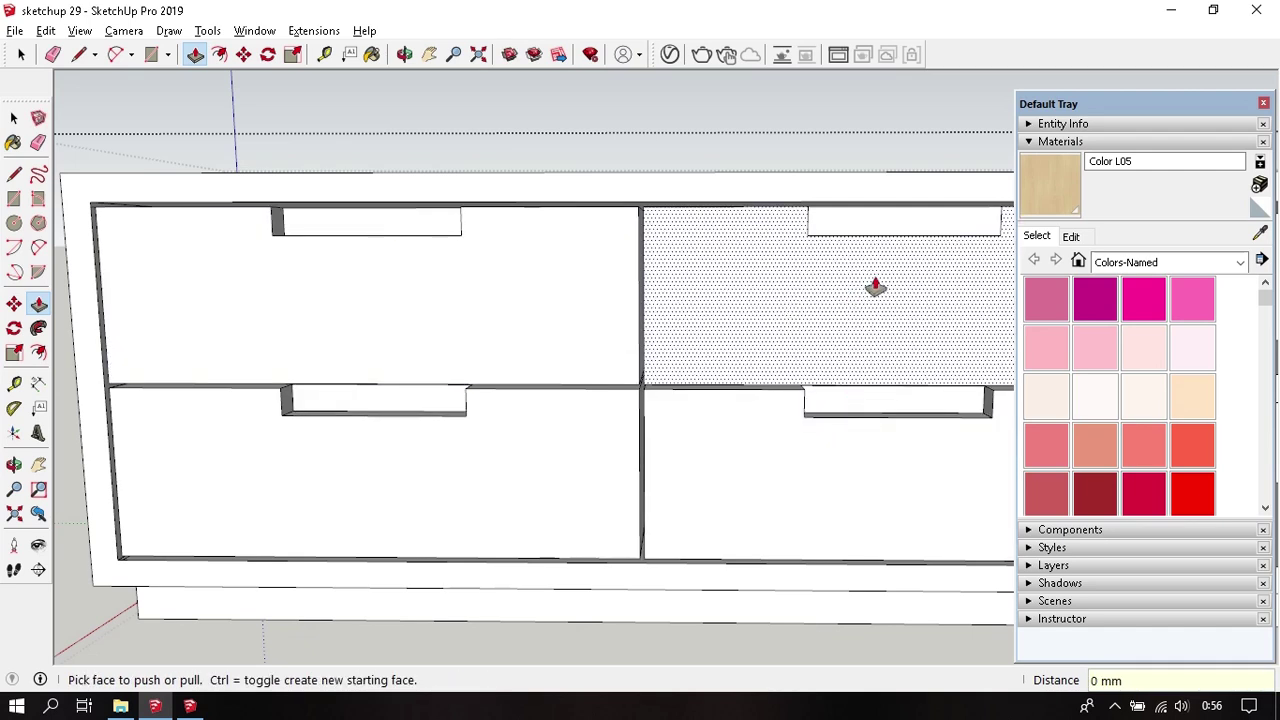
pyautogui.doubleClick(857, 232)
pyautogui.moveTo(809, 291)
pyautogui.mouseDown(button='middle')
pyautogui.moveTo(477, 291)
pyautogui.moveTo(597, 323)
pyautogui.moveTo(571, 323)
pyautogui.moveTo(616, 352)
pyautogui.mouseUp(button='middle')
pyautogui.scroll(-1, 616, 352)
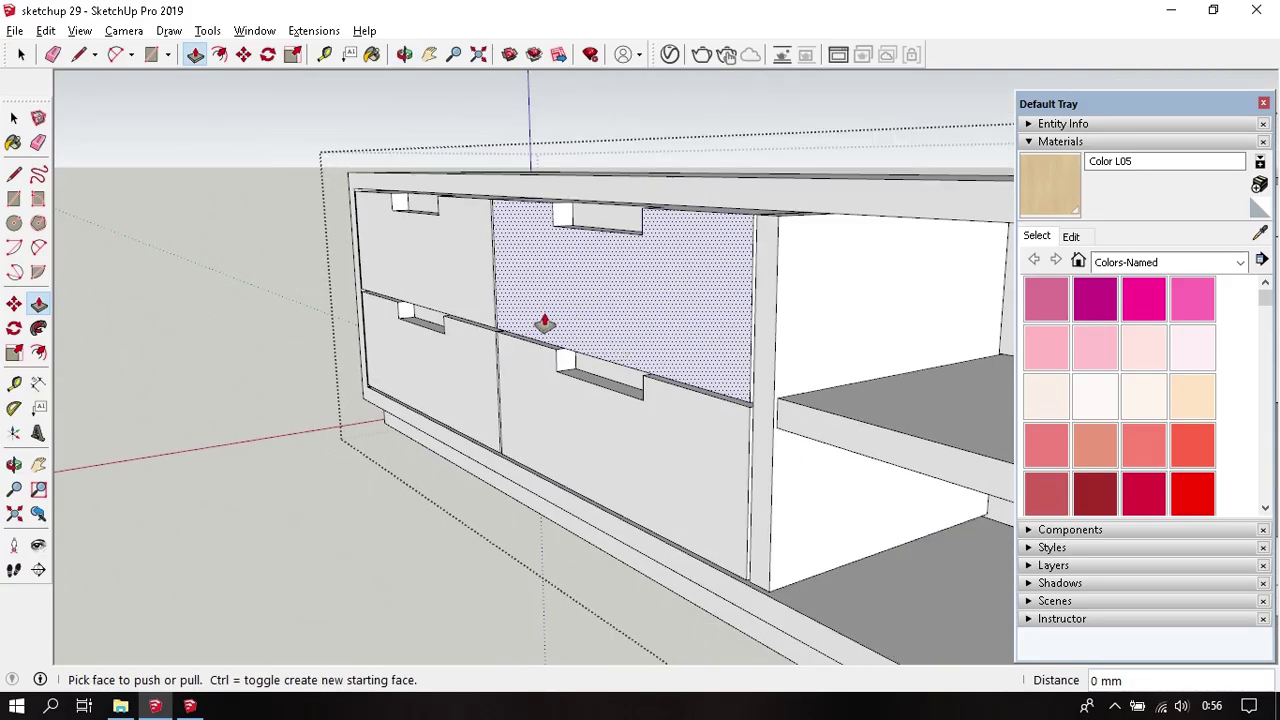
pyautogui.moveTo(600, 337)
pyautogui.mouseDown(button='middle')
pyautogui.moveTo(634, 366)
pyautogui.moveTo(613, 318)
pyautogui.moveTo(920, 331)
pyautogui.mouseUp(button='middle')
pyautogui.press('space')
pyautogui.moveTo(775, 325); pyautogui.dragTo(669, 465, button='middle')
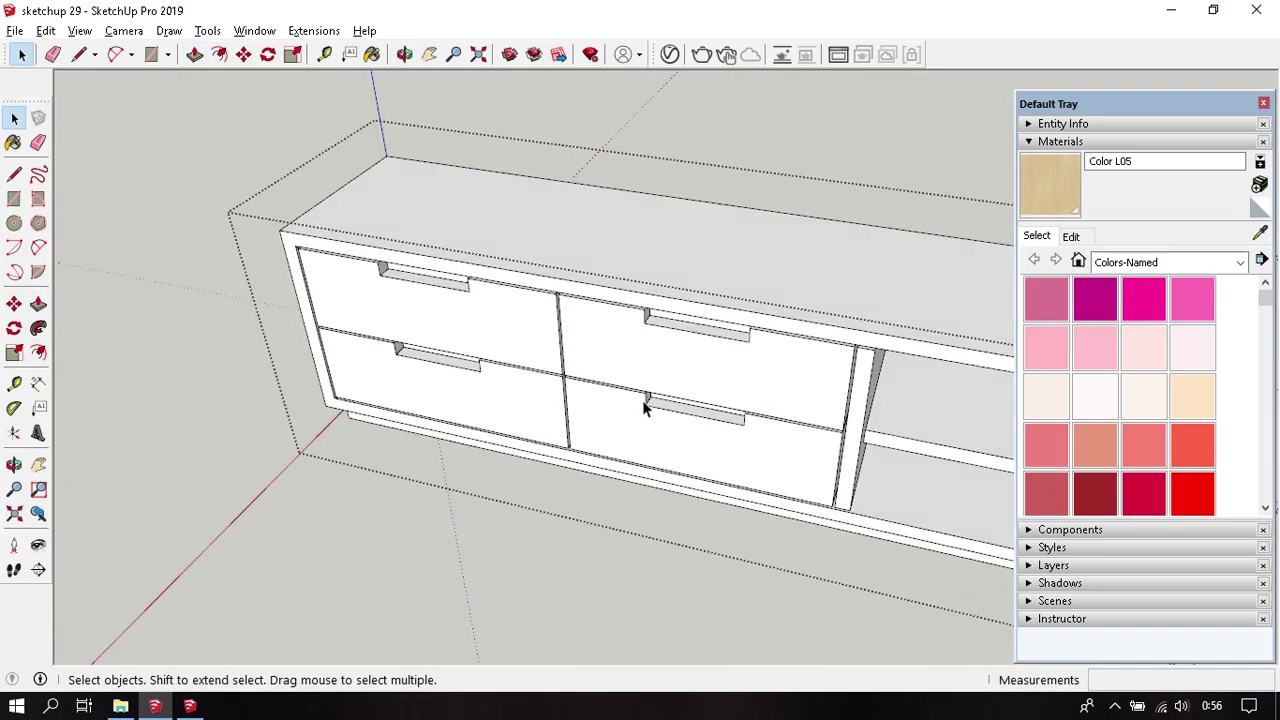
# - Orbit to a high view of the room and sample a material with the Paint Bucket
pyautogui.moveTo(642, 400)
pyautogui.mouseDown(button='middle')
pyautogui.moveTo(557, 351)
pyautogui.moveTo(540, 450)
pyautogui.mouseUp(button='middle')
pyautogui.scroll(-3, 512, 518)
pyautogui.scroll(-4, 512, 518)
pyautogui.moveTo(512, 518)
pyautogui.mouseDown(button='middle')
pyautogui.moveTo(430, 422)
pyautogui.moveTo(706, 514)
pyautogui.moveTo(531, 463)
pyautogui.moveTo(825, 492)
pyautogui.mouseUp(button='middle')
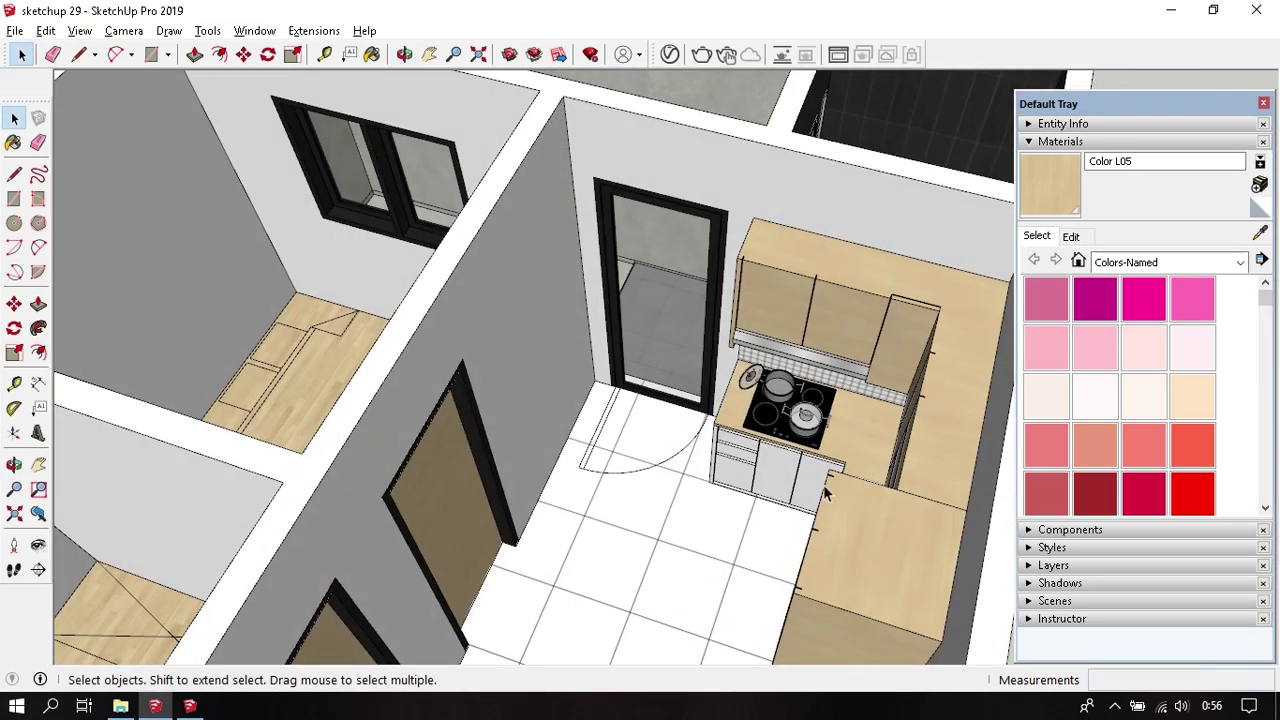
pyautogui.scroll(2, 790, 482)
pyautogui.scroll(2, 758, 472)
pyautogui.press('b')
pyautogui.keyDown('alt'); pyautogui.click(797, 420); pyautogui.keyUp('alt')
pyautogui.scroll(-3, 797, 417)
pyautogui.moveTo(797, 417)
pyautogui.mouseDown(button='middle')
pyautogui.moveTo(540, 538)
pyautogui.moveTo(351, 506)
pyautogui.moveTo(500, 500)
pyautogui.mouseUp(button='middle')
# - Enter the cabinet component, then leave it again without painting
pyautogui.press('space')
pyautogui.doubleClick(355, 464)
pyautogui.moveTo(355, 464)
pyautogui.mouseDown(button='middle')
pyautogui.moveTo(455, 450)
pyautogui.moveTo(400, 349)
pyautogui.moveTo(545, 432)
pyautogui.moveTo(297, 260)
pyautogui.mouseUp(button='middle')
pyautogui.press('b')
pyautogui.press('space')
pyautogui.press('Escape')
# - Sample the light wood Color L05 from the table with the Paint Bucket
pyautogui.press('b')
pyautogui.keyDown('alt'); pyautogui.click(600, 500); pyautogui.keyUp('alt')
pyautogui.scroll(3, 263, 251)
pyautogui.scroll(2, 514, 400)
pyautogui.press('space')
# - Inside the cabinet component, paint the top and carcass light wood
pyautogui.doubleClick(583, 337)
pyautogui.press('b')
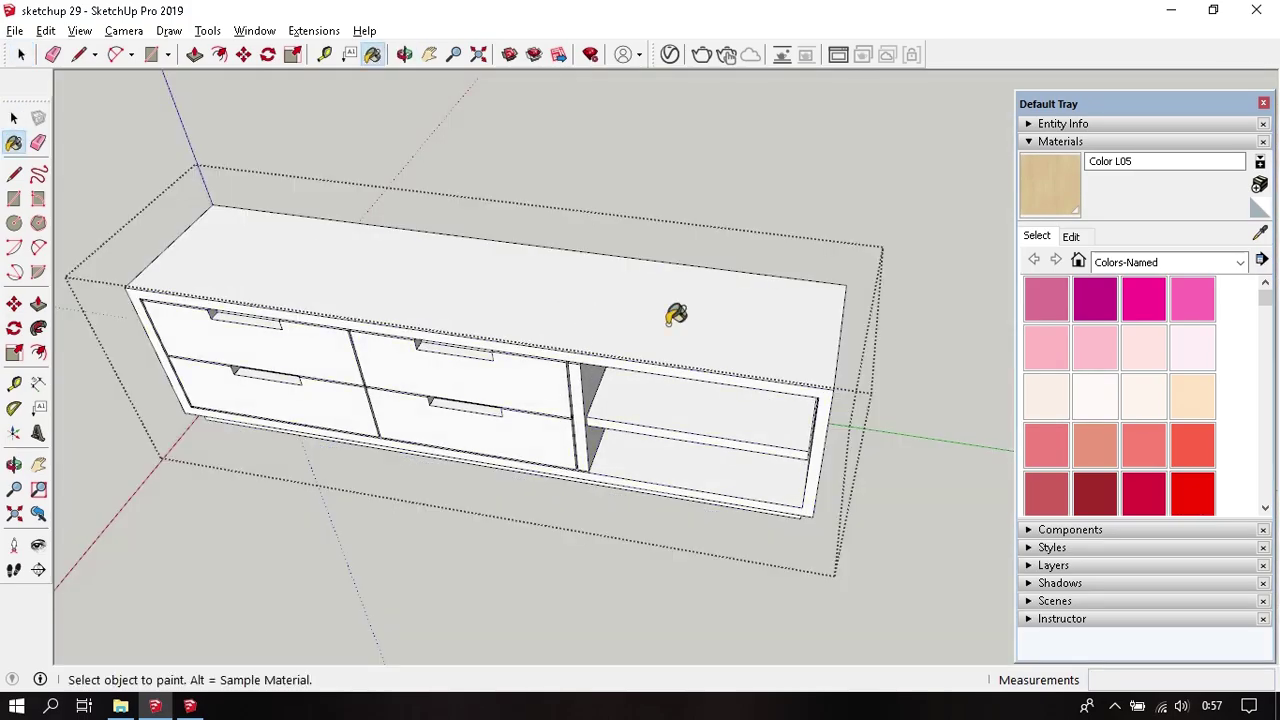
pyautogui.click(676, 315)
pyautogui.moveTo(676, 315)
pyautogui.mouseDown(button='middle')
pyautogui.moveTo(766, 366)
pyautogui.moveTo(528, 202)
pyautogui.mouseUp(button='middle')
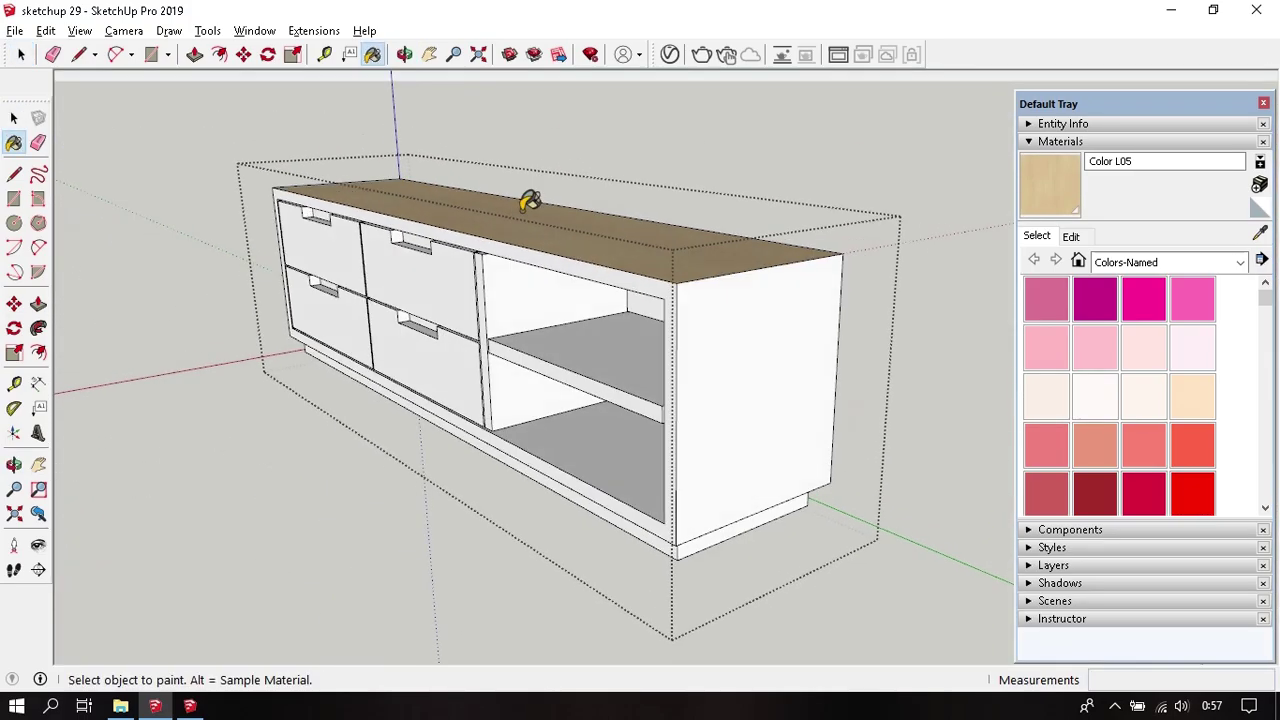
pyautogui.click(679, 300)
pyautogui.moveTo(634, 380); pyautogui.dragTo(923, 357, button='middle')
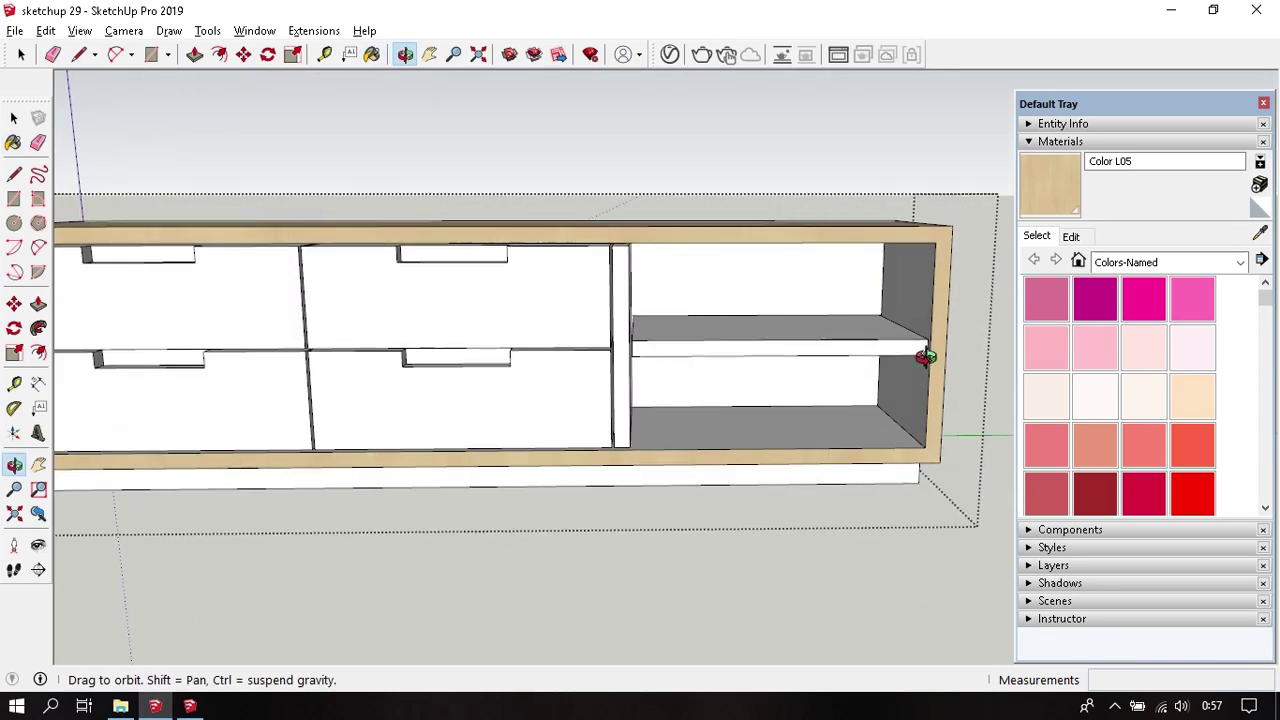
# - Paint the two left drawer handles and the upper compartment's back panel wood
pyautogui.click(282, 272)
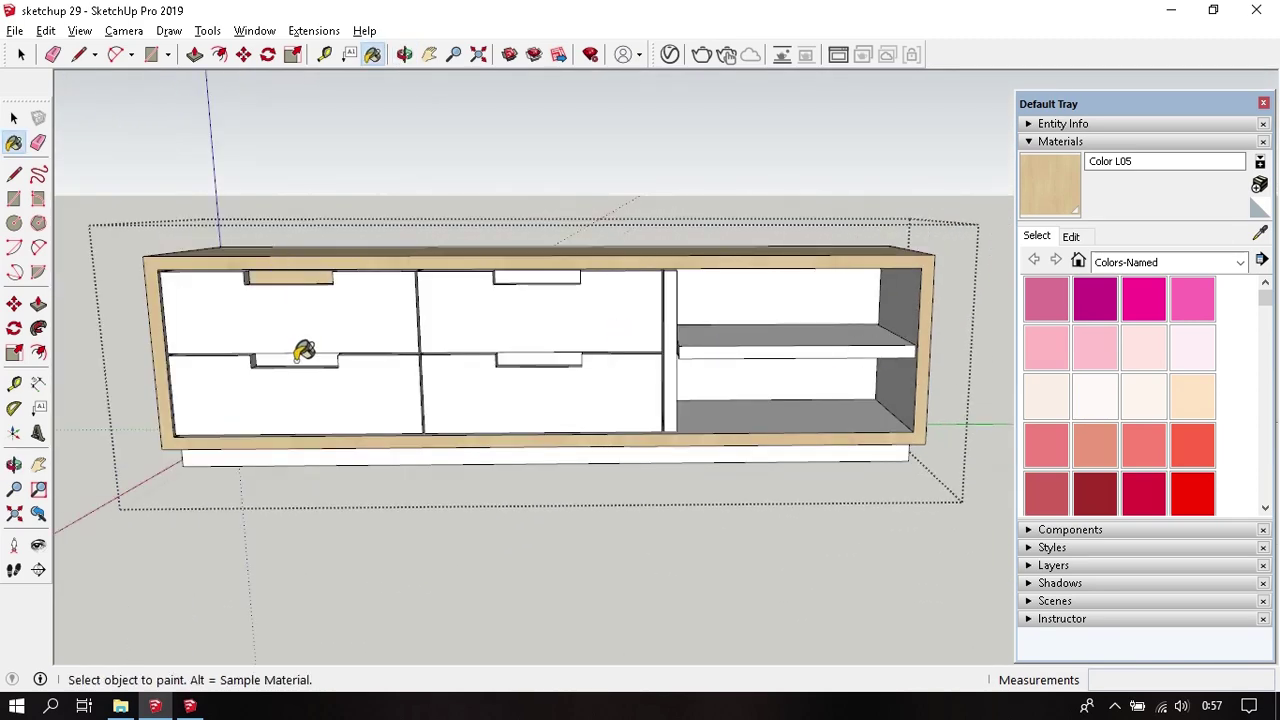
pyautogui.click(298, 358)
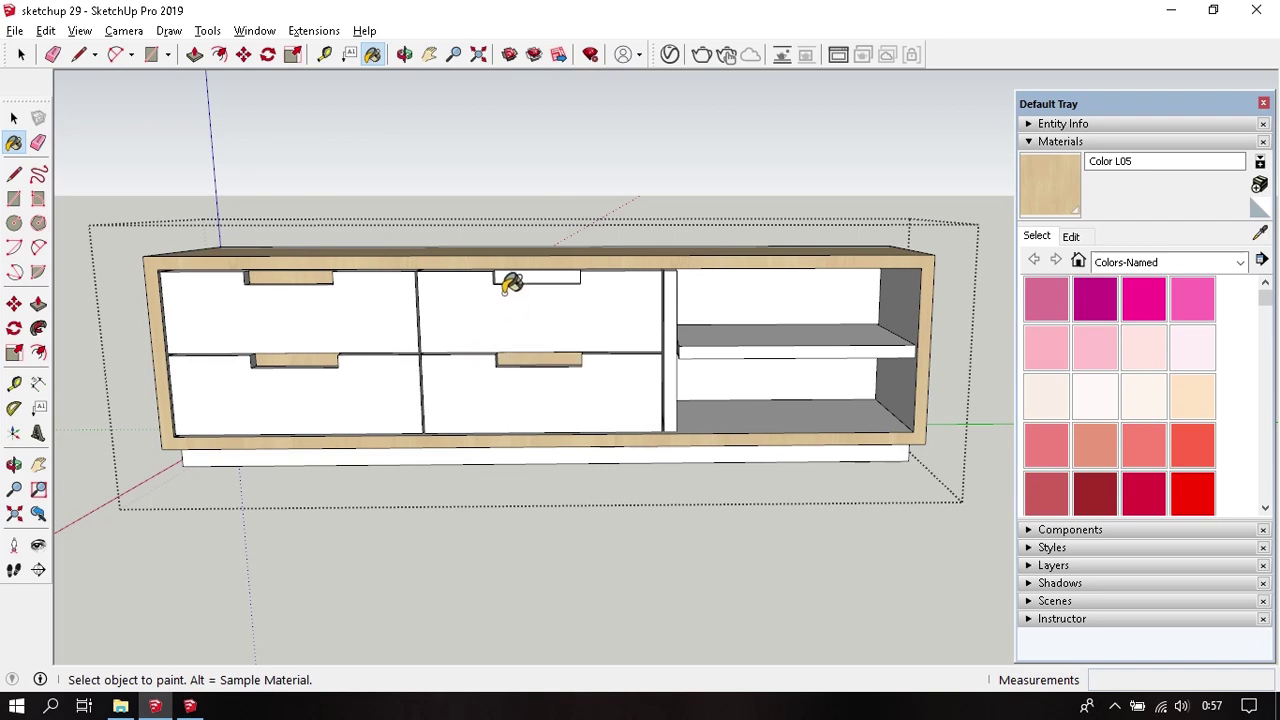
pyautogui.click(766, 280)
pyautogui.scroll(3, 766, 280)
pyautogui.moveTo(860, 323); pyautogui.dragTo(755, 322, button='middle')
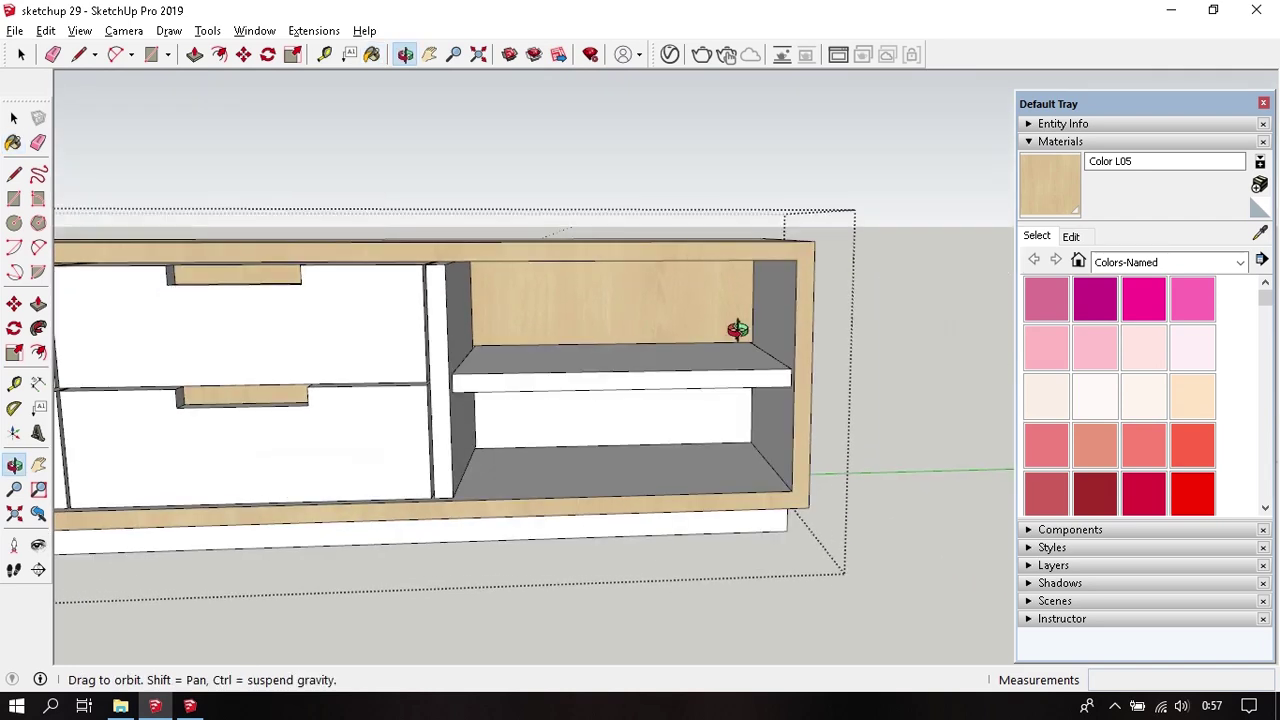
# - Paint the middle shelf, lower back panel, white strips, bottom and side faces wood
pyautogui.click(722, 348)
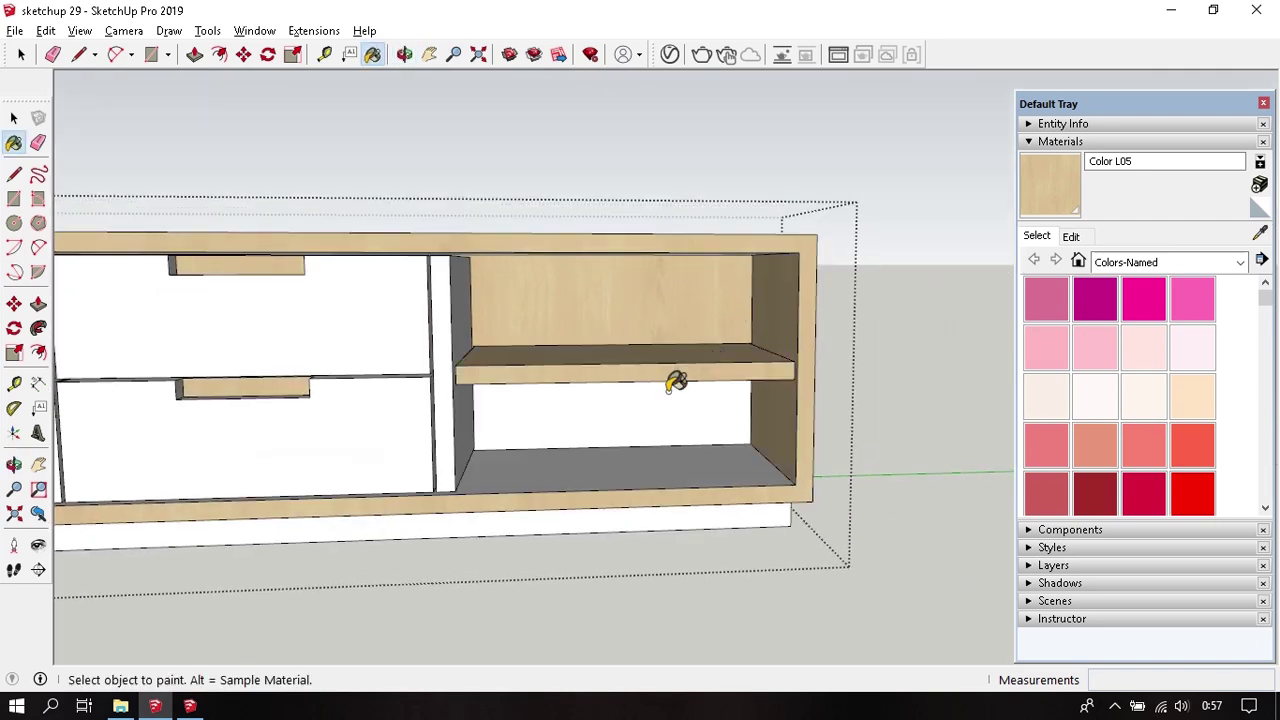
pyautogui.moveTo(674, 380); pyautogui.dragTo(595, 308, button='middle')
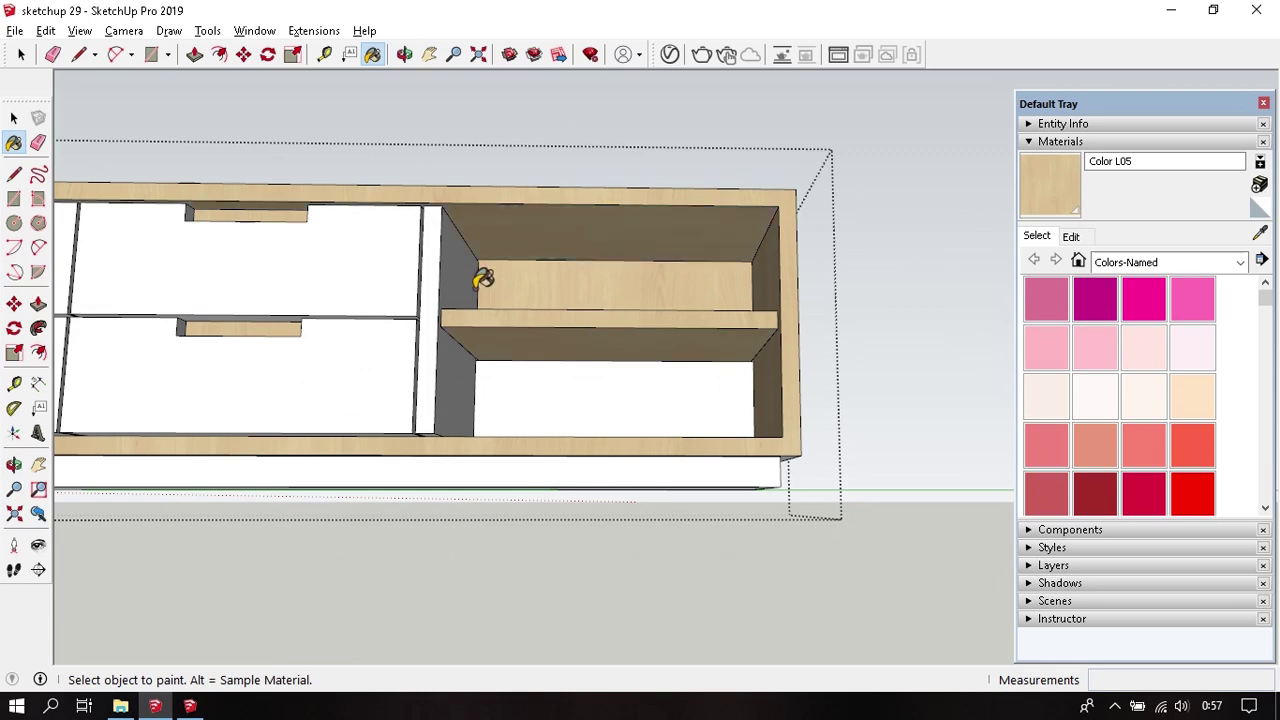
pyautogui.click(557, 386)
pyautogui.moveTo(557, 386)
pyautogui.mouseDown(button='middle')
pyautogui.moveTo(571, 500)
pyautogui.moveTo(649, 375)
pyautogui.moveTo(423, 354)
pyautogui.moveTo(857, 291)
pyautogui.moveTo(606, 429)
pyautogui.moveTo(717, 533)
pyautogui.moveTo(517, 509)
pyautogui.moveTo(534, 114)
pyautogui.moveTo(569, 443)
pyautogui.moveTo(611, 486)
pyautogui.mouseUp(button='middle')
pyautogui.click(538, 430)
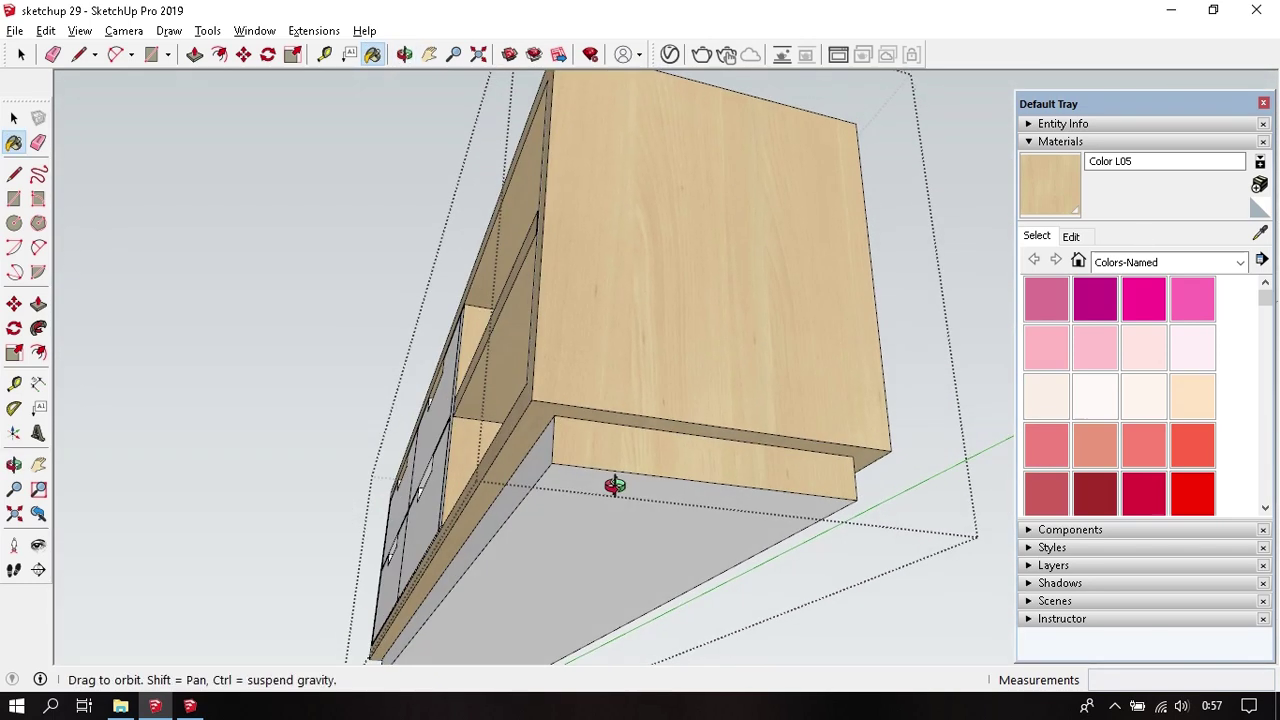
pyautogui.keyDown('shift'); pyautogui.click(775, 530); pyautogui.keyUp('shift')
pyautogui.moveTo(778, 527)
pyautogui.mouseDown(button='middle')
pyautogui.moveTo(366, 454)
pyautogui.moveTo(722, 396)
pyautogui.moveTo(623, 343)
pyautogui.moveTo(400, 323)
pyautogui.moveTo(934, 429)
pyautogui.moveTo(640, 354)
pyautogui.moveTo(620, 366)
pyautogui.moveTo(651, 420)
pyautogui.moveTo(640, 409)
pyautogui.mouseUp(button='middle')
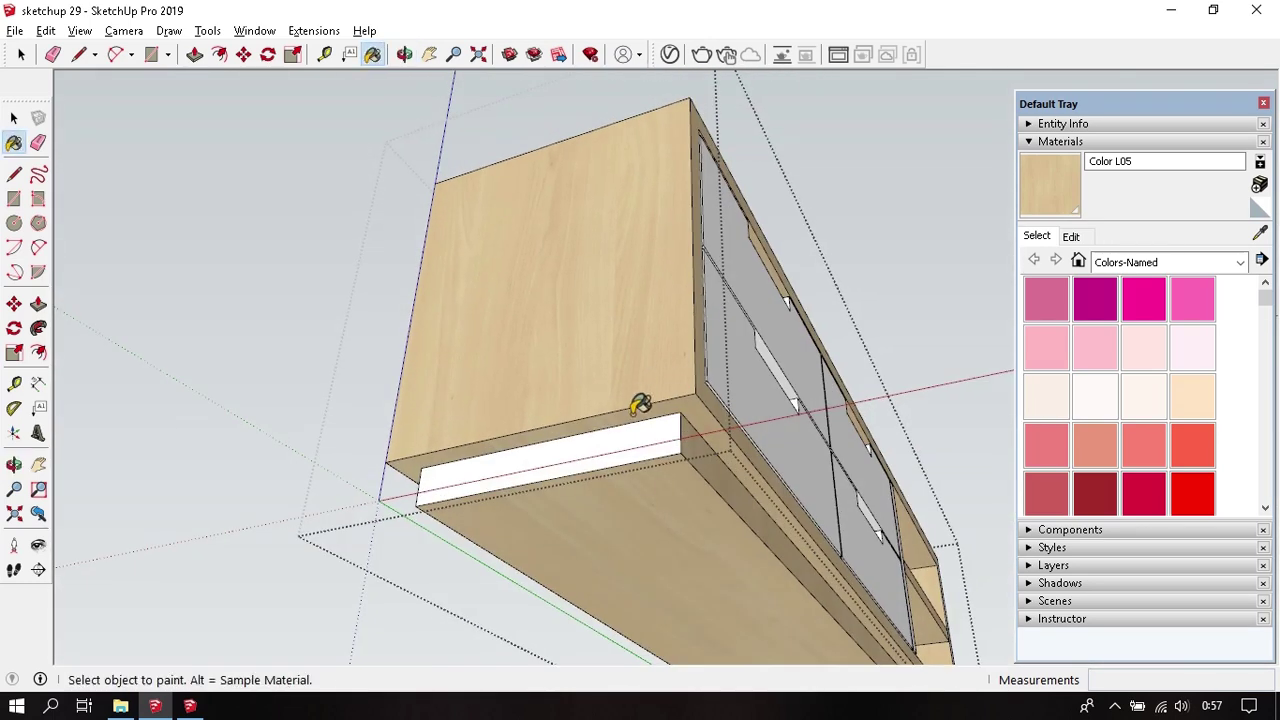
pyautogui.click(636, 422)
# - Exit the cabinet component and open tv.skp from the video 29 folder
pyautogui.moveTo(527, 191)
pyautogui.mouseDown(button='middle')
pyautogui.moveTo(540, 451)
pyautogui.moveTo(209, 494)
pyautogui.moveTo(603, 277)
pyautogui.moveTo(321, 321)
pyautogui.moveTo(537, 380)
pyautogui.moveTo(520, 209)
pyautogui.moveTo(611, 449)
pyautogui.moveTo(617, 377)
pyautogui.moveTo(566, 514)
pyautogui.mouseUp(button='middle')
pyautogui.press('space')
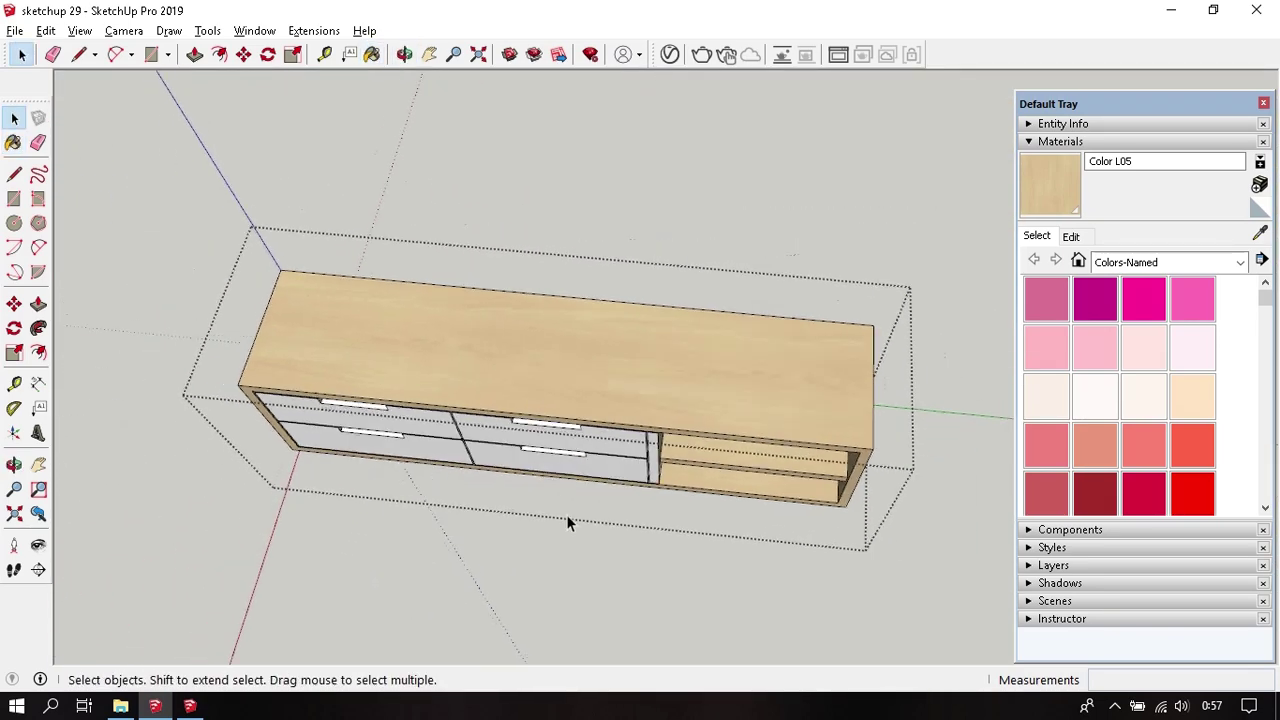
pyautogui.scroll(-3, 587, 426)
pyautogui.press('Escape')
pyautogui.moveTo(587, 424)
pyautogui.mouseDown(button='middle')
pyautogui.moveTo(543, 366)
pyautogui.moveTo(567, 378)
pyautogui.mouseUp(button='middle')
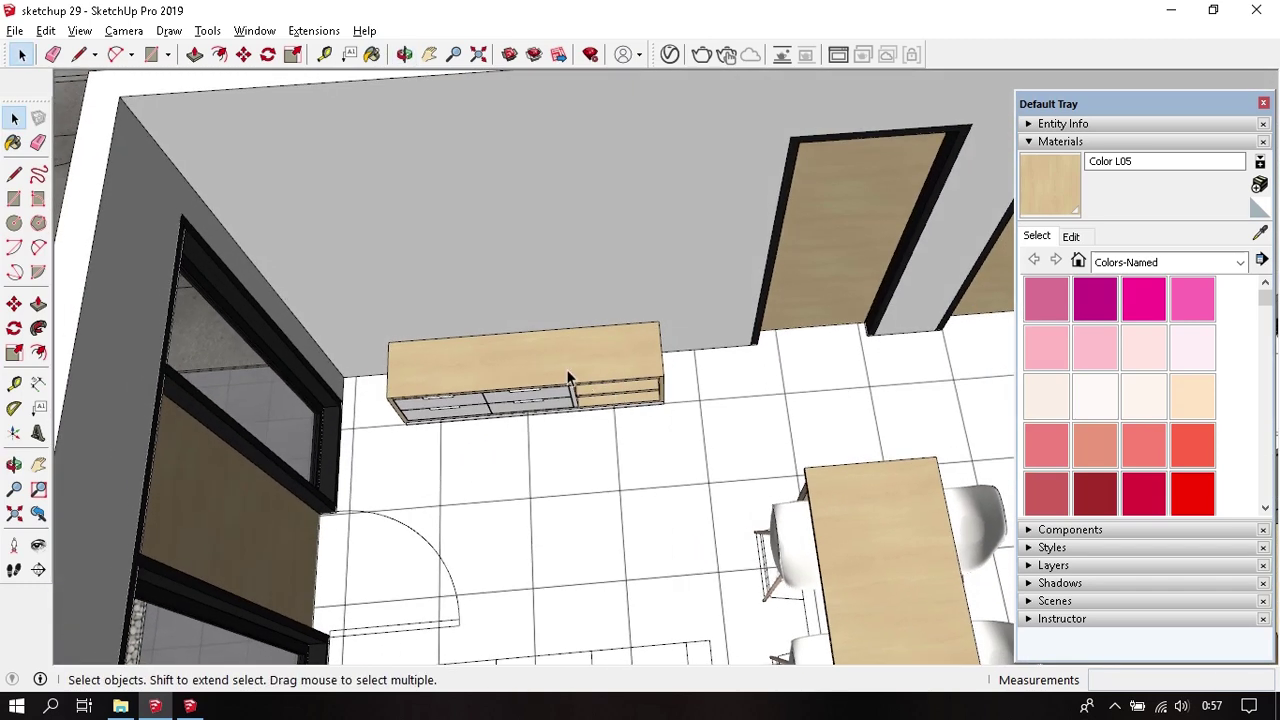
pyautogui.click(117, 705)
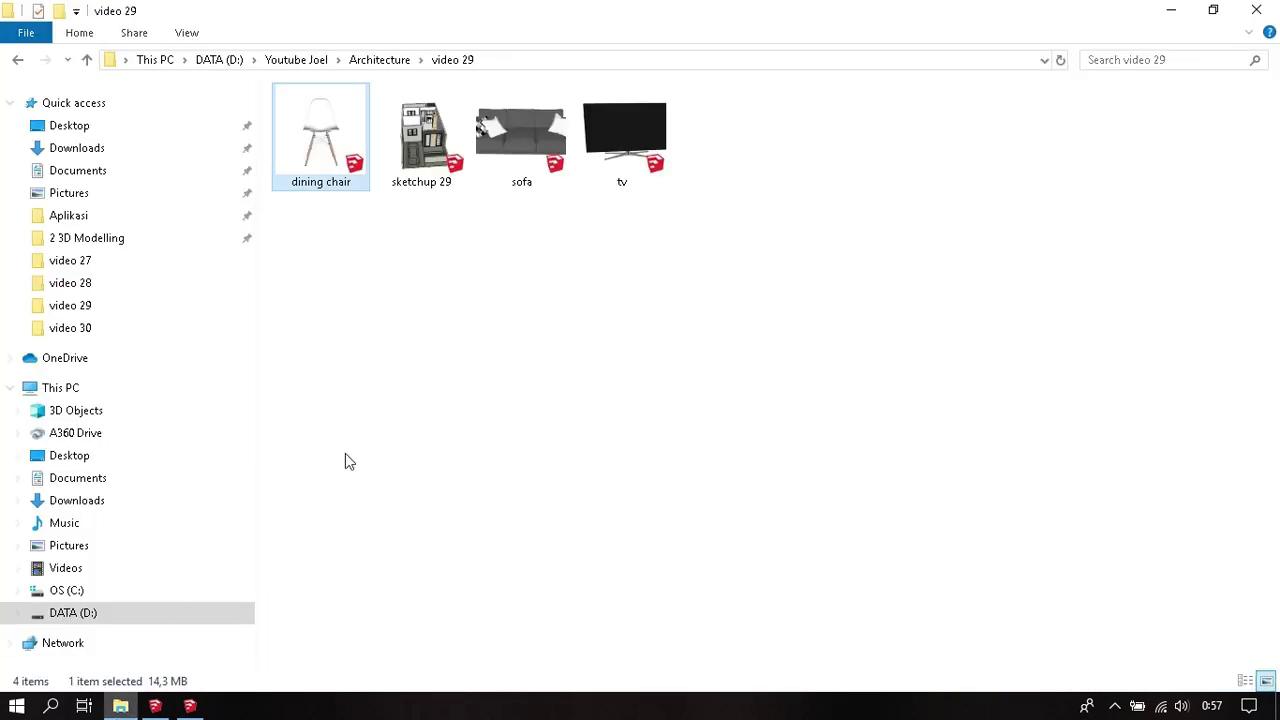
pyautogui.click(646, 143)
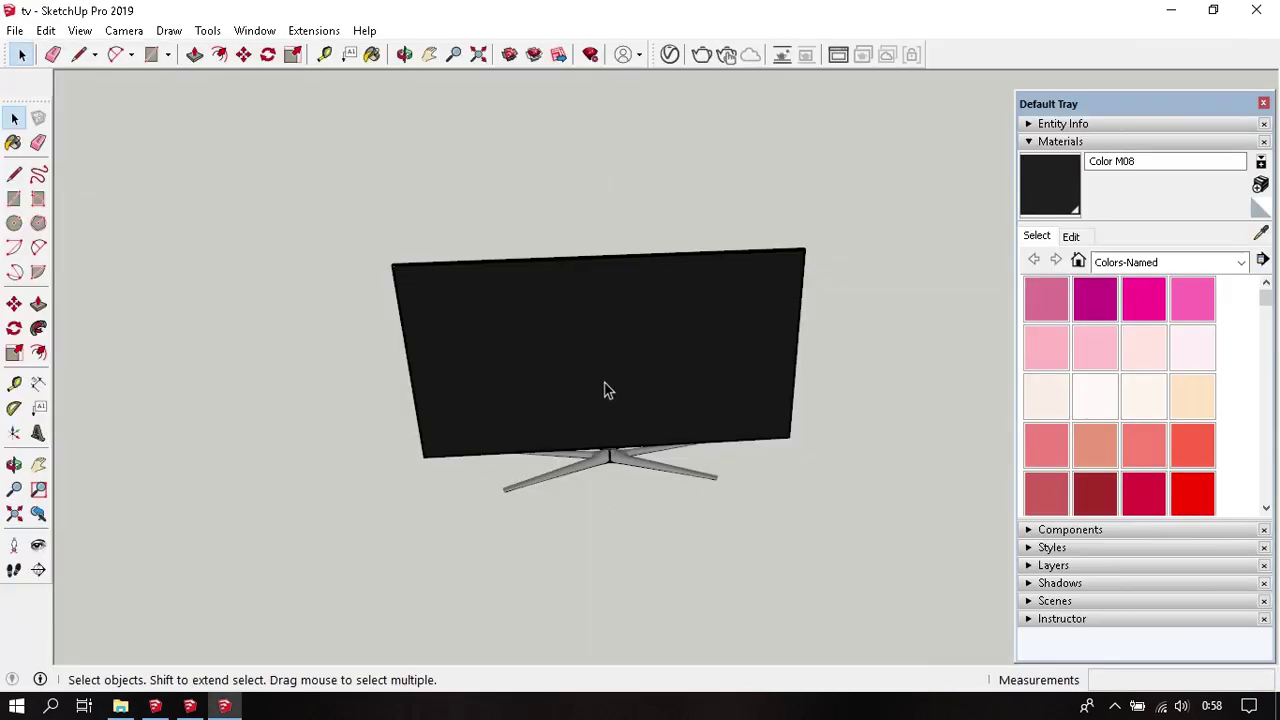
# - Select and copy the TV in tv.skp, then return to the kitchen model's top view
pyautogui.click(607, 390)
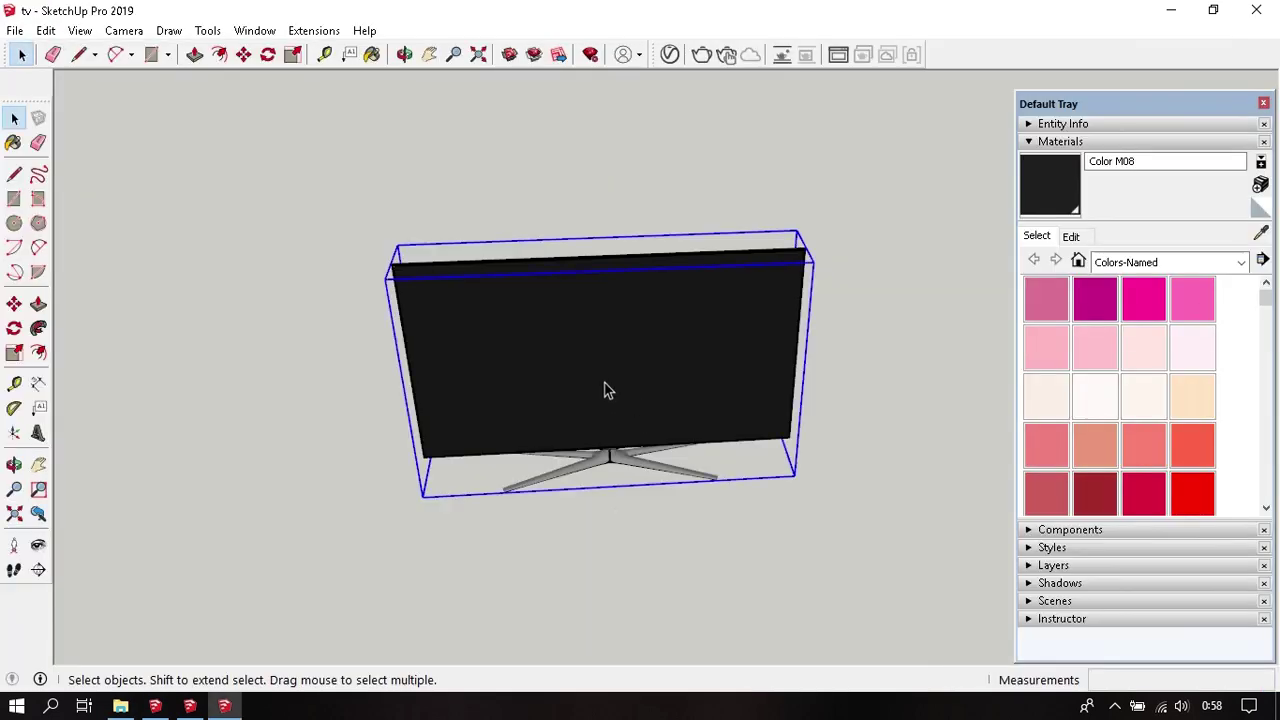
pyautogui.click(155, 706)
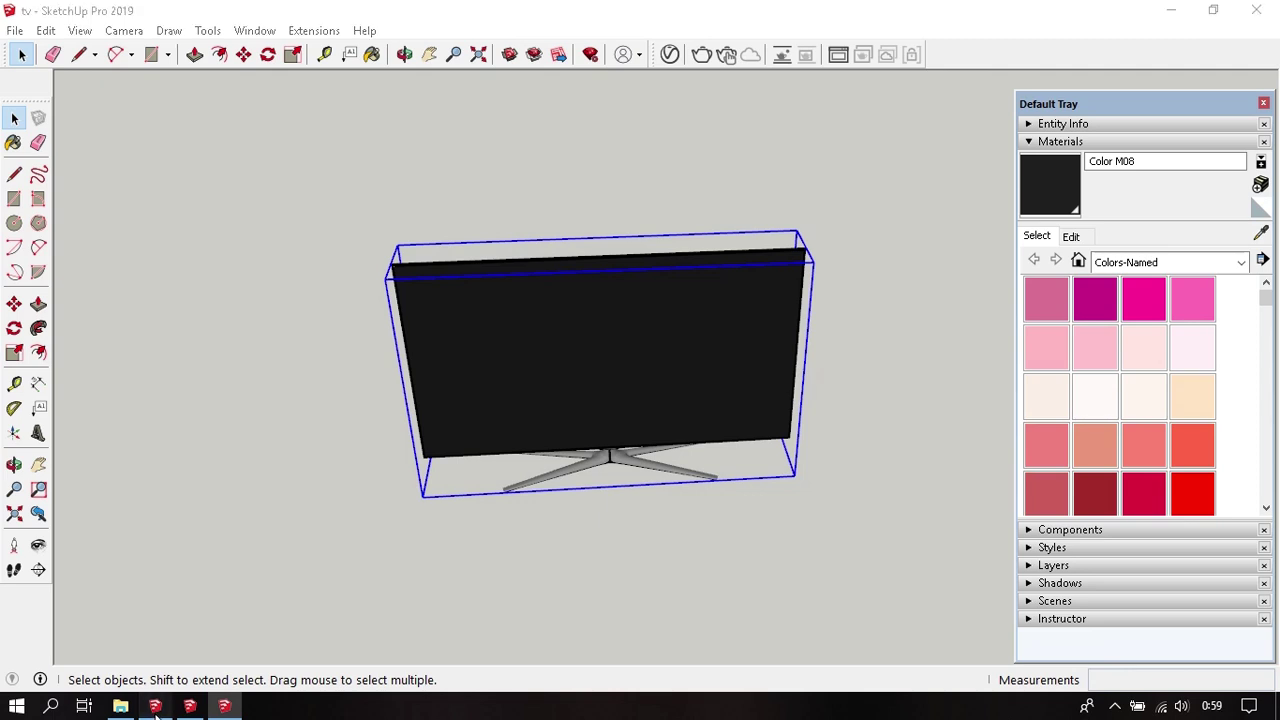
pyautogui.moveTo(600, 430); pyautogui.dragTo(583, 470, button='middle')
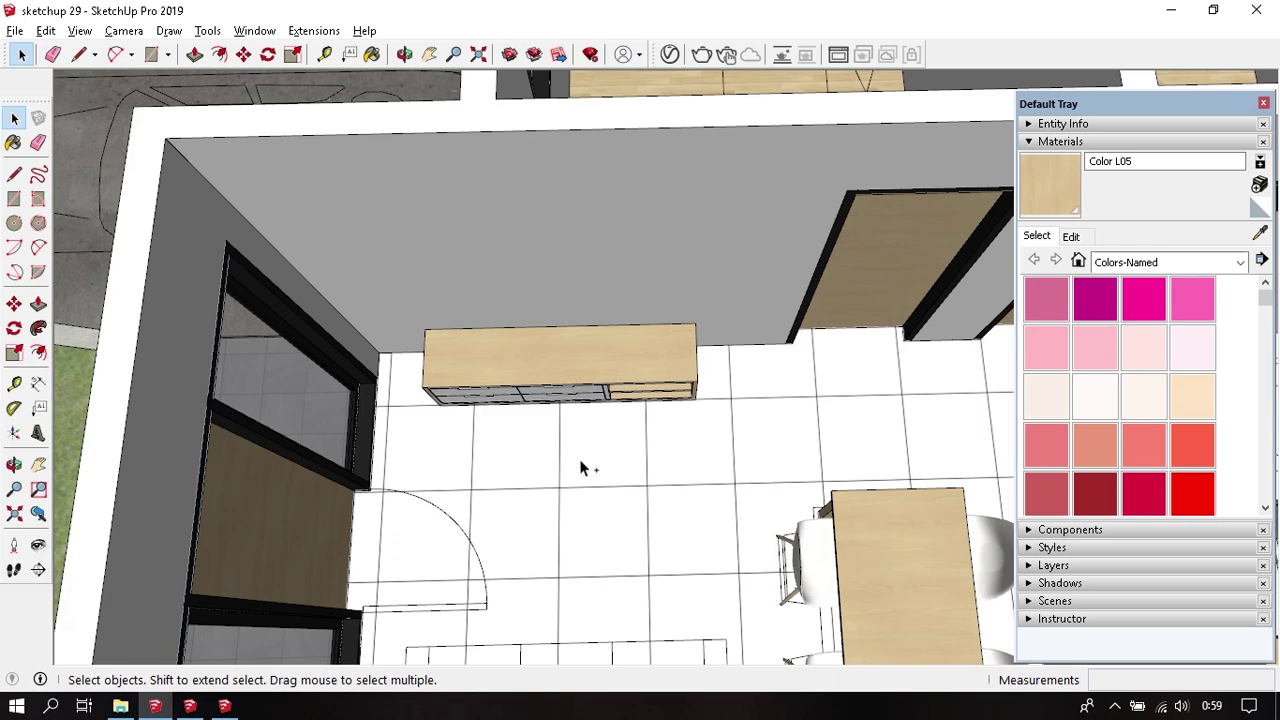
# - Paste the TV and place it on the kitchen floor in front of the cabinet
pyautogui.hotkey('ctrl', 'v')
pyautogui.click(583, 462)
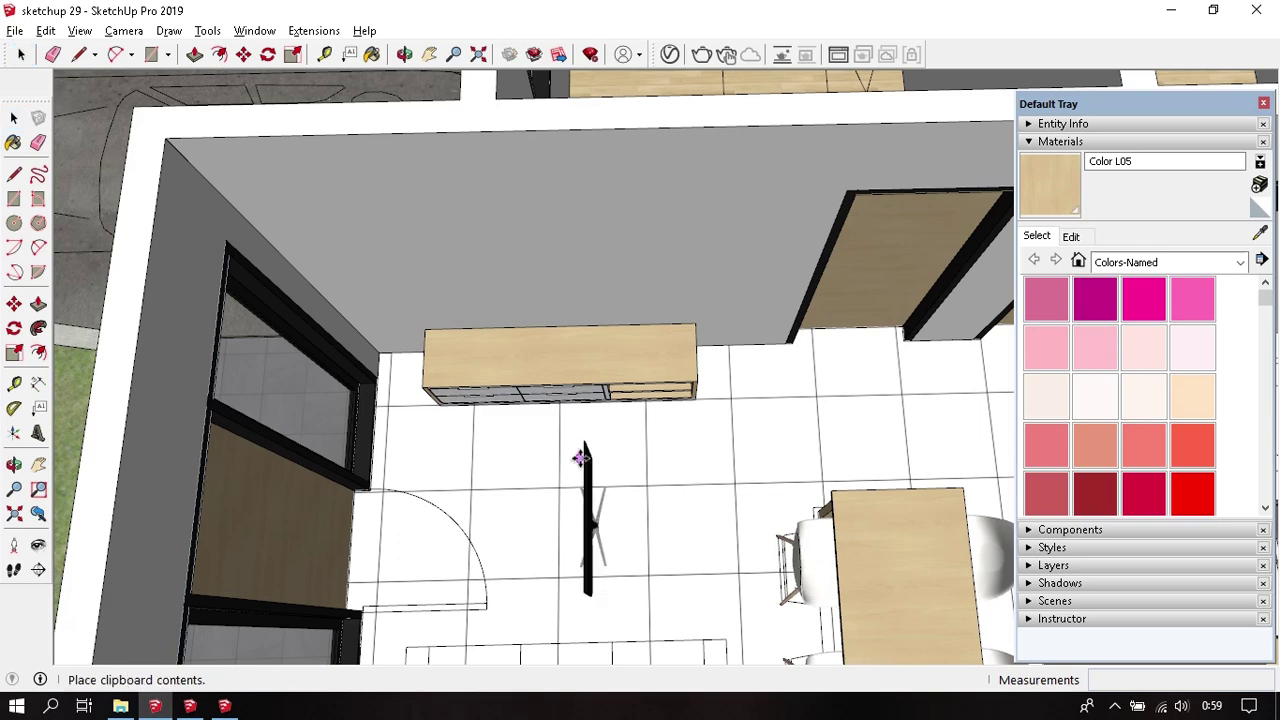
pyautogui.moveTo(614, 463); pyautogui.dragTo(651, 483, button='middle')
# - Rotate the TV about its centre, undo the first turn, and start turning it toward the cabinet
pyautogui.press('q')
pyautogui.scroll(1, 651, 483)
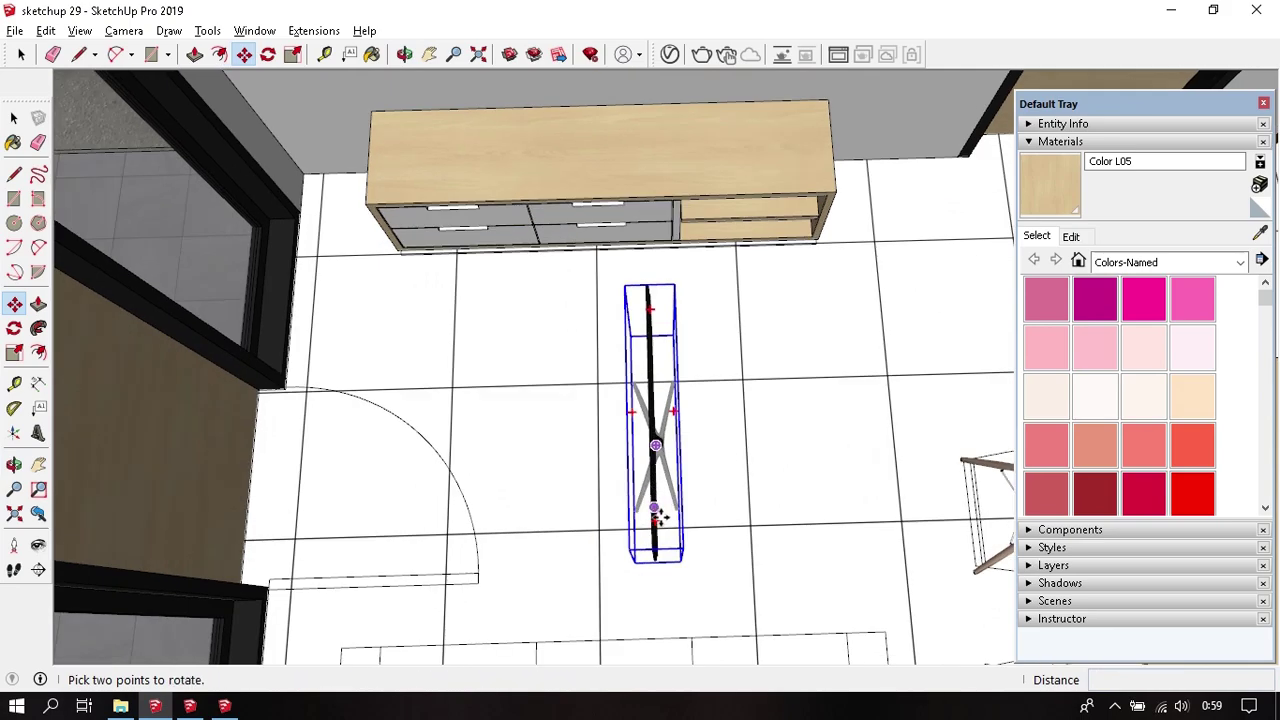
pyautogui.click(652, 412)
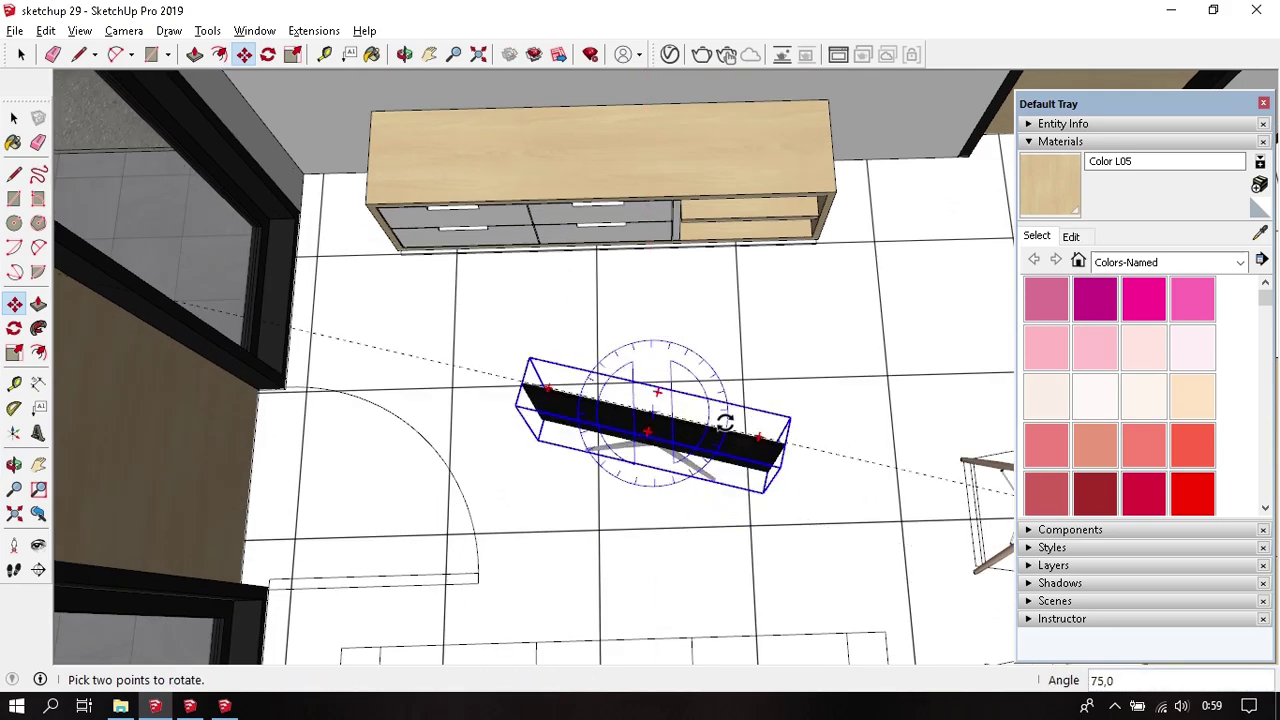
pyautogui.click(721, 410)
pyautogui.press('m')
pyautogui.hotkey('ctrl', 'z')
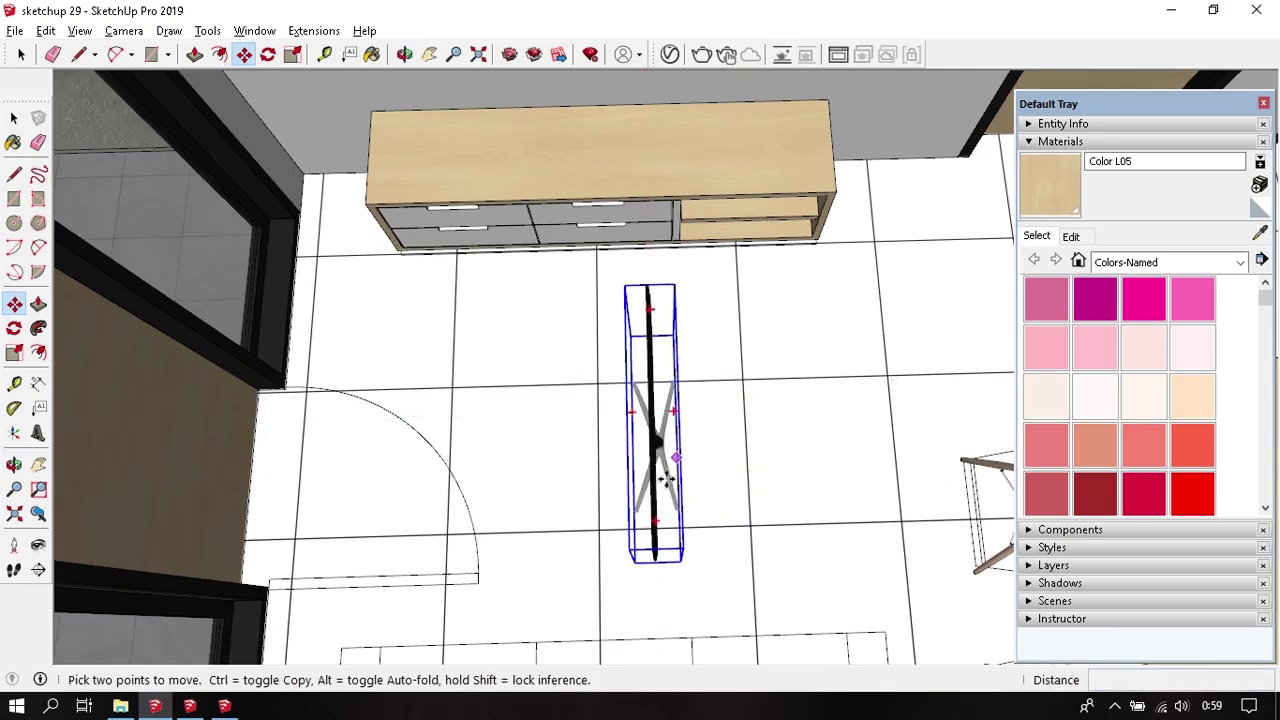
pyautogui.click(657, 514)
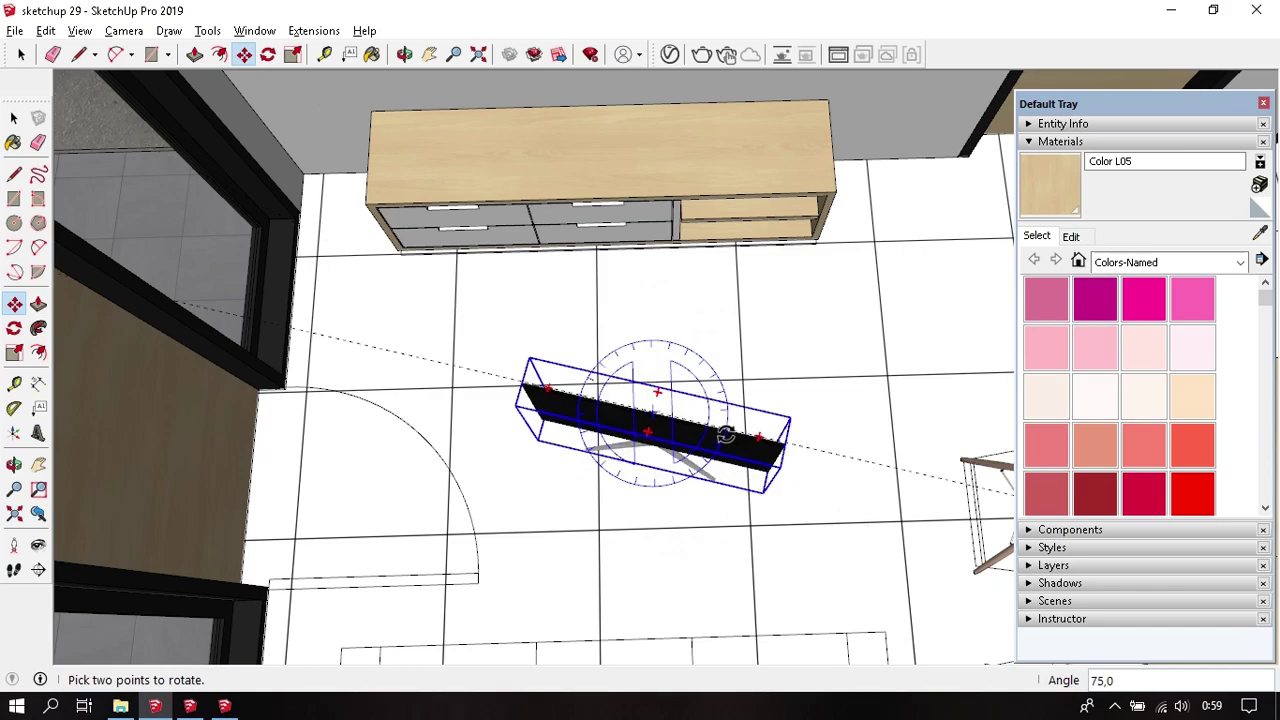
# - Turn the TV 90° and set it centred on the wooden cabinet top
pyautogui.click(734, 410)
pyautogui.press('m')
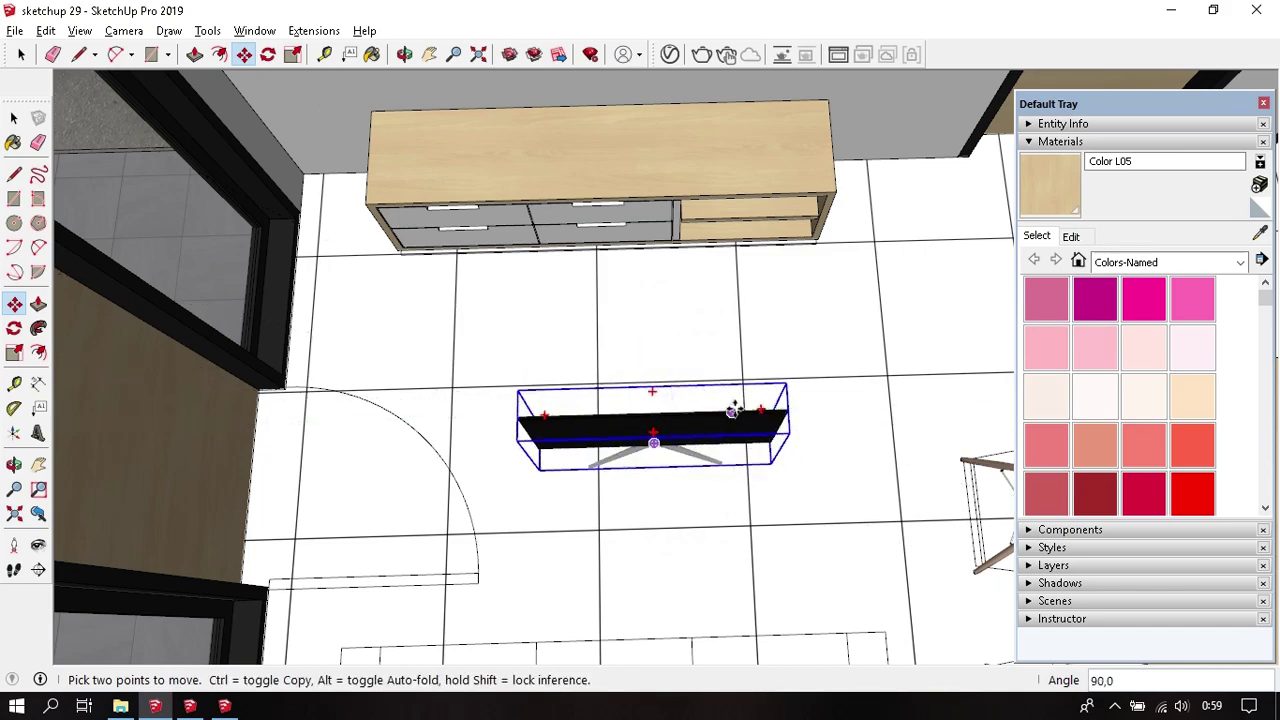
pyautogui.scroll(2, 720, 463)
pyautogui.moveTo(720, 463); pyautogui.dragTo(660, 486, button='middle')
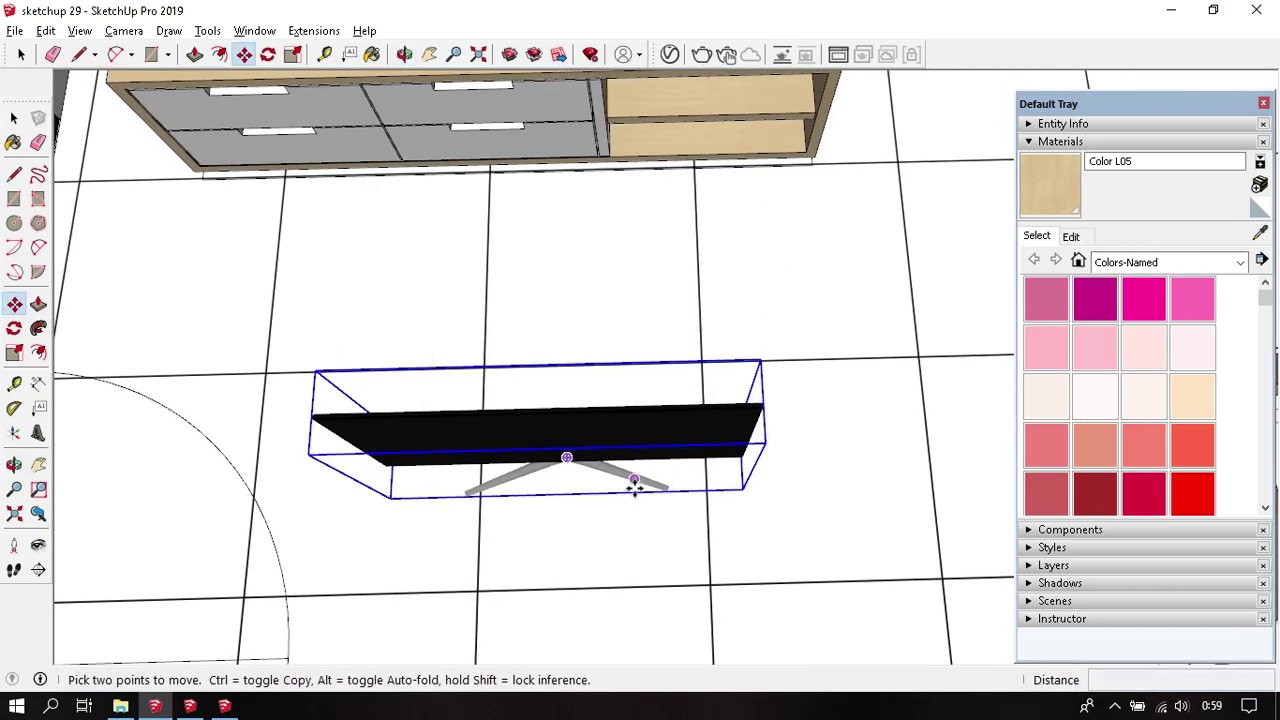
pyautogui.moveTo(648, 506); pyautogui.dragTo(657, 434, button='middle')
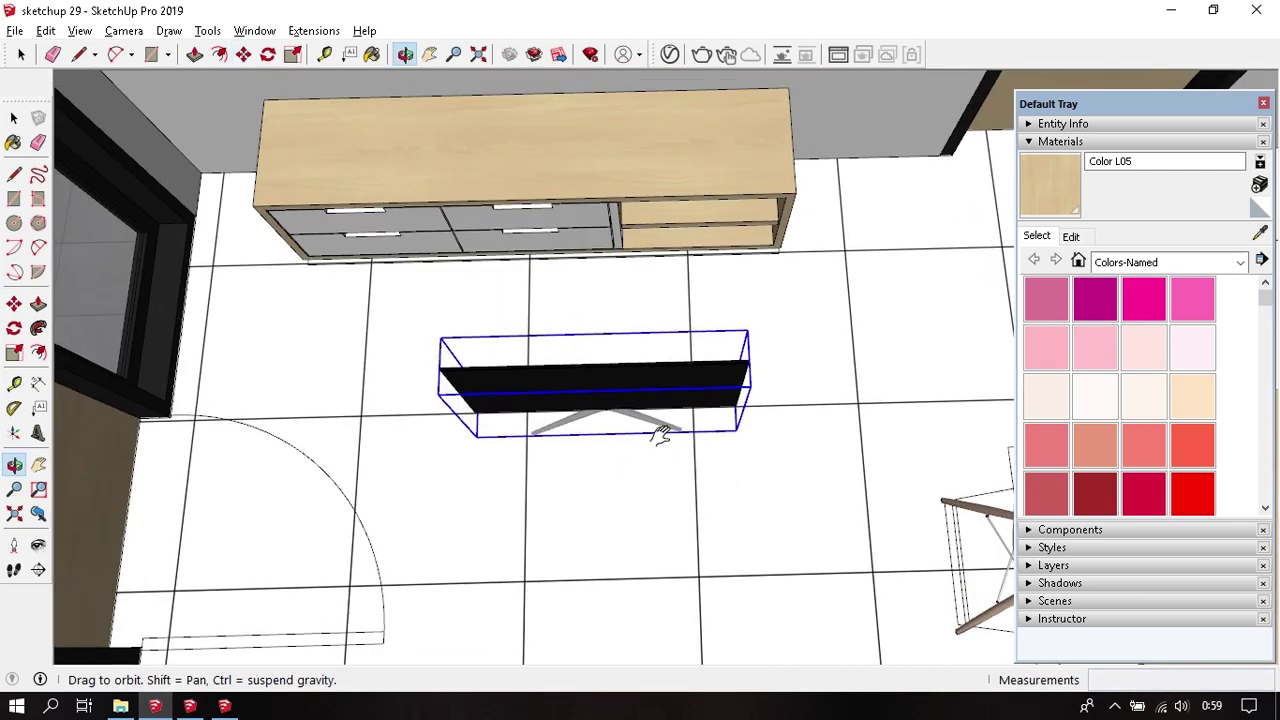
pyautogui.click(657, 434)
pyautogui.click(607, 278)
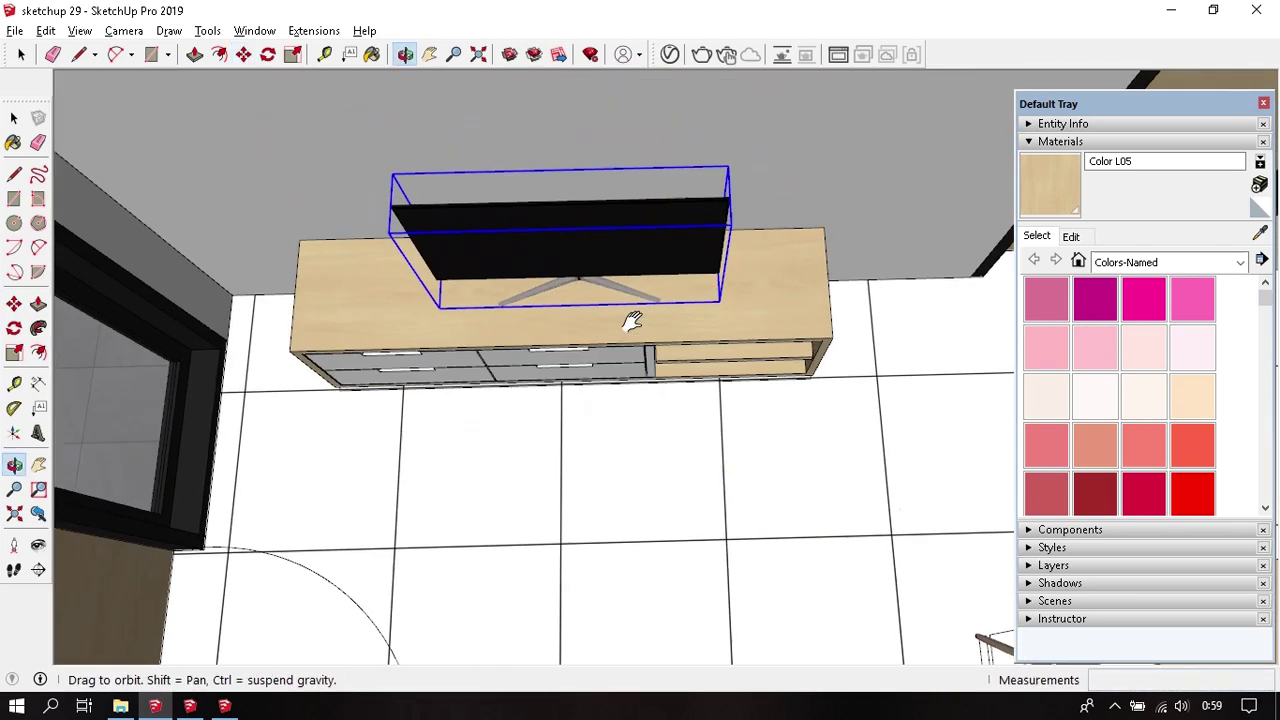
pyautogui.moveTo(607, 278); pyautogui.dragTo(571, 223, button='middle')
pyautogui.click(576, 226)
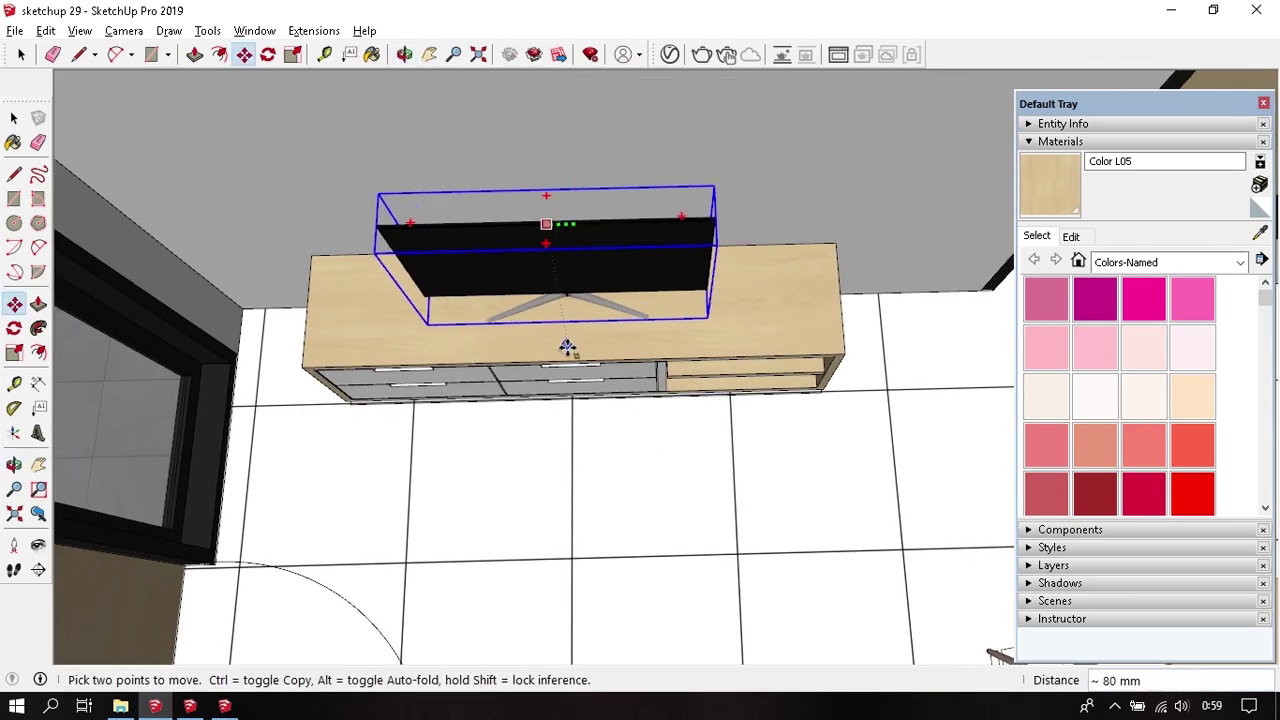
pyautogui.click(569, 358)
# - Return to selection and switch to the top view, zoomed out over the room
pyautogui.press('space')
pyautogui.moveTo(569, 358)
pyautogui.mouseDown(button='middle')
pyautogui.moveTo(608, 420)
pyautogui.moveTo(674, 363)
pyautogui.moveTo(663, 340)
pyautogui.mouseUp(button='middle')
pyautogui.press('F2')
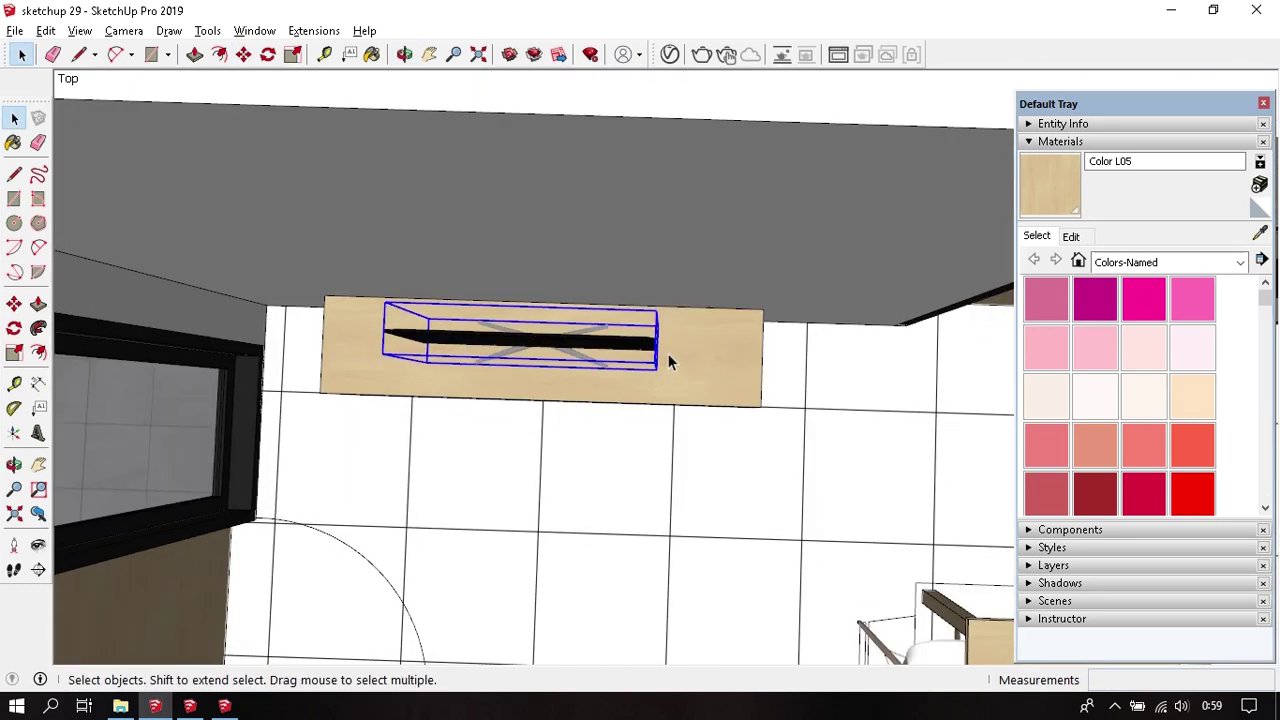
pyautogui.scroll(-5, 687, 344)
pyautogui.scroll(-3, 511, 366)
pyautogui.scroll(-1, 400, 385)
# - Open the grey sofa .skp file in its own SketchUp window and select the whole sofa
pyautogui.scroll(3, 400, 385)
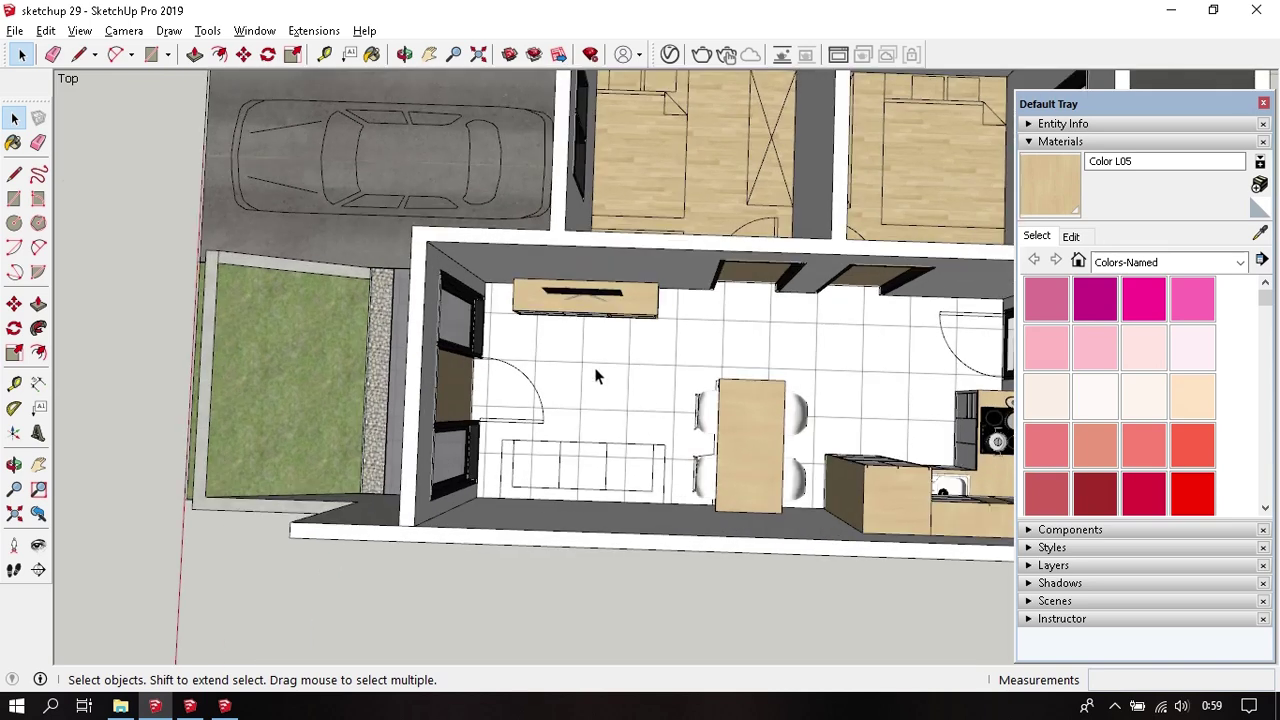
pyautogui.scroll(2, 594, 371)
pyautogui.moveTo(500, 357)
pyautogui.mouseDown(button='middle')
pyautogui.moveTo(623, 377)
pyautogui.moveTo(600, 256)
pyautogui.moveTo(443, 331)
pyautogui.moveTo(500, 363)
pyautogui.moveTo(549, 351)
pyautogui.mouseUp(button='middle')
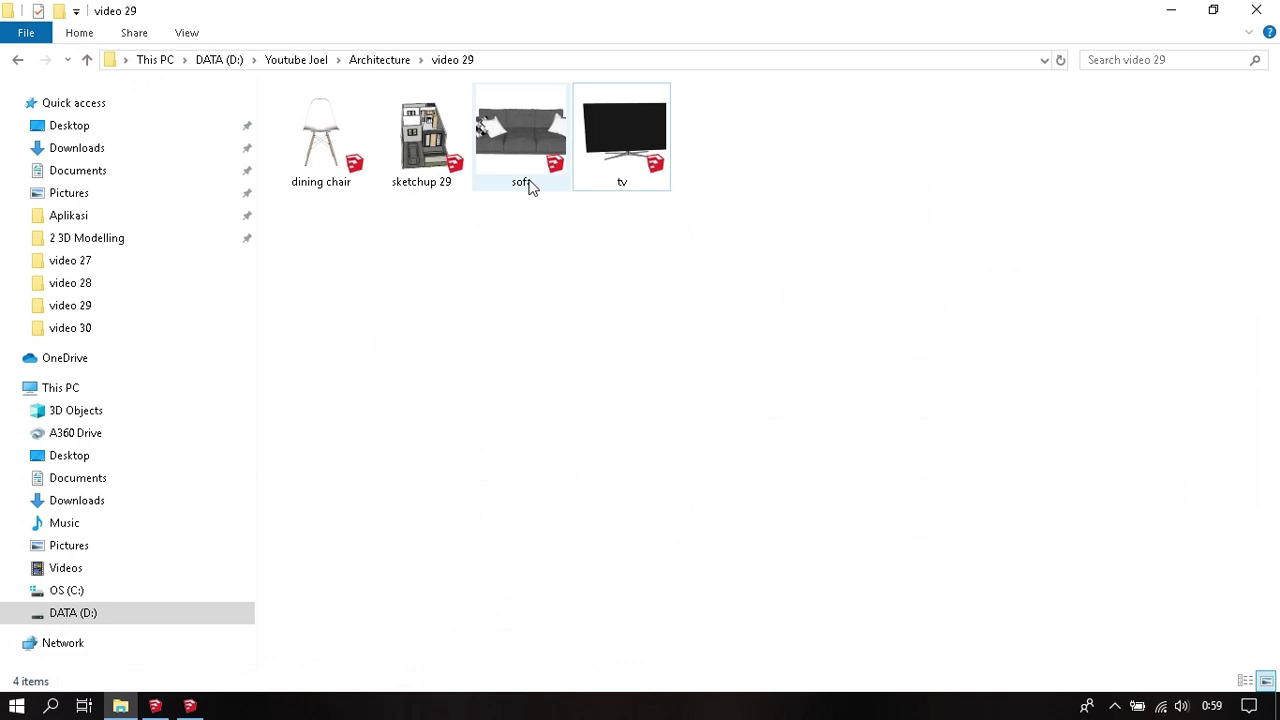
pyautogui.click(528, 180)
pyautogui.click(614, 289)
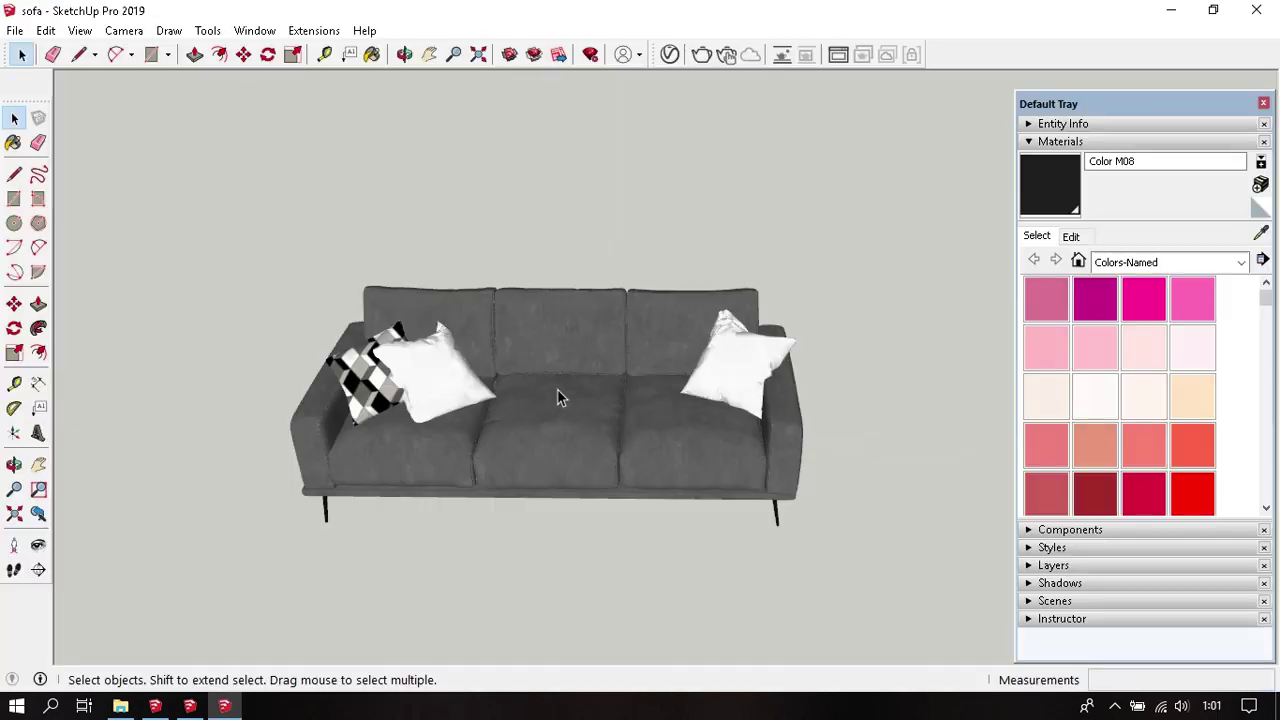
pyautogui.click(565, 407)
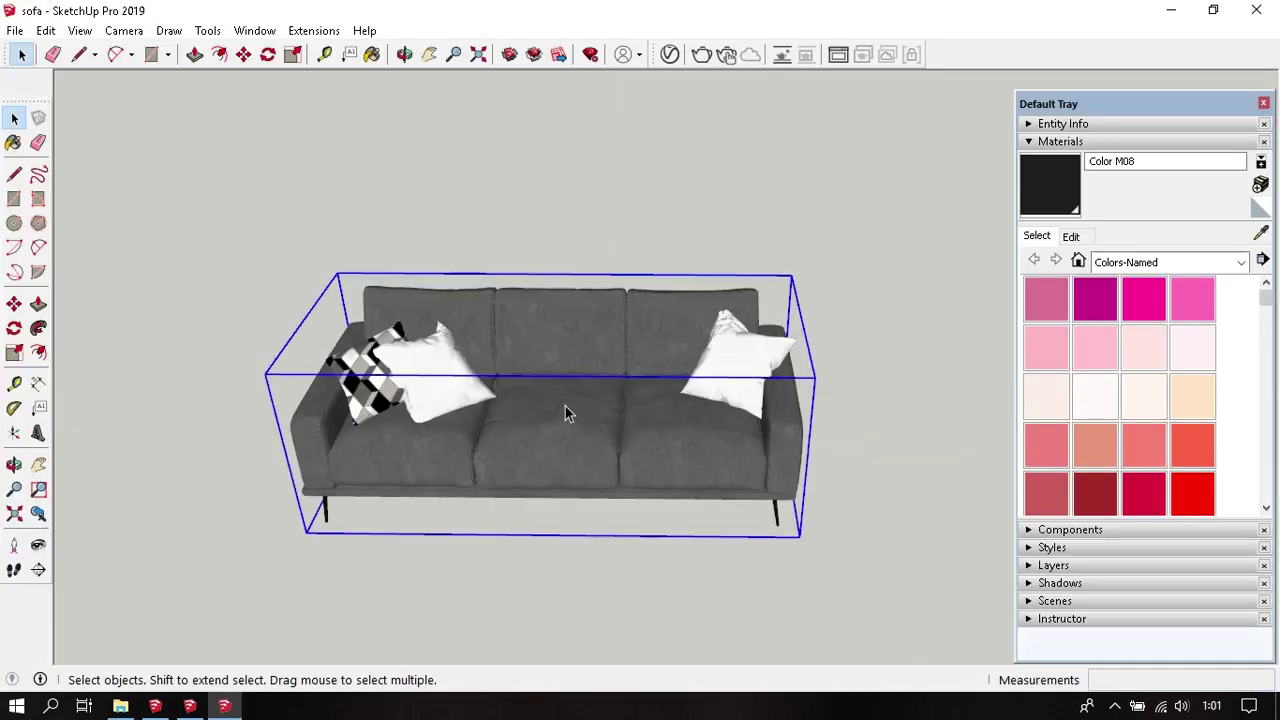
pyautogui.click(782, 208)
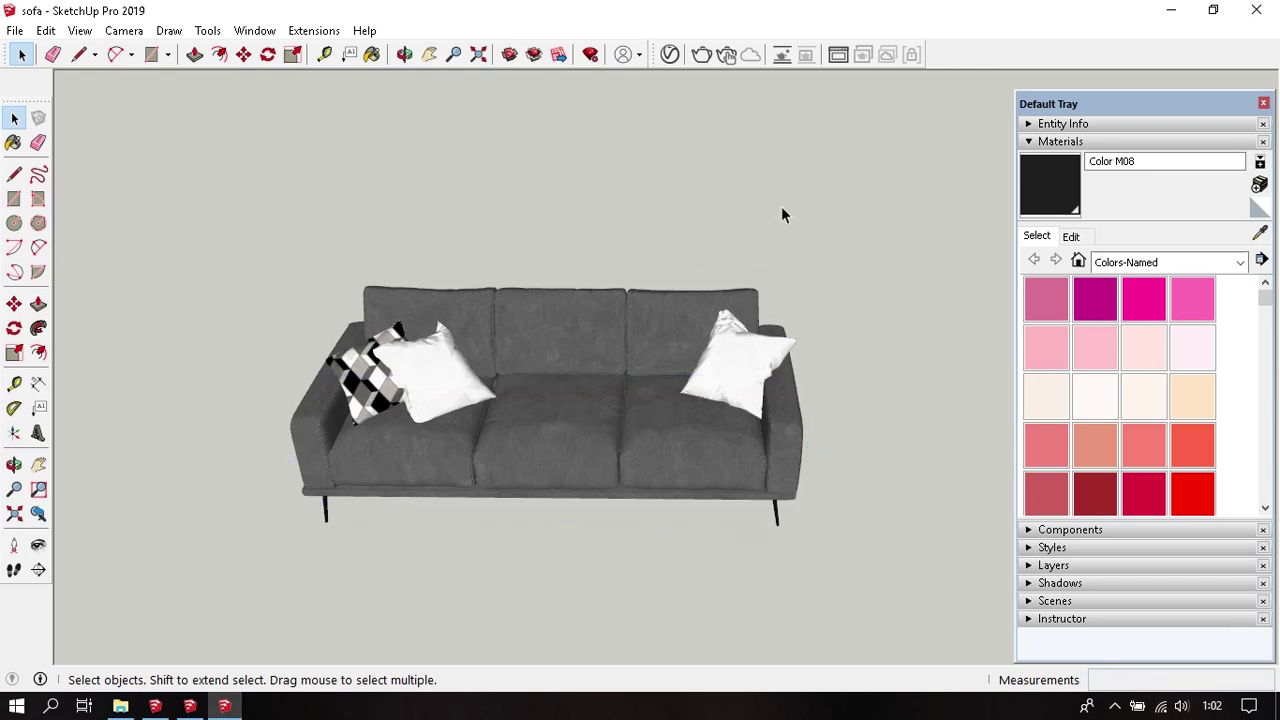
# - Paste the copied sofa into the living-room model and place it on the floor
pyautogui.click(155, 706)
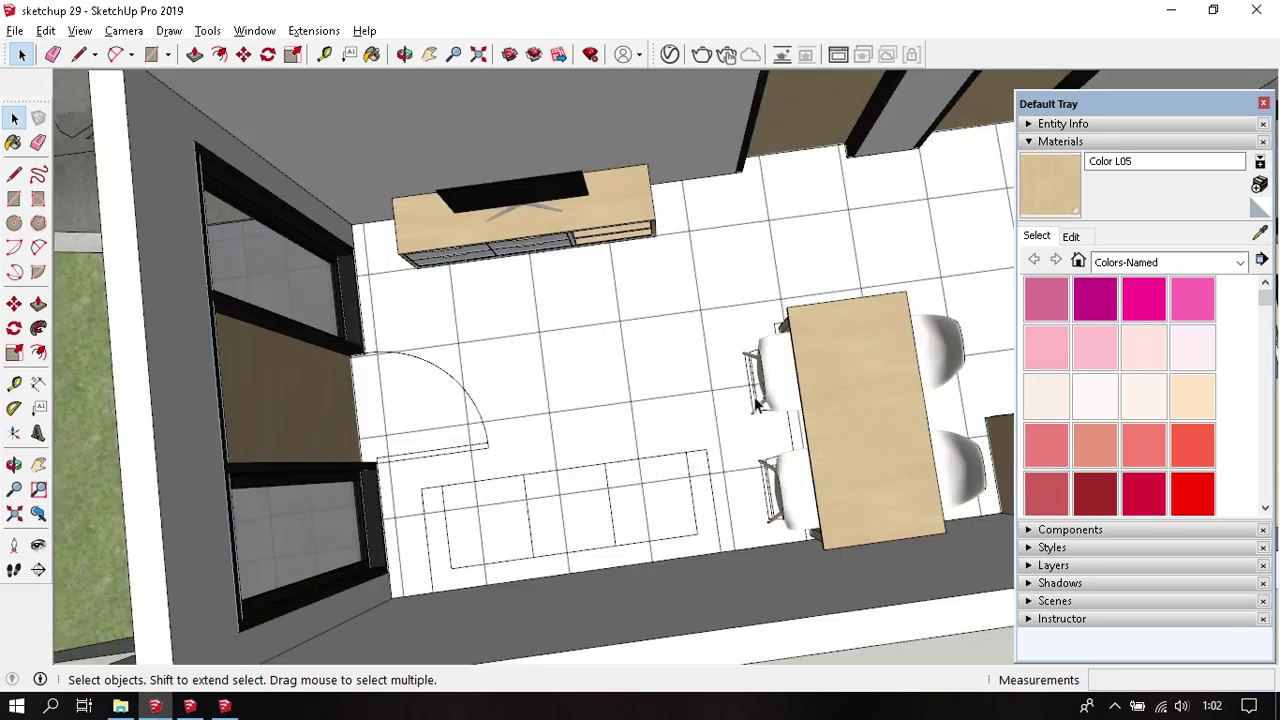
pyautogui.moveTo(497, 419)
pyautogui.mouseDown(button='middle')
pyautogui.moveTo(757, 447)
pyautogui.moveTo(706, 260)
pyautogui.moveTo(729, 331)
pyautogui.moveTo(714, 387)
pyautogui.mouseUp(button='middle')
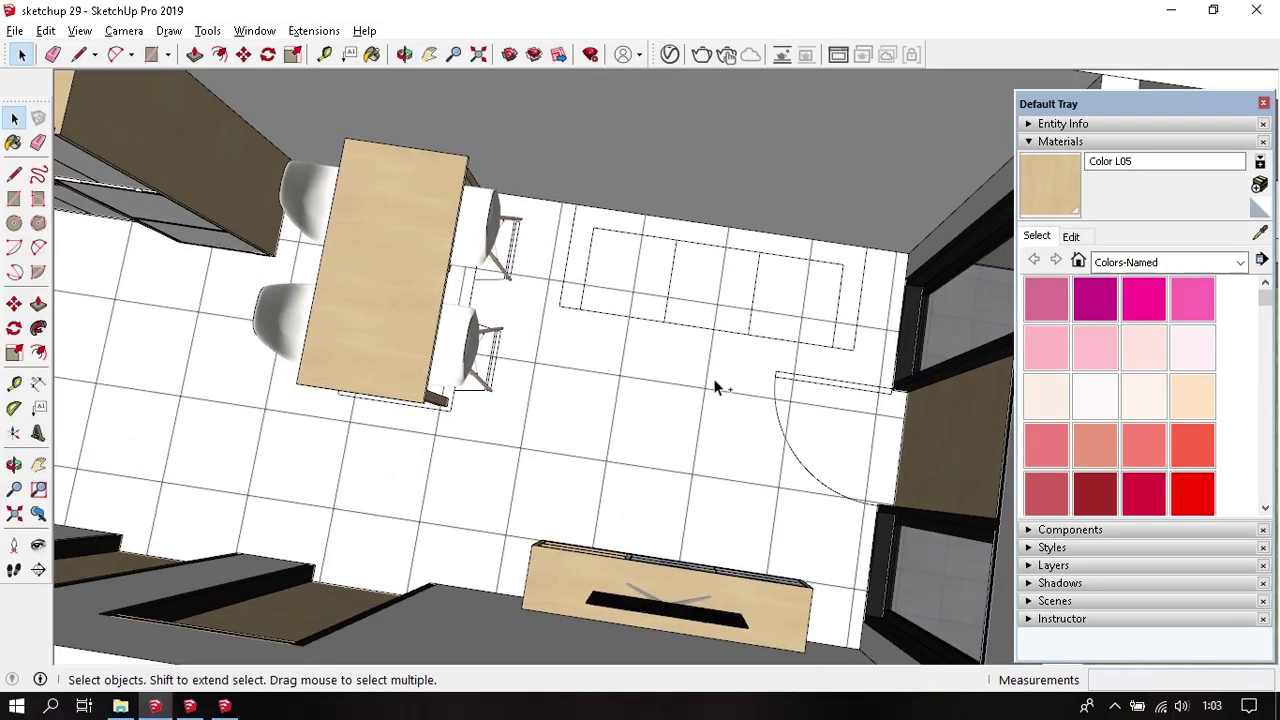
pyautogui.hotkey('ctrl', 'v')
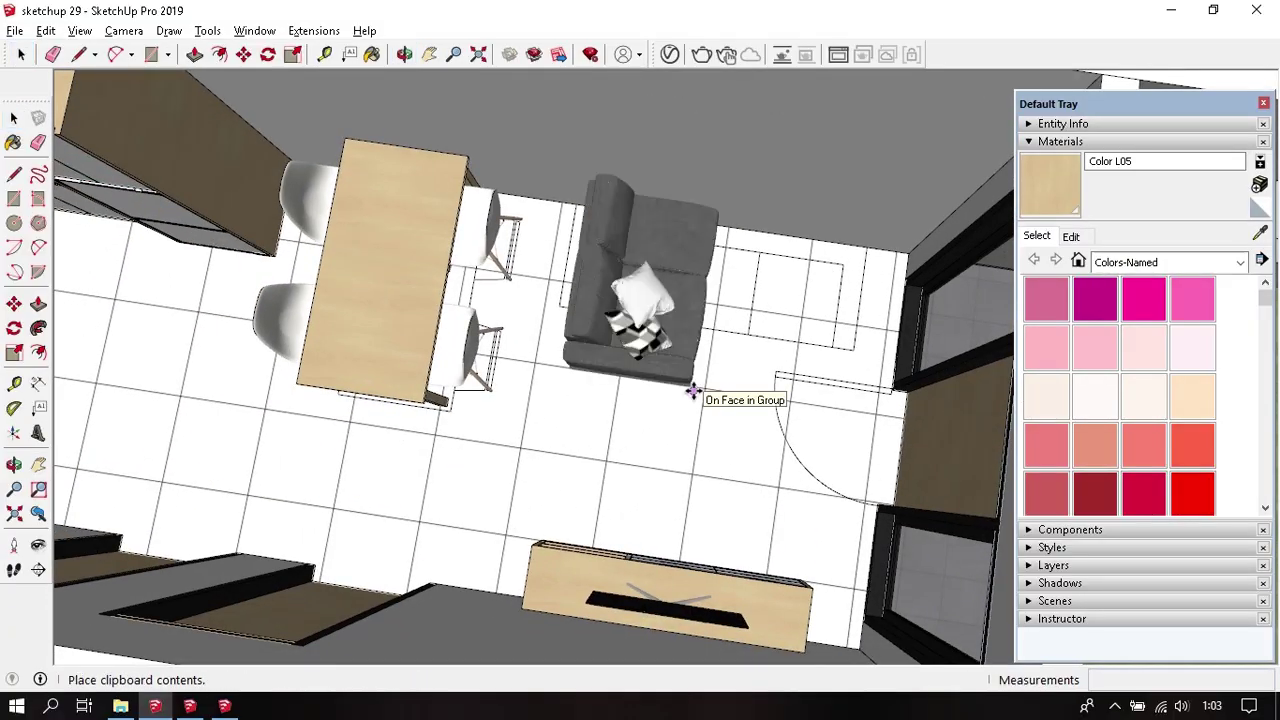
pyautogui.click(654, 456)
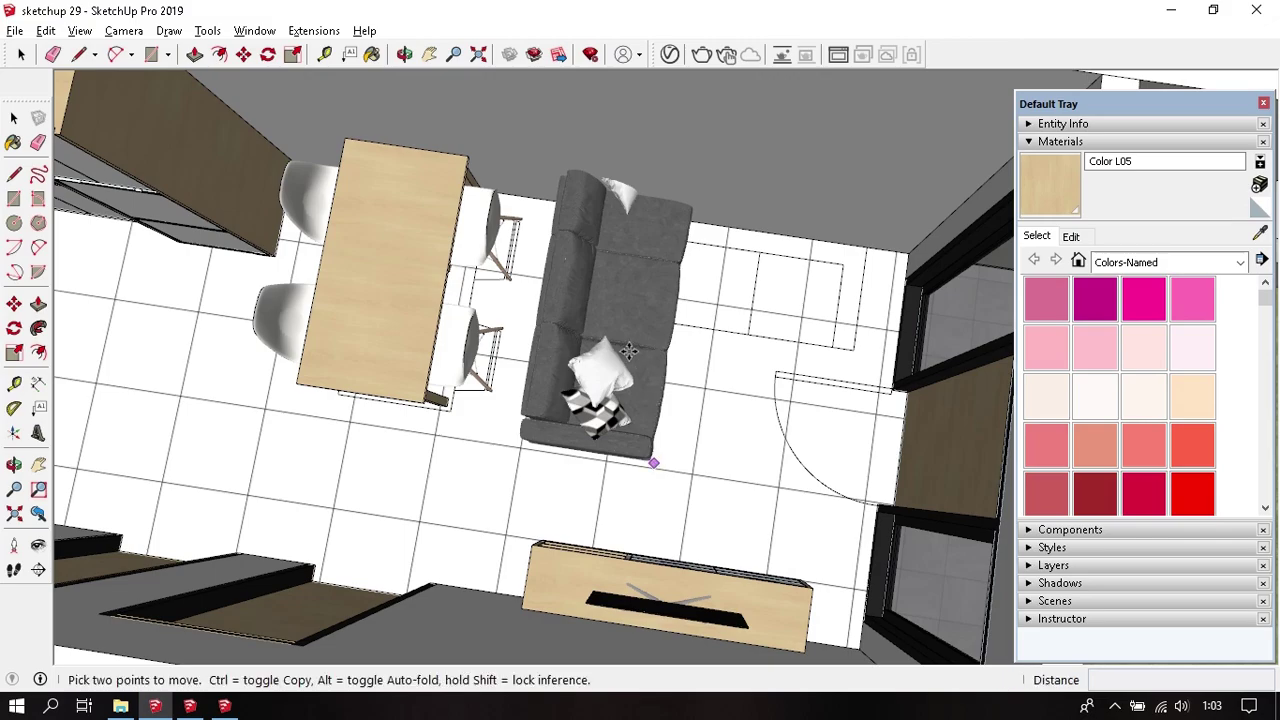
# - Turn the pasted sofa 90 degrees
pyautogui.moveTo(625, 355); pyautogui.dragTo(693, 437, button='middle')
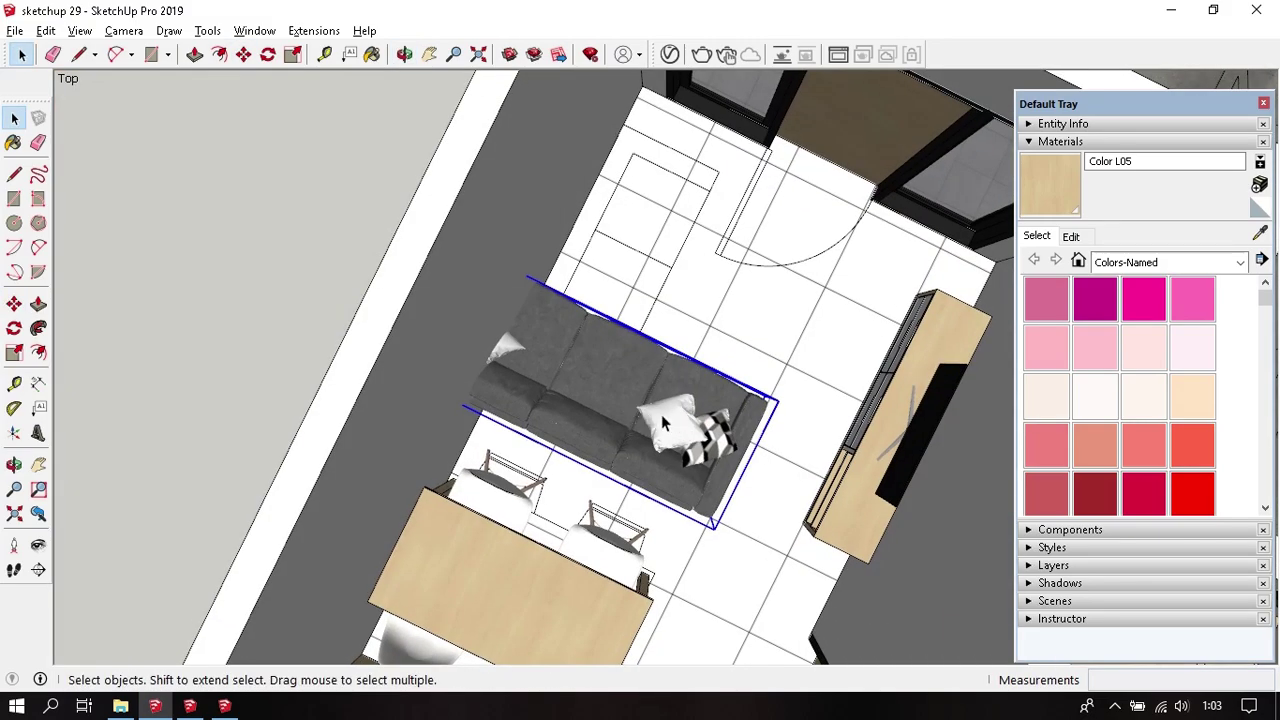
pyautogui.scroll(-1, 662, 422)
pyautogui.press('m')
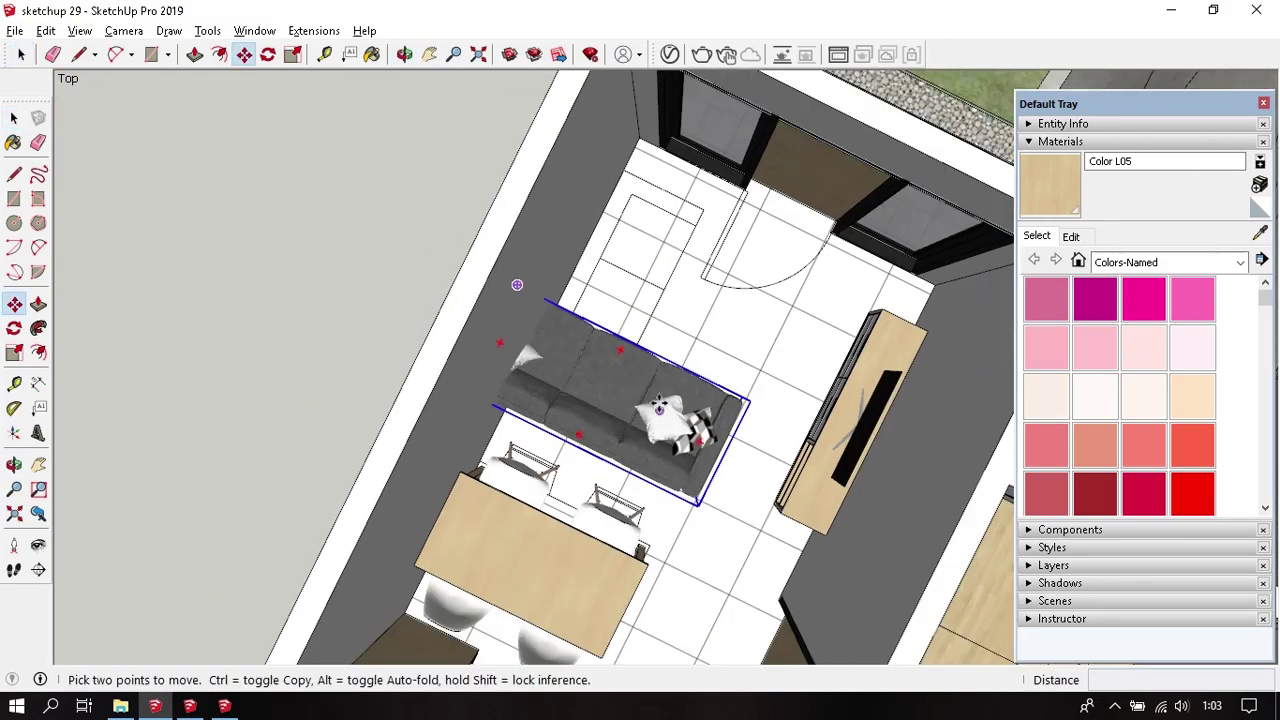
pyautogui.click(700, 443)
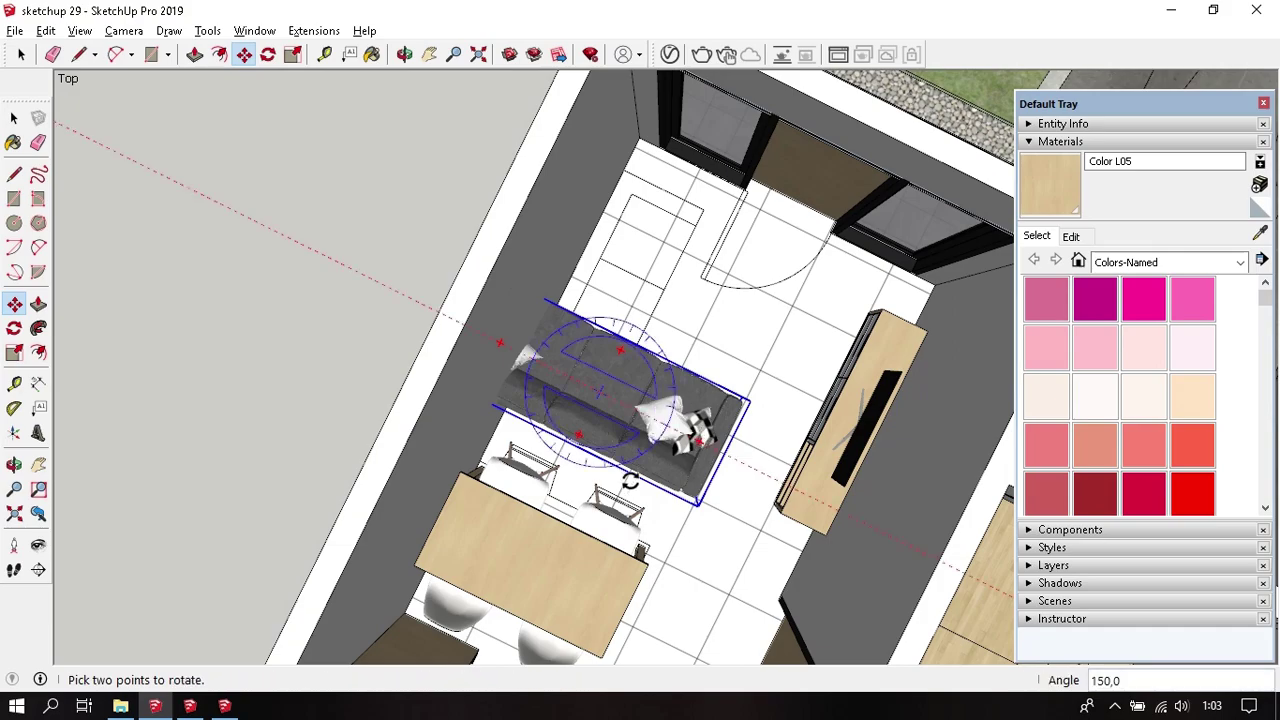
pyautogui.click(571, 452)
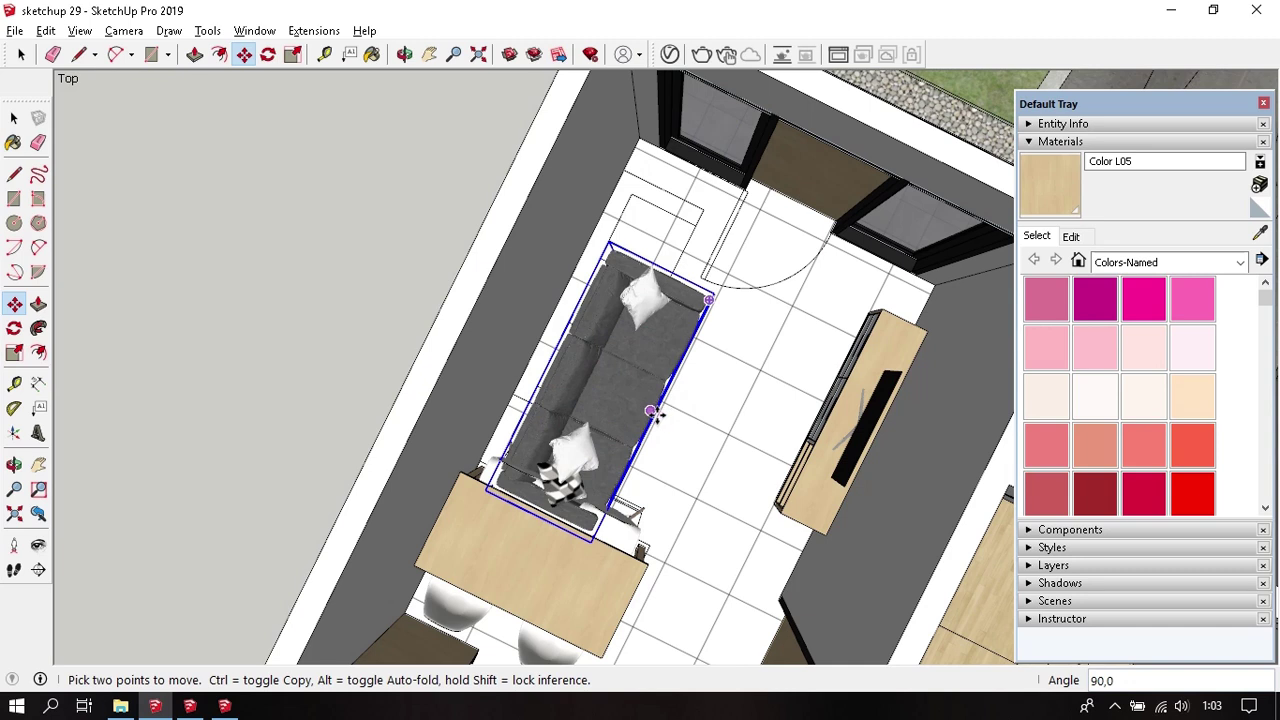
# - In top view, move the sofa 200 mm toward the wall
pyautogui.moveTo(640, 285)
pyautogui.mouseDown(button='middle')
pyautogui.moveTo(608, 314)
pyautogui.moveTo(677, 346)
pyautogui.mouseUp(button='middle')
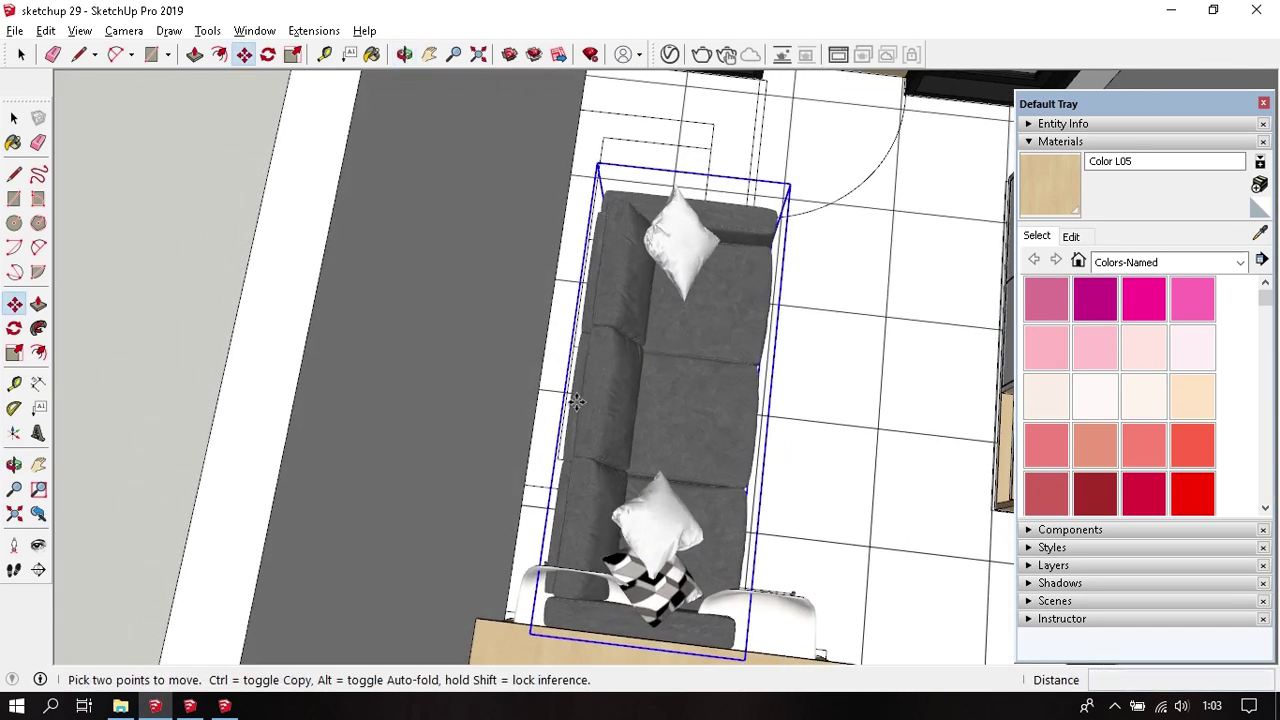
pyautogui.scroll(1, 576, 400)
pyautogui.click(565, 398)
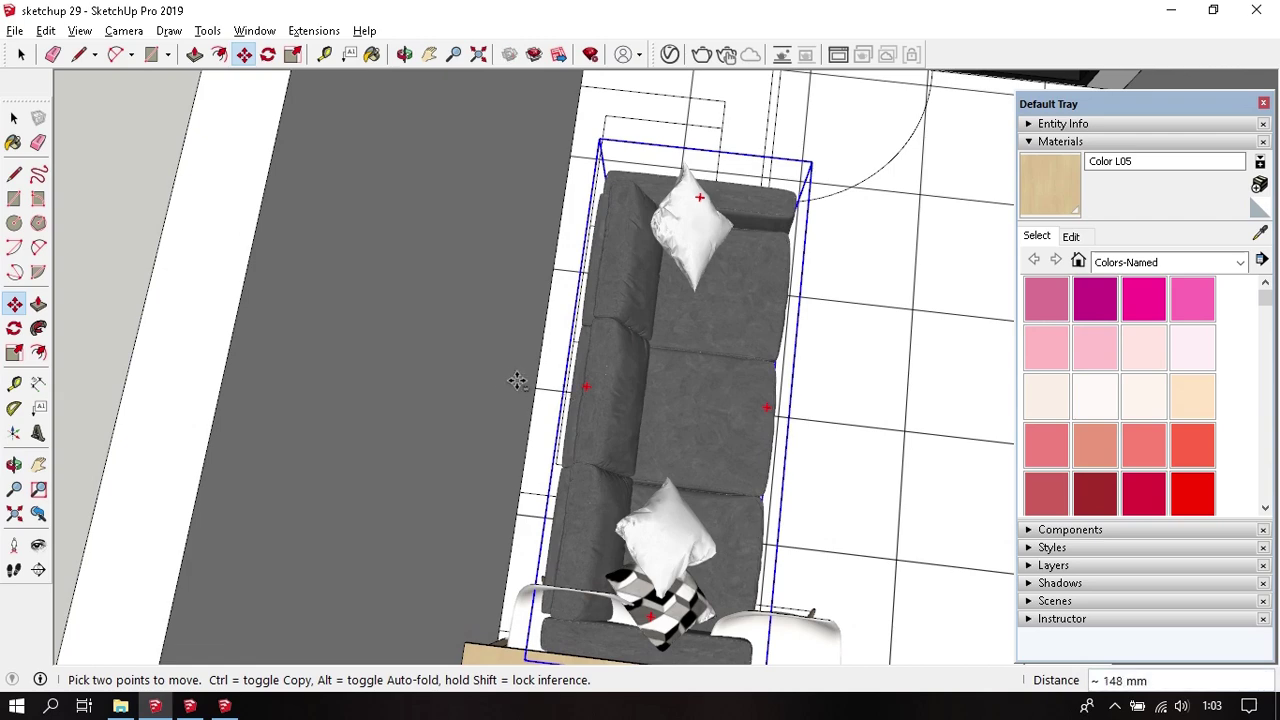
pyautogui.middleClick(486, 377)
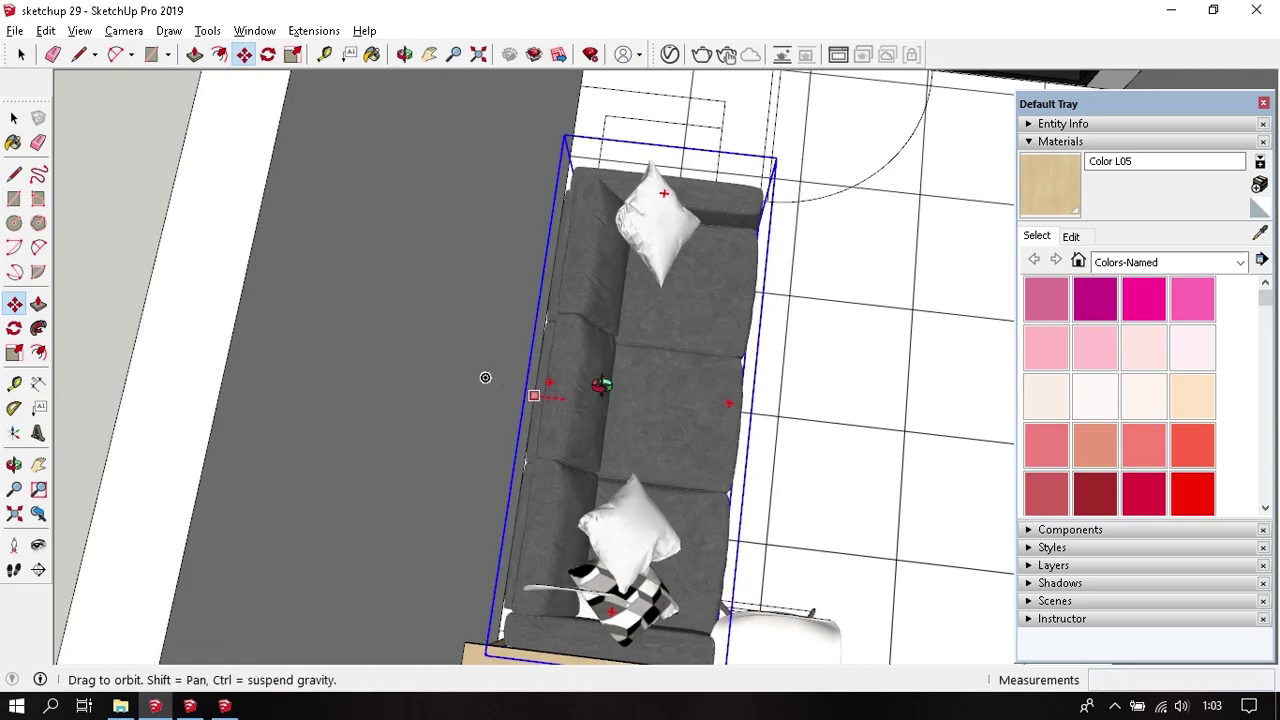
pyautogui.press('t')
pyautogui.scroll(-1, 656, 374)
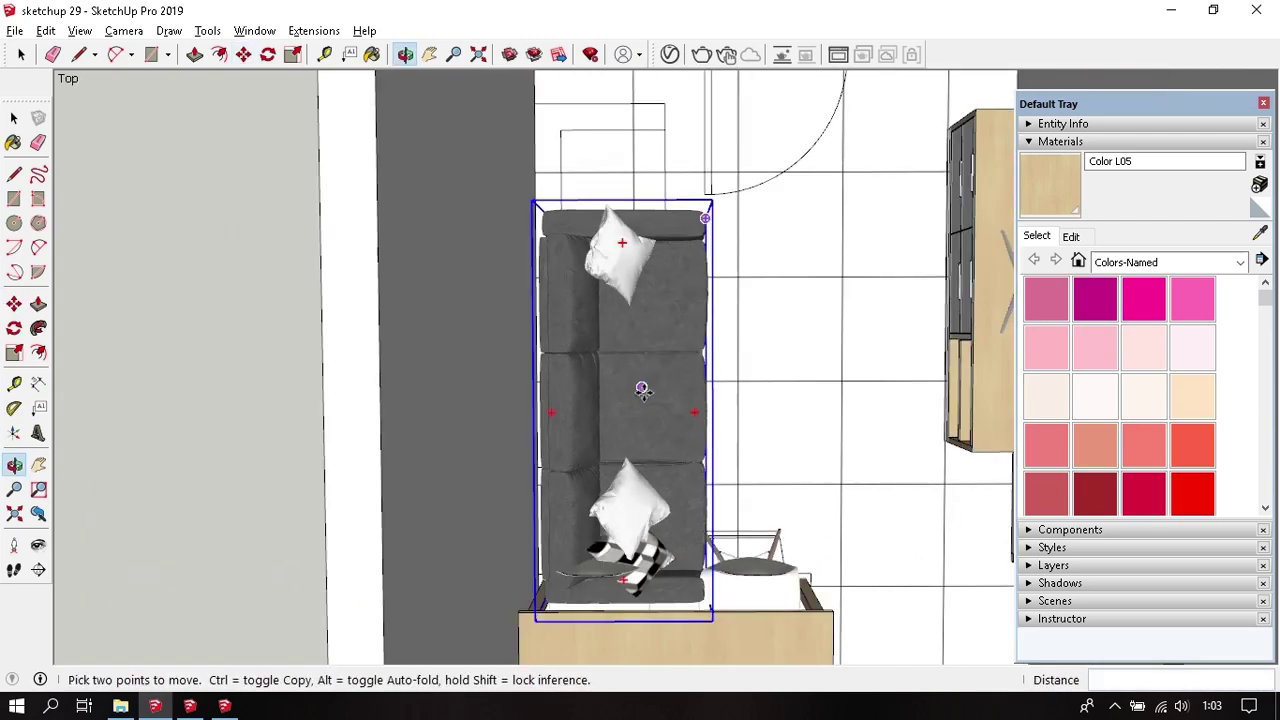
pyautogui.write('200')
pyautogui.press('Return')
# - Slide the sofa along the wall and check it in perspective
pyautogui.click(760, 380)
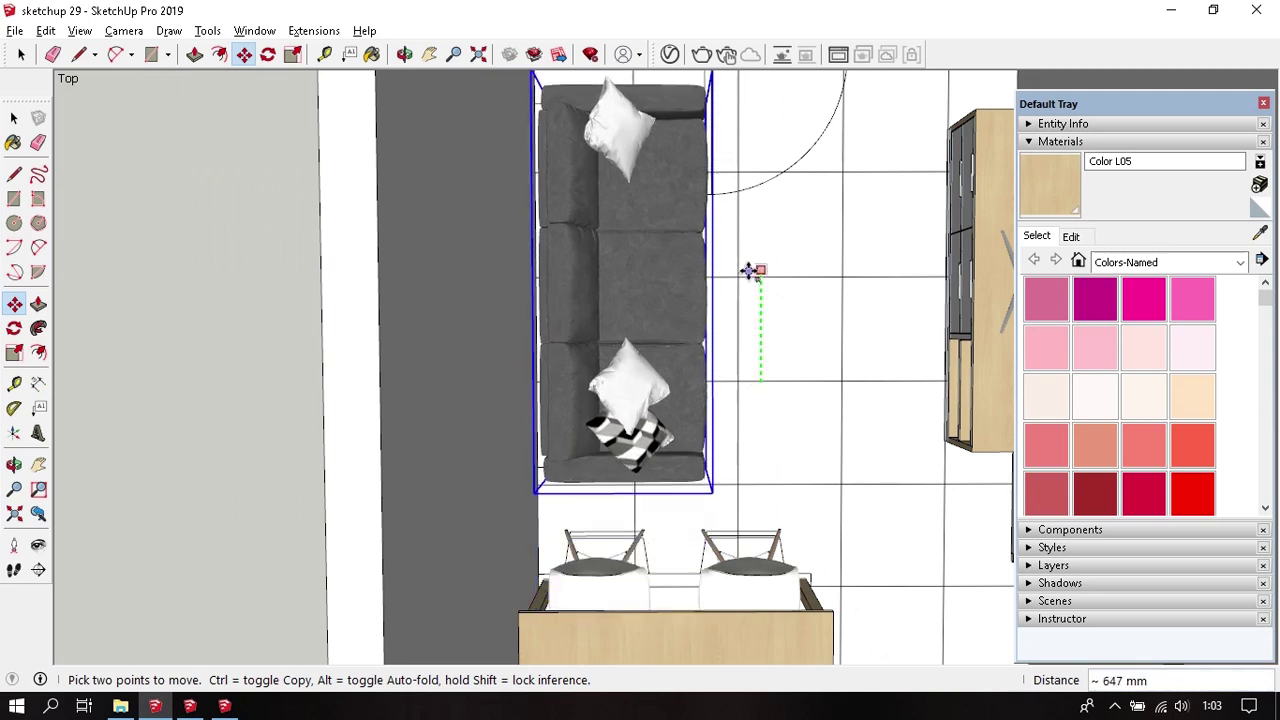
pyautogui.moveTo(747, 258); pyautogui.dragTo(557, 372, button='middle')
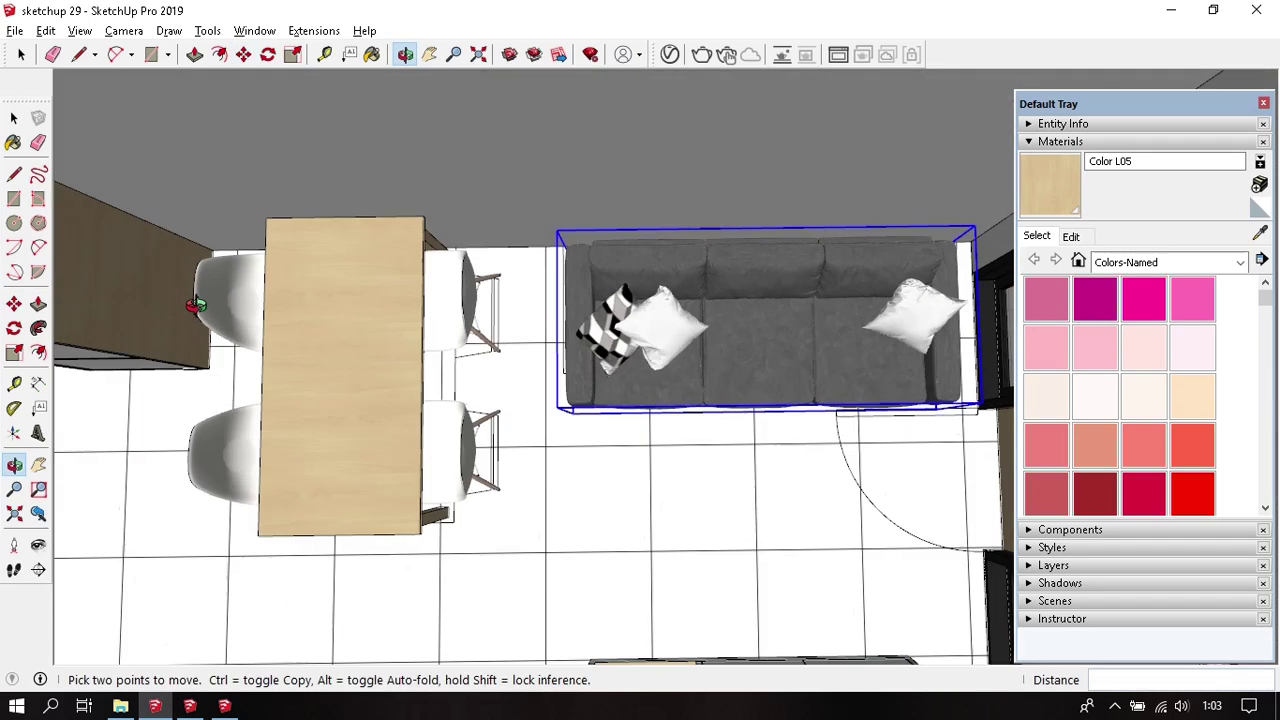
pyautogui.scroll(-2, 557, 372)
pyautogui.press('space')
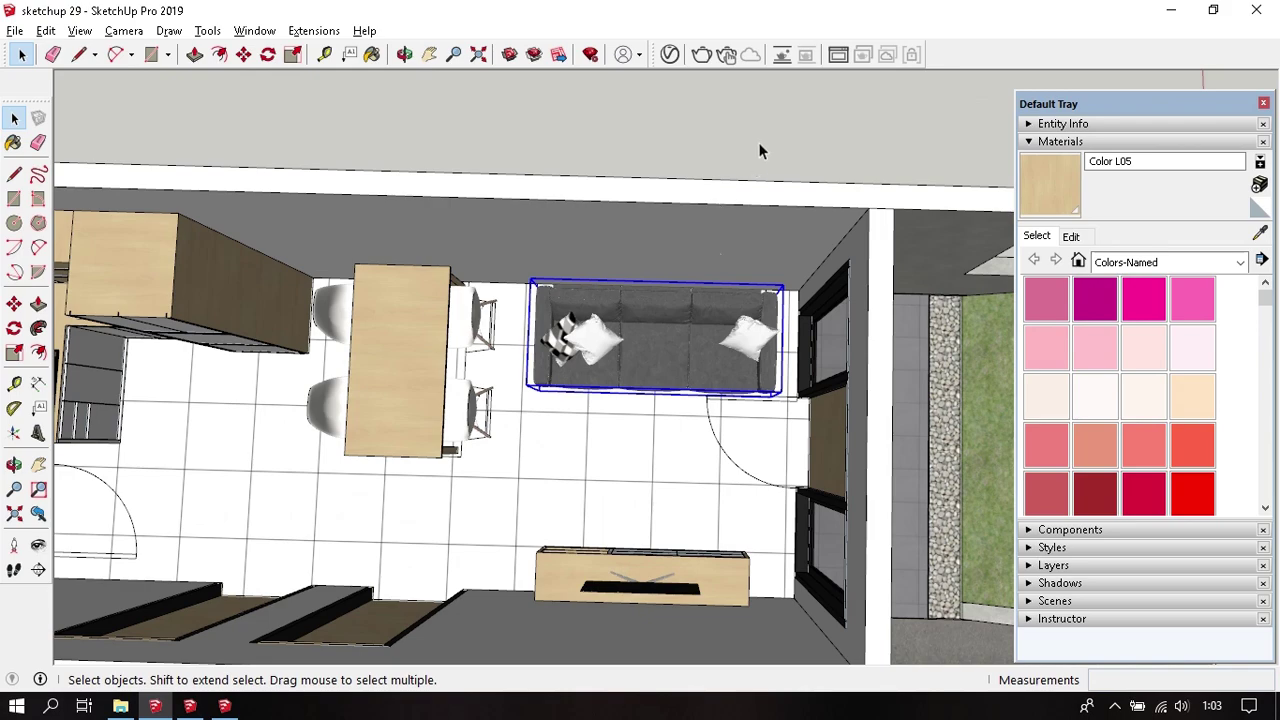
pyautogui.moveTo(758, 150); pyautogui.dragTo(693, 350, button='middle')
pyautogui.scroll(3, 693, 350)
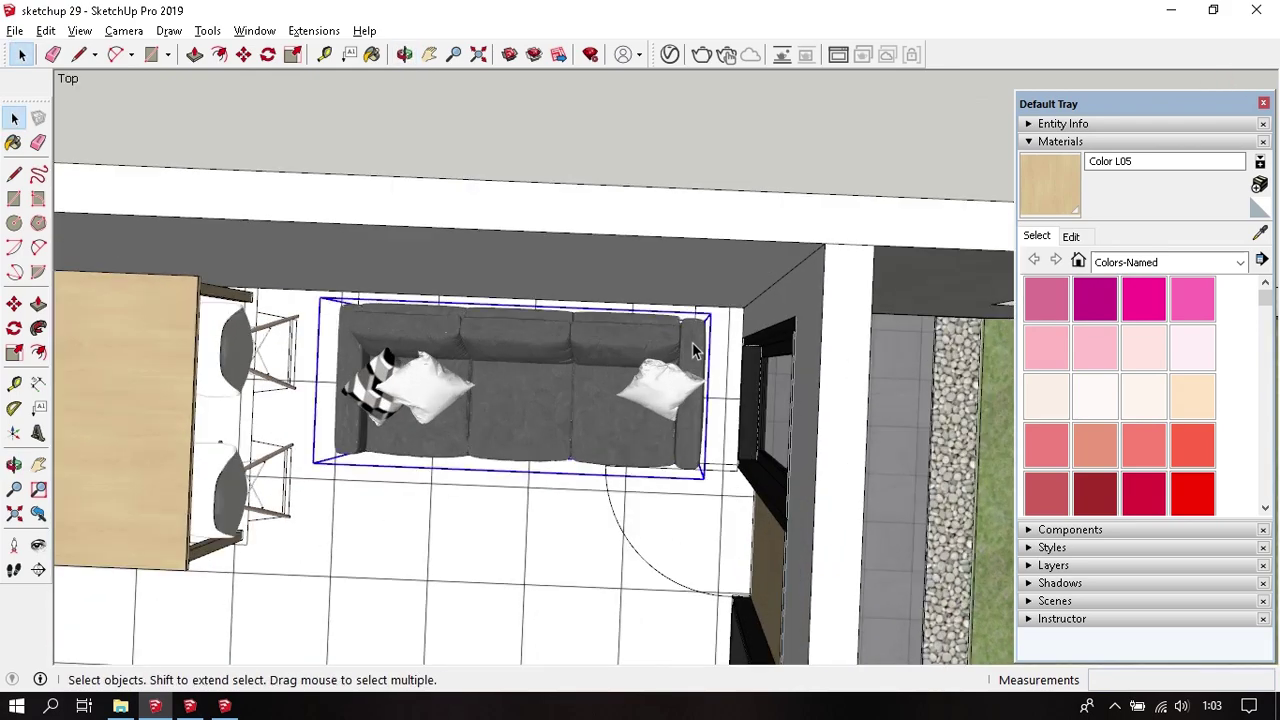
# - Move the sofa snugly against the wall and view the whole living room
pyautogui.press('m')
pyautogui.scroll(2, 693, 350)
pyautogui.click(742, 338)
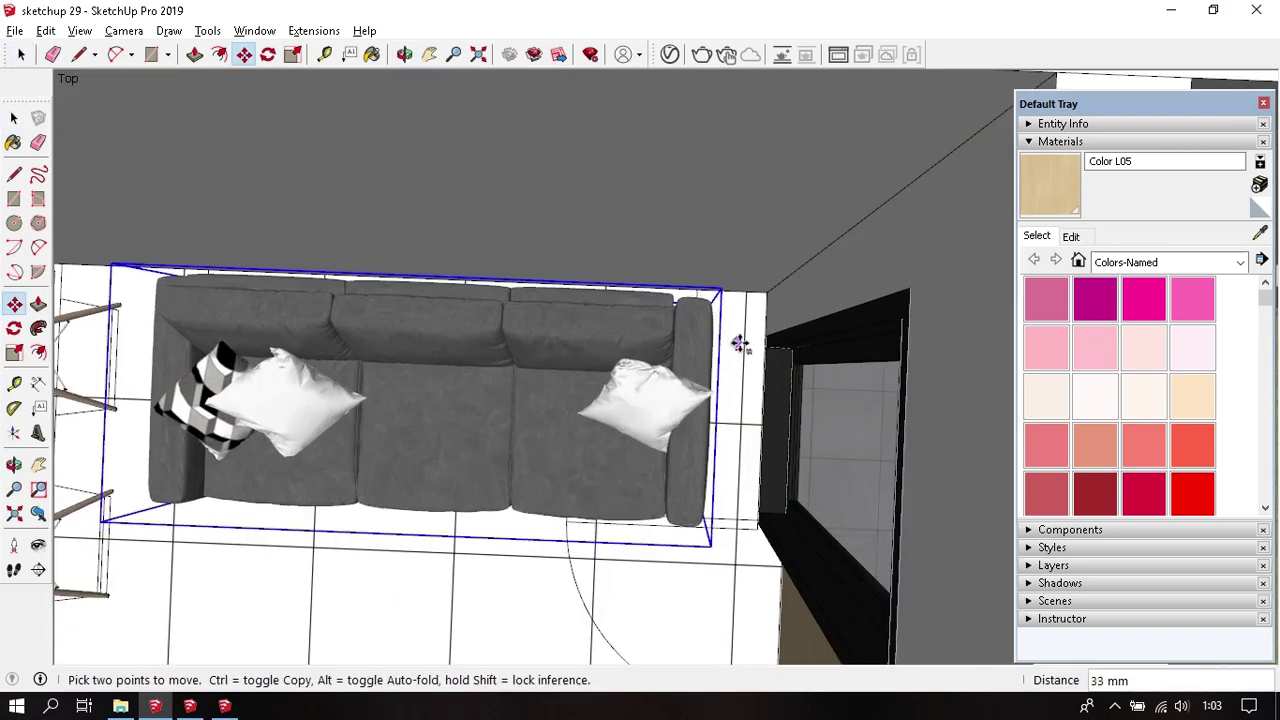
pyautogui.moveTo(737, 334)
pyautogui.mouseDown(button='middle')
pyautogui.moveTo(621, 340)
pyautogui.moveTo(557, 407)
pyautogui.mouseUp(button='middle')
pyautogui.scroll(-3, 557, 407)
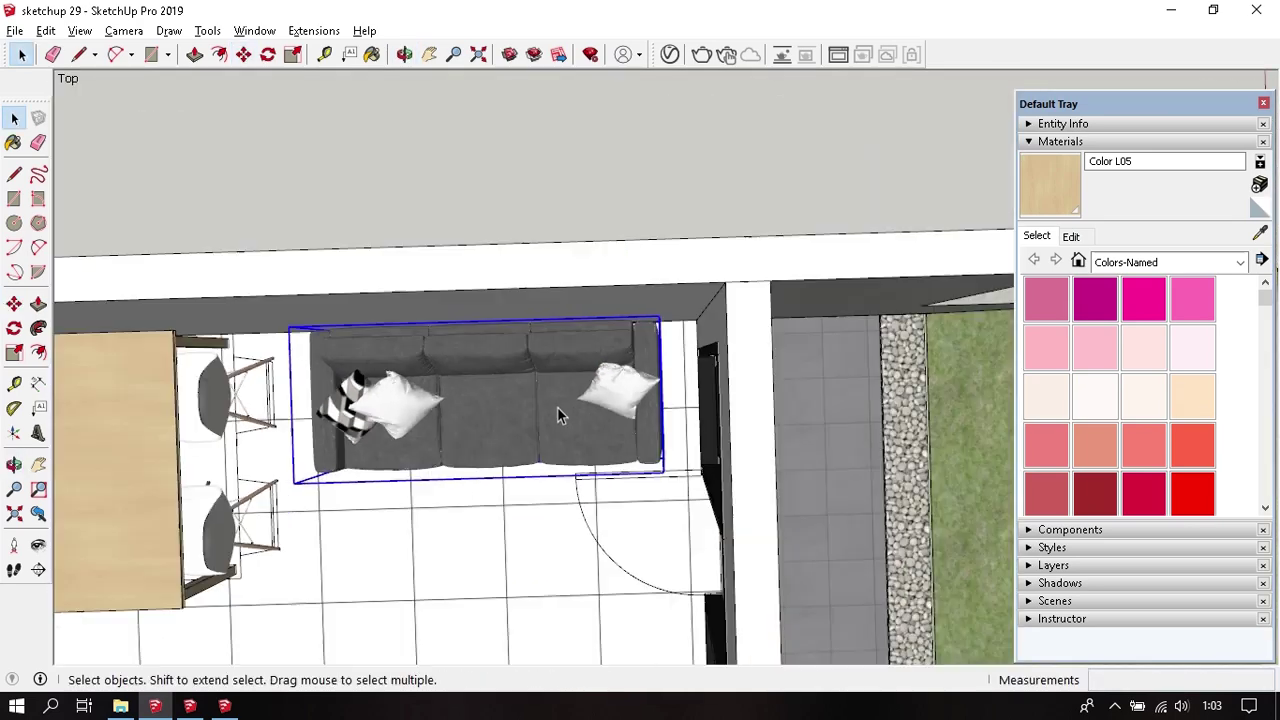
pyautogui.scroll(-2, 557, 410)
pyautogui.moveTo(614, 192)
pyautogui.mouseDown(button='middle')
pyautogui.moveTo(523, 490)
pyautogui.moveTo(640, 520)
pyautogui.moveTo(742, 437)
pyautogui.mouseUp(button='middle')
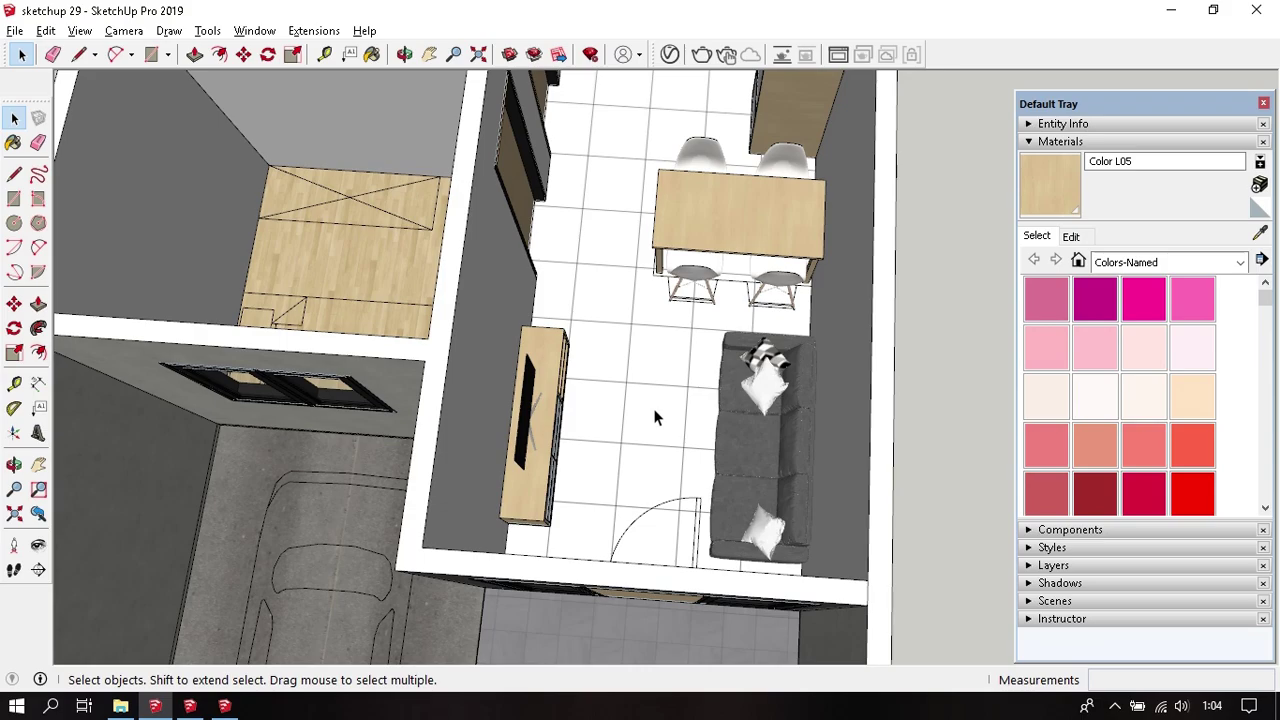
# - Zoom out to the full house and garage, then switch to the 3D Warehouse browser window
pyautogui.scroll(-5, 730, 365)
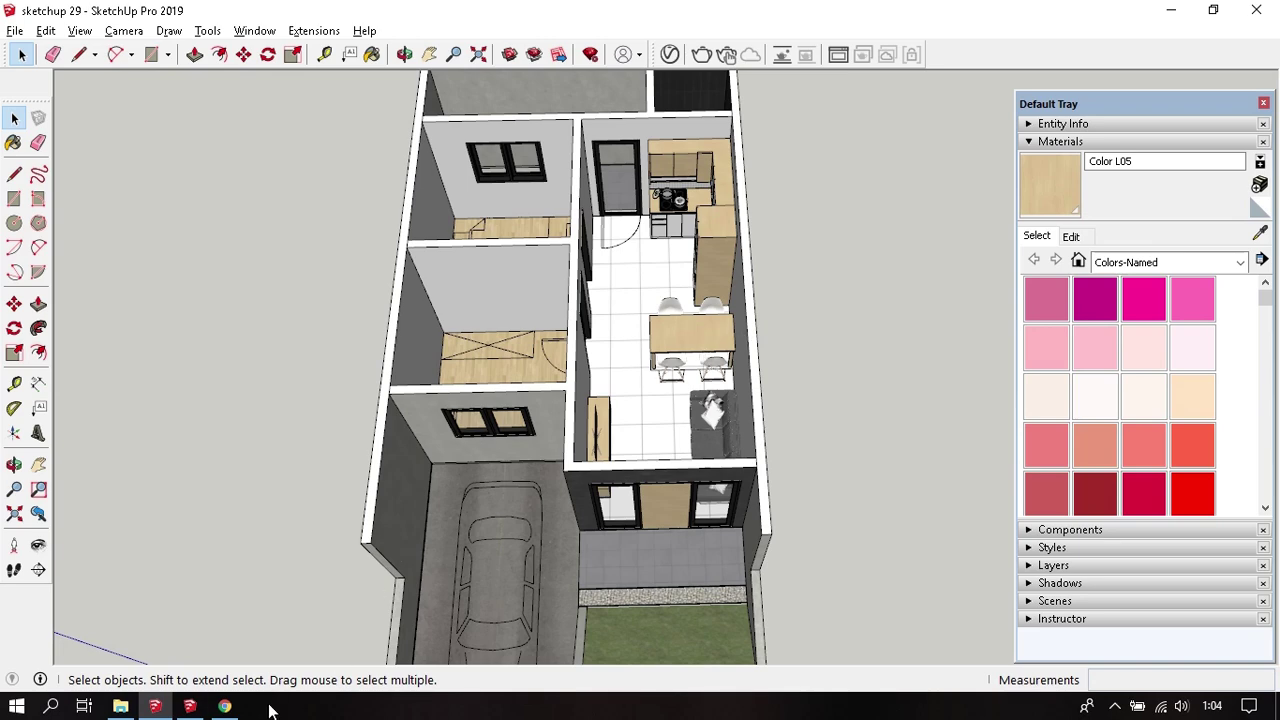
pyautogui.click(224, 706)
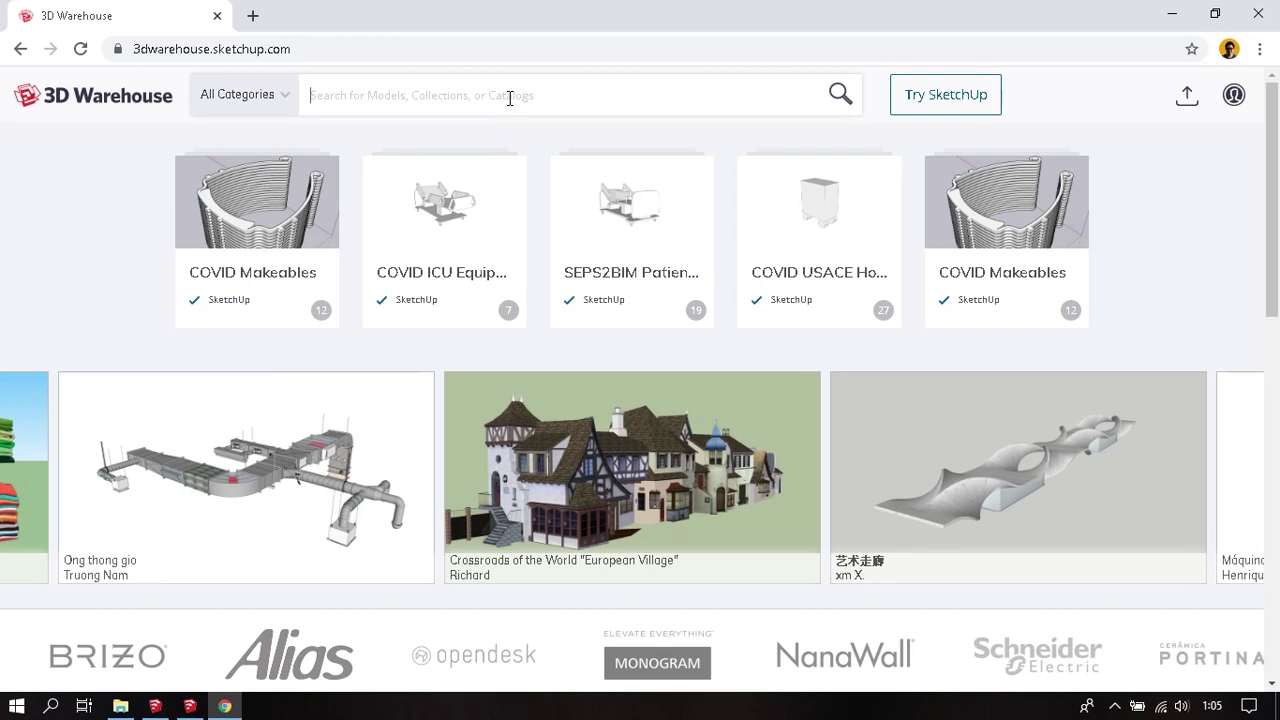
# - Search 'sofa' and open sofá 2 lugares + almofadas, Sofá 03 and 沙發 in new tabs
pyautogui.write('sof')
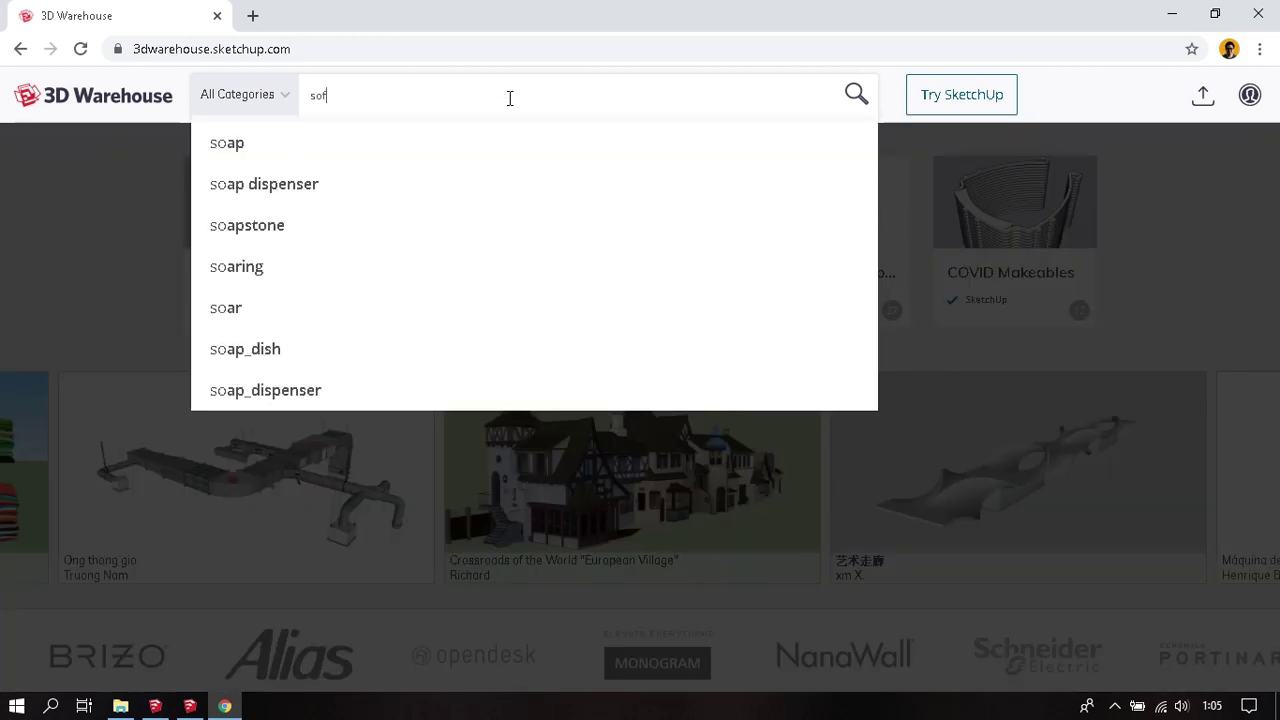
pyautogui.write('a')
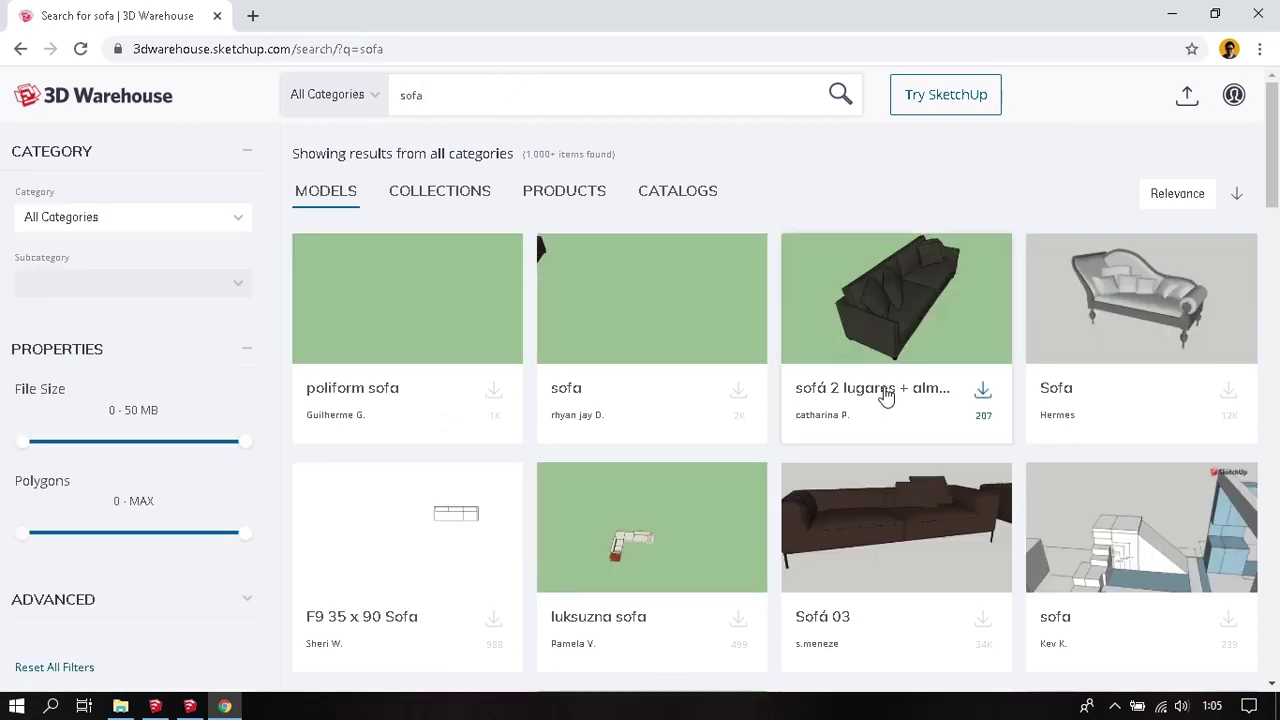
pyautogui.rightClick(904, 395)
pyautogui.click(935, 402)
pyautogui.scroll(-3, 849, 360)
pyautogui.rightClick(849, 360)
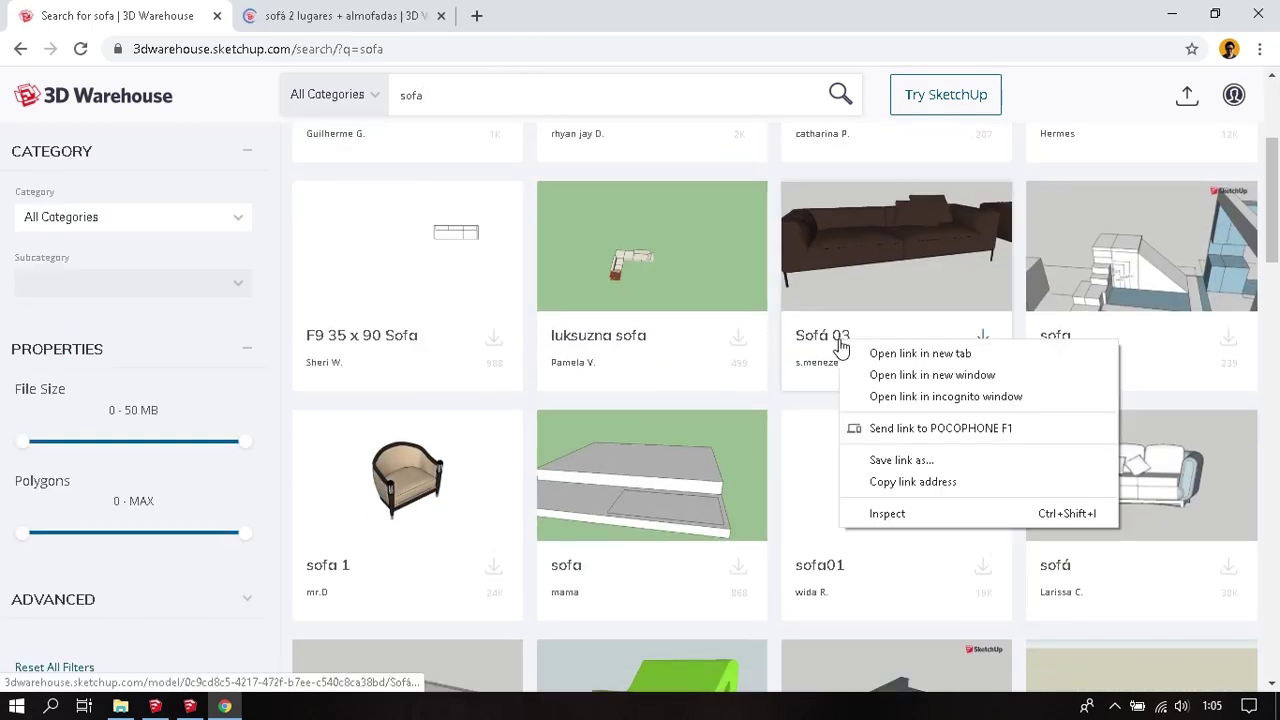
pyautogui.click(875, 372)
pyautogui.scroll(-3, 848, 357)
pyautogui.scroll(-2, 610, 460)
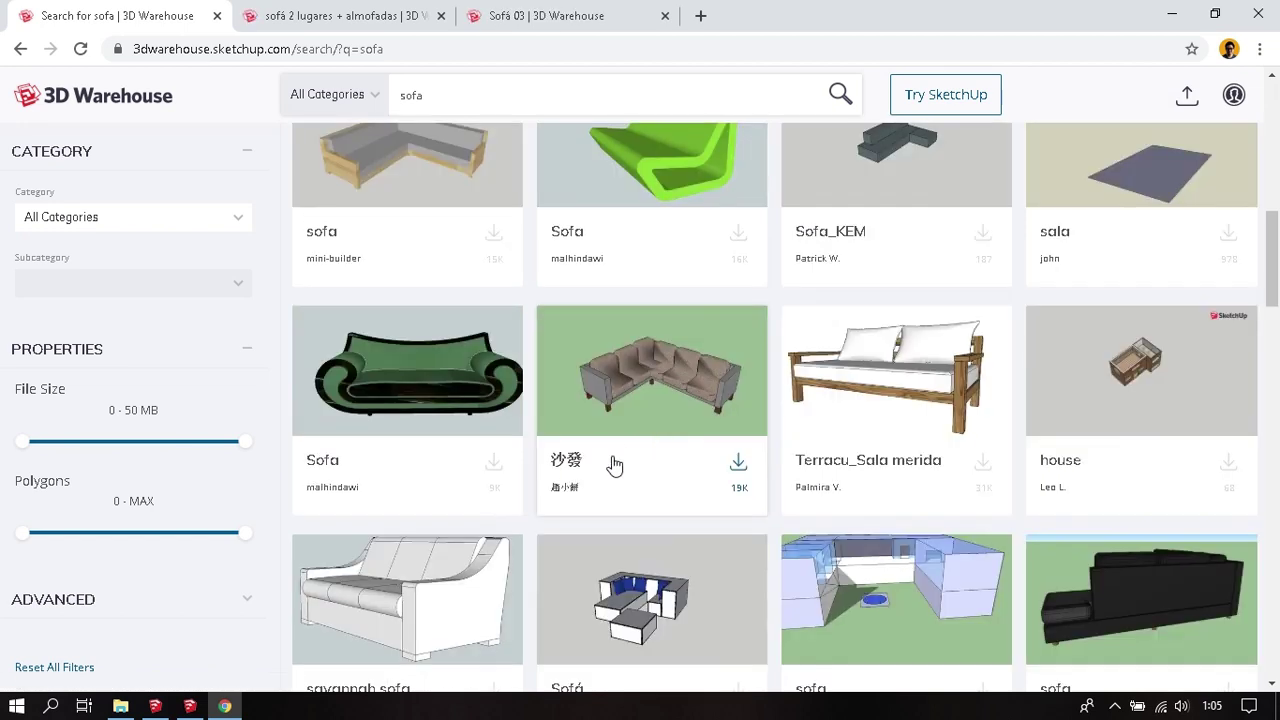
pyautogui.rightClick(614, 464)
pyautogui.click(632, 469)
pyautogui.click(340, 15)
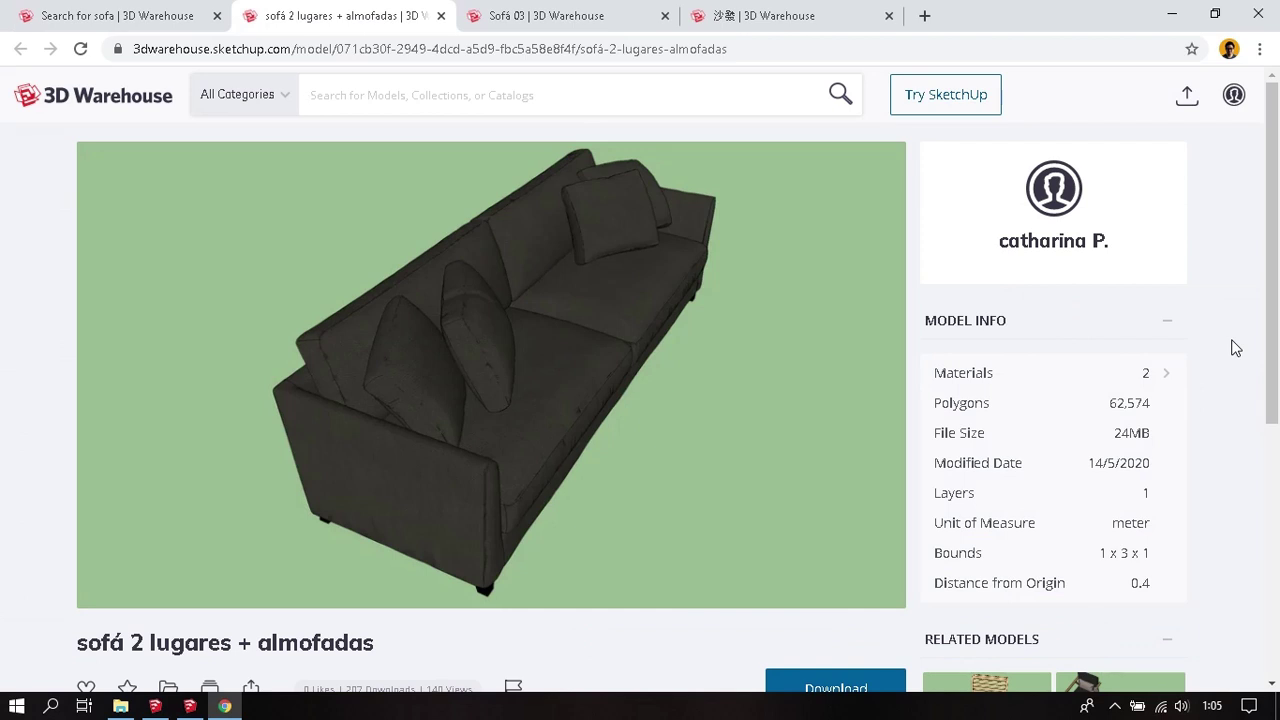
# - Flip between the Sofá 03, 沙發 and sofá 2 lugares + almofadas tabs comparing model info
pyautogui.click(538, 6)
pyautogui.click(725, 19)
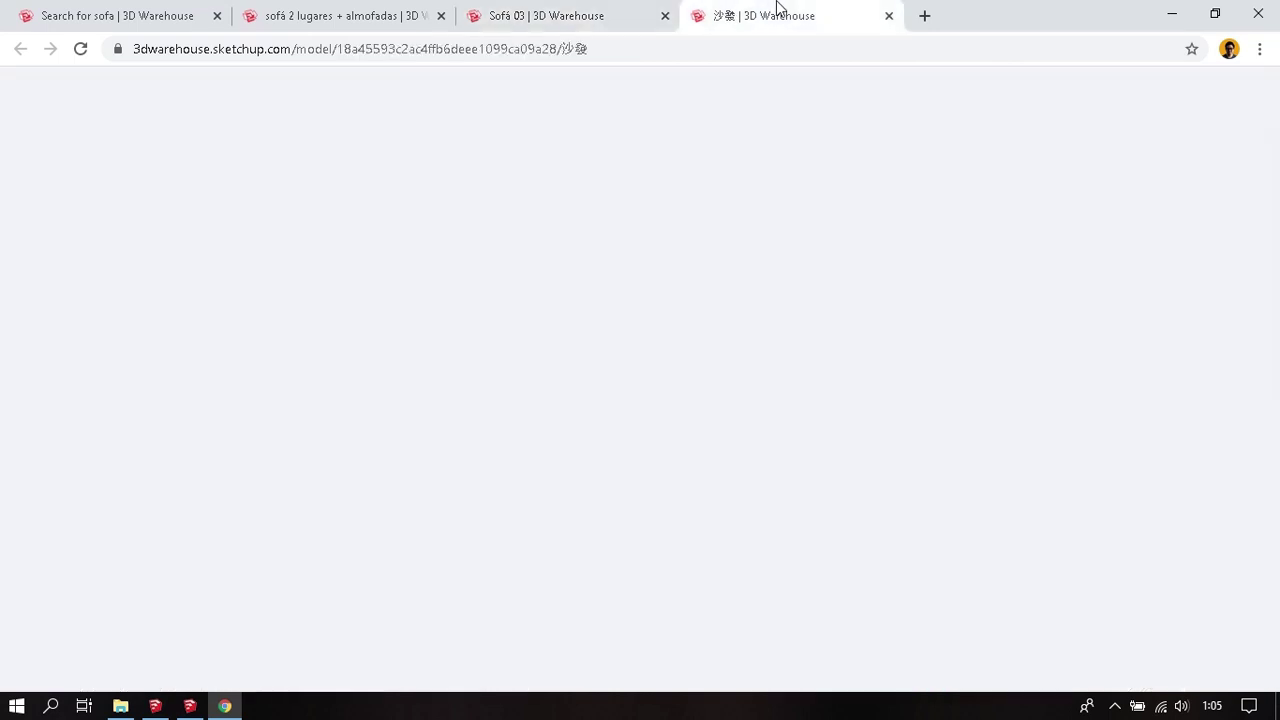
pyautogui.click(396, 8)
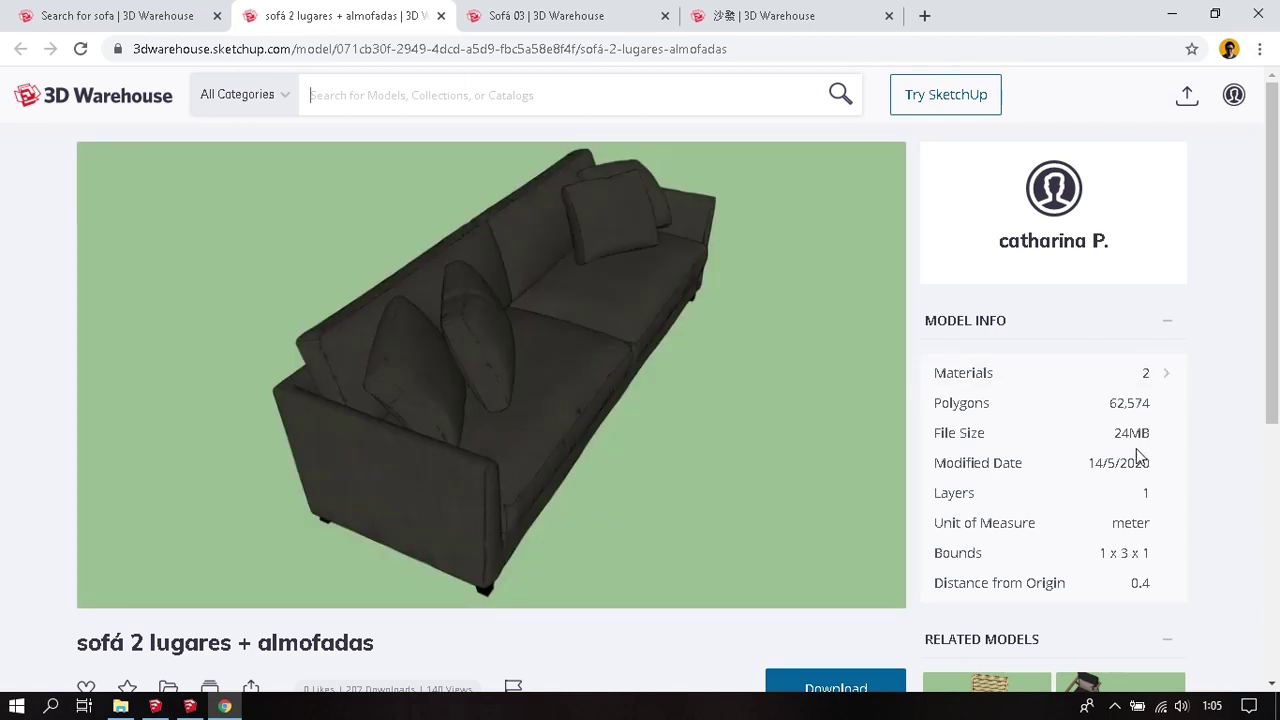
pyautogui.click(548, 12)
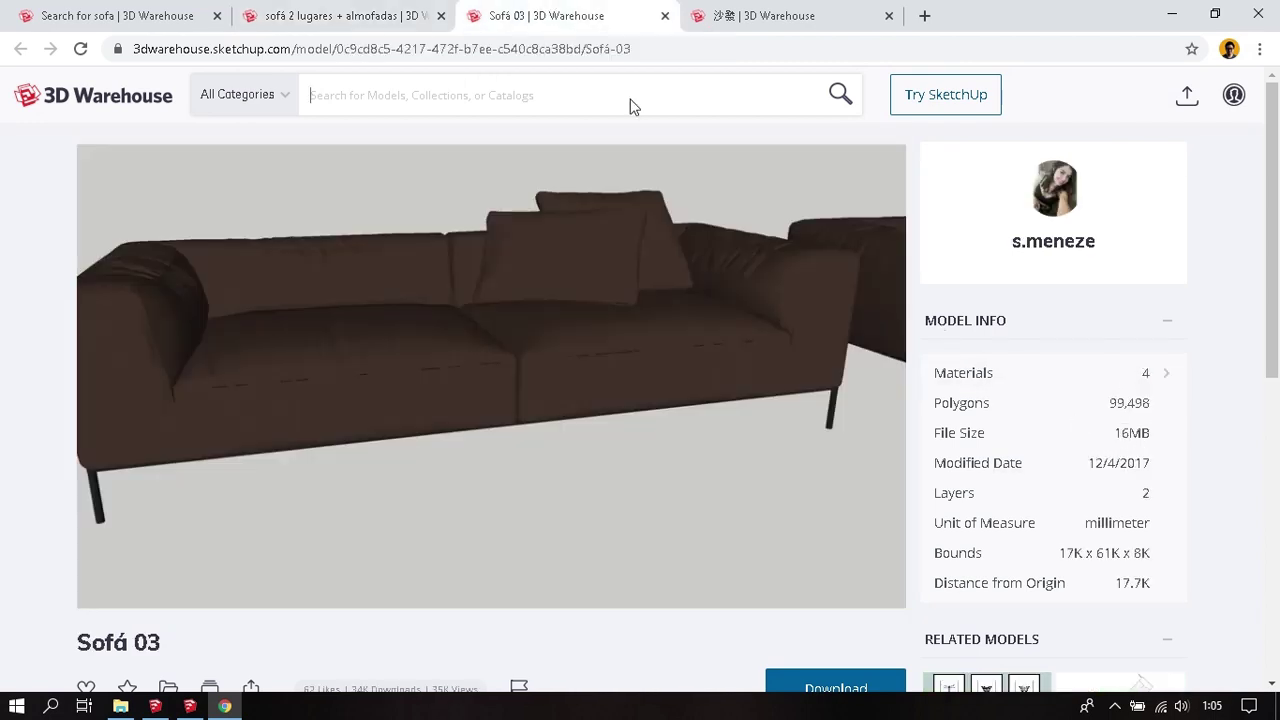
pyautogui.click(774, 8)
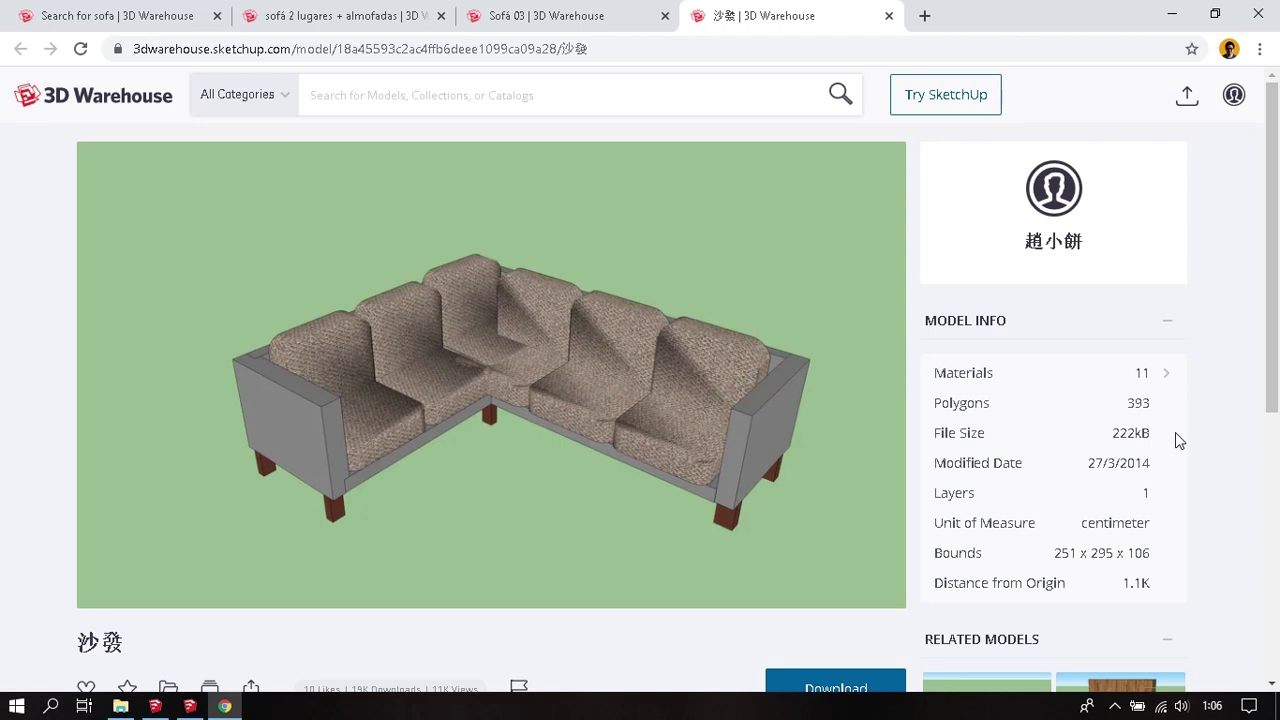
pyautogui.click(507, 10)
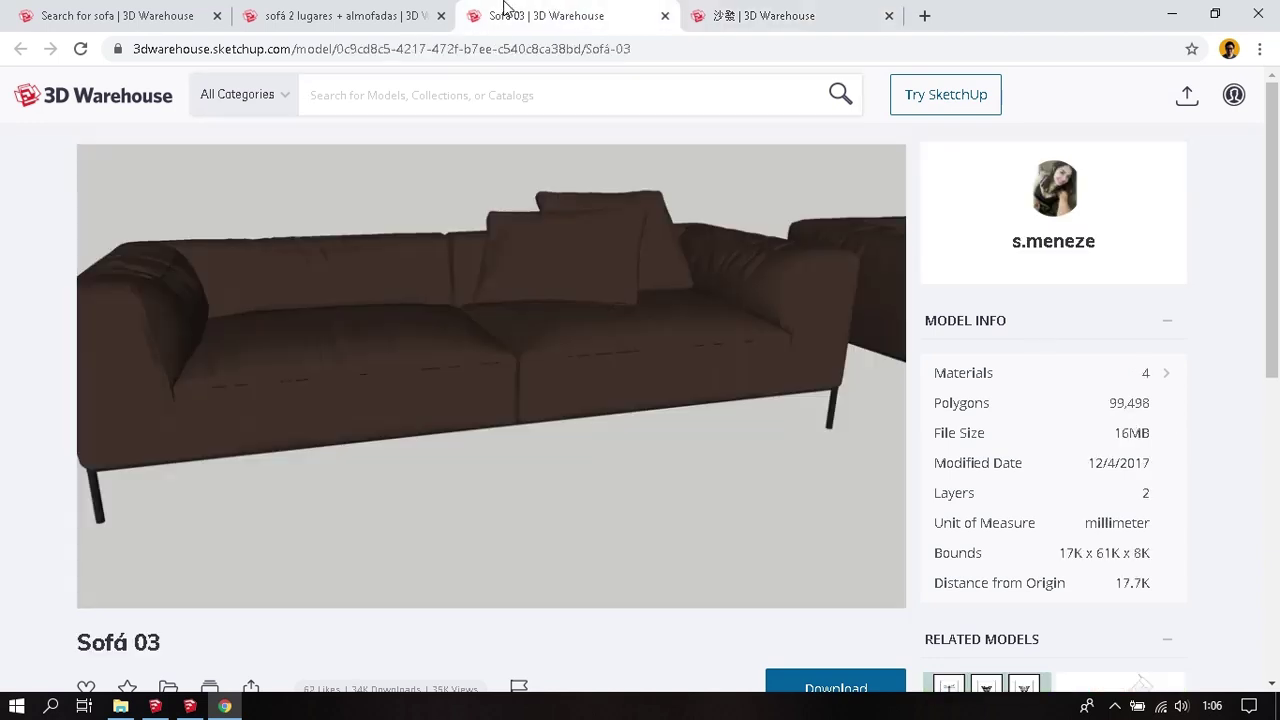
pyautogui.click(378, 12)
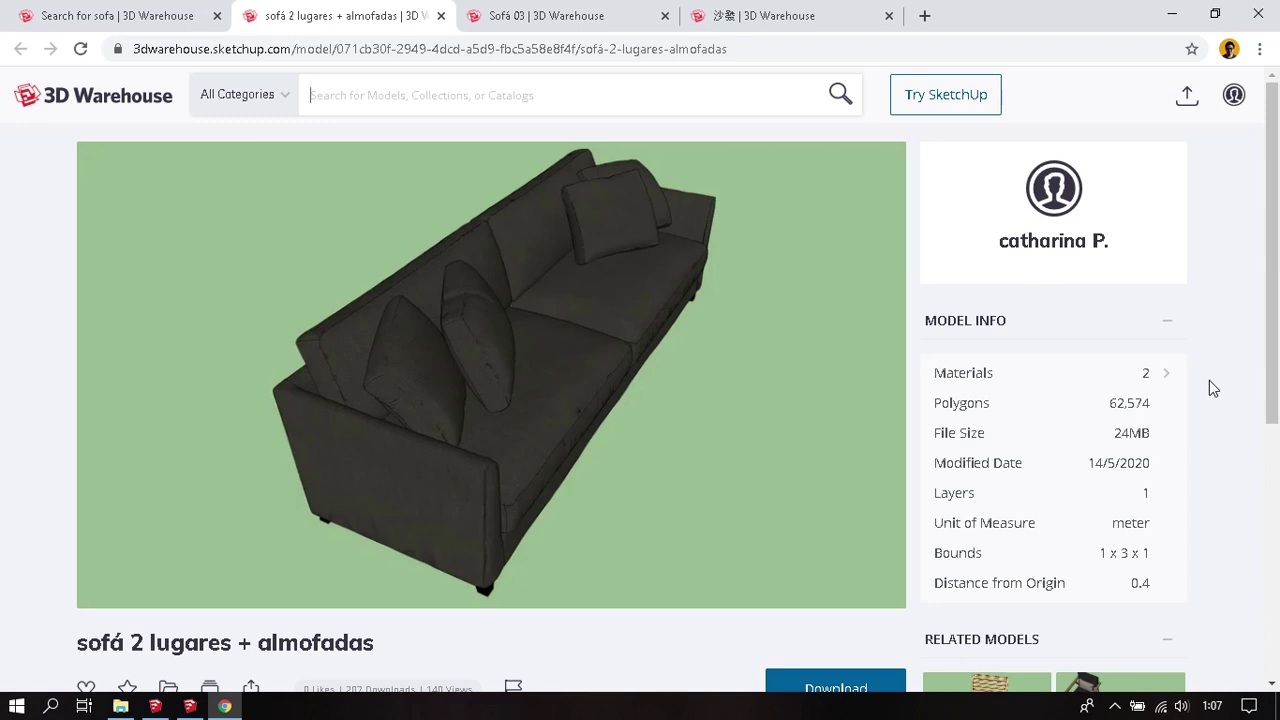
# - Compare the three sofa pages once more, scrolling the 沙發 page, finishing on Sofá 03
pyautogui.click(600, 10)
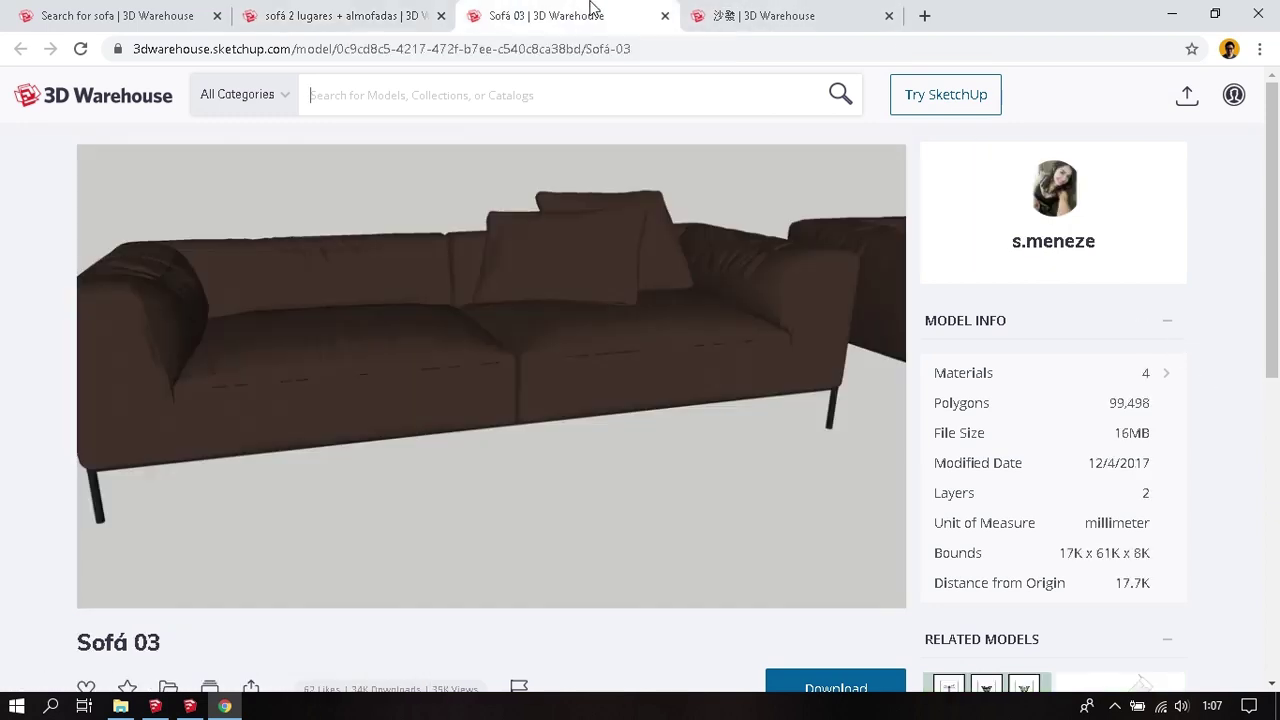
pyautogui.click(738, 8)
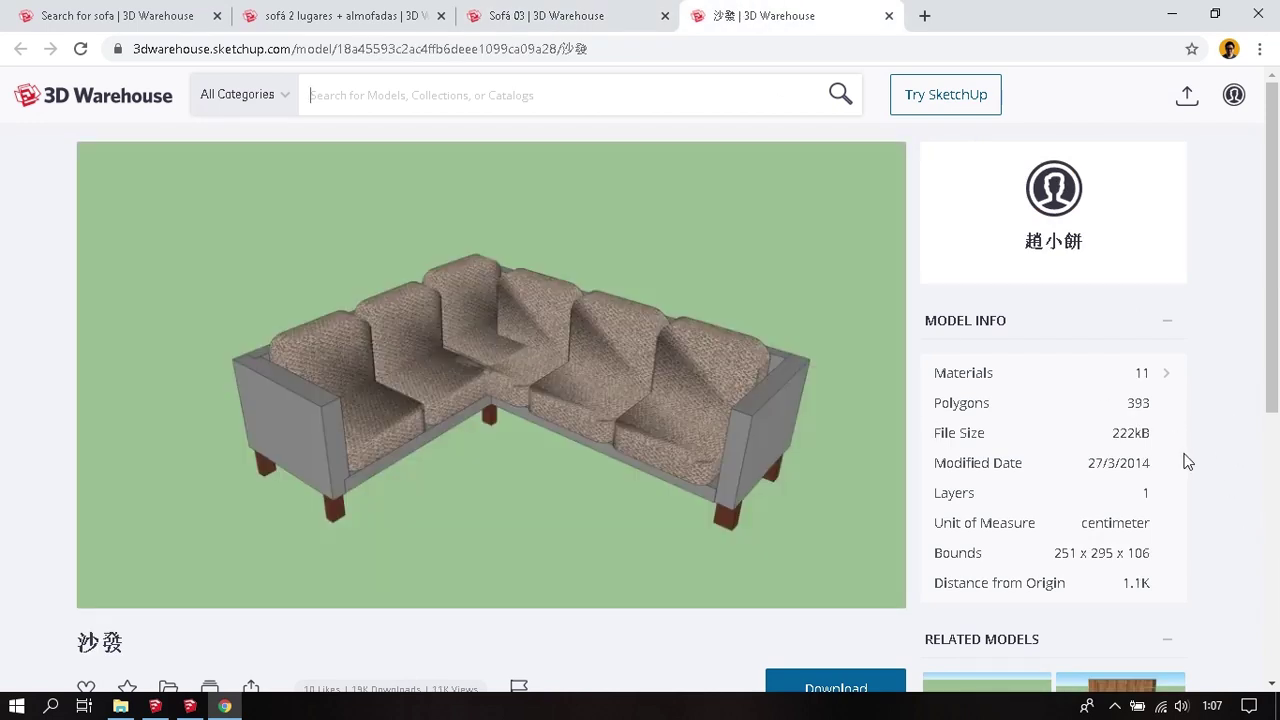
pyautogui.scroll(-1, 1178, 422)
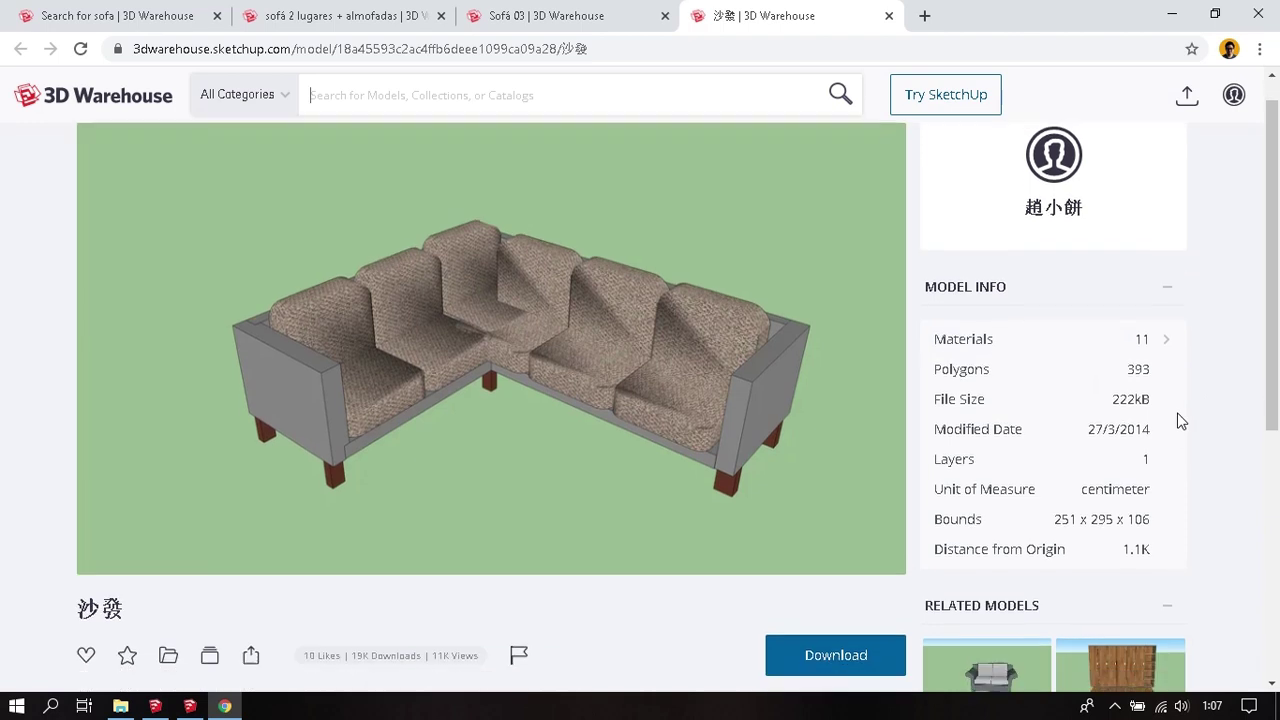
pyautogui.scroll(1, 1180, 423)
pyautogui.click(618, 15)
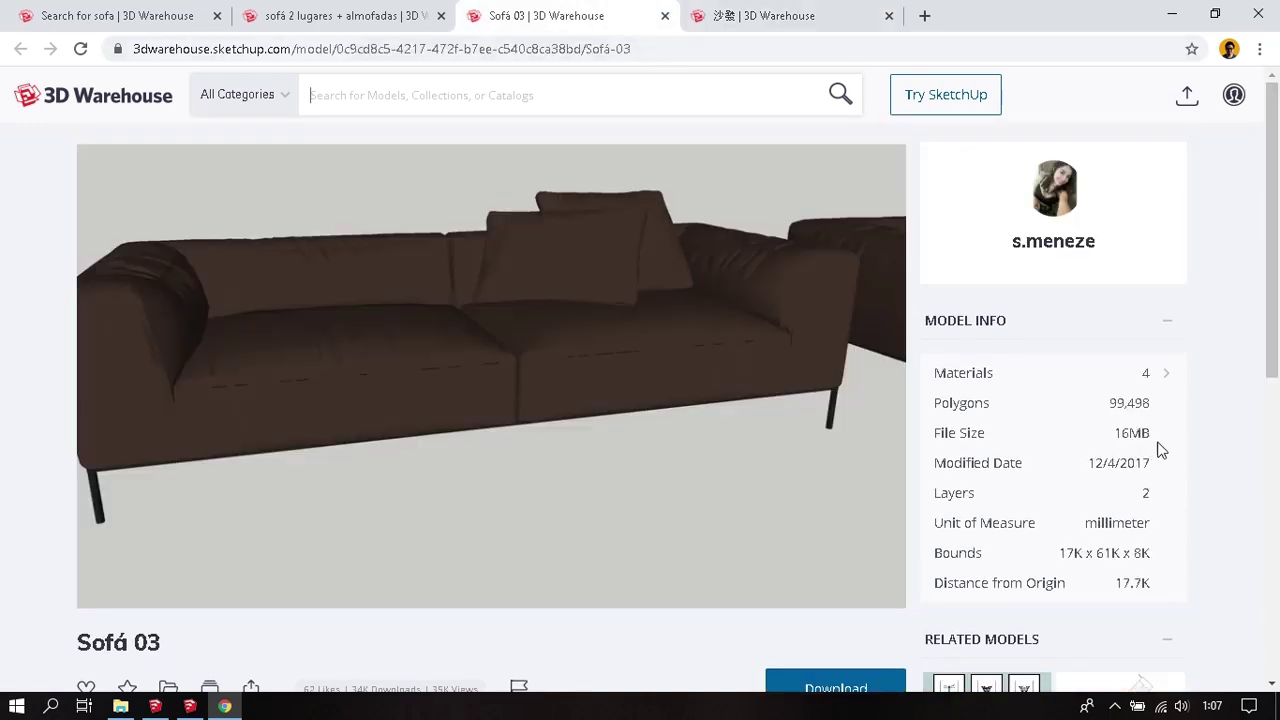
pyautogui.click(380, 10)
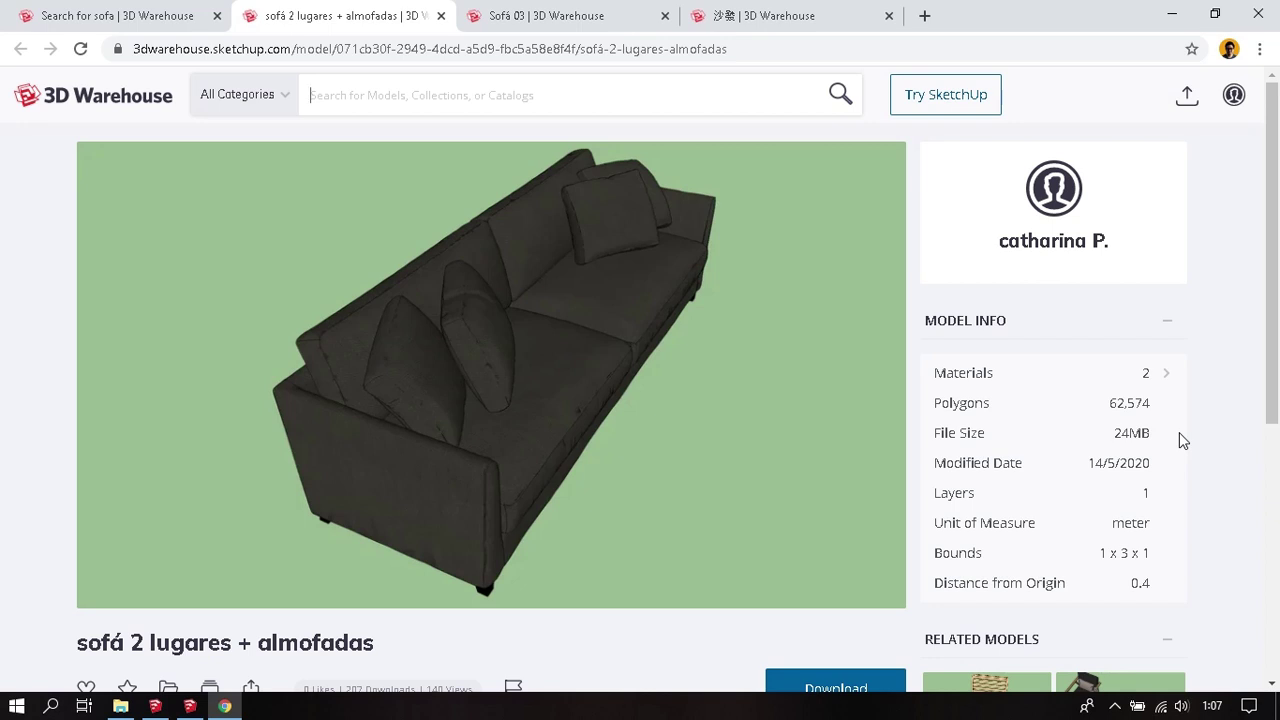
pyautogui.click(597, 13)
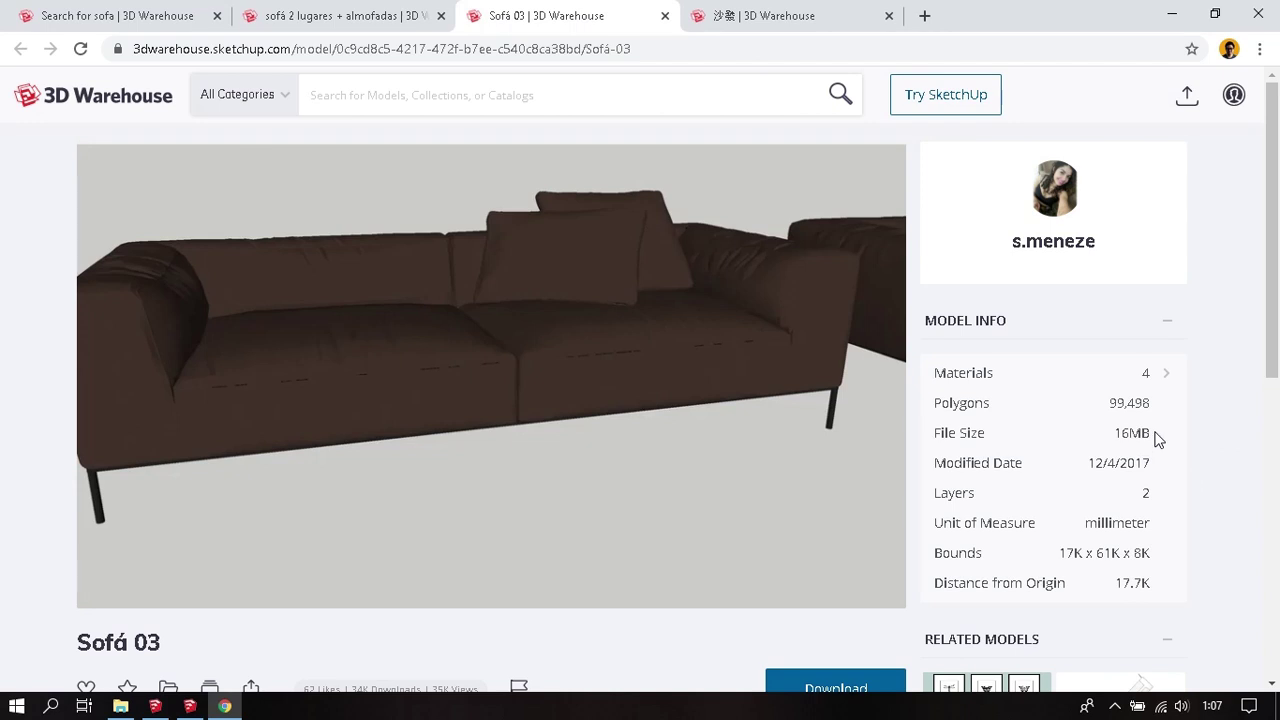